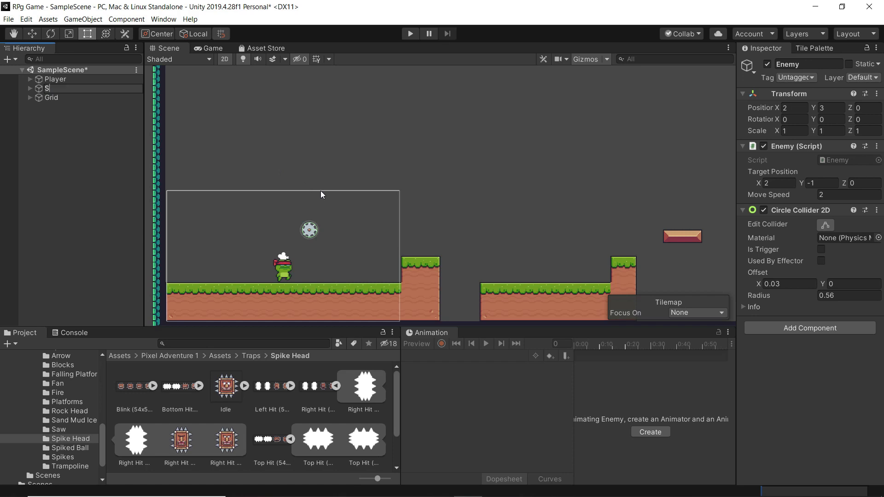
# Rename the Enemy object as Saw and create a new empty game object in the scene
pyautogui.press('Return')
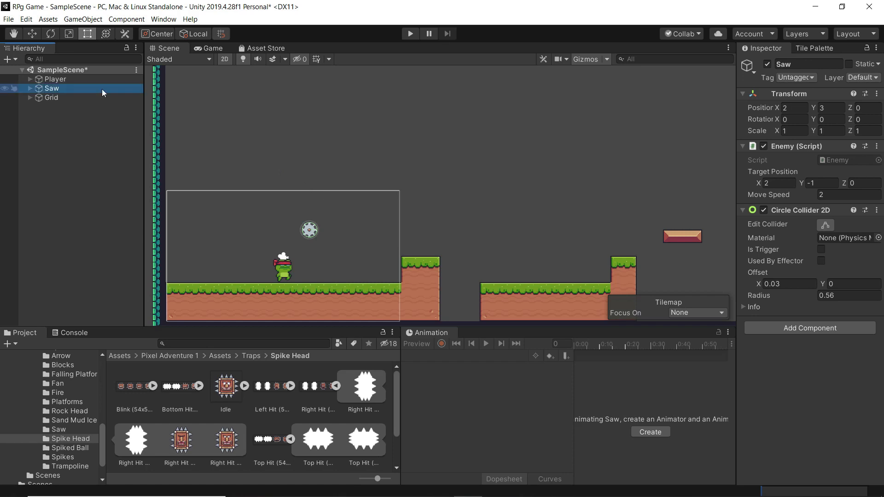
pyautogui.rightClick(56, 133)
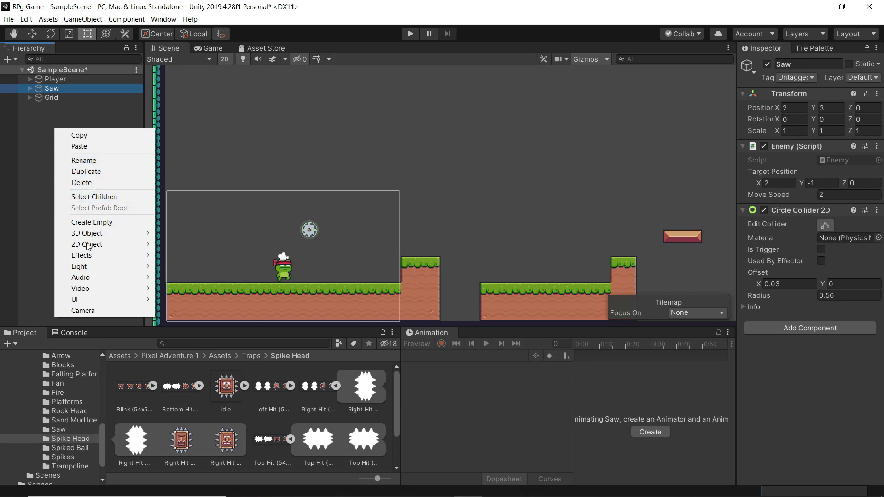
pyautogui.click(87, 222)
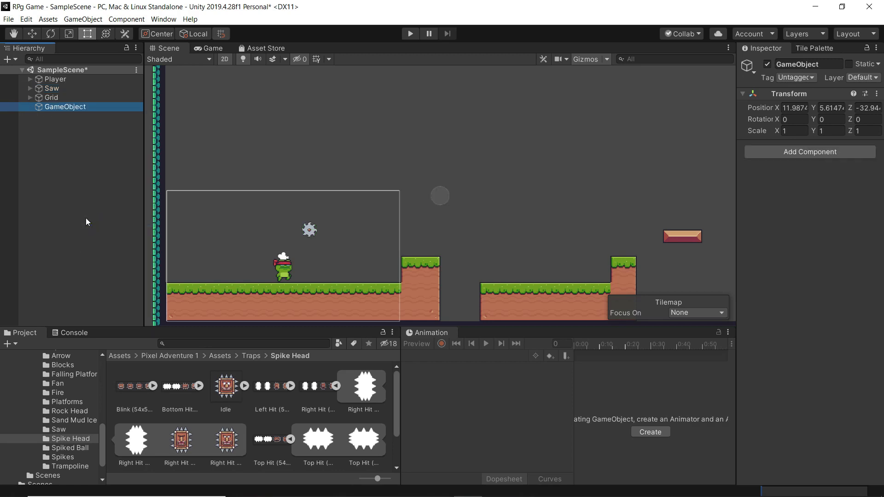
pyautogui.rightClick(91, 109)
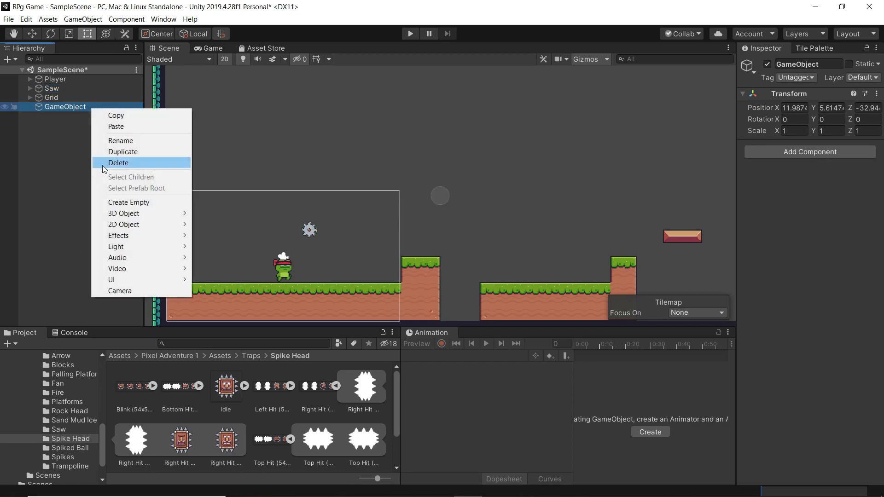
pyautogui.click(108, 141)
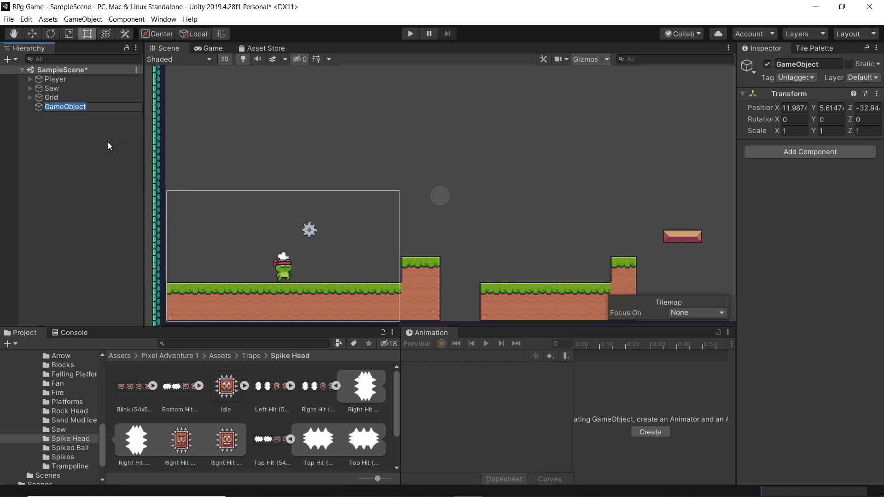
pyautogui.click(72, 147)
pyautogui.rightClick(60, 107)
pyautogui.click(47, 160)
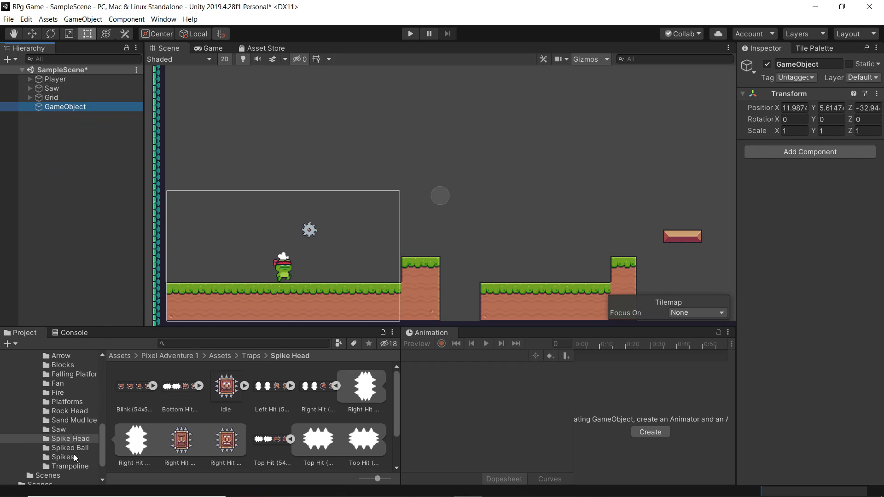
# Place all three sliced On (16x32) sprites from the Traps/Fire folder together in the scene above the gap to create an animation
pyautogui.click(58, 392)
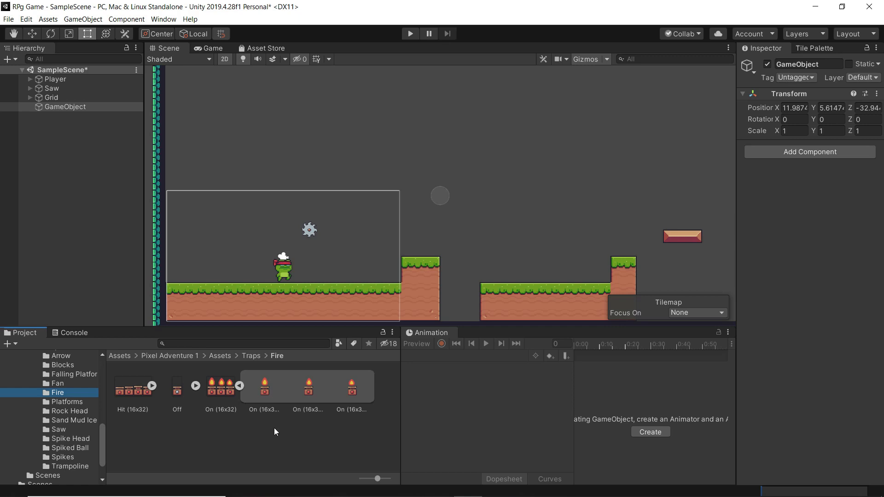
pyautogui.click(266, 390)
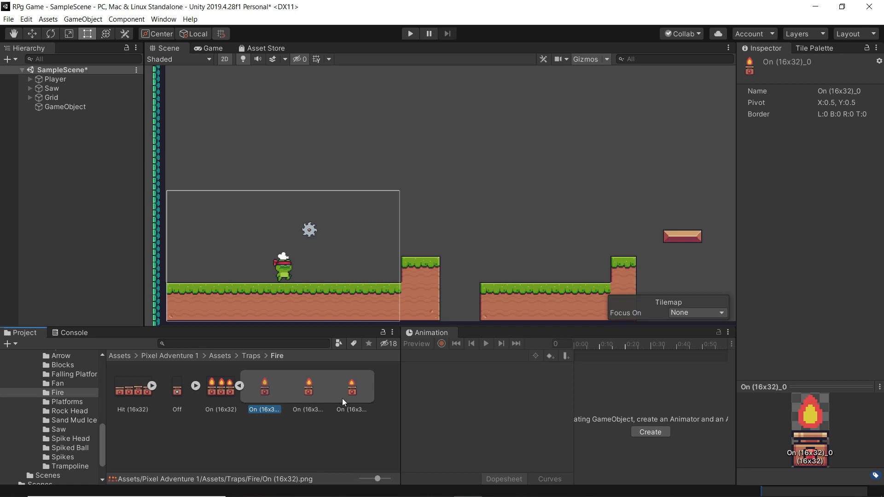
pyautogui.click(221, 389)
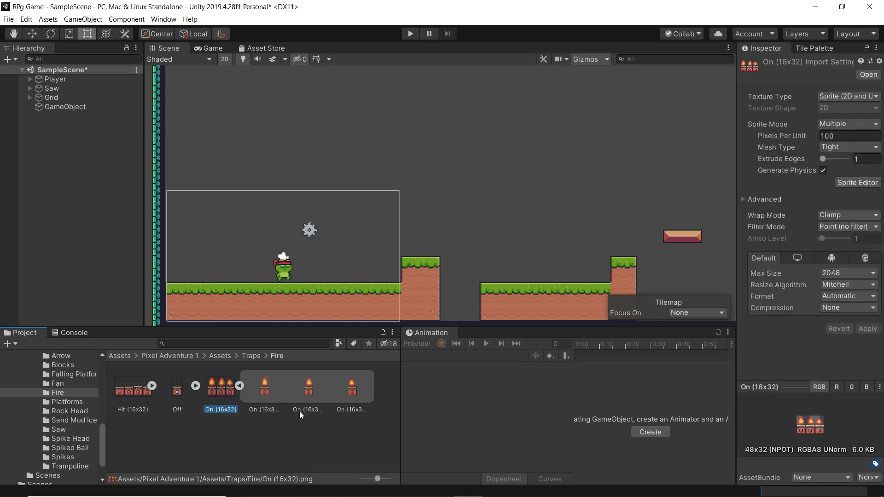
pyautogui.click(259, 394)
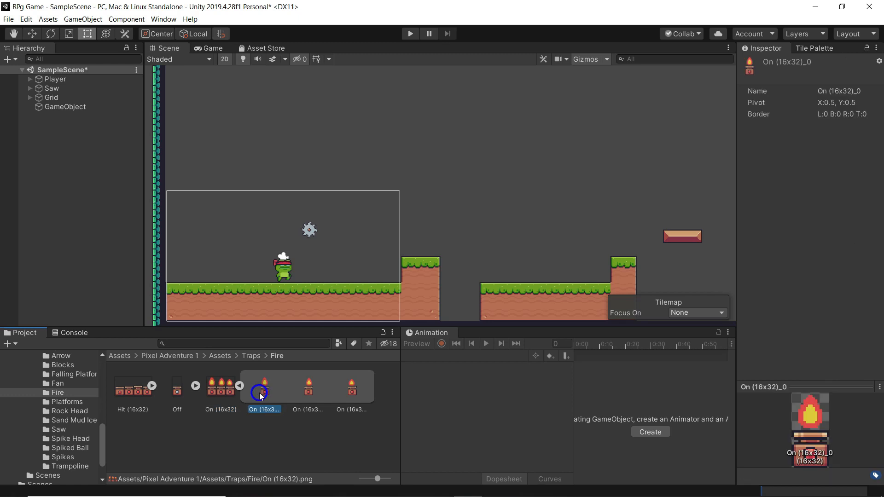
pyautogui.keyDown('shift'); pyautogui.click(353, 394); pyautogui.keyUp('shift')
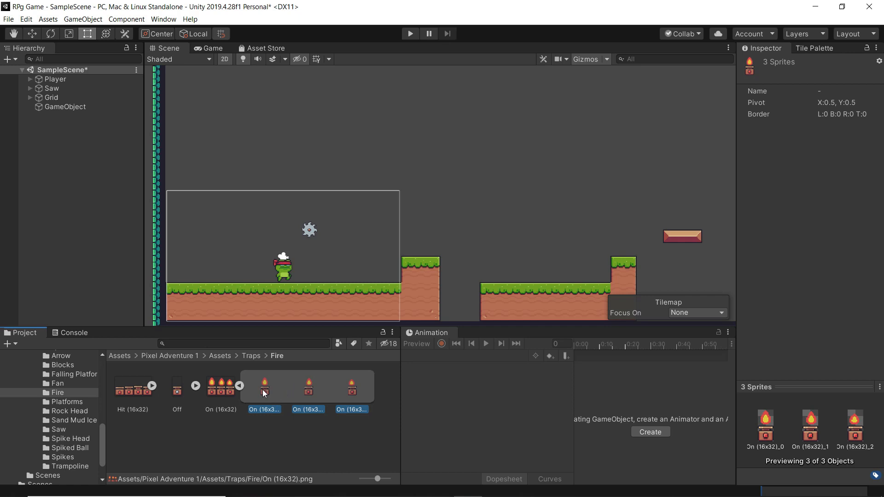
pyautogui.moveTo(262, 389); pyautogui.dragTo(441, 217)
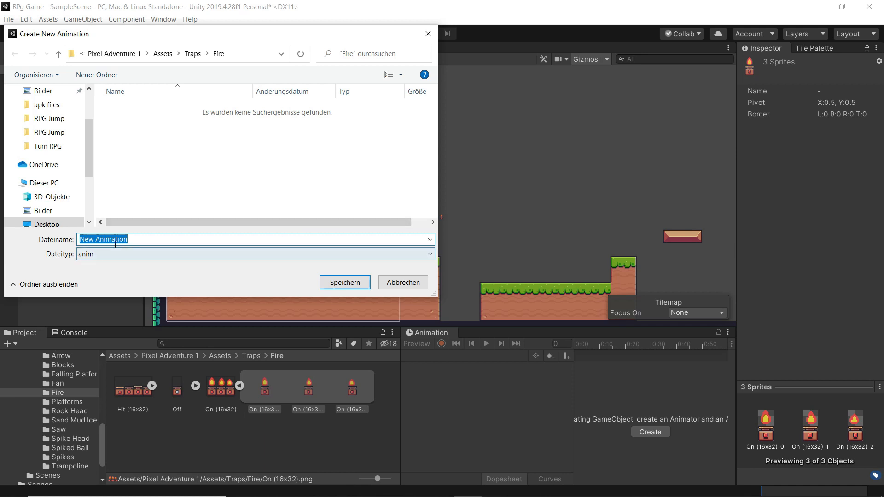
# Save the new animation clip as Fire in the RPg Game project's Assets/Animation folder
pyautogui.click(115, 54)
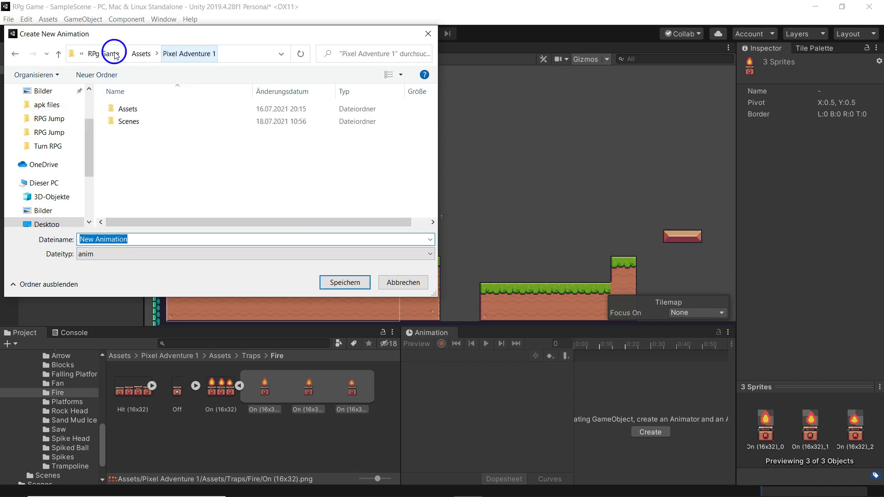
pyautogui.click(104, 54)
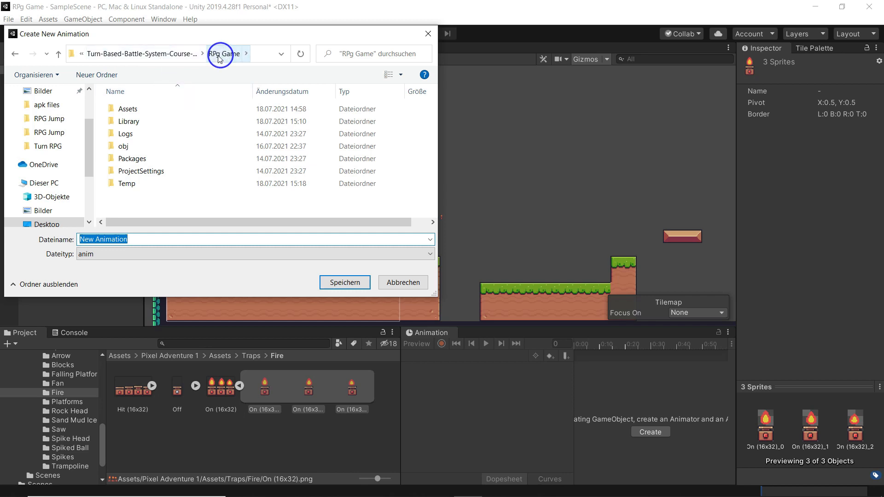
pyautogui.doubleClick(127, 109)
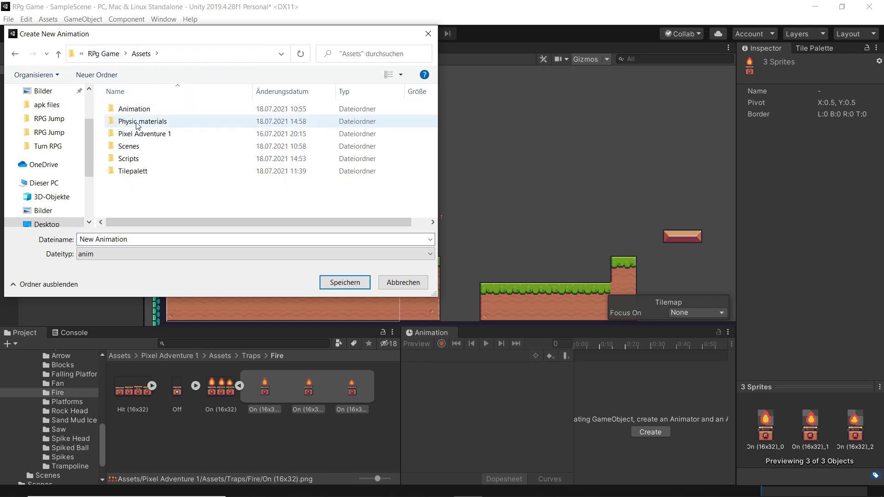
pyautogui.doubleClick(133, 109)
pyautogui.click(195, 239)
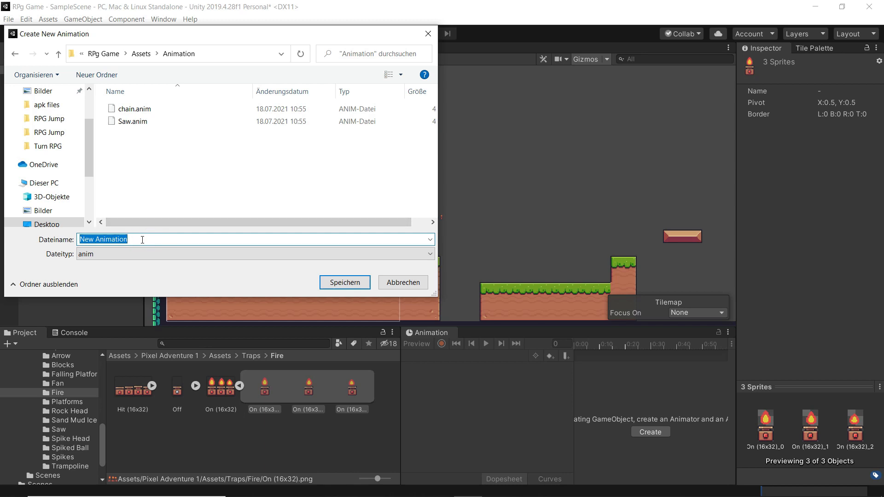
pyautogui.write('Fire')
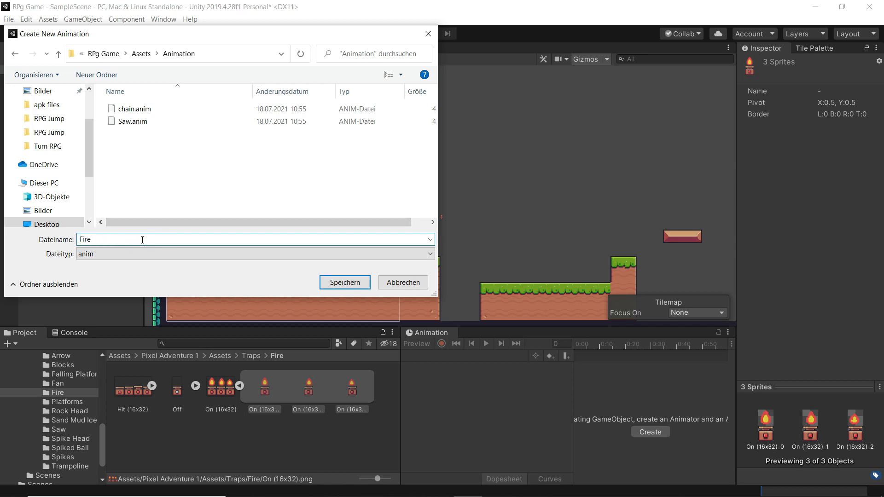
pyautogui.click(344, 283)
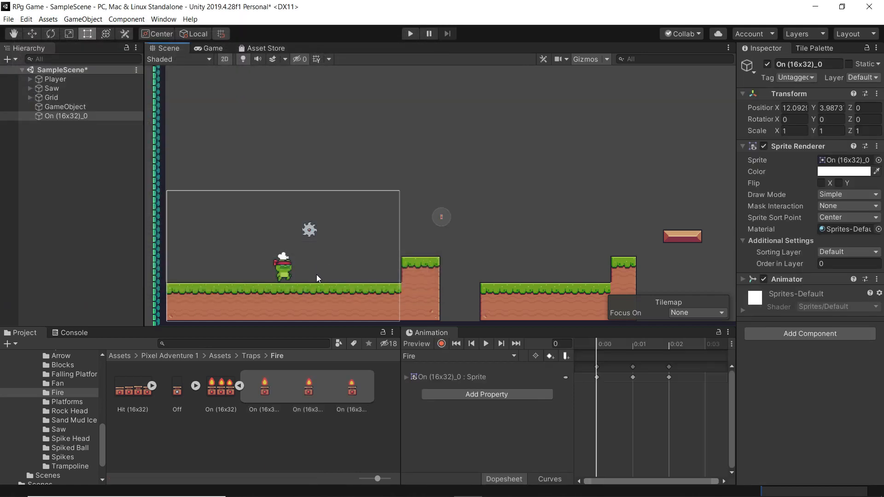
# Frame the new fire object in the scene and preview its Fire animation clip
pyautogui.press('f')
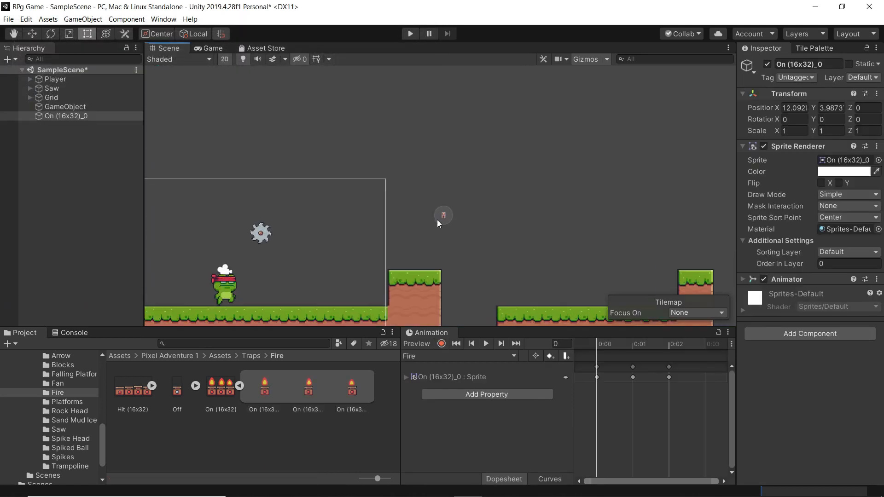
pyautogui.click(486, 344)
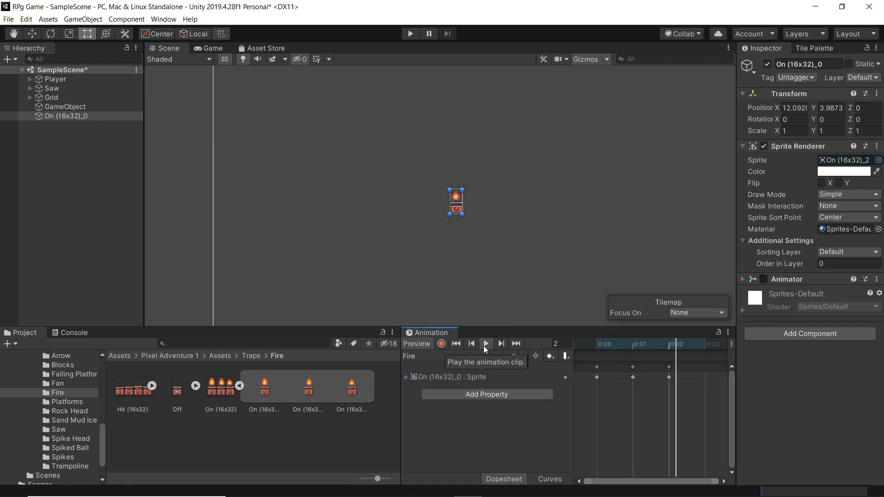
pyautogui.click(485, 346)
# Stretch the Fire clip's three sprite keyframes evenly so the last one sits at 1:00
pyautogui.scroll(-15, 621, 392)
pyautogui.scroll(-5, 616, 393)
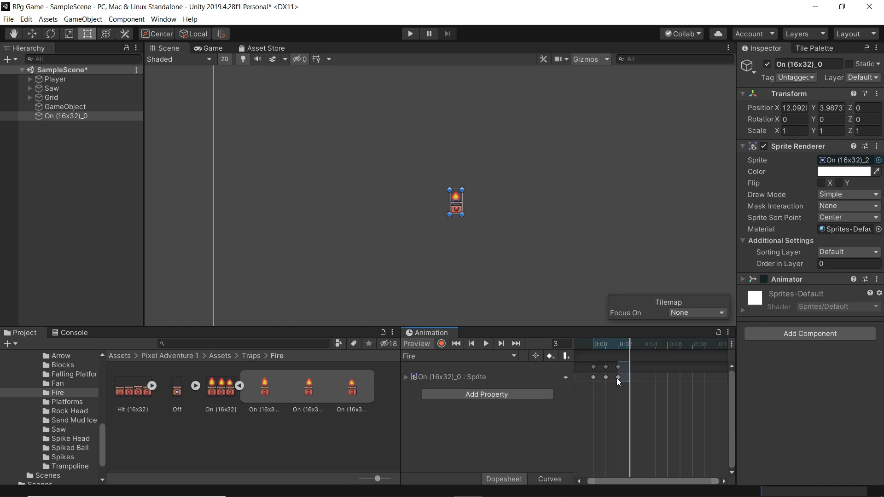
pyautogui.moveTo(585, 386); pyautogui.dragTo(585, 386)
pyautogui.scroll(-5, 654, 397)
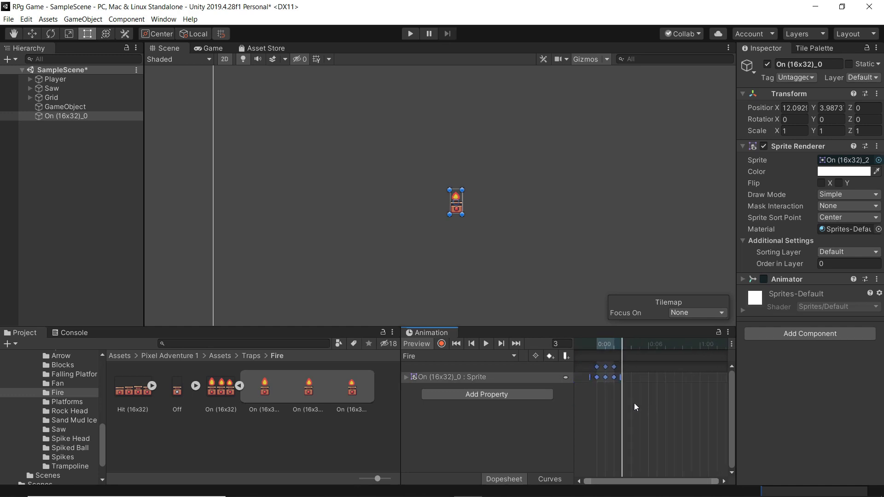
pyautogui.click(622, 369)
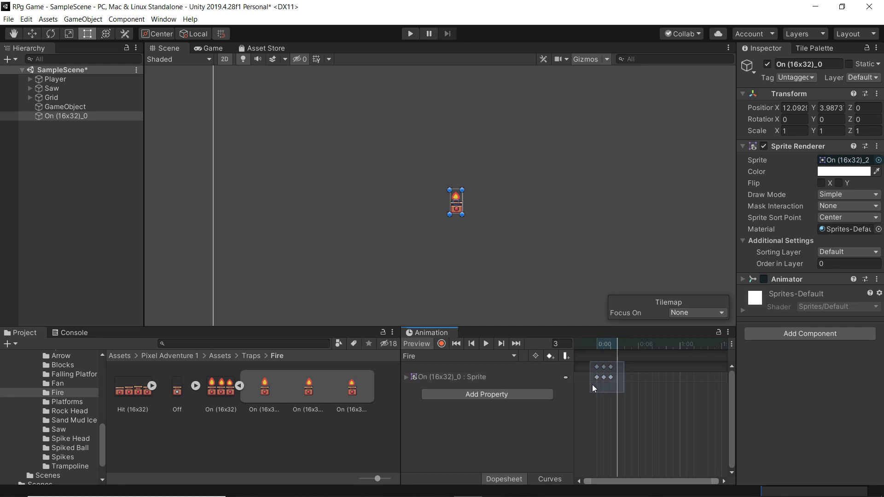
pyautogui.moveTo(592, 385); pyautogui.dragTo(688, 379)
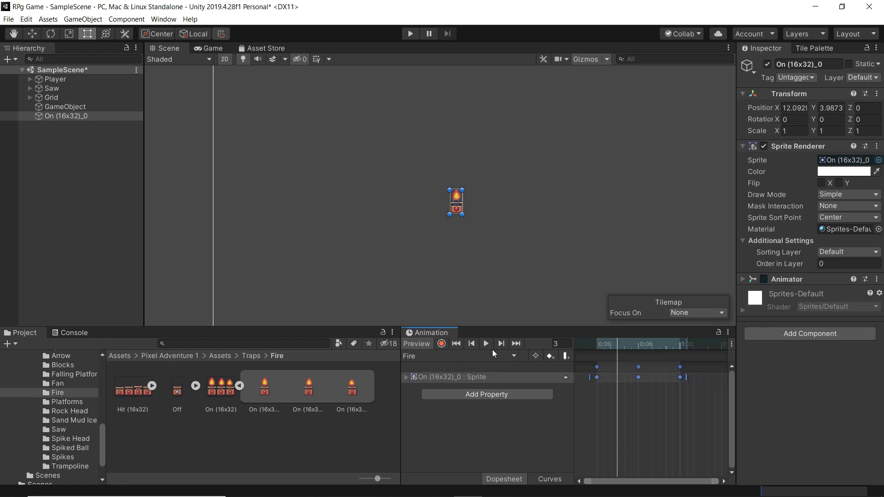
# Preview the retimed Fire clip and scrub the playhead to frame 13, just past the last keyframe
pyautogui.click(486, 344)
pyautogui.click(681, 389)
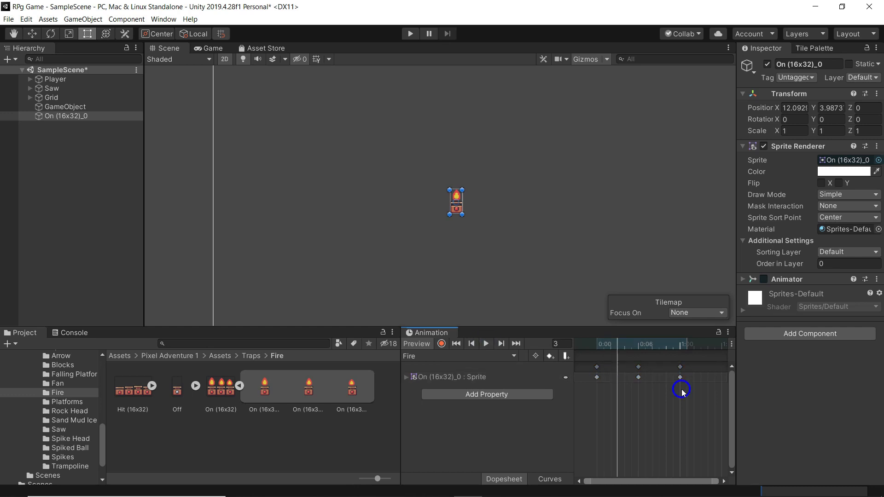
pyautogui.click(680, 369)
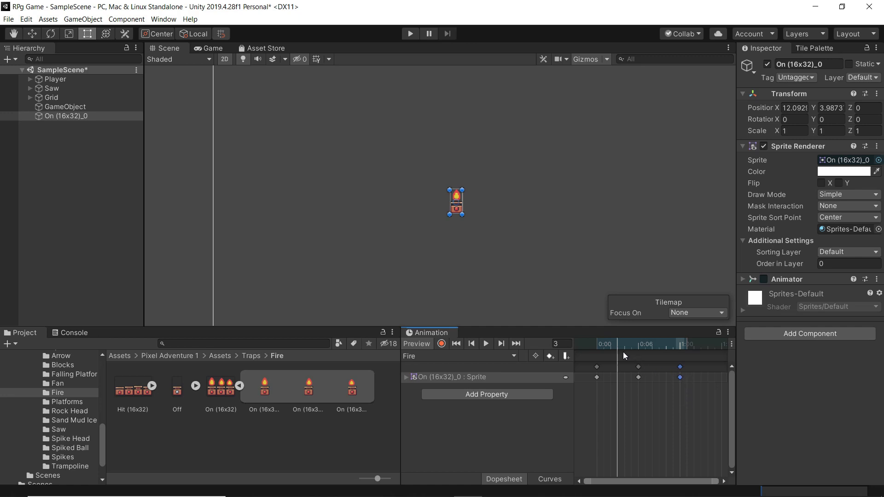
pyautogui.moveTo(618, 342); pyautogui.dragTo(686, 350)
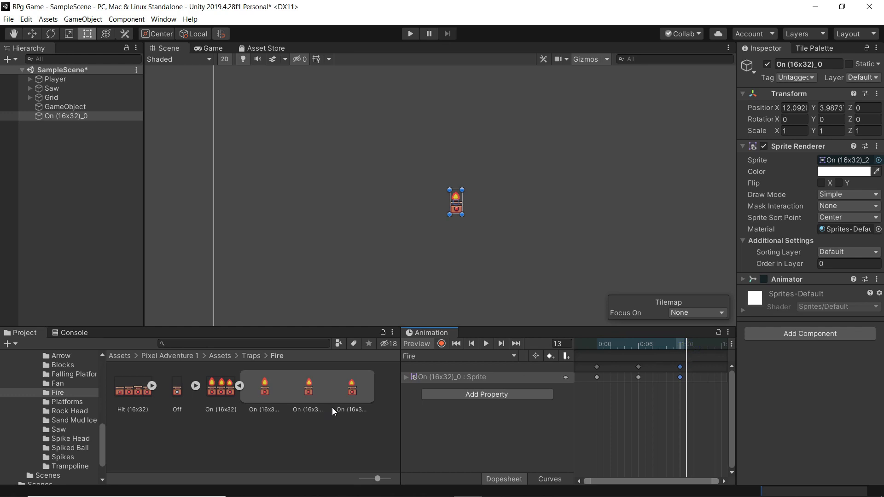
# Set the On (16x32) fire texture's Pixels Per Unit to 16 and apply the import settings
pyautogui.click(227, 392)
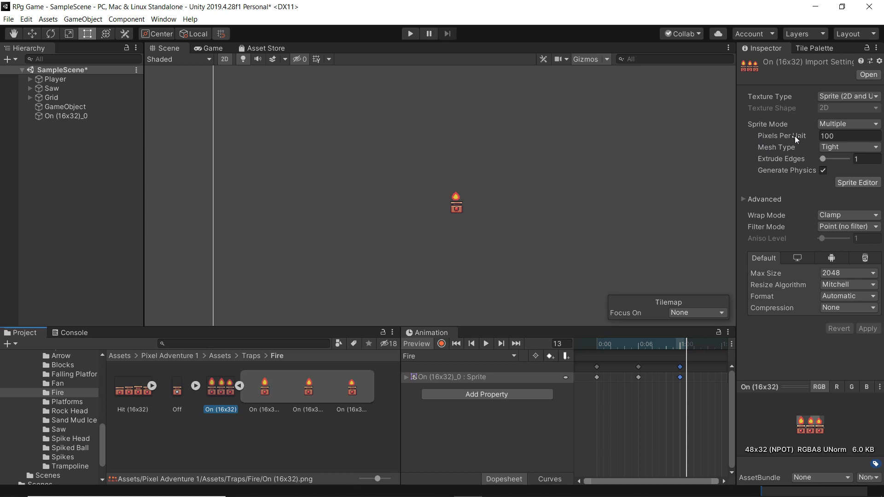
pyautogui.click(837, 136)
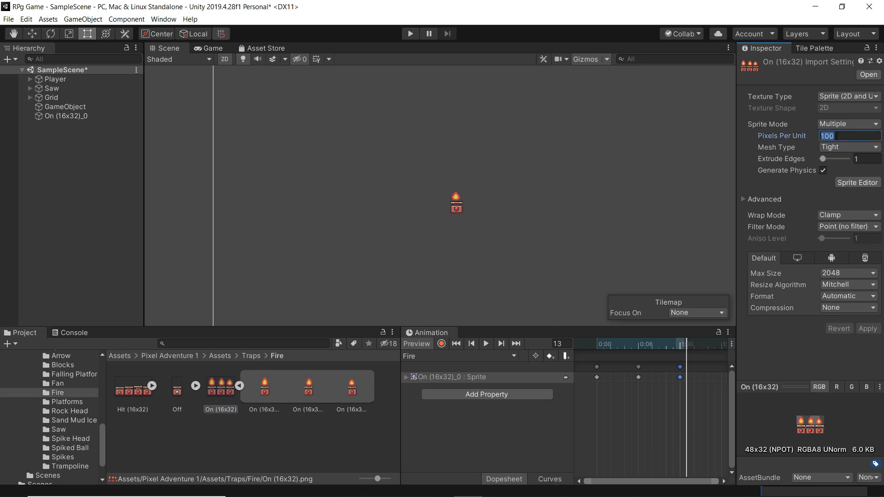
pyautogui.write('16')
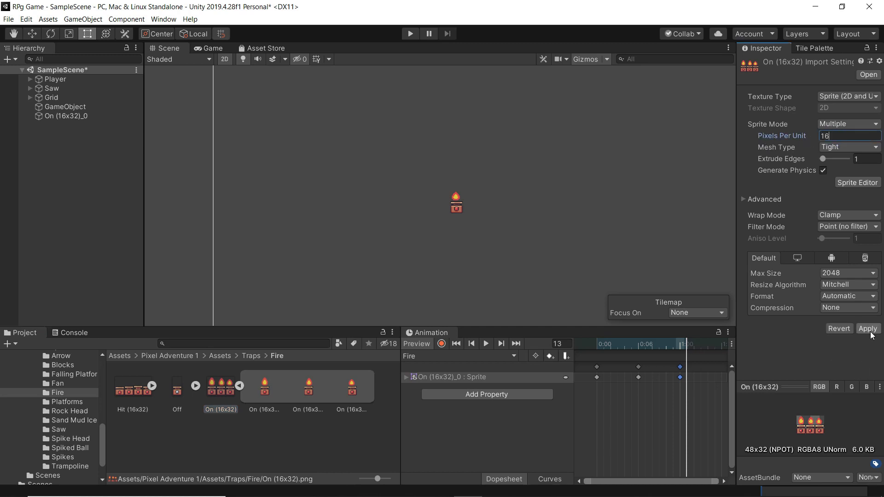
pyautogui.click(867, 329)
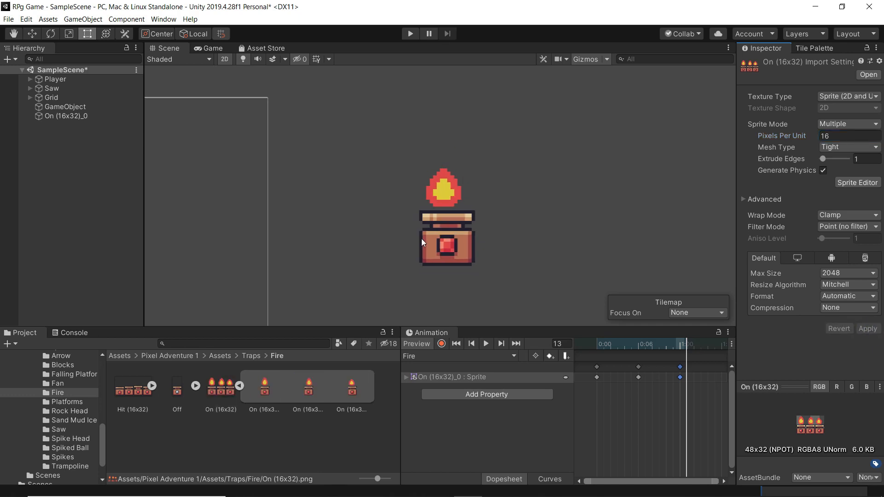
# Move the On (16x32)_0 fire object straight down to about Y -3.01, at the edge of the gap in the ground
pyautogui.scroll(-3, 417, 246)
pyautogui.scroll(-6, 431, 250)
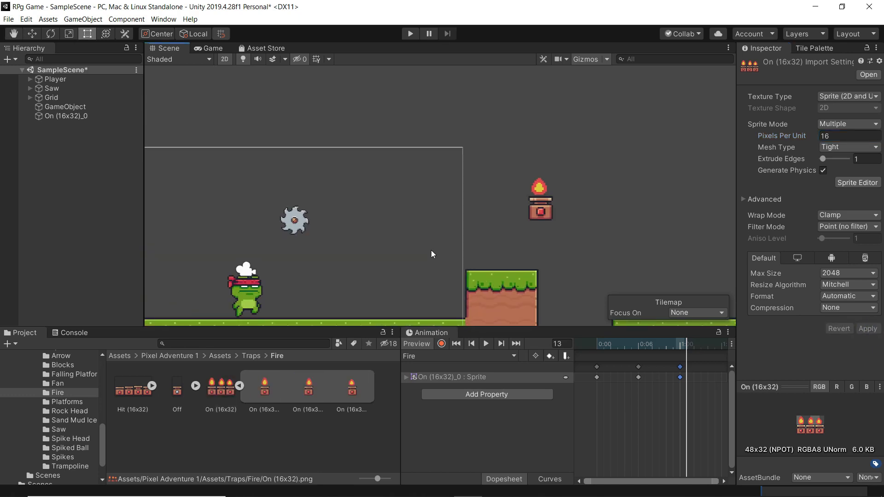
pyautogui.moveTo(468, 275); pyautogui.dragTo(393, 200, button='middle')
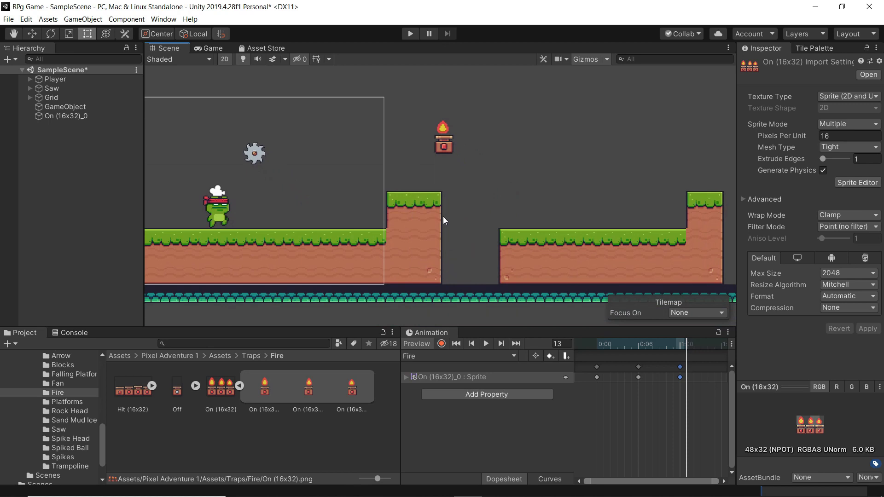
pyautogui.click(64, 115)
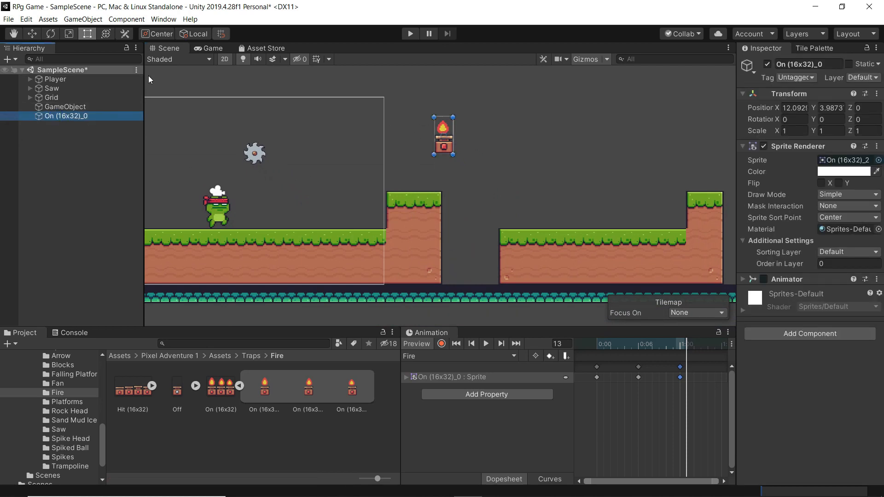
pyautogui.click(32, 33)
pyautogui.moveTo(441, 88); pyautogui.dragTo(445, 220)
pyautogui.moveTo(484, 228); pyautogui.dragTo(458, 185, button='middle')
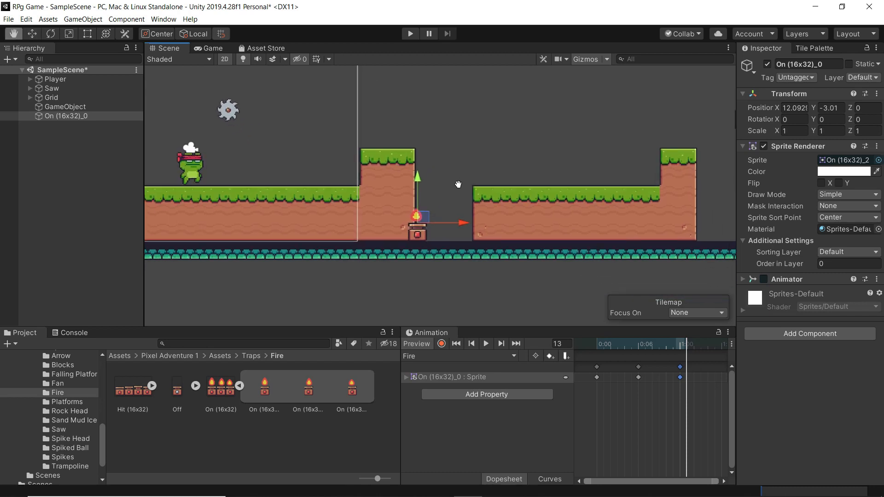
# Move the On (16x32)_0 fire object horizontally to X 12.46, flush against the wall of the ground gap
pyautogui.moveTo(464, 222); pyautogui.dragTo(472, 221)
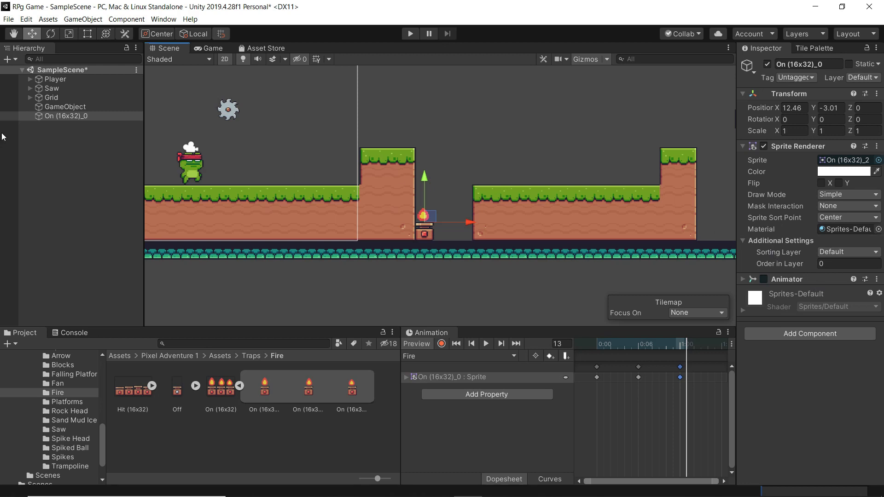
# Try a Pixels Per Unit of 8 on the On (16x32) fire texture, and set it back to 16
pyautogui.click(222, 391)
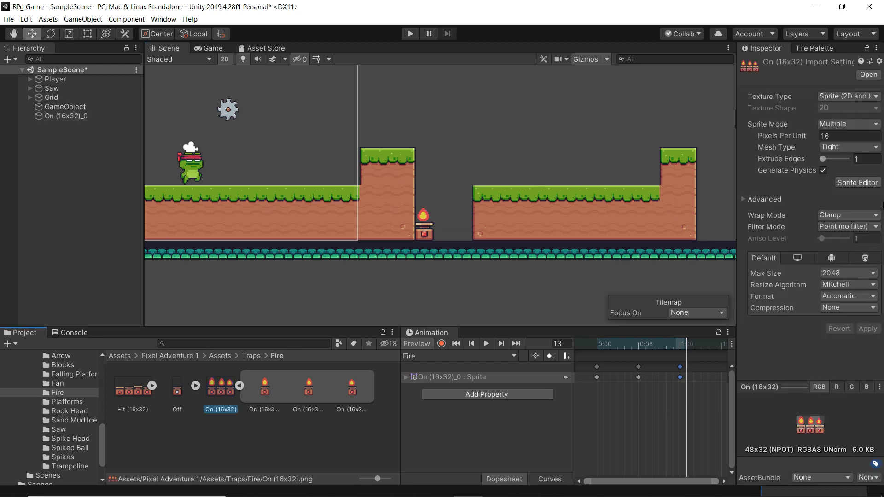
pyautogui.click(831, 136)
pyautogui.write('8')
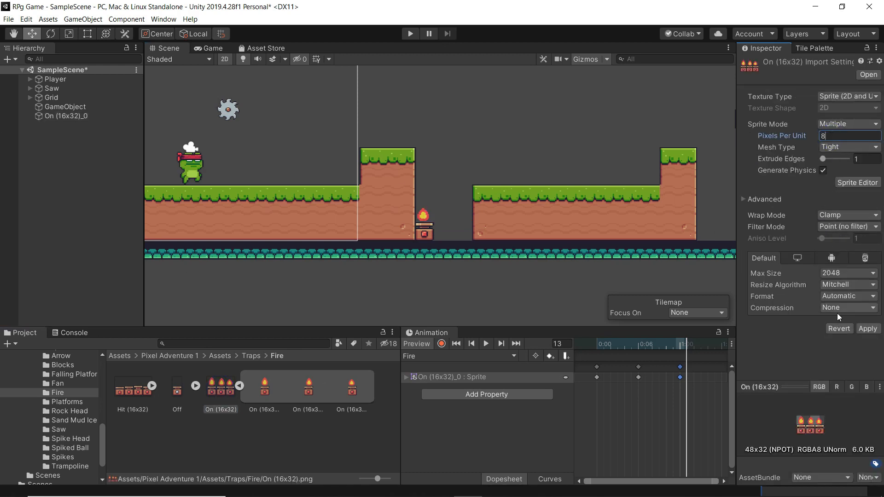
pyautogui.click(867, 329)
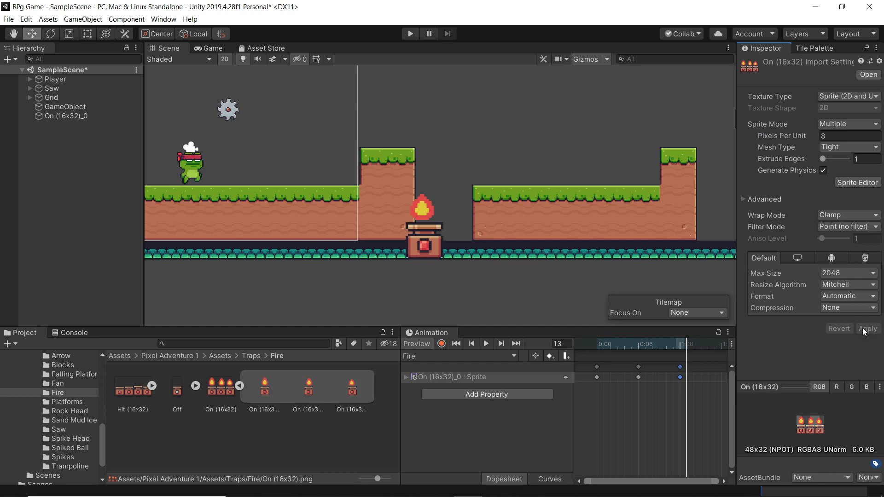
pyautogui.click(829, 134)
pyautogui.write('16')
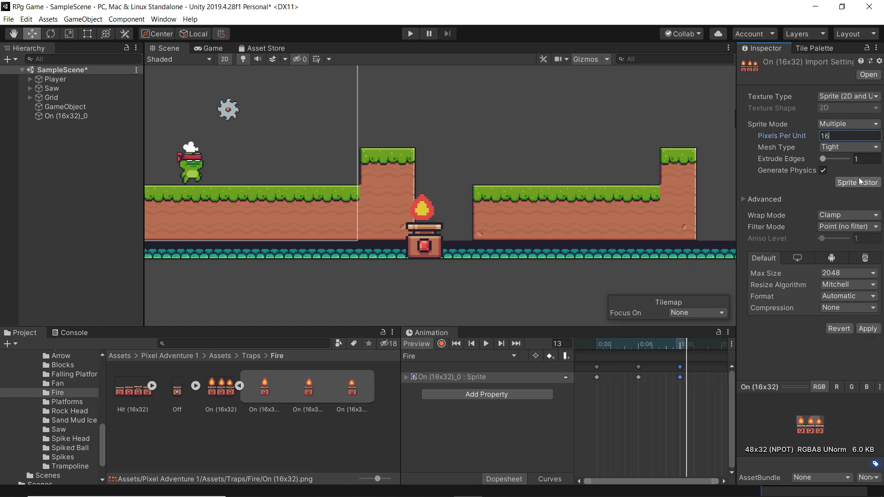
pyautogui.click(869, 329)
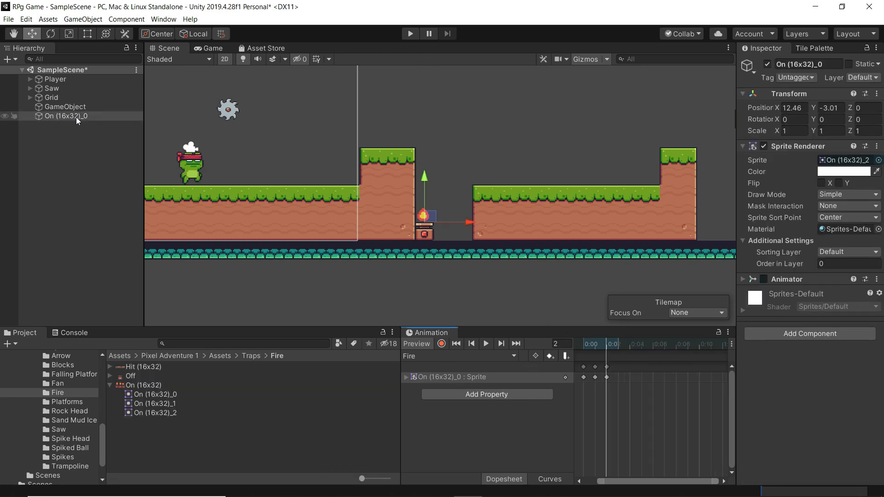
# Rename the On (16x32)_0 object as Fire
pyautogui.click(825, 65)
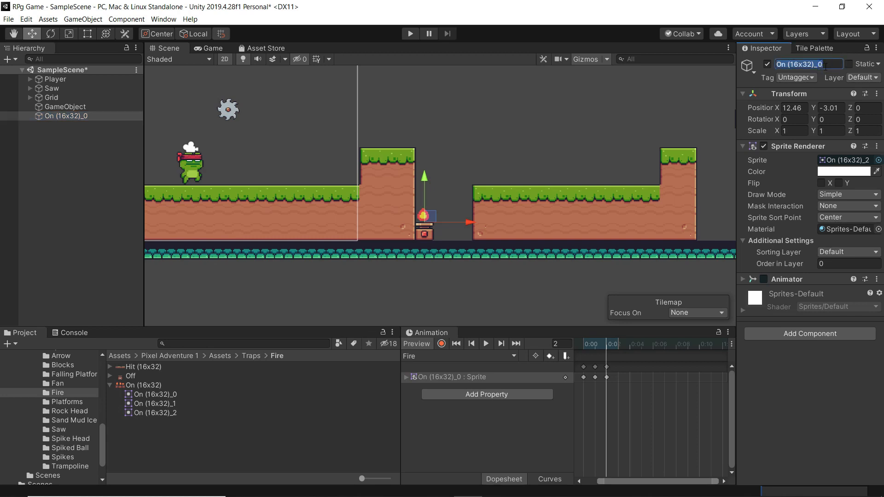
pyautogui.write('Fire')
pyautogui.press('Return')
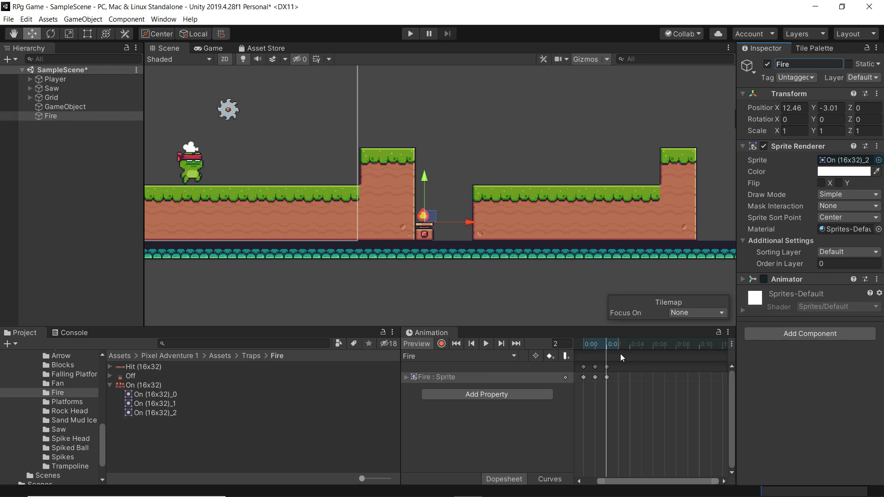
# Add the Enemy script component to the Fire object
pyautogui.click(805, 333)
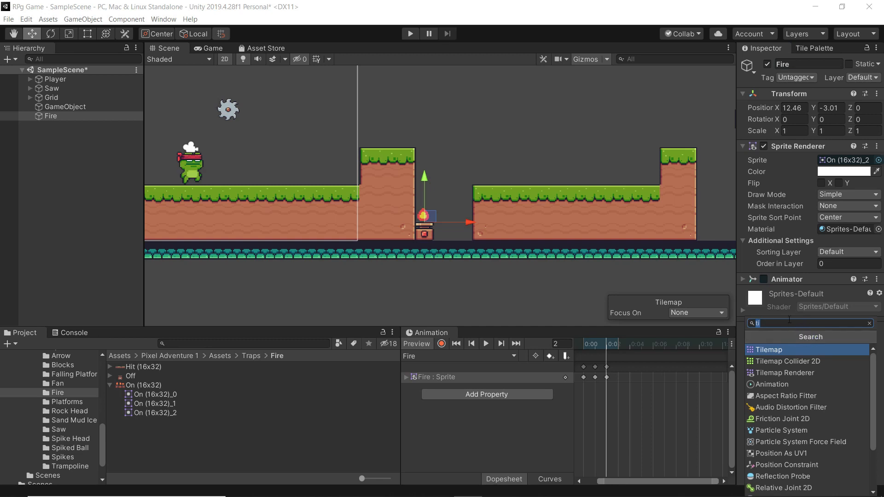
pyautogui.write('en')
pyautogui.click(769, 350)
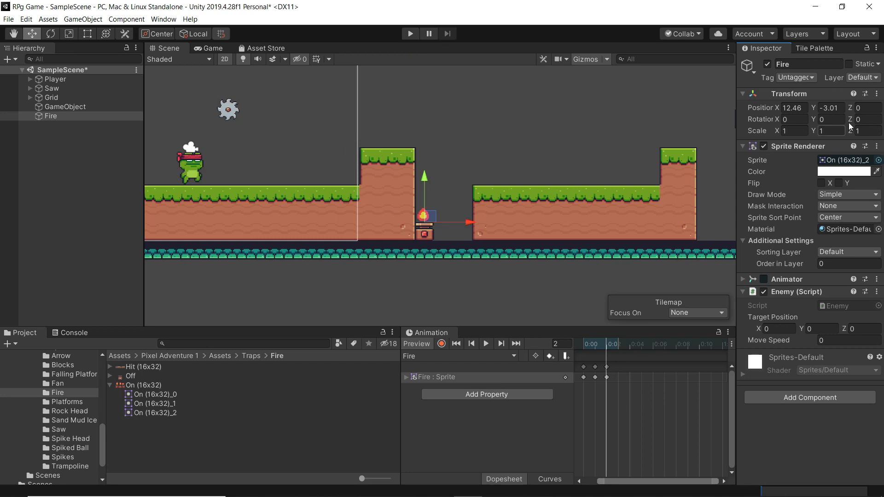
# Run the game, check the fire animation in the Scene view, and stop play mode
pyautogui.click(409, 34)
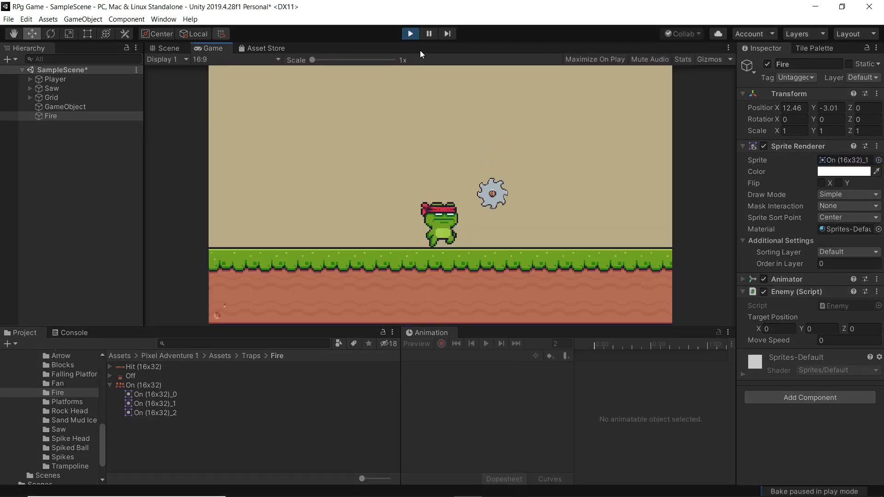
pyautogui.click(168, 49)
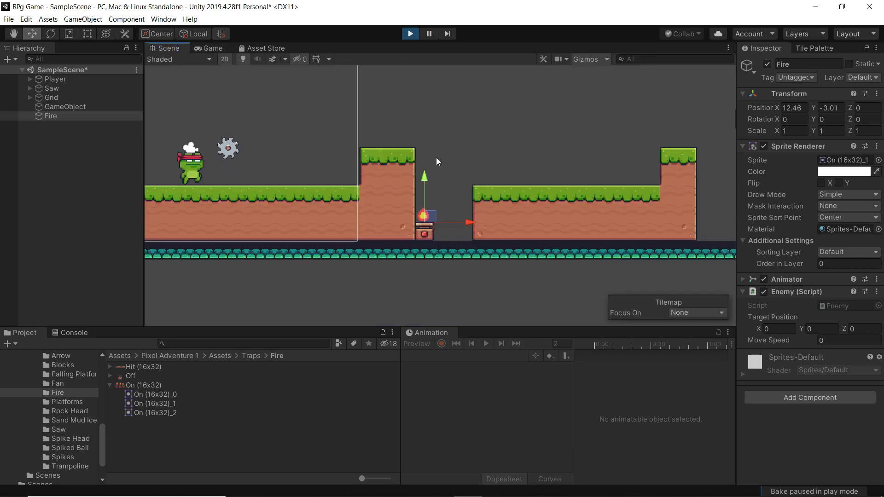
pyautogui.click(405, 33)
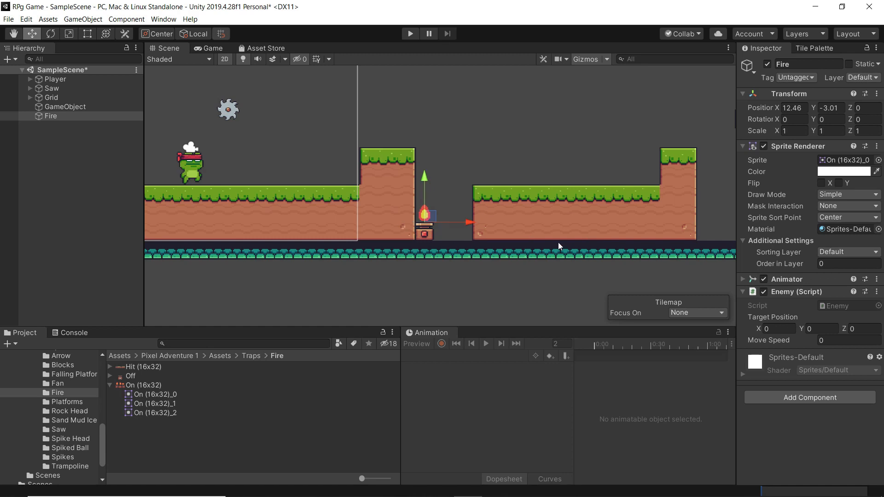
# Add a Box Collider 2D component to the Fire object
pyautogui.click(805, 399)
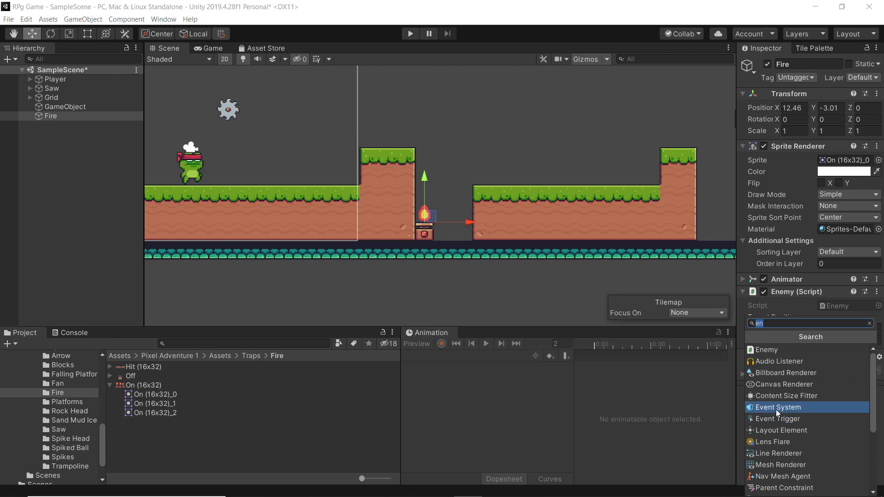
pyautogui.write('bo')
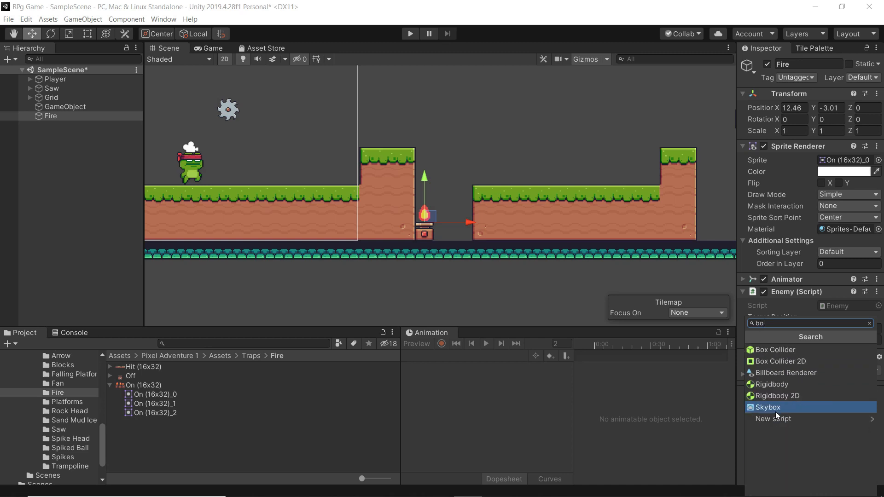
pyautogui.click(772, 361)
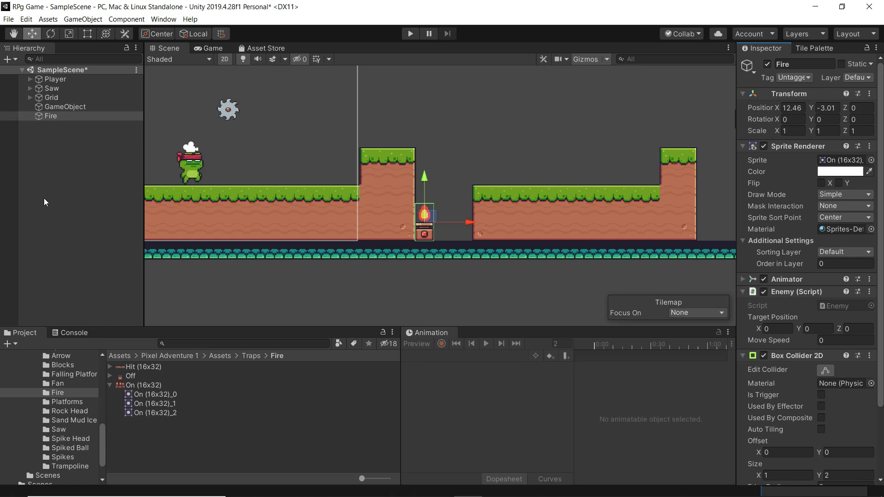
# Rename the empty GameObject as Enemy Fire and make the Fire object its child
pyautogui.rightClick(36, 157)
pyautogui.click(51, 132)
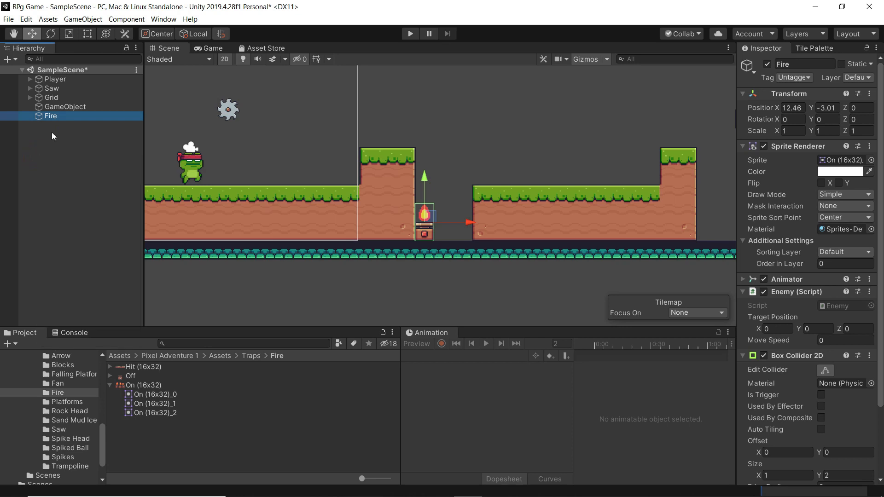
pyautogui.click(70, 107)
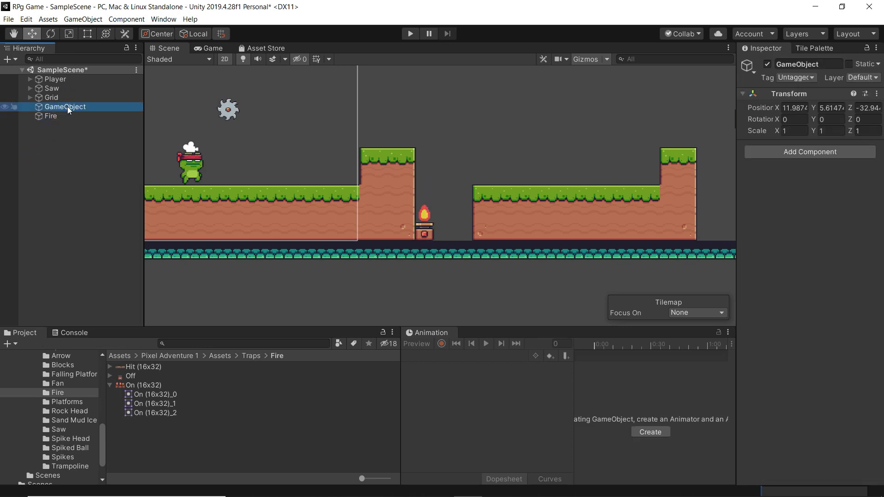
pyautogui.click(813, 65)
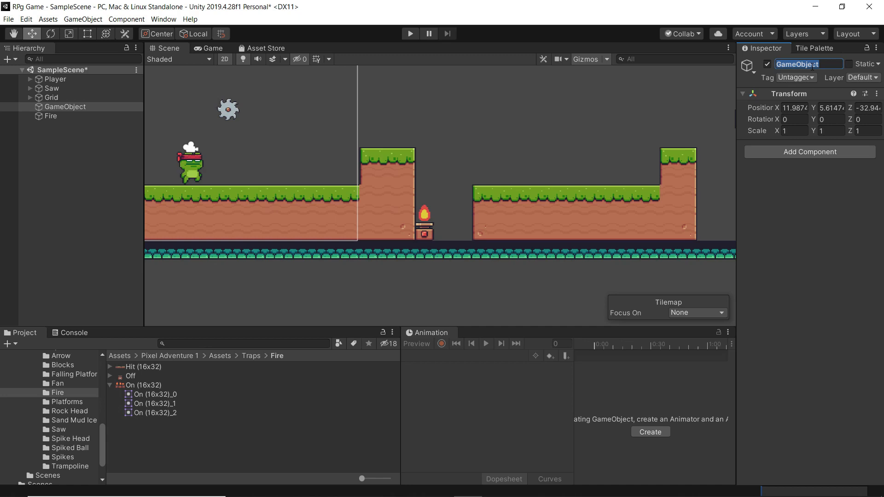
pyautogui.write('Enemy Fo')
pyautogui.press('BackSpace')
pyautogui.write('ire')
pyautogui.press('Return')
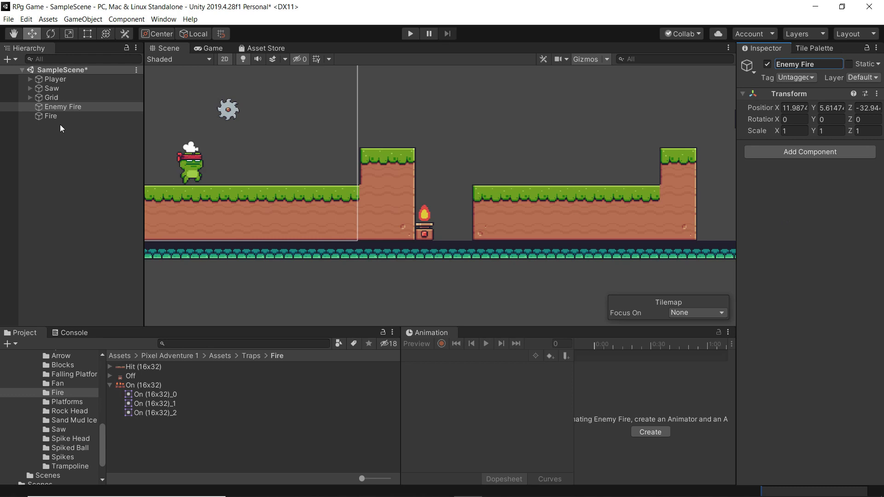
pyautogui.moveTo(50, 116); pyautogui.dragTo(55, 109)
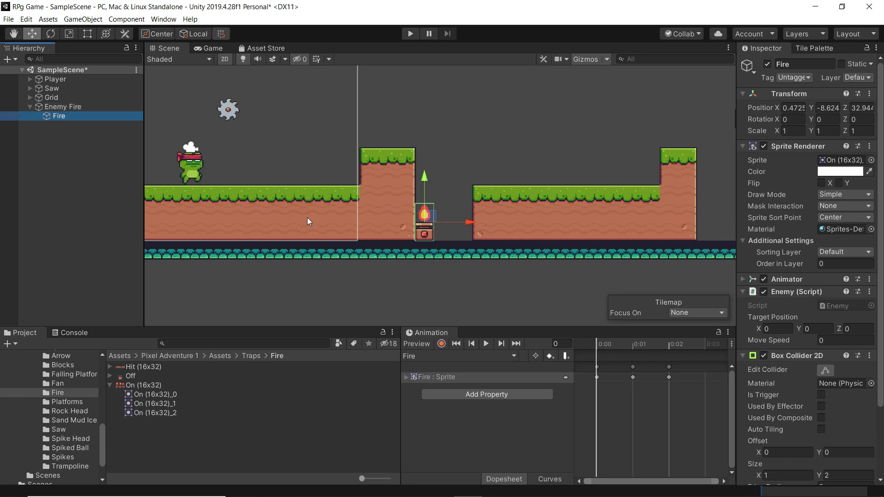
pyautogui.click(54, 115)
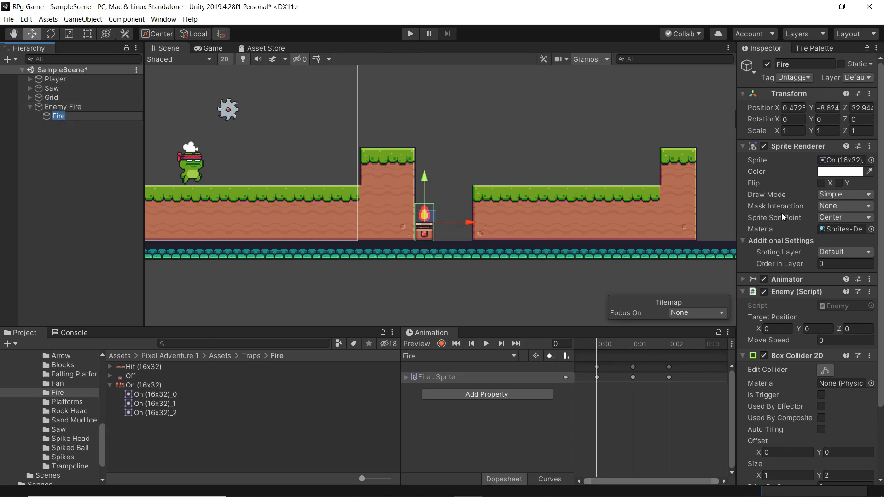
# Run the game again to check the nested Fire object in the Scene view, and stop play mode
pyautogui.click(412, 33)
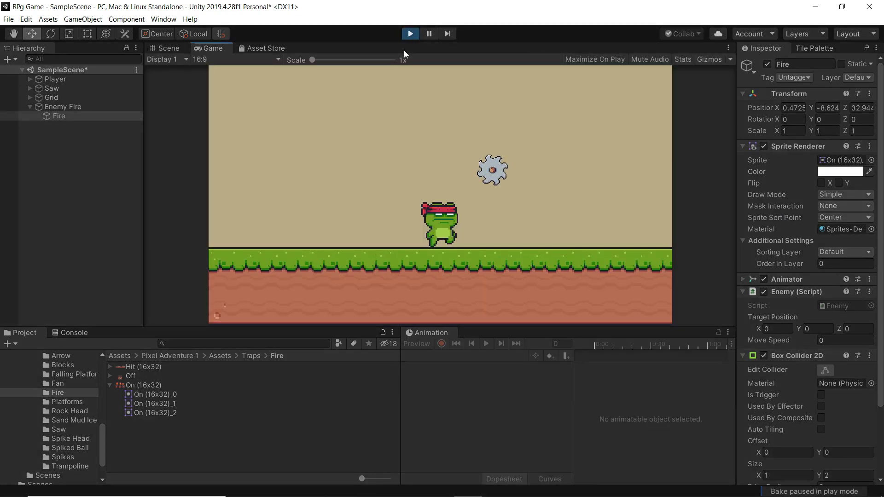
pyautogui.click(164, 49)
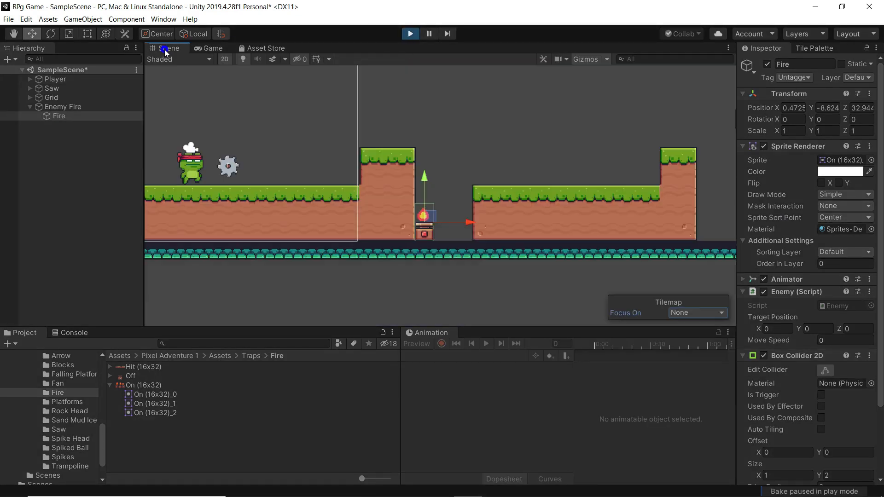
pyautogui.click(411, 34)
# Duplicate the Fire object twice and line the copies up beside it across the first ground gap, with Fire (1) at X 2.5
pyautogui.click(69, 108)
pyautogui.click(64, 117)
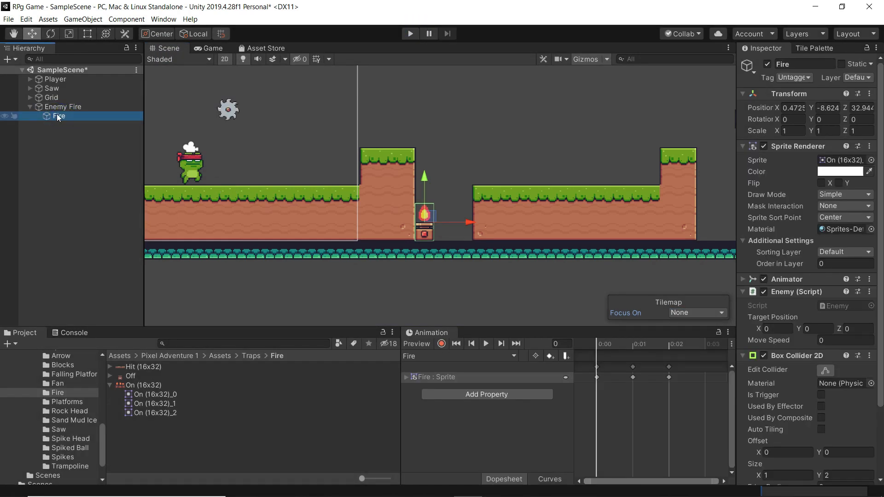
pyautogui.hotkey('ctrl', 'd')
pyautogui.hotkey('ctrl', 'd')
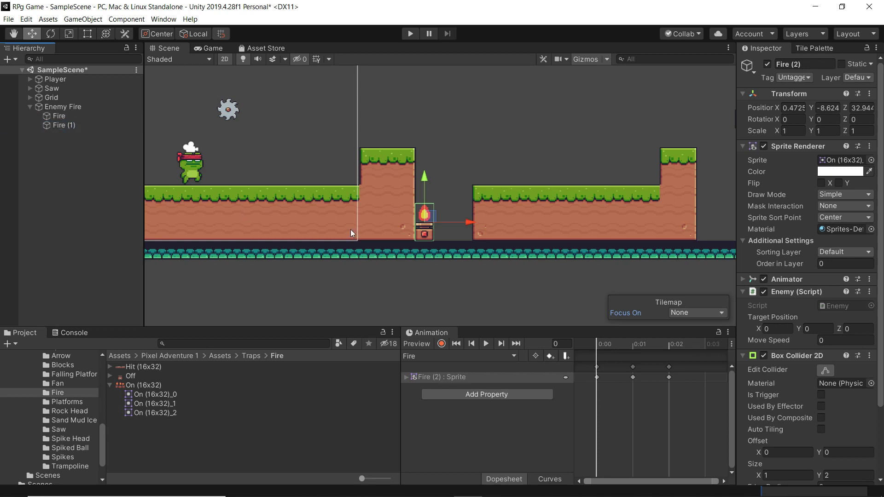
pyautogui.moveTo(469, 222); pyautogui.dragTo(505, 222)
pyautogui.click(65, 125)
# Duplicate the original Fire object seven more times under Enemy Fire, up to Fire (9), for the wider gap
pyautogui.scroll(-1, 532, 140)
pyautogui.scroll(-3, 534, 143)
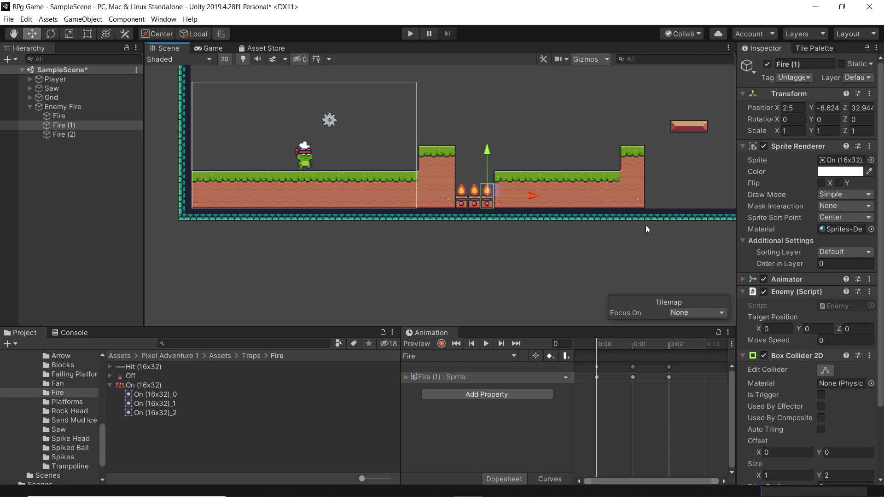
pyautogui.moveTo(646, 225); pyautogui.dragTo(518, 229, button='middle')
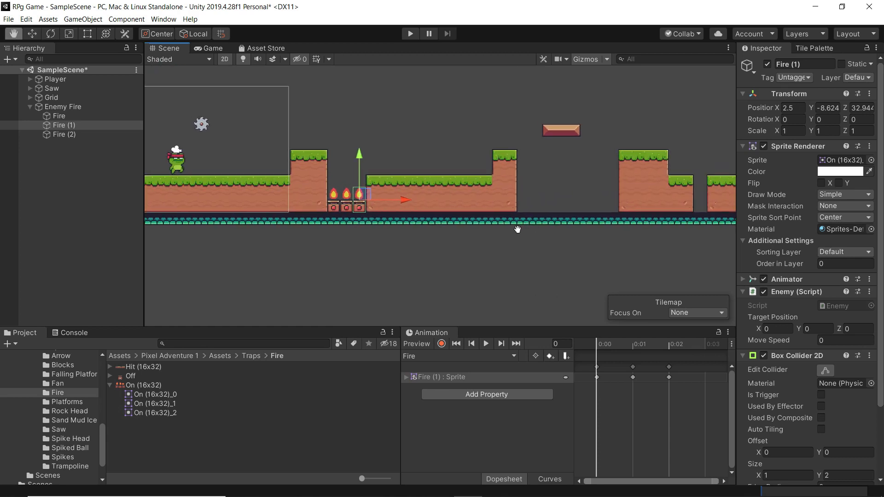
pyautogui.click(60, 117)
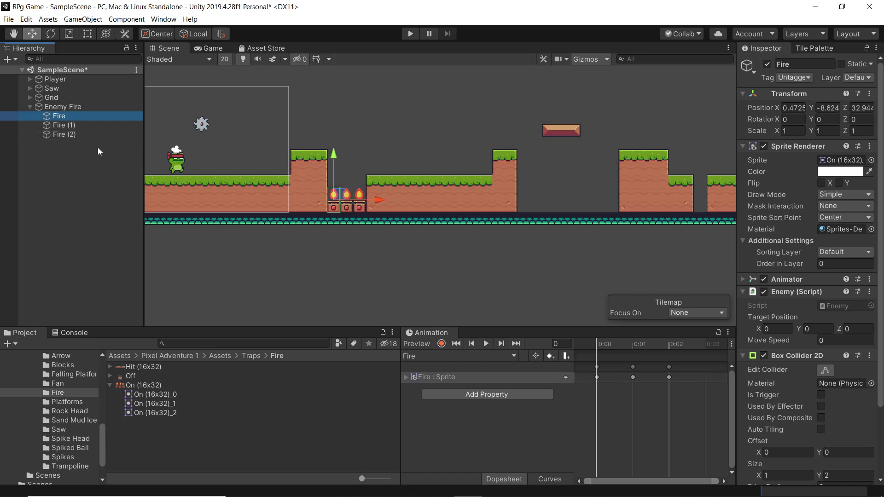
pyautogui.hotkey('ctrl', 'd')
pyautogui.hotkey('ctrl', 'd')
pyautogui.hotkey('ctrl', 'd')
pyautogui.hotkey('ctrl', 'd')
pyautogui.hotkey('ctrl', 'd')
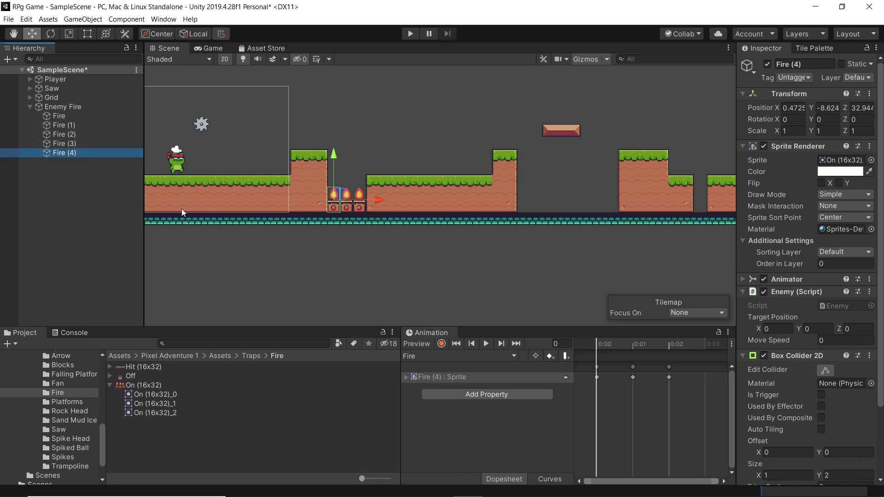
pyautogui.hotkey('ctrl', 'd')
pyautogui.hotkey('ctrl', 'd')
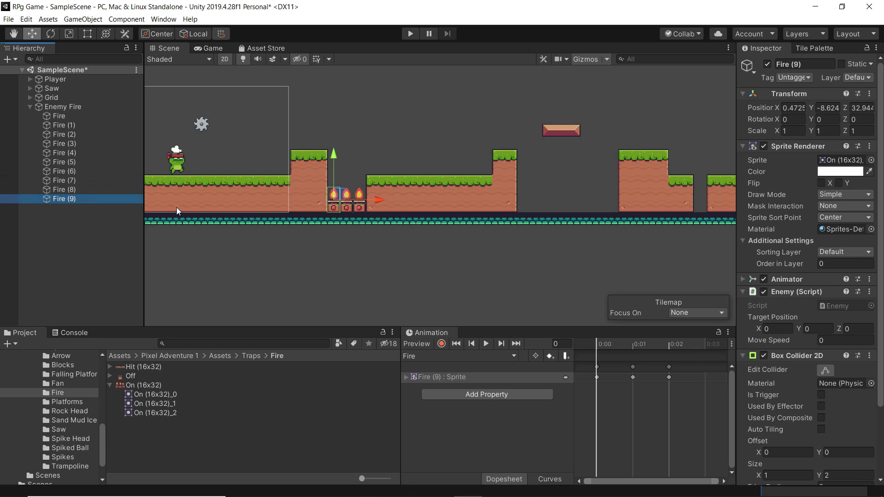
# Place Fire (3) at X 15.53 and Fire (4) at X 16.53, side by side from the near wall of the second ground gap
pyautogui.click(65, 144)
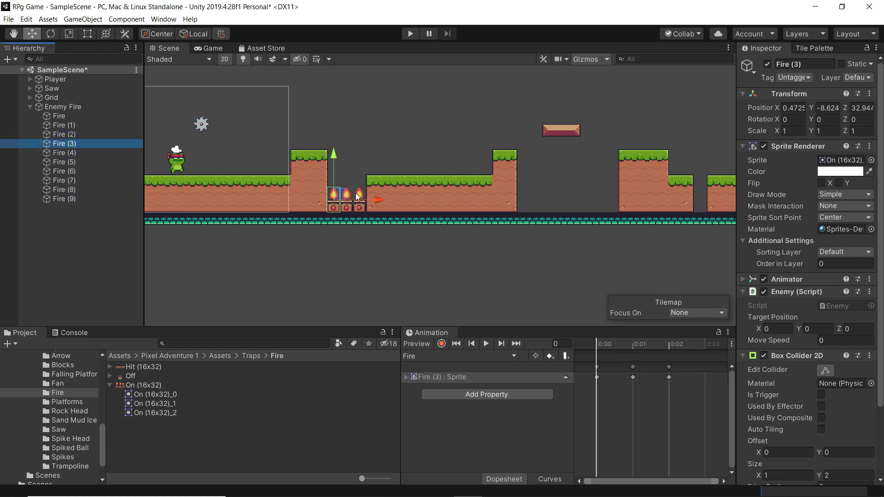
pyautogui.click(379, 201)
pyautogui.moveTo(380, 200); pyautogui.dragTo(570, 199)
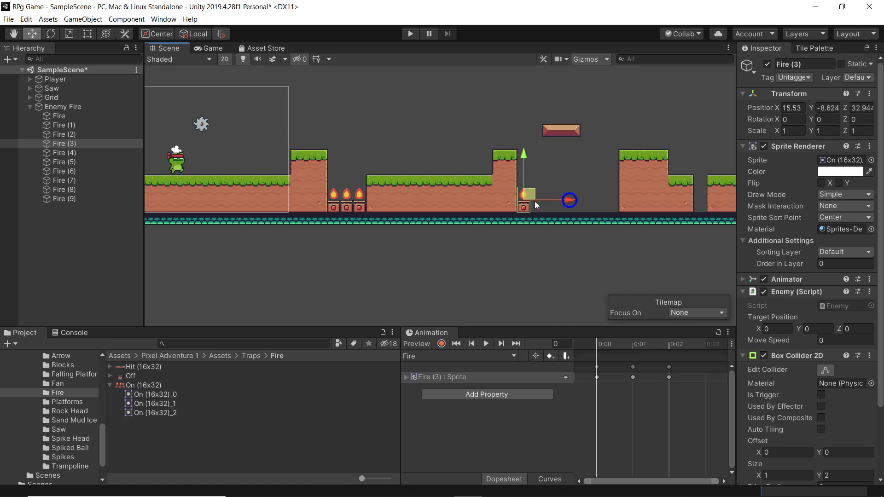
pyautogui.click(57, 152)
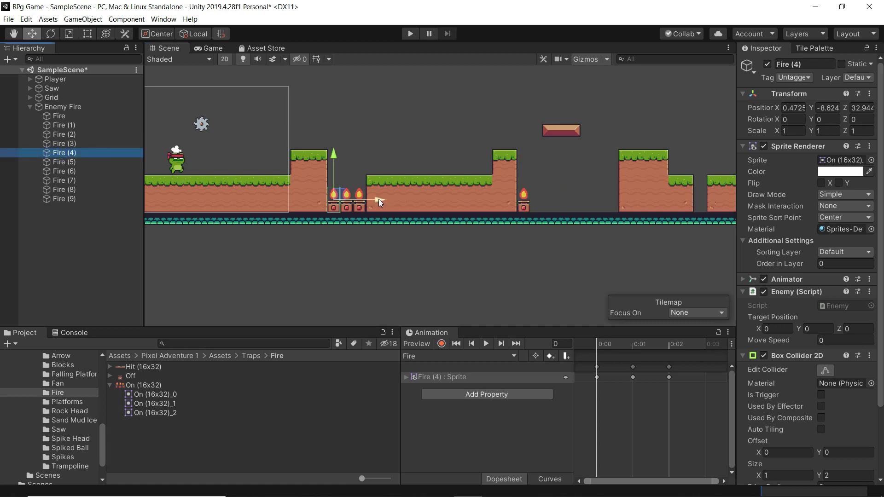
pyautogui.moveTo(379, 199); pyautogui.dragTo(581, 195)
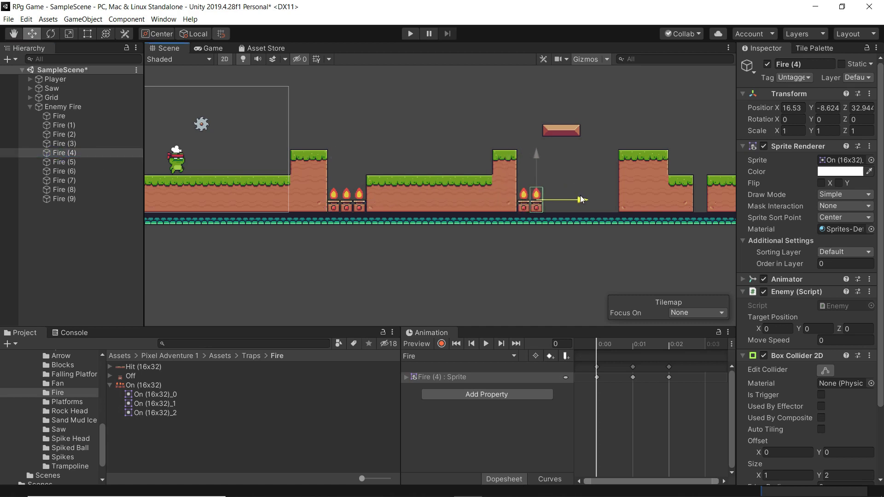
# Continue the fire row in the second ground gap with Fire (5) at X 17.58, Fire (6) at X 18.63 and Fire (7) at X 19.59
pyautogui.click(65, 162)
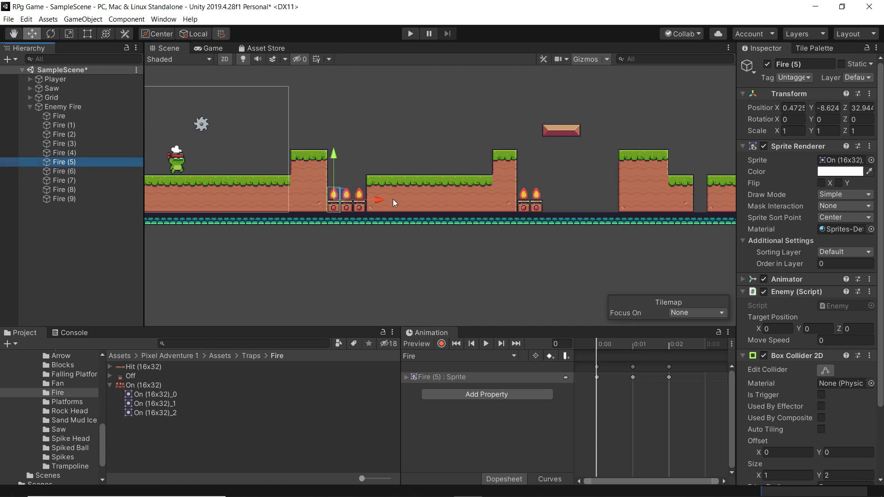
pyautogui.moveTo(380, 200); pyautogui.dragTo(598, 197)
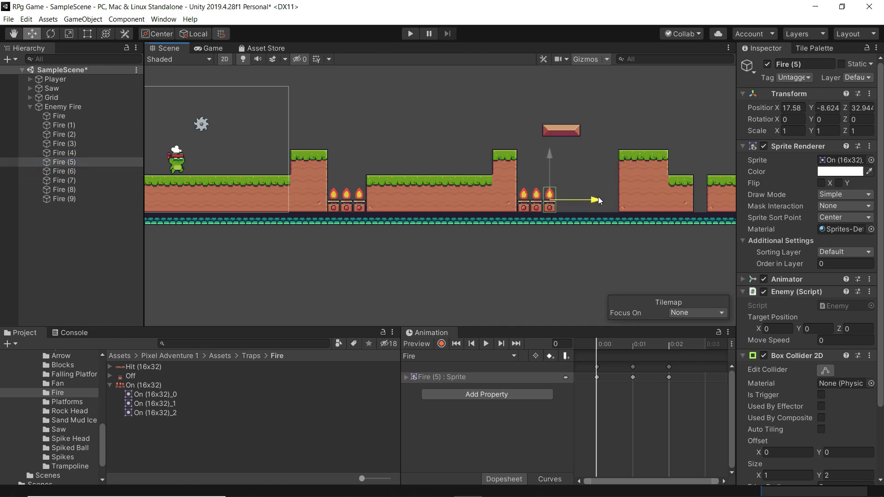
pyautogui.click(65, 171)
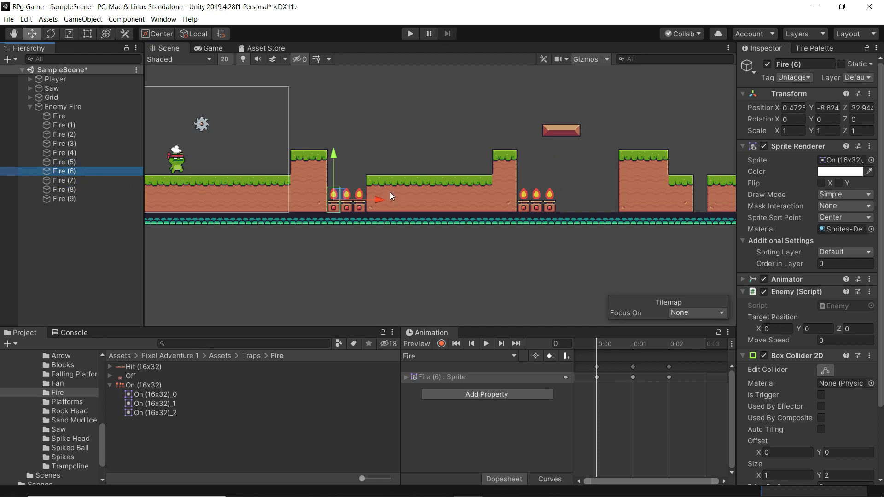
pyautogui.moveTo(379, 197); pyautogui.dragTo(609, 199)
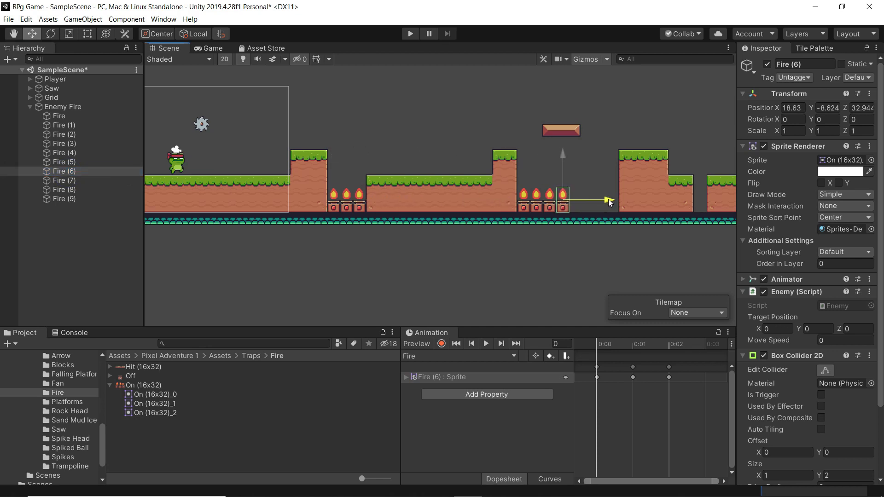
pyautogui.click(65, 181)
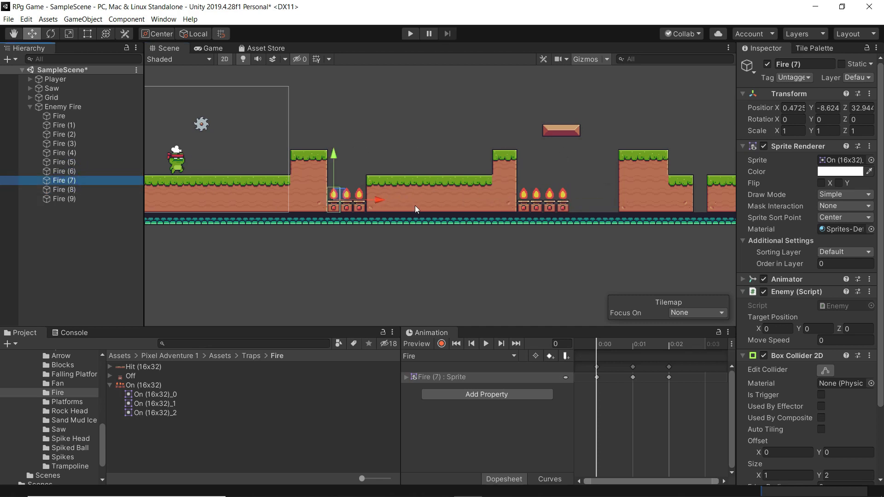
pyautogui.moveTo(380, 201); pyautogui.dragTo(620, 203)
# Place Fire (8) at X 20.66, directly beside Fire (7) in the second ground gap
pyautogui.scroll(2, 591, 191)
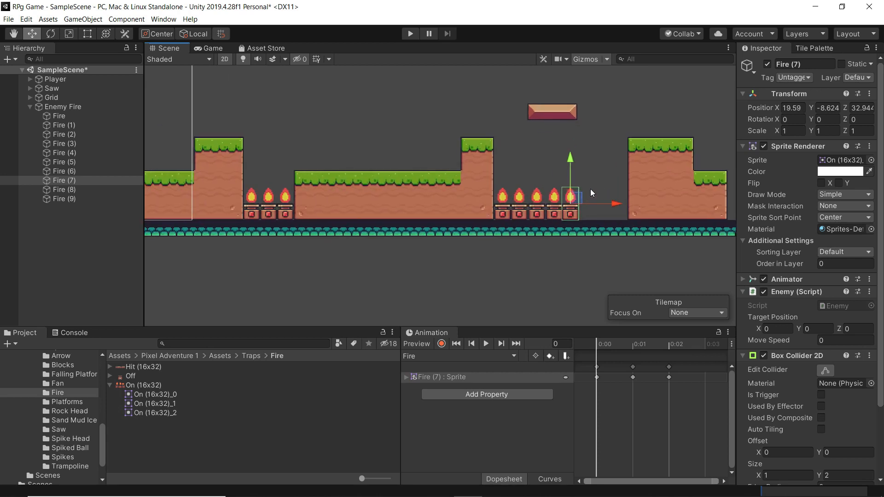
pyautogui.scroll(2, 592, 192)
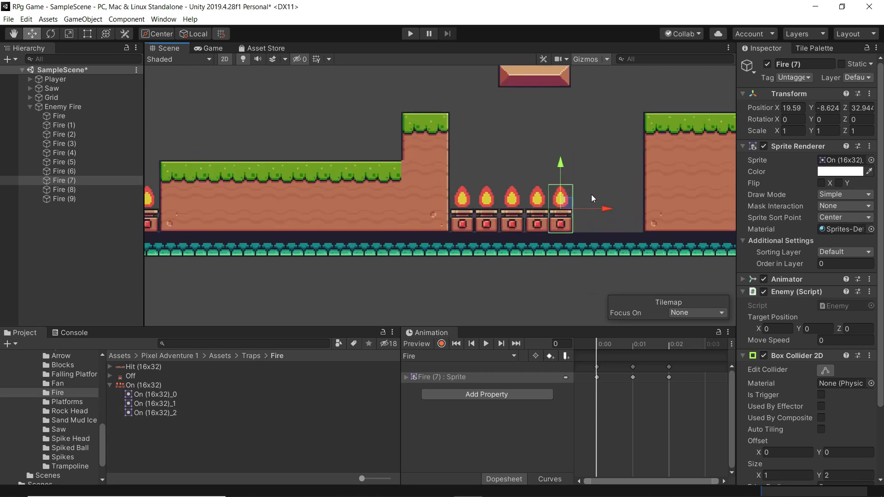
pyautogui.click(74, 190)
pyautogui.scroll(-4, 324, 217)
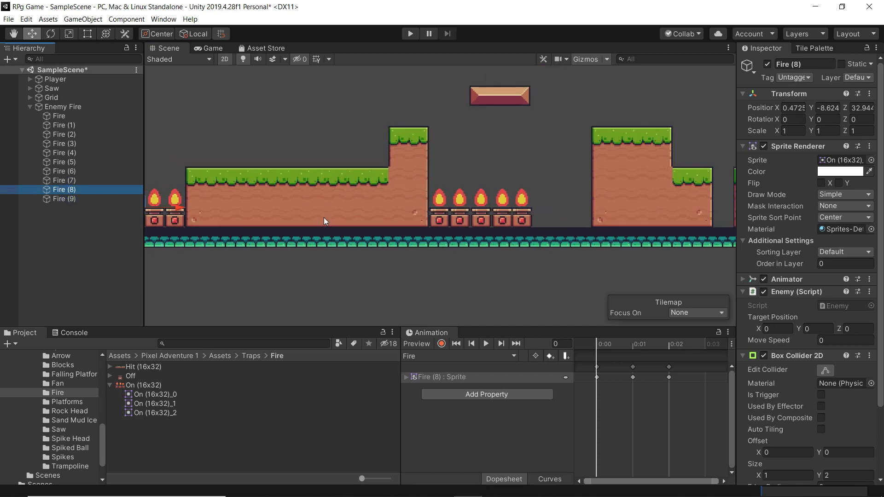
pyautogui.moveTo(217, 209); pyautogui.dragTo(547, 221)
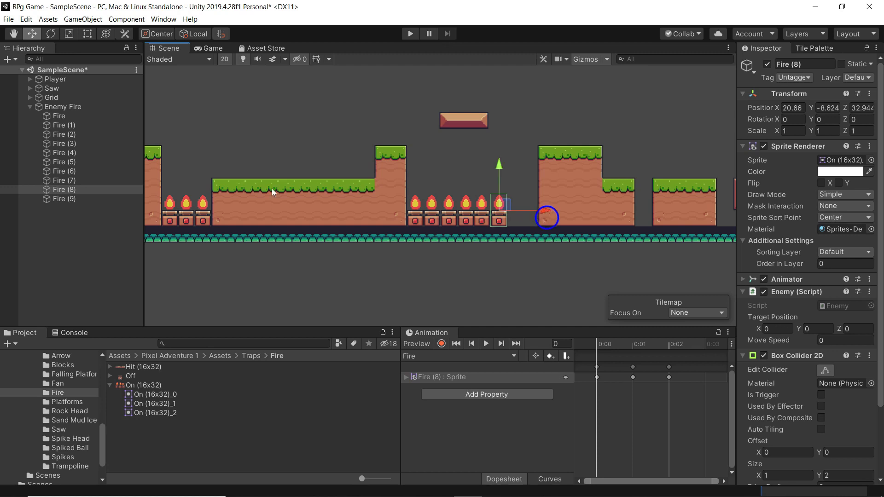
# Place Fire (9) at X 21.68 and a duplicate of it at X 22.6 against the far wall of the second gap
pyautogui.click(69, 199)
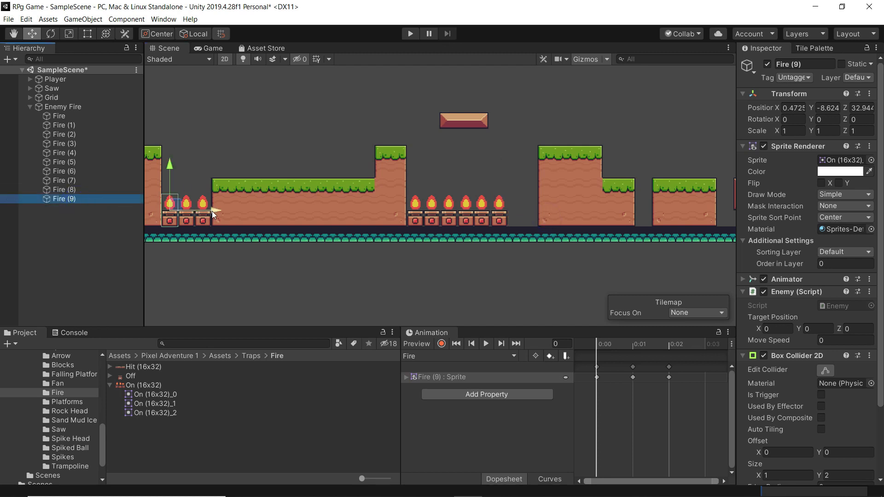
pyautogui.moveTo(212, 211); pyautogui.dragTo(558, 214)
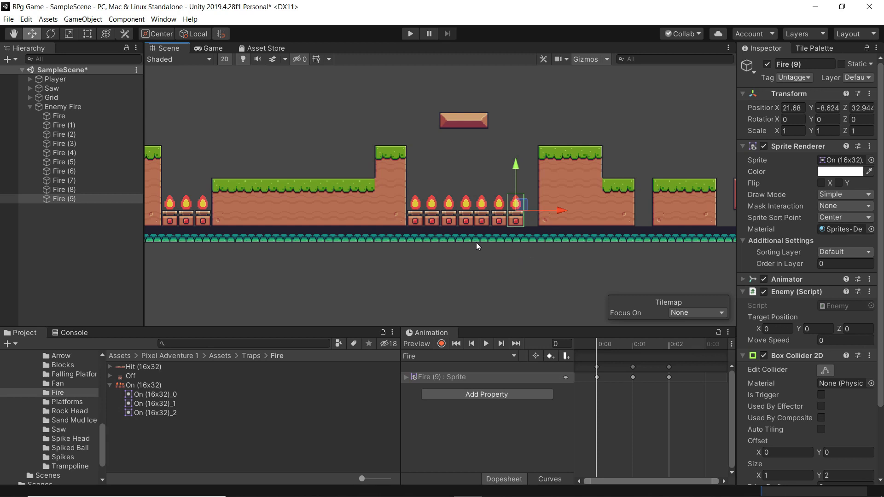
pyautogui.hotkey('ctrl', 'd')
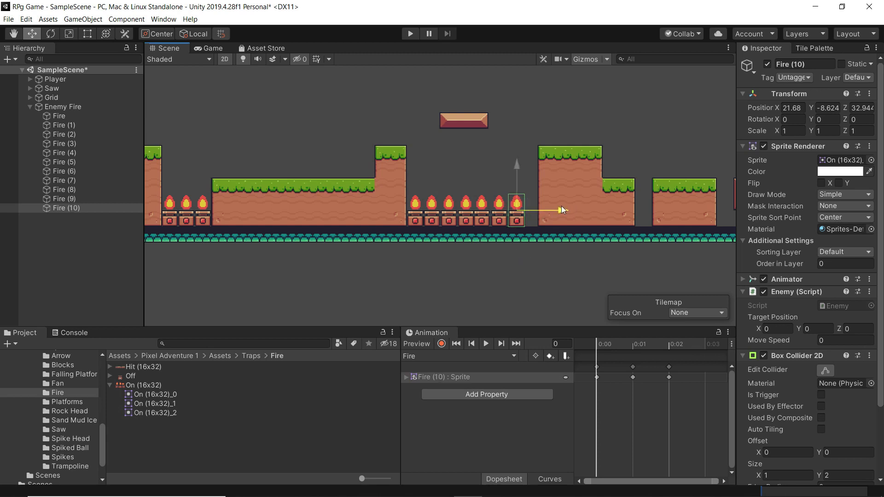
pyautogui.moveTo(562, 211); pyautogui.dragTo(576, 211)
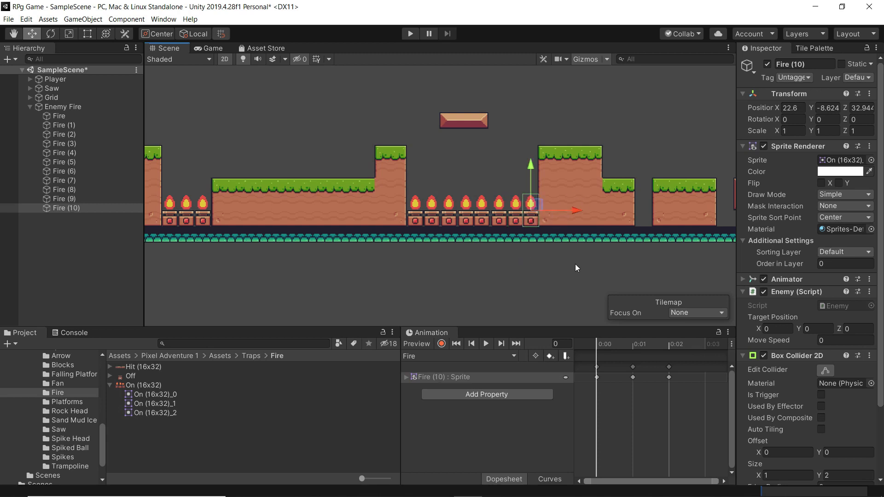
# Add four more Fire duplicates: one in the narrow gap, one before the block and two after it, the last at X 38.59
pyautogui.moveTo(576, 264); pyautogui.dragTo(356, 255, button='middle')
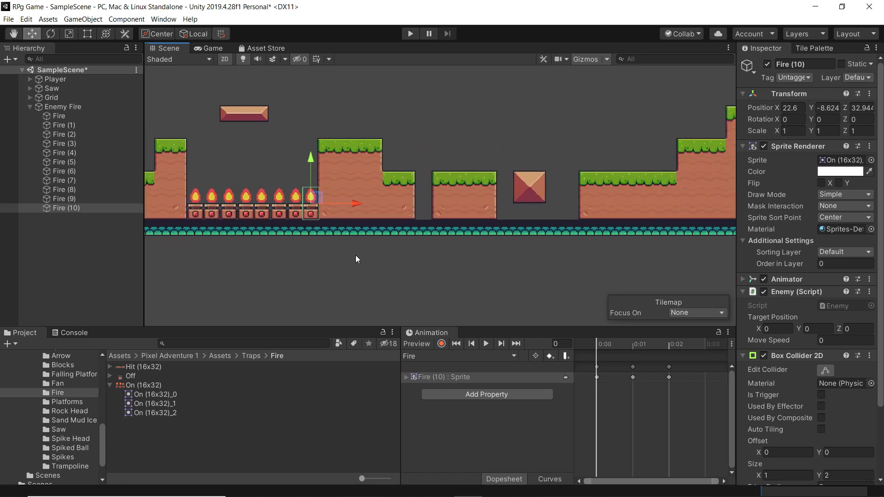
pyautogui.hotkey('ctrl', 'd')
pyautogui.moveTo(353, 202); pyautogui.dragTo(617, 203)
pyautogui.hotkey('ctrl', 'd')
pyautogui.hotkey('ctrl', 'd')
pyautogui.hotkey('ctrl', 'd')
pyautogui.moveTo(627, 244)
pyautogui.mouseDown(button='middle')
pyautogui.moveTo(427, 253)
pyautogui.moveTo(639, 238)
pyautogui.mouseUp(button='middle')
pyautogui.scroll(-3, 364, 255)
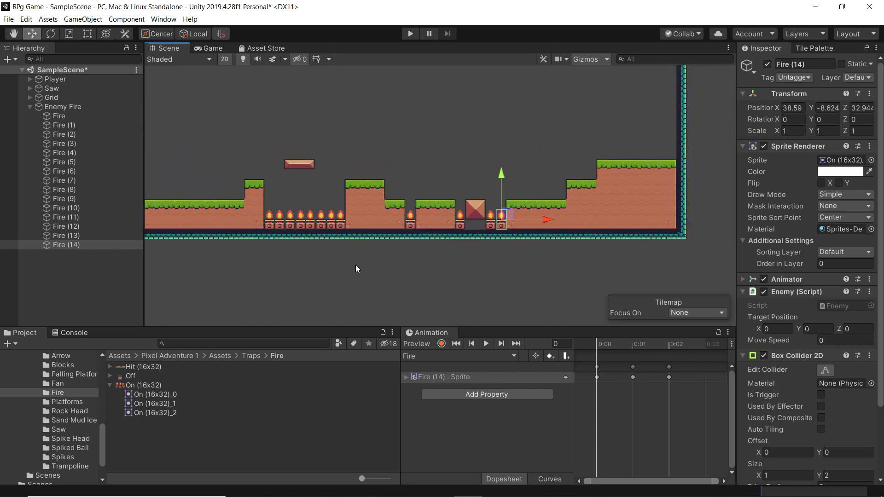
# Run the game to check all the fire traps across the level in the Scene view, and stop play mode
pyautogui.moveTo(329, 265); pyautogui.dragTo(450, 266, button='middle')
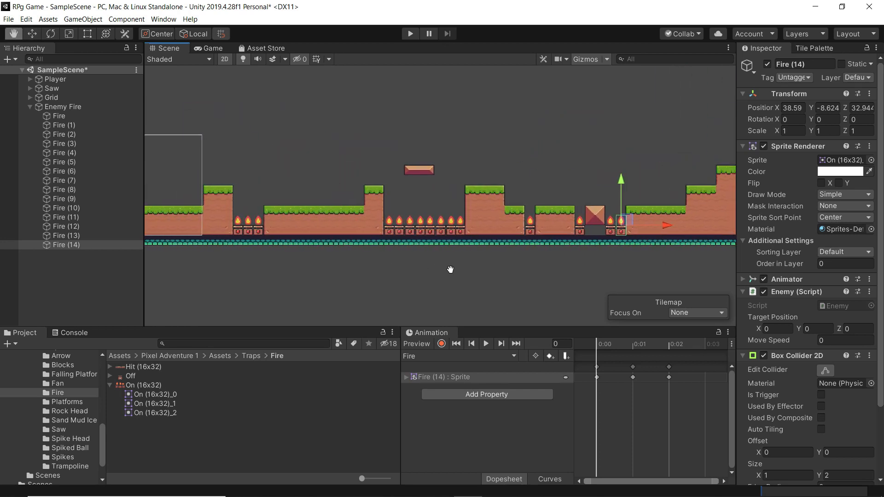
pyautogui.moveTo(247, 262)
pyautogui.mouseDown(button='middle')
pyautogui.moveTo(386, 265)
pyautogui.moveTo(237, 265)
pyautogui.mouseUp(button='middle')
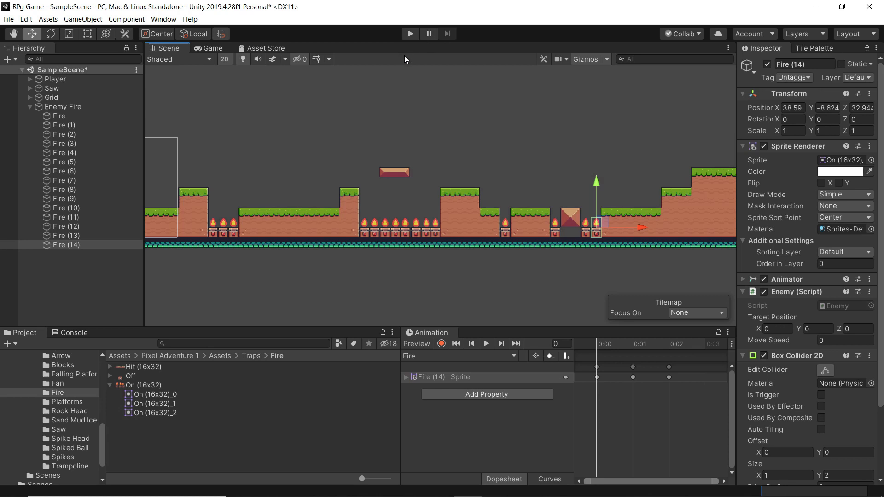
pyautogui.click(410, 34)
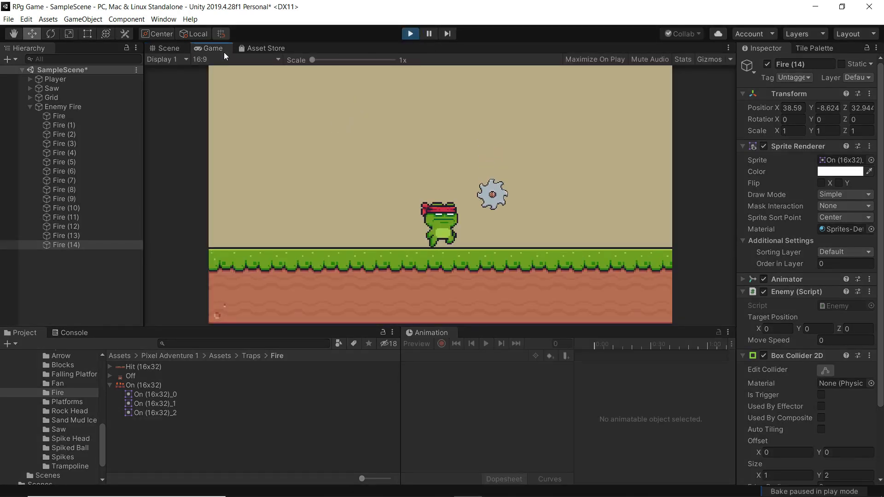
pyautogui.click(161, 48)
pyautogui.scroll(-5, 327, 258)
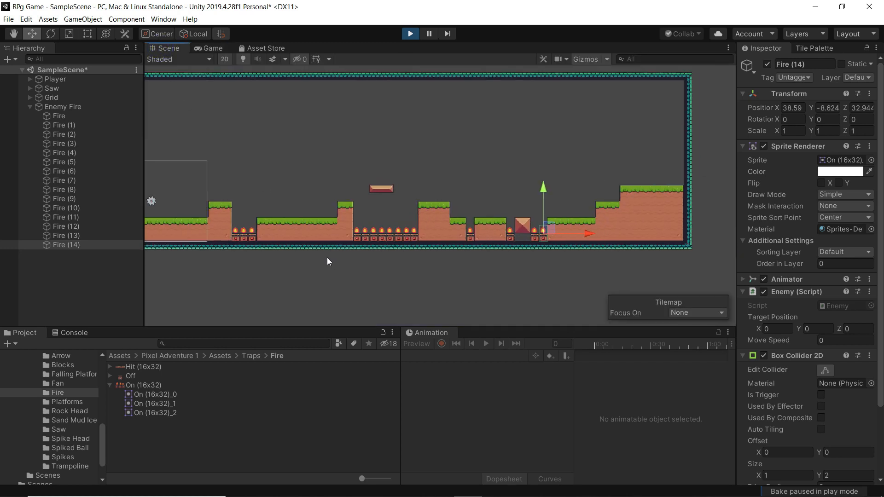
pyautogui.moveTo(272, 267); pyautogui.dragTo(370, 281, button='middle')
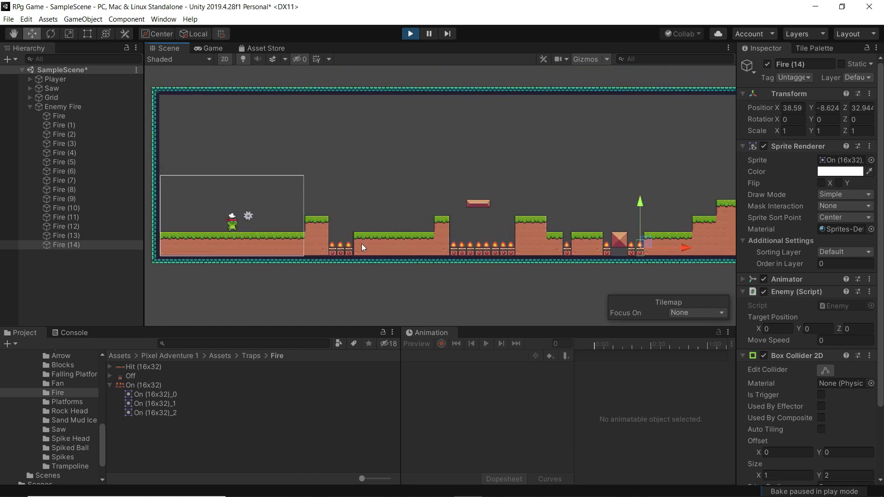
pyautogui.click(410, 33)
# Collapse the Enemy Fire group, look through the Spiked Ball trap assets and open the Spikes folder
pyautogui.click(30, 106)
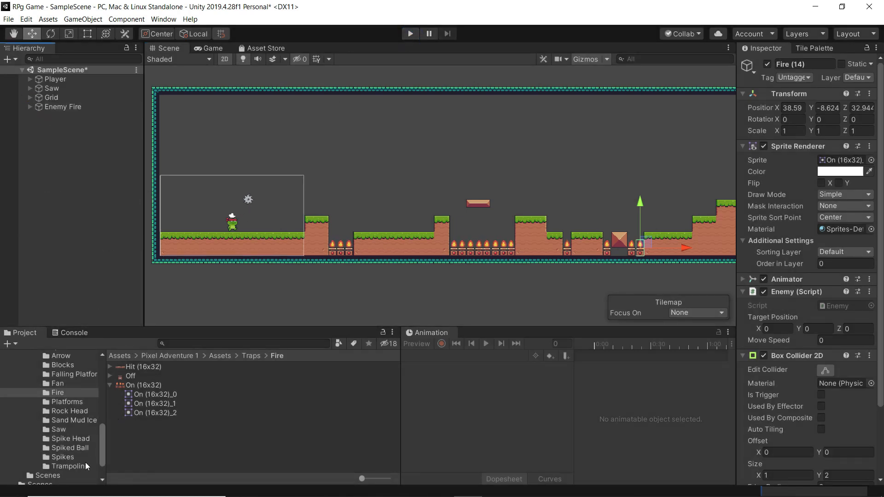
pyautogui.click(65, 451)
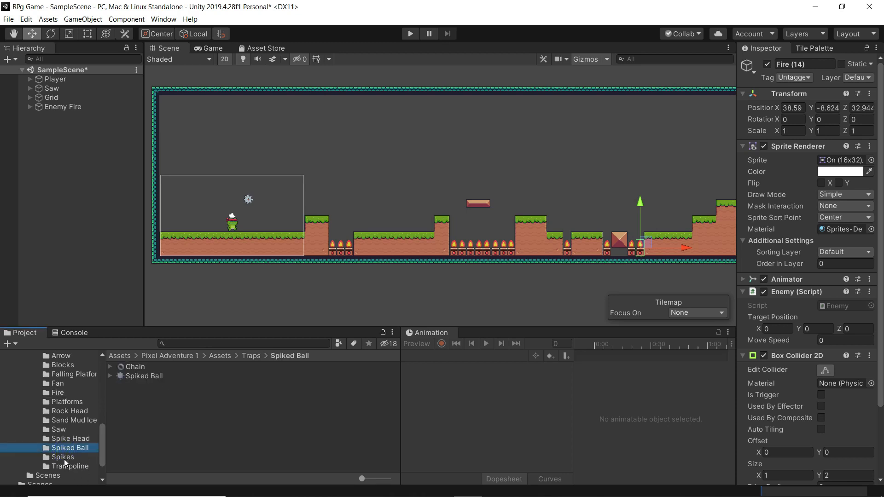
pyautogui.click(110, 376)
pyautogui.click(109, 376)
pyautogui.click(58, 457)
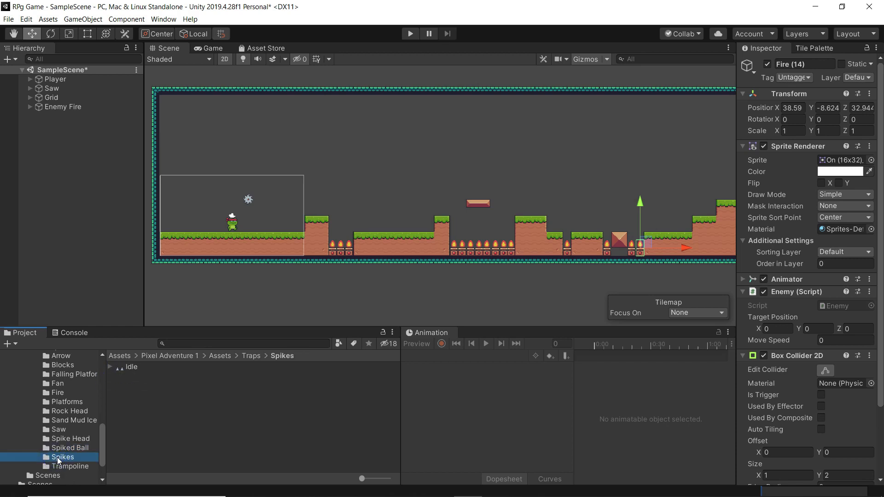
# Set the Idle spikes sprite's Pixels Per Unit to 16 and apply the import settings
pyautogui.click(122, 369)
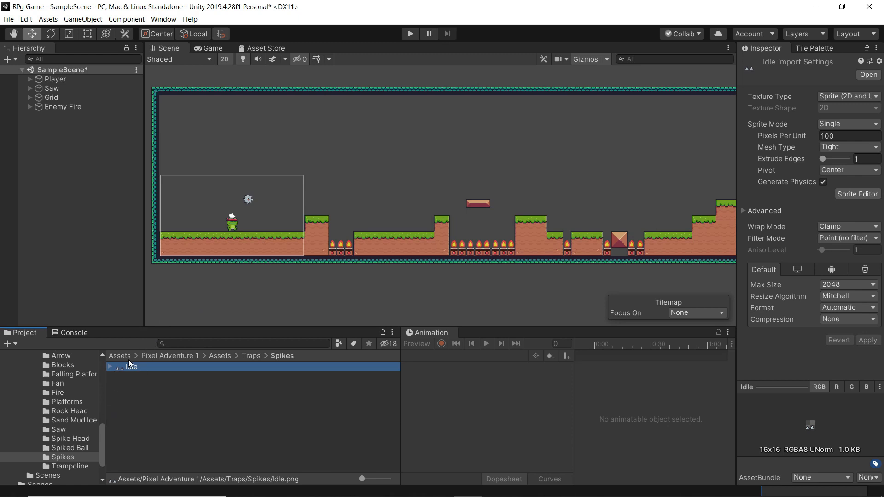
pyautogui.moveTo(127, 367)
pyautogui.mouseDown()
pyautogui.moveTo(363, 228)
pyautogui.moveTo(308, 274)
pyautogui.moveTo(131, 368)
pyautogui.mouseUp()
pyautogui.click(874, 136)
pyautogui.write('16')
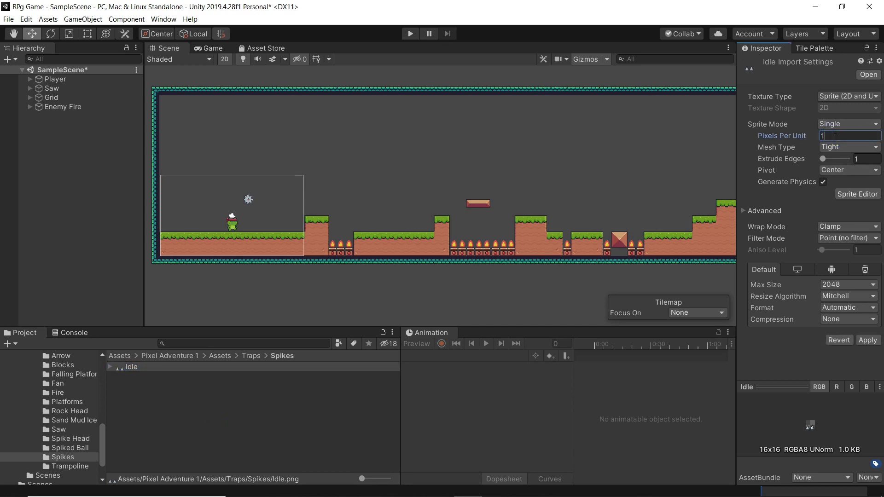
pyautogui.click(868, 342)
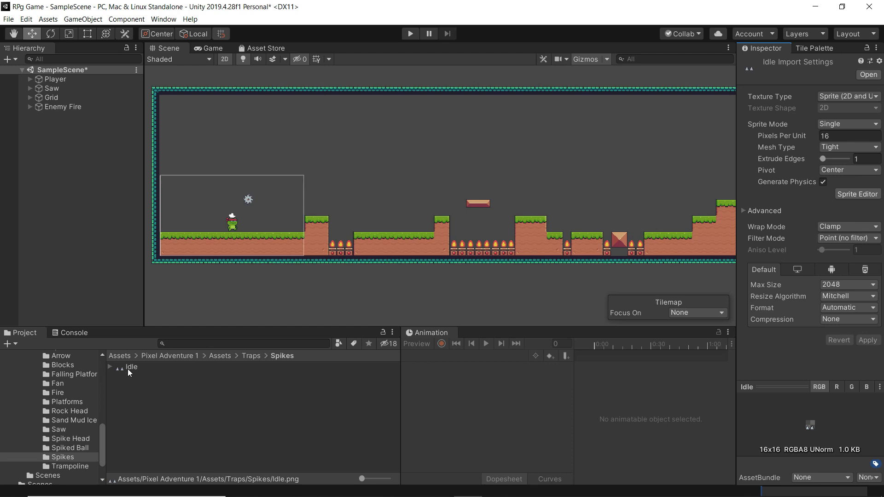
# Add the Idle spikes sprite to the scene and place it on the ground between the first two fire gaps at X 19.39, Y -0.44
pyautogui.moveTo(128, 369); pyautogui.dragTo(275, 227)
pyautogui.scroll(10, 266, 227)
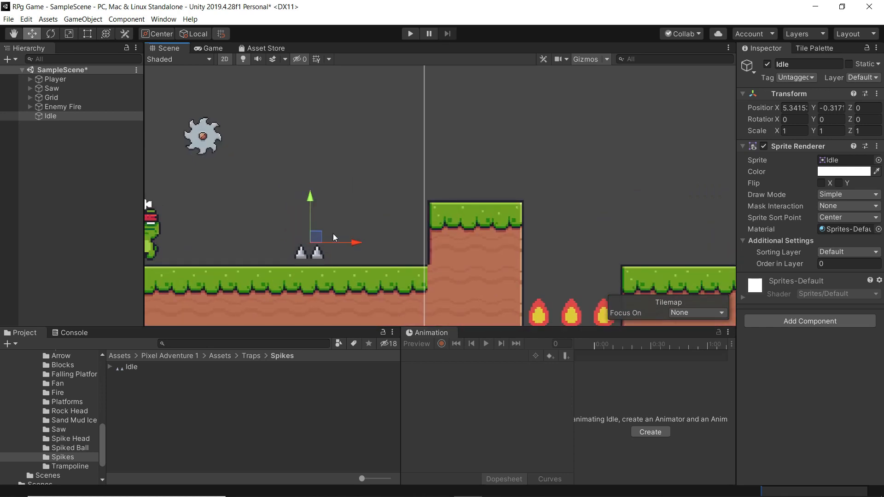
pyautogui.scroll(-5, 350, 235)
pyautogui.moveTo(396, 242); pyautogui.dragTo(649, 247)
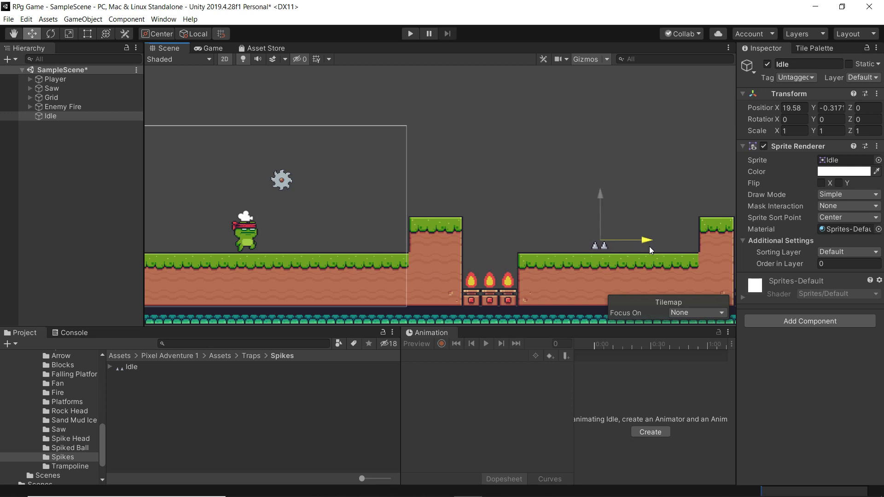
pyautogui.moveTo(595, 197); pyautogui.dragTo(597, 194)
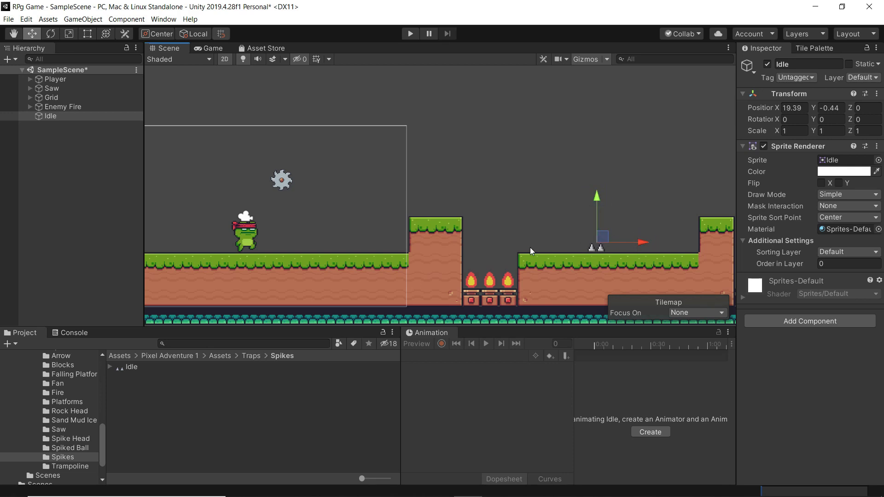
# Rename the Idle object in the scene as Spike
pyautogui.rightClick(48, 116)
pyautogui.click(70, 148)
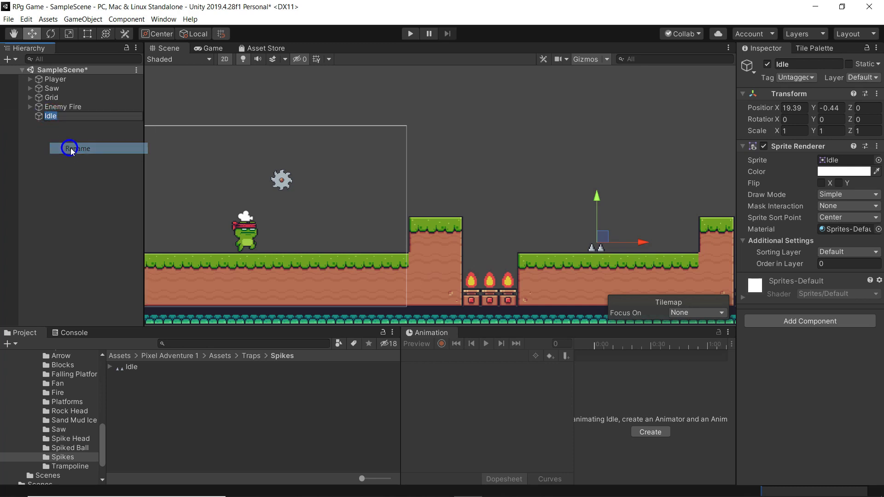
pyautogui.write('Spi')
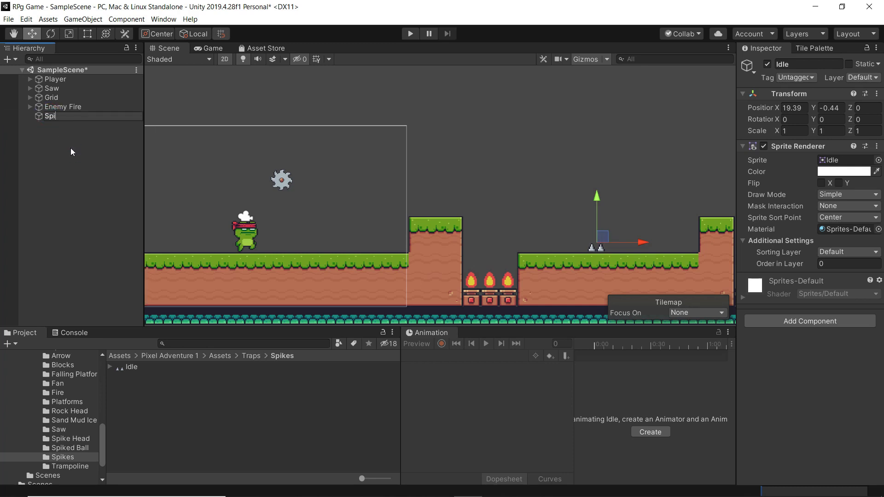
pyautogui.write('ke')
pyautogui.click(70, 147)
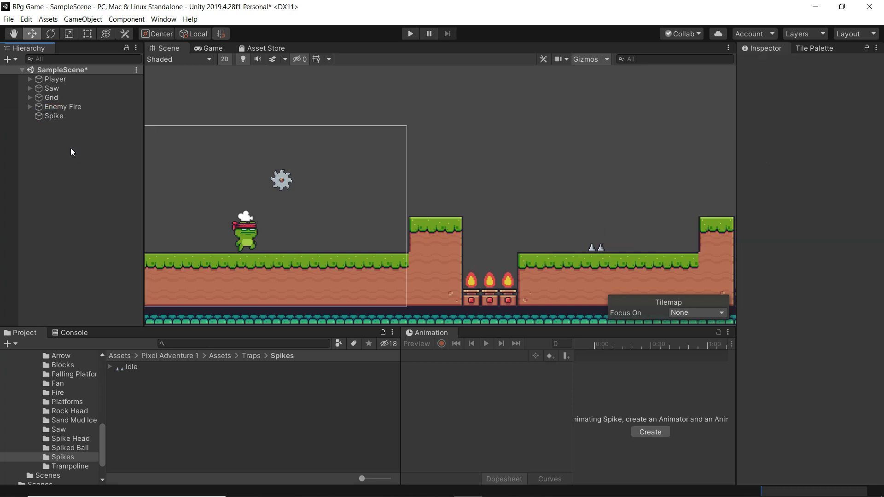
# Add a Box Collider 2D and the Enemy script to the Spike object
pyautogui.click(55, 117)
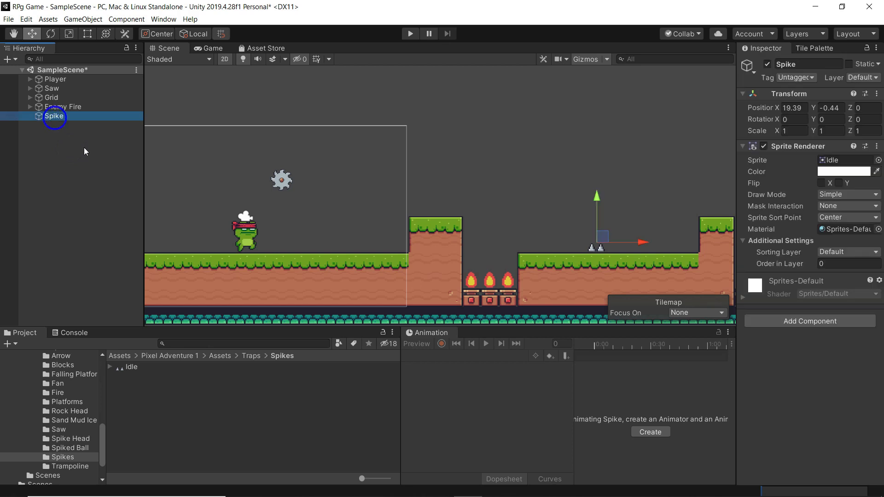
pyautogui.click(792, 322)
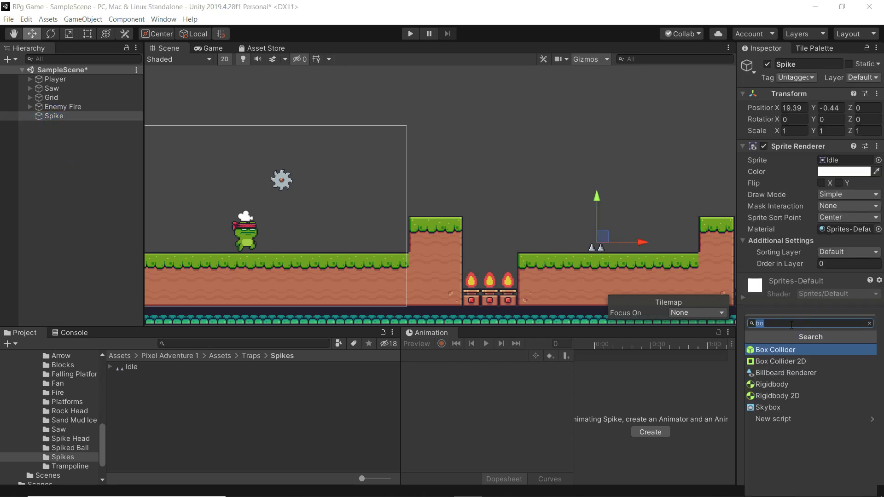
pyautogui.click(778, 363)
pyautogui.click(806, 470)
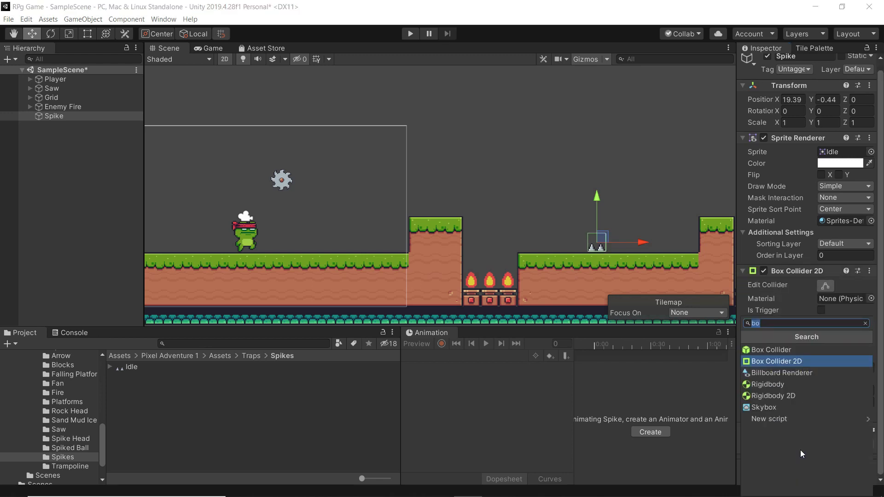
pyautogui.write('en')
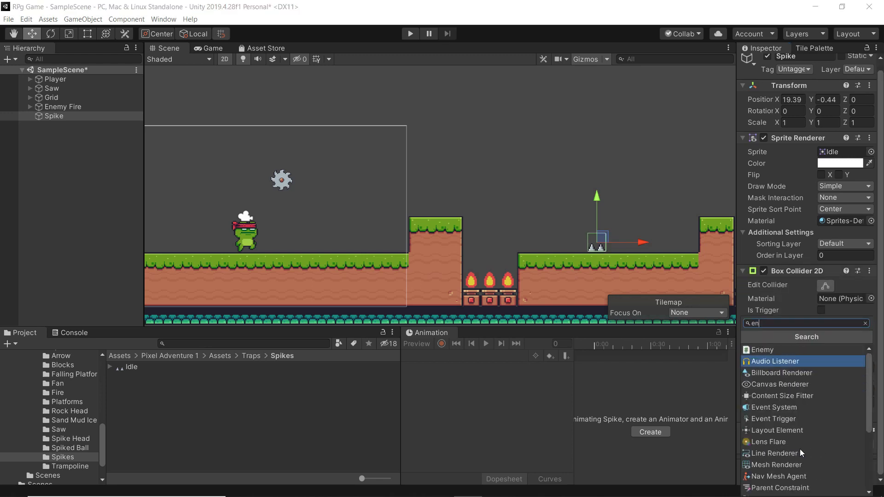
pyautogui.click(775, 351)
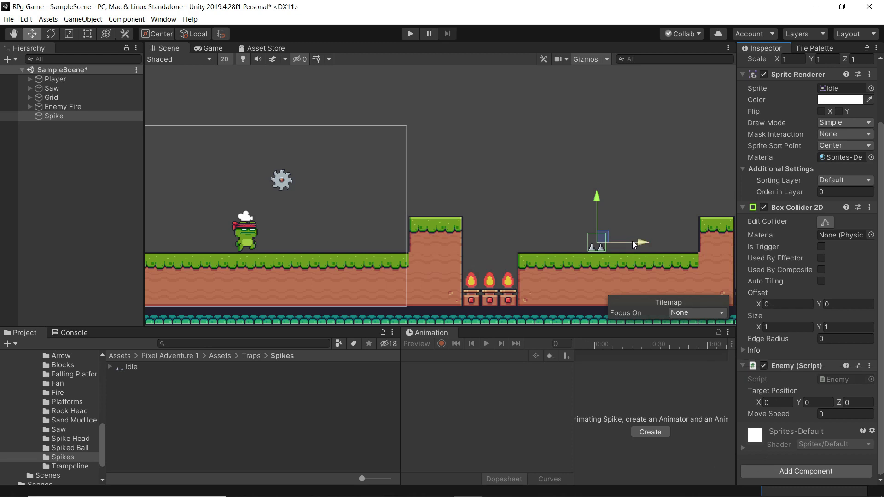
# Duplicate the Spike object and place the copy directly beside the original at X 20.47
pyautogui.click(54, 116)
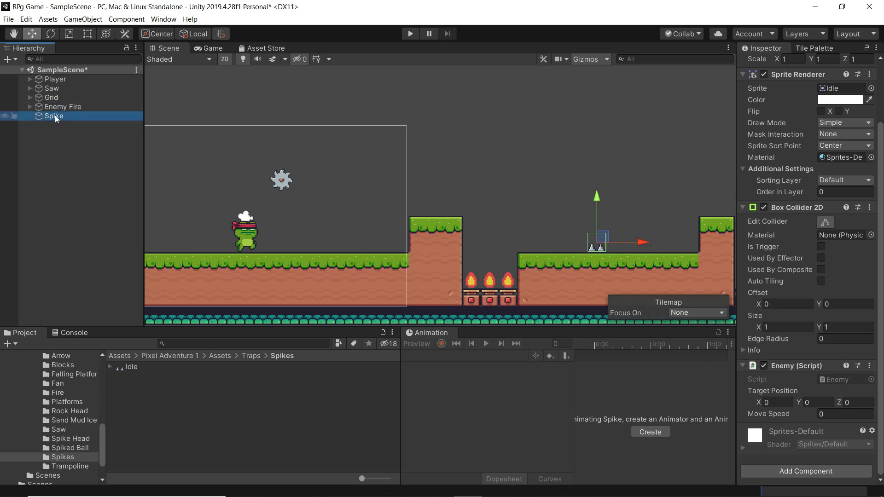
pyautogui.hotkey('ctrl', 'd')
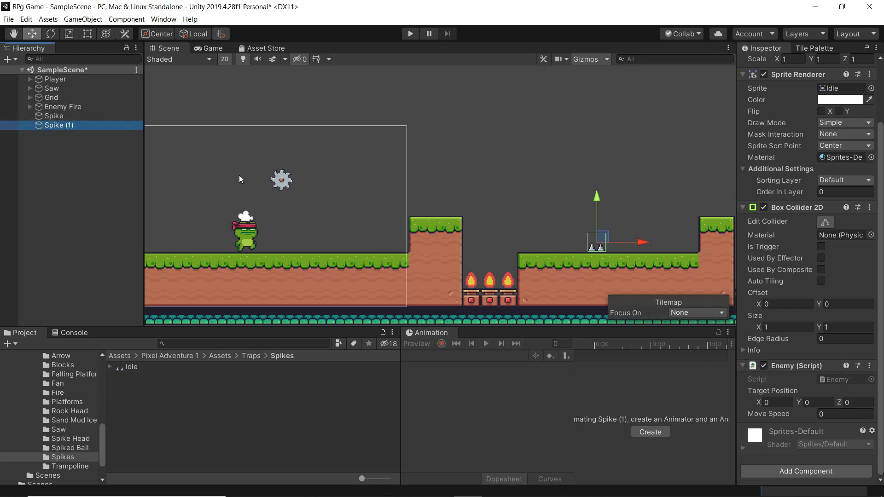
pyautogui.moveTo(645, 243); pyautogui.dragTo(664, 244)
pyautogui.scroll(-10, 607, 151)
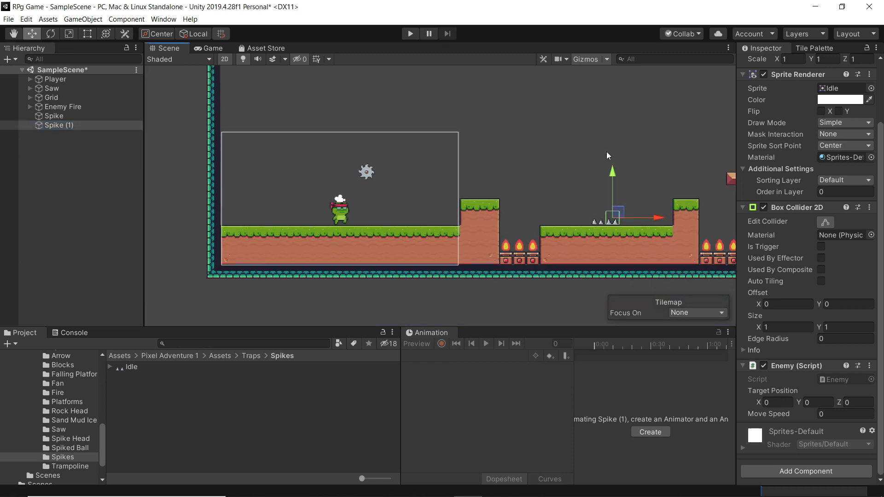
# Make two more spike copies, one at the foot of the far stepped ground and one on the small ledge before the single-fire gap
pyautogui.moveTo(677, 142); pyautogui.dragTo(289, 175, button='middle')
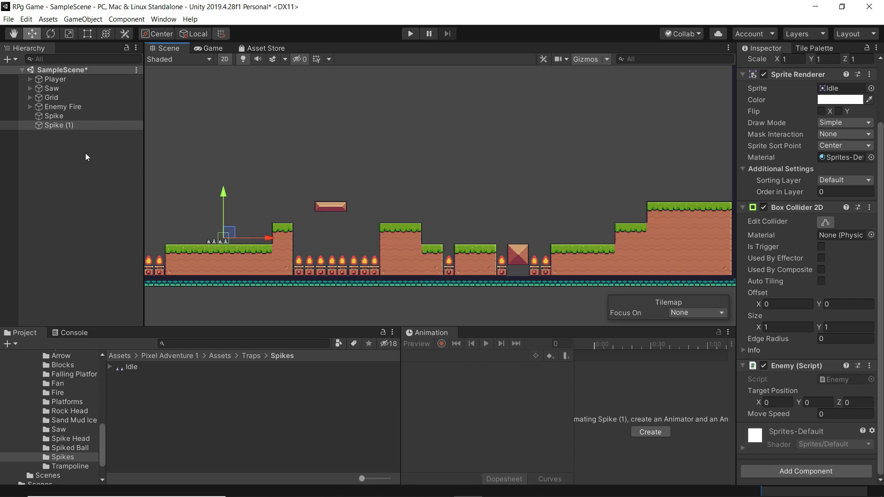
pyautogui.hotkey('ctrl', 'd')
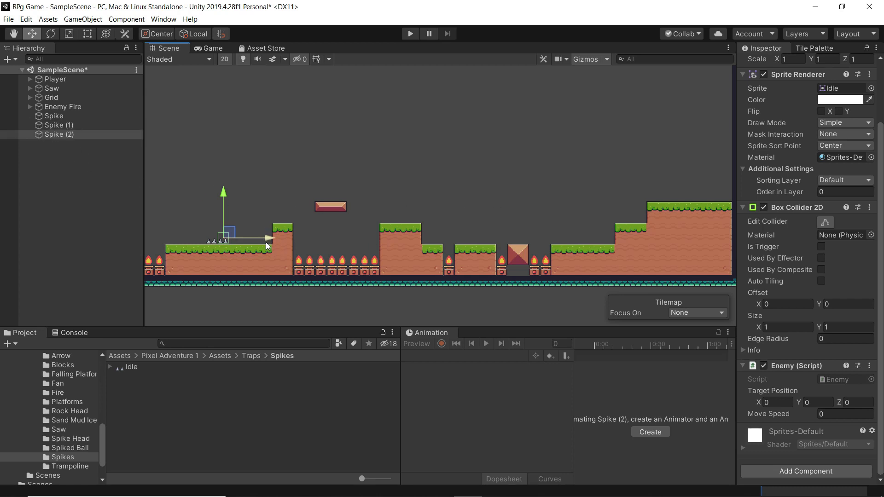
pyautogui.moveTo(267, 242); pyautogui.dragTo(648, 212)
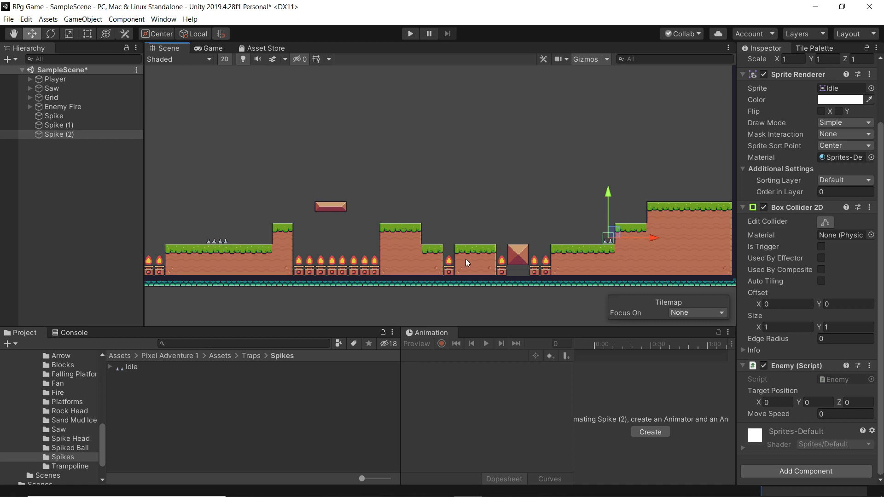
pyautogui.hotkey('ctrl', 'd')
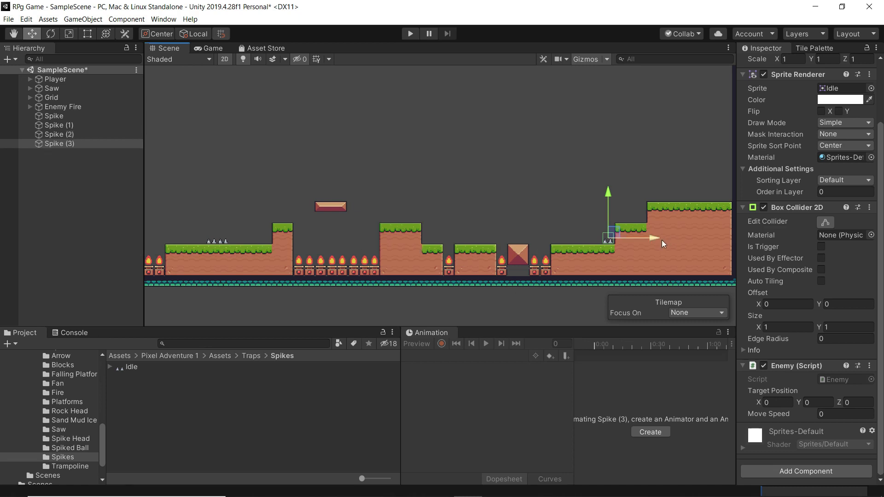
pyautogui.moveTo(657, 239); pyautogui.dragTo(475, 241)
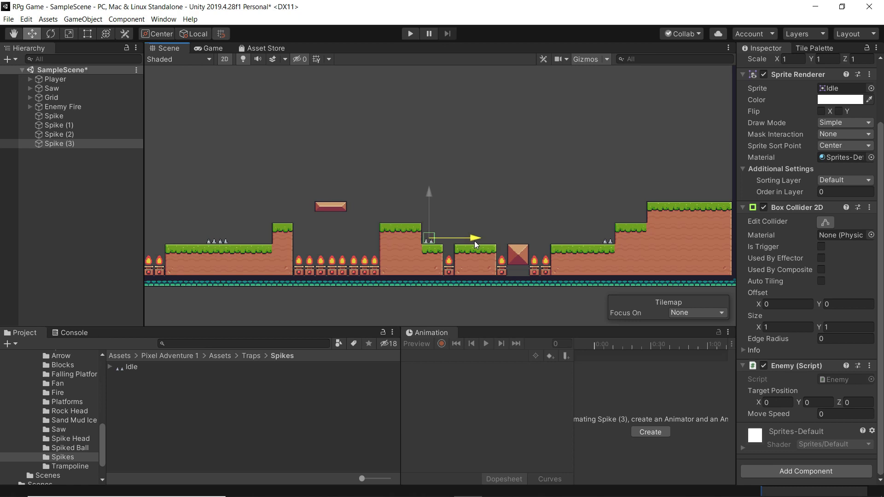
# Create an empty object in the scene and name it Spike Enemy
pyautogui.scroll(-2, 452, 217)
pyautogui.scroll(-4, 452, 216)
pyautogui.moveTo(350, 180); pyautogui.dragTo(513, 192, button='middle')
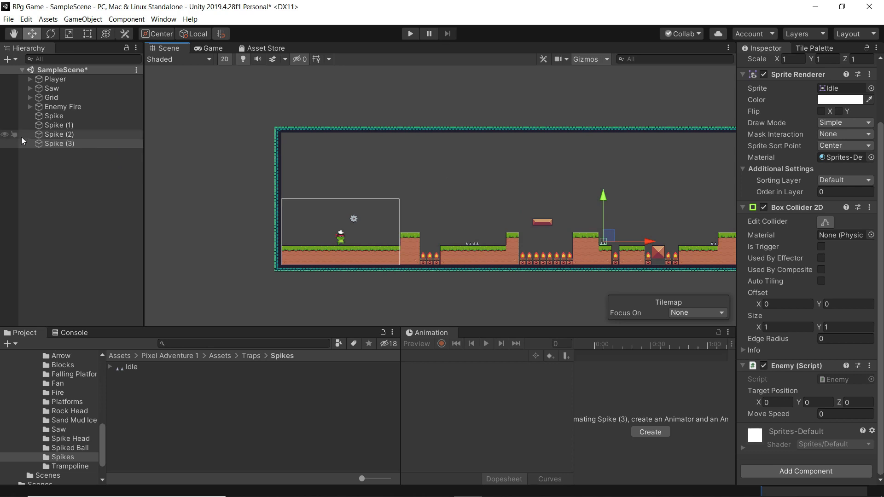
pyautogui.rightClick(60, 167)
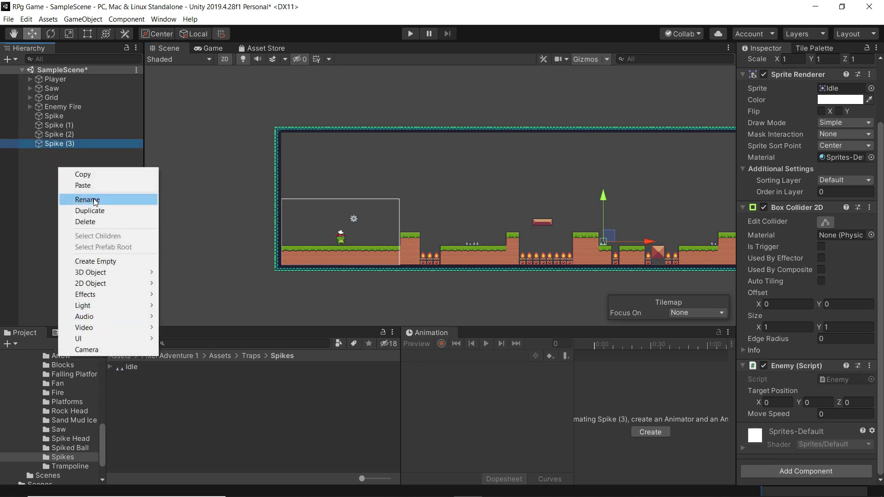
pyautogui.click(108, 261)
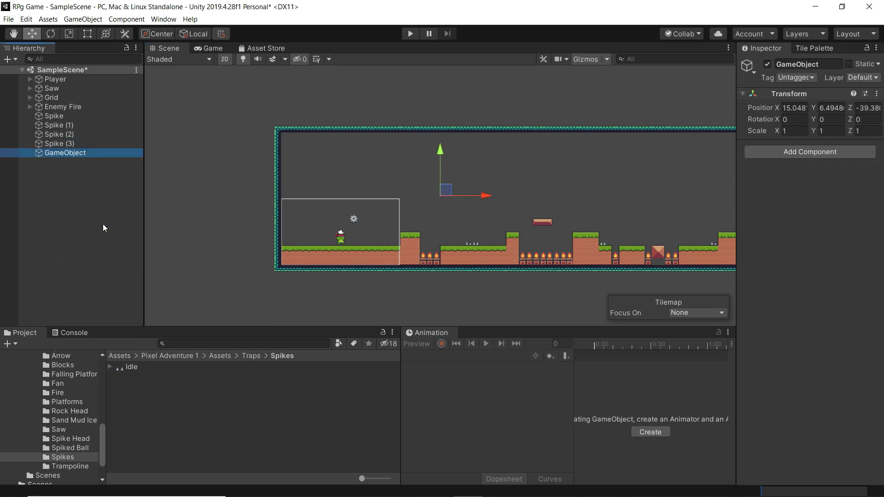
pyautogui.click(810, 64)
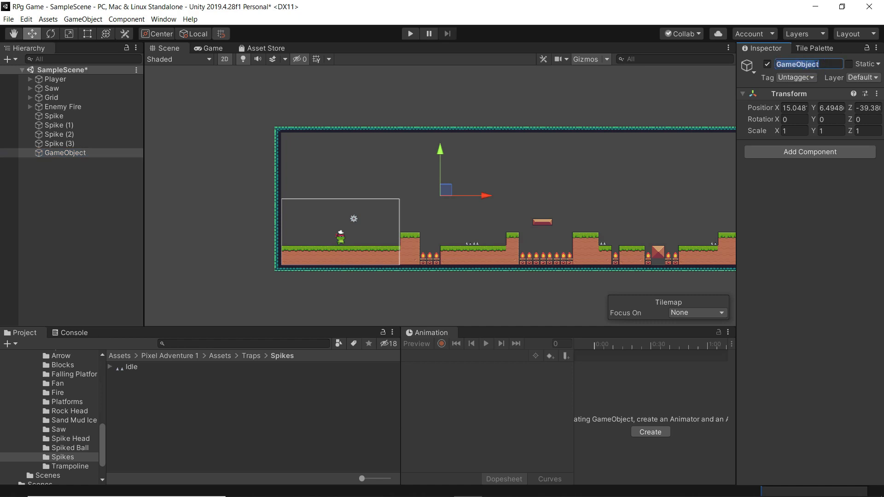
pyautogui.write('Spike Enemy')
pyautogui.press('Return')
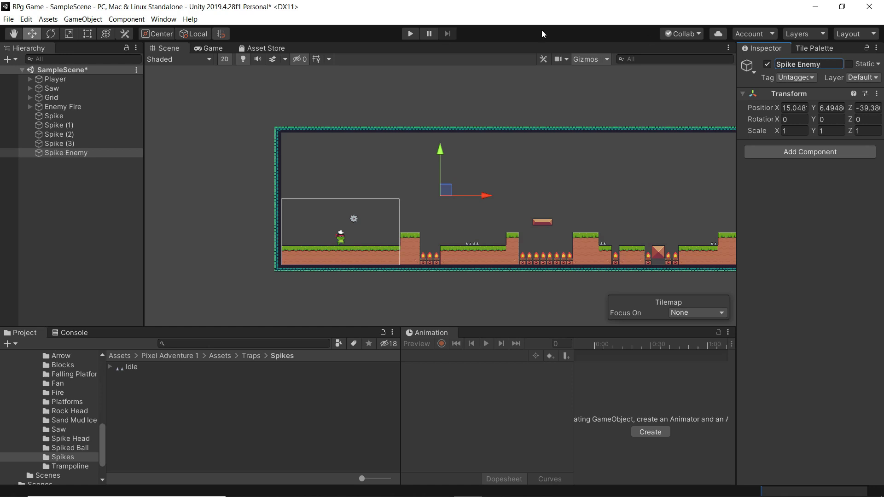
# Parent all four Spike objects under Spike Enemy and collapse the group
pyautogui.click(62, 125)
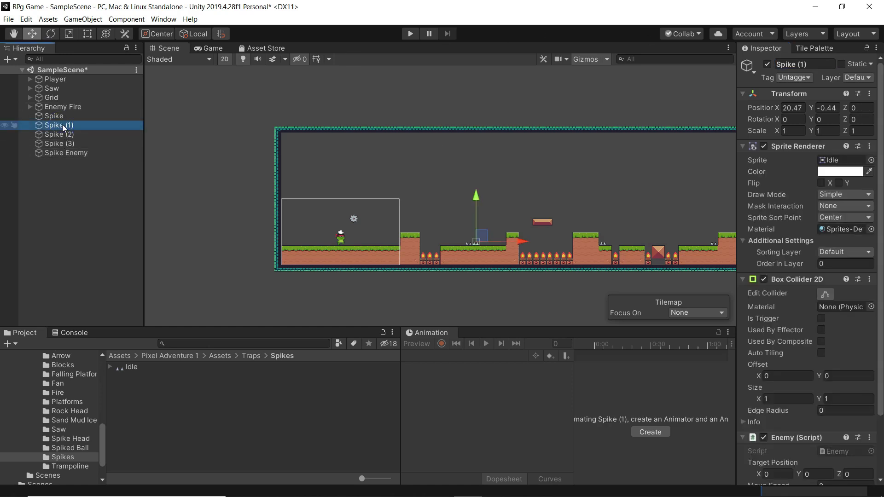
pyautogui.click(60, 115)
pyautogui.keyDown('shift'); pyautogui.click(64, 143); pyautogui.keyUp('shift')
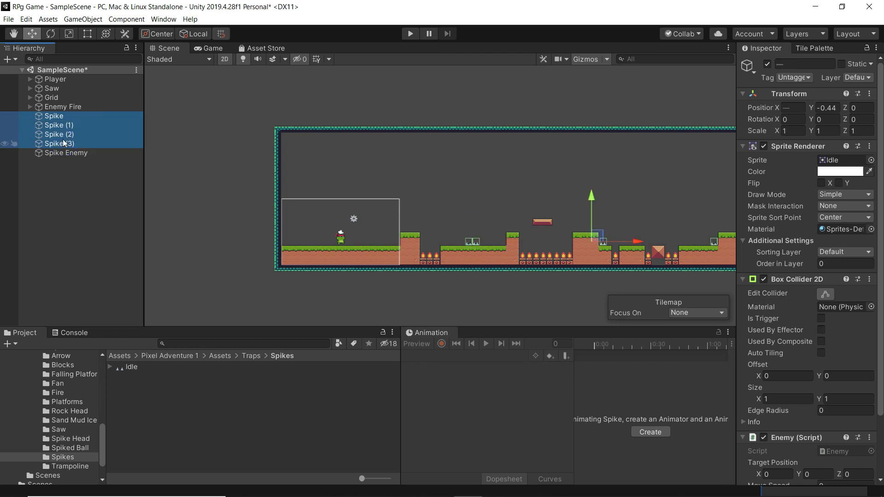
pyautogui.moveTo(56, 115); pyautogui.dragTo(60, 151)
pyautogui.click(30, 116)
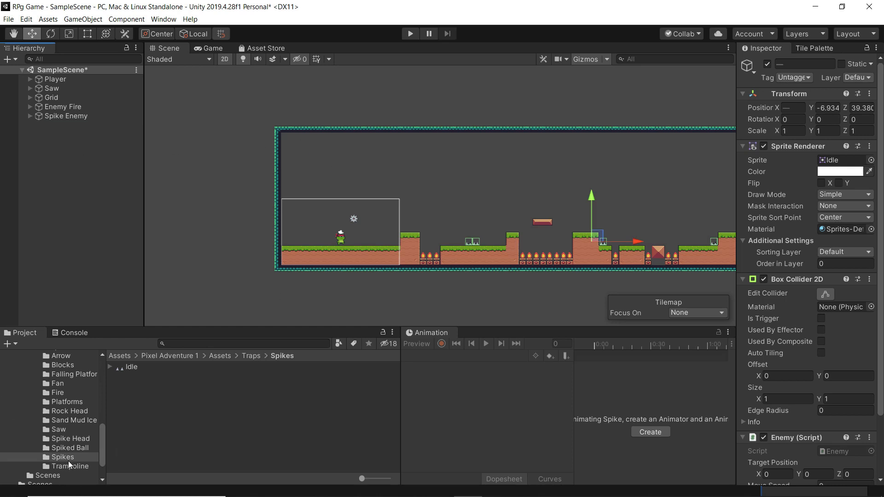
# Place the four Blink (42x42) frames from the Rock Head trap folder together in the scene, above the first pair of spikes
pyautogui.click(72, 448)
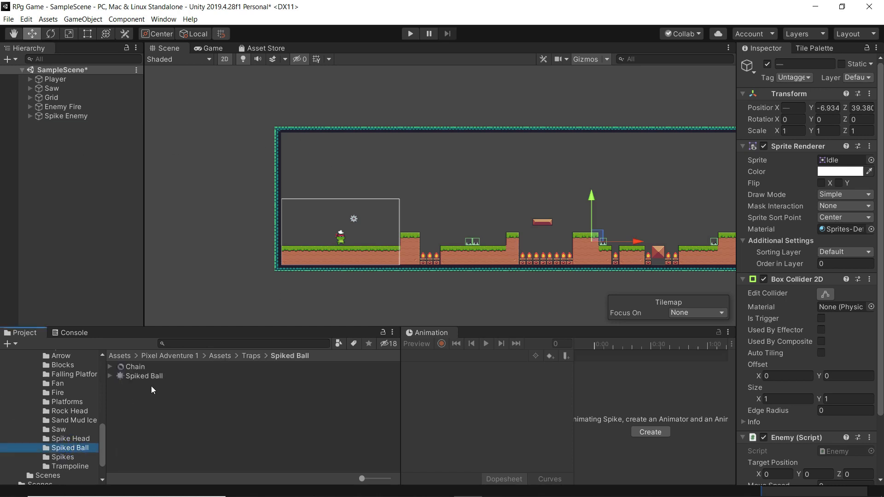
pyautogui.press('Up')
pyautogui.press('Up')
pyautogui.press('Up')
pyautogui.press('Up')
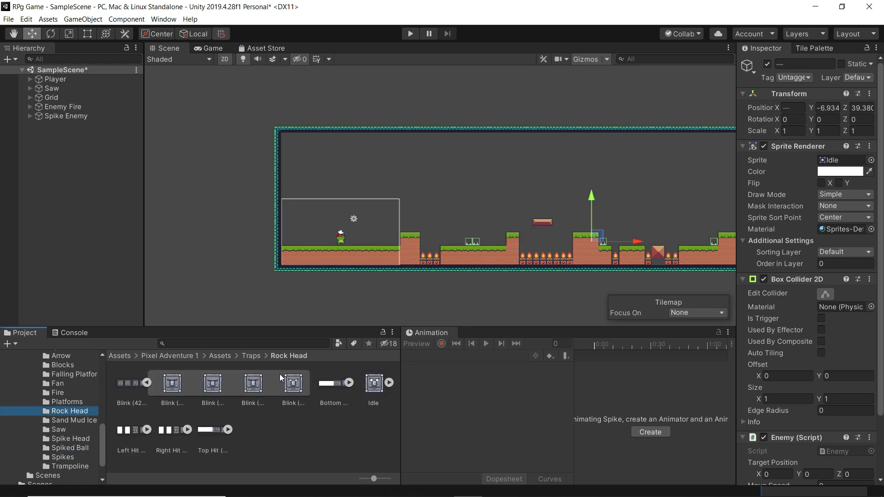
pyautogui.click(174, 386)
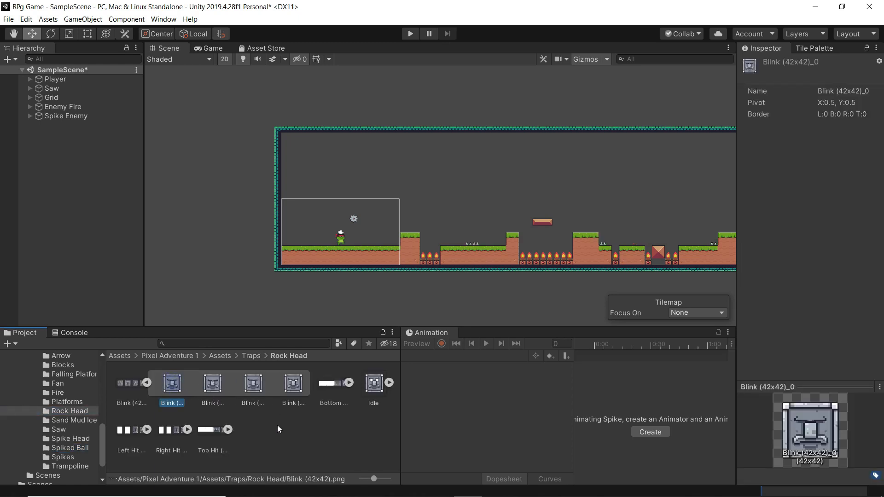
pyautogui.keyDown('shift'); pyautogui.click(294, 385); pyautogui.keyUp('shift')
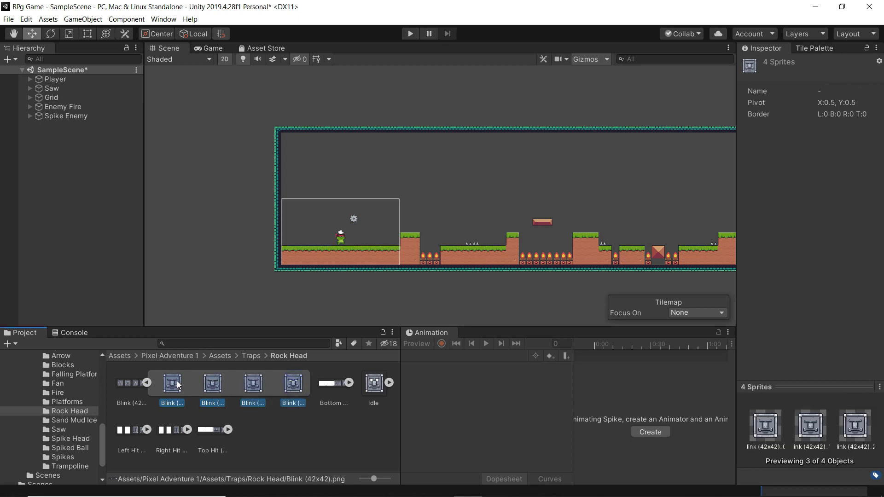
pyautogui.moveTo(177, 380); pyautogui.dragTo(472, 202)
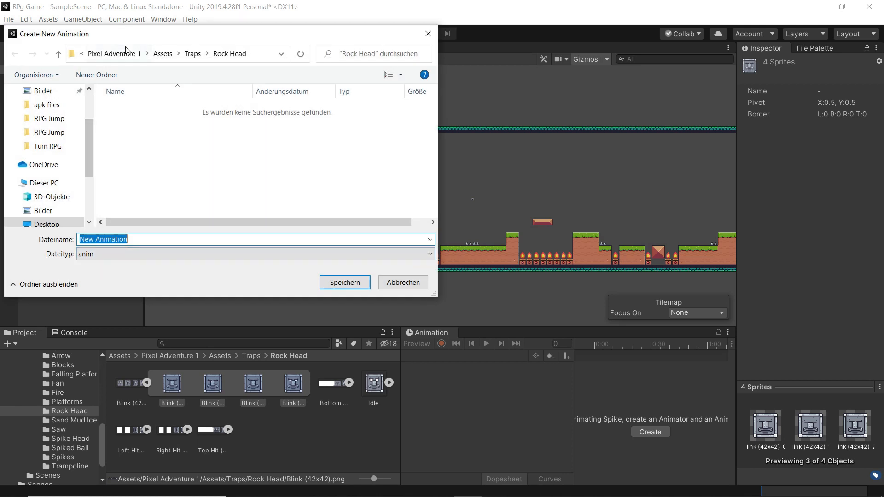
# Save the new animation as Rock Head in the project's Assets/Animation folder
pyautogui.click(163, 54)
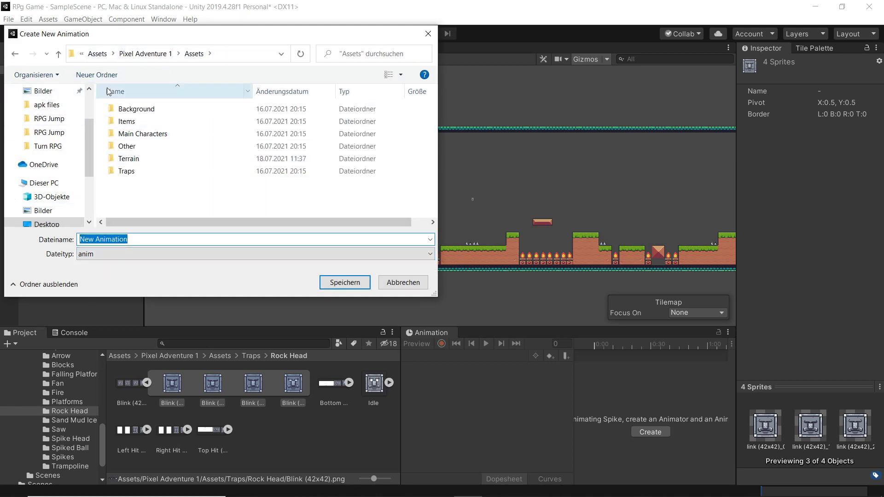
pyautogui.click(98, 54)
pyautogui.doubleClick(124, 109)
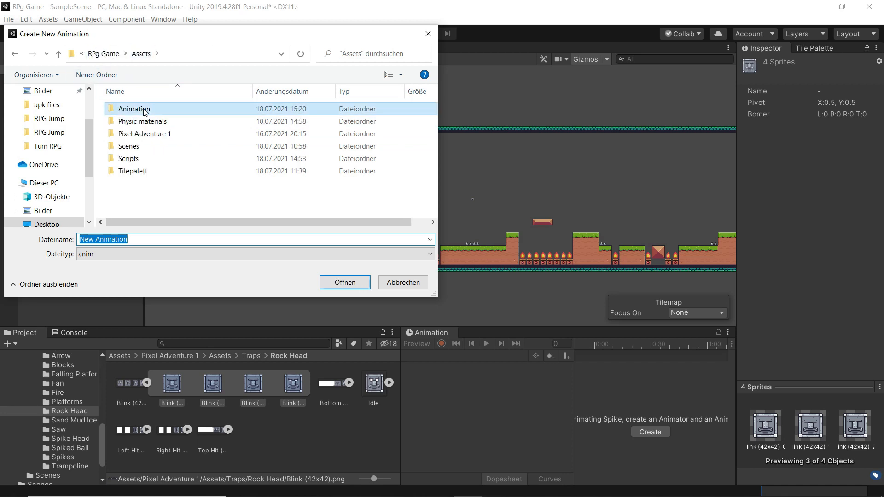
pyautogui.click(141, 239)
pyautogui.write('Rock ')
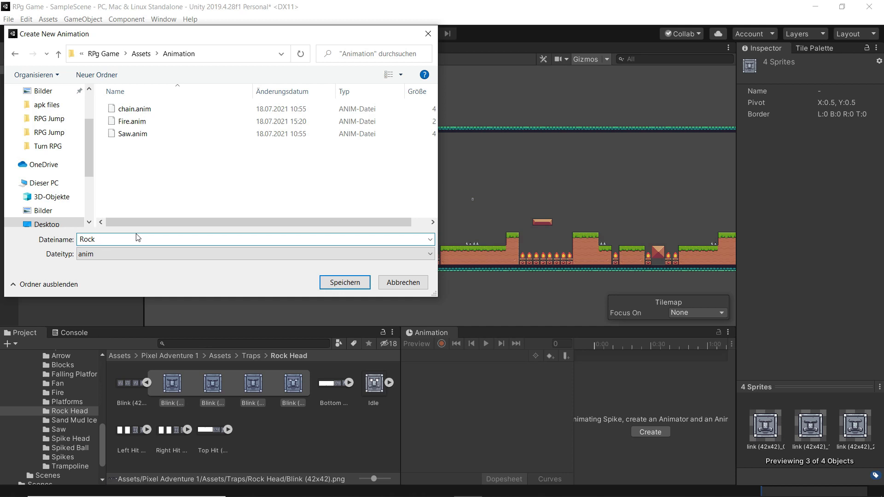
pyautogui.write('Head')
pyautogui.click(326, 287)
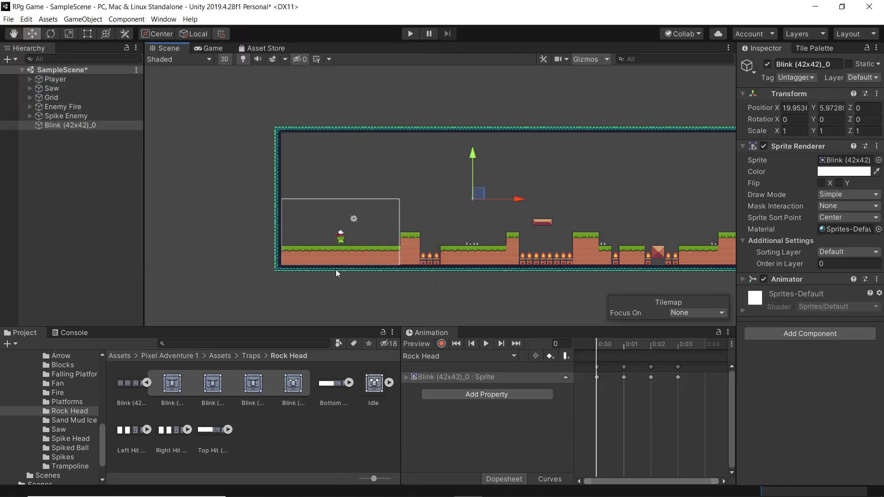
# Set the Blink (42x42) sprite sheet's Pixels Per Unit to 16 and apply the import settings
pyautogui.click(134, 383)
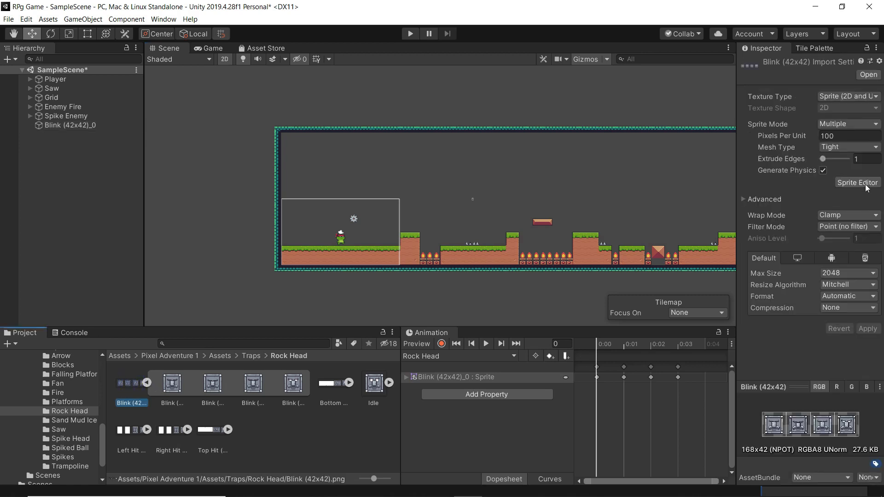
pyautogui.click(842, 135)
pyautogui.write('16')
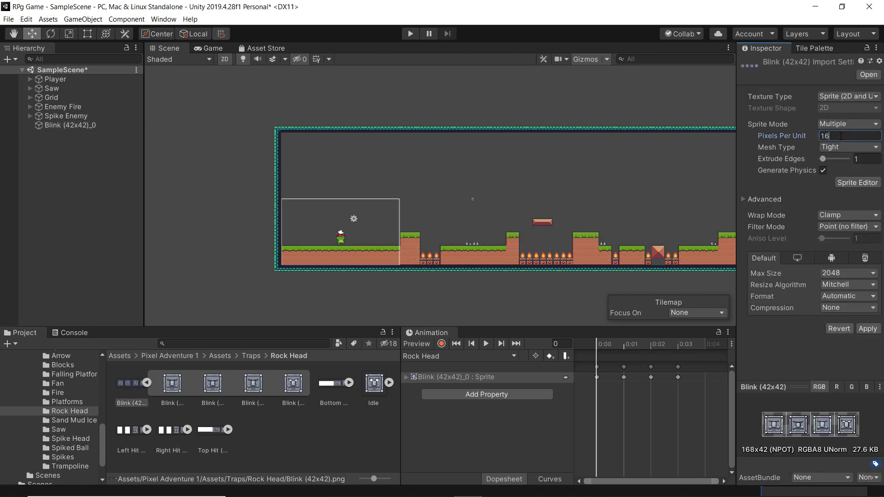
pyautogui.click(867, 329)
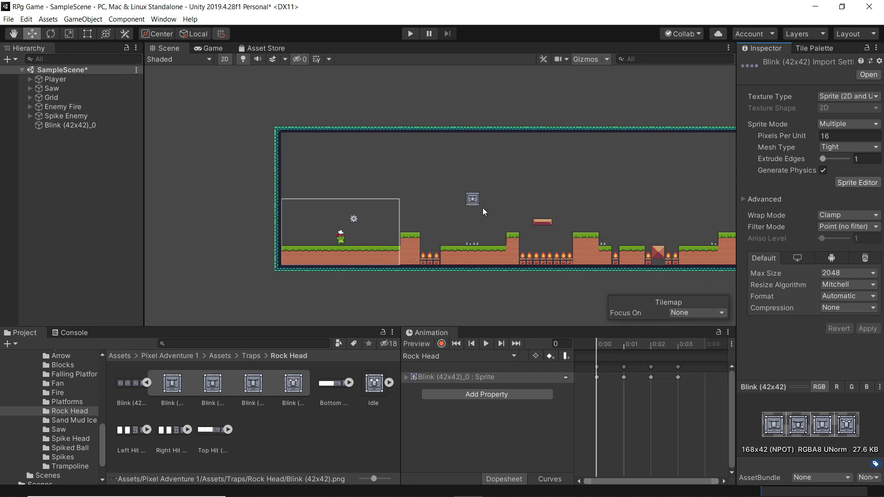
# Rename the Blink (42x42)_0 object in the scene to Rock Head
pyautogui.scroll(3, 483, 208)
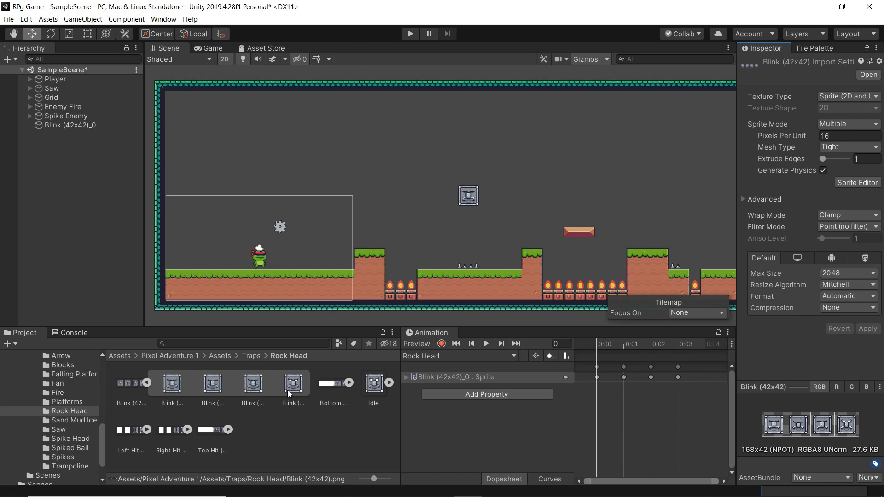
pyautogui.click(61, 127)
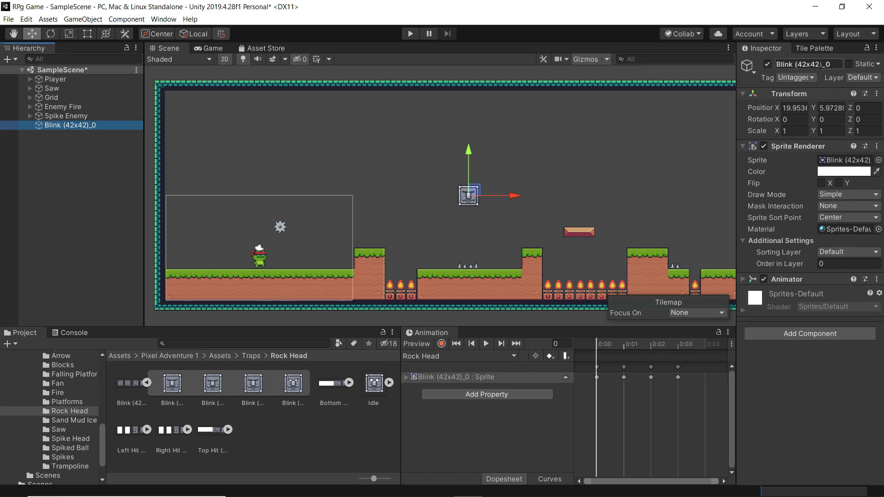
pyautogui.click(823, 65)
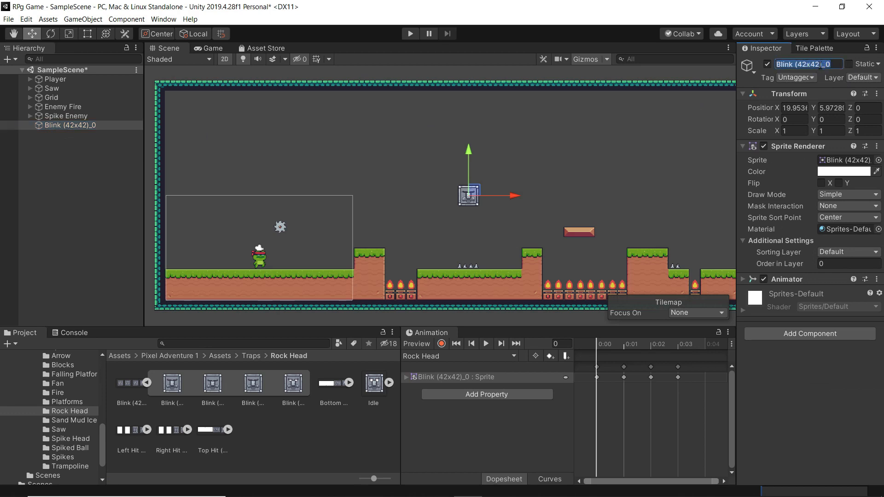
pyautogui.write('Rock ')
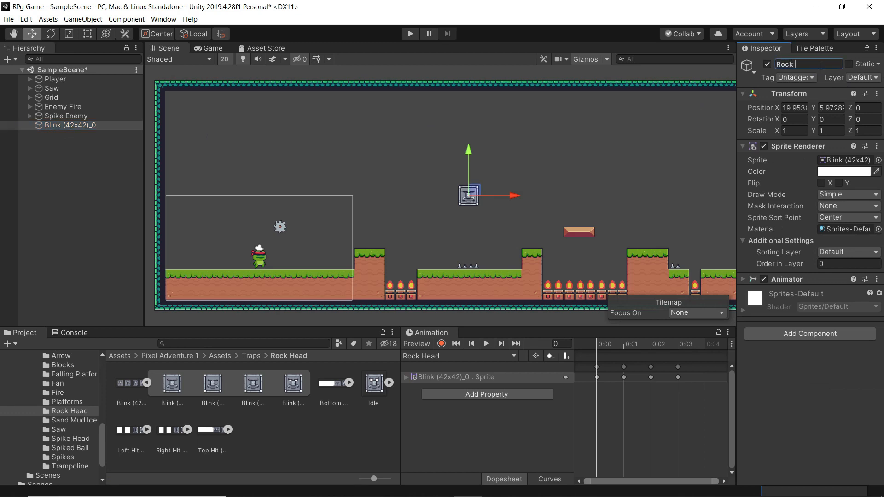
pyautogui.write('Head')
pyautogui.press('Return')
pyautogui.click(64, 126)
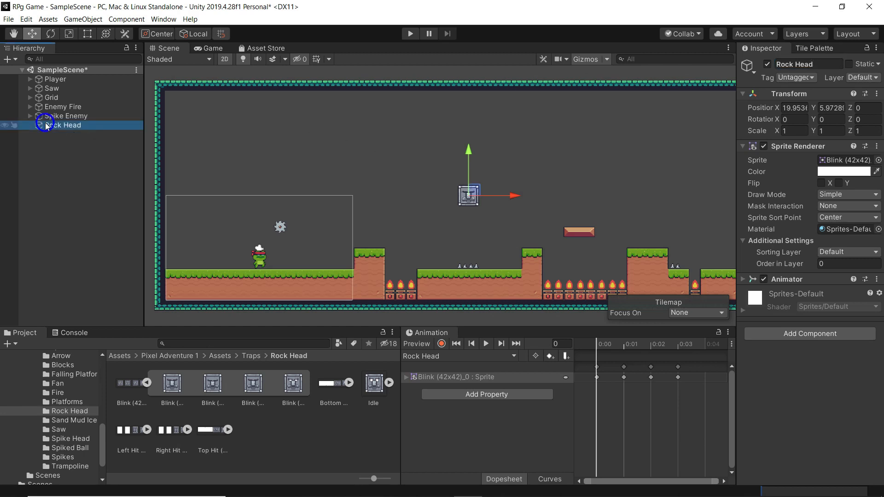
# Set the Rock Head's position to X 20 and Y 6
pyautogui.click(798, 335)
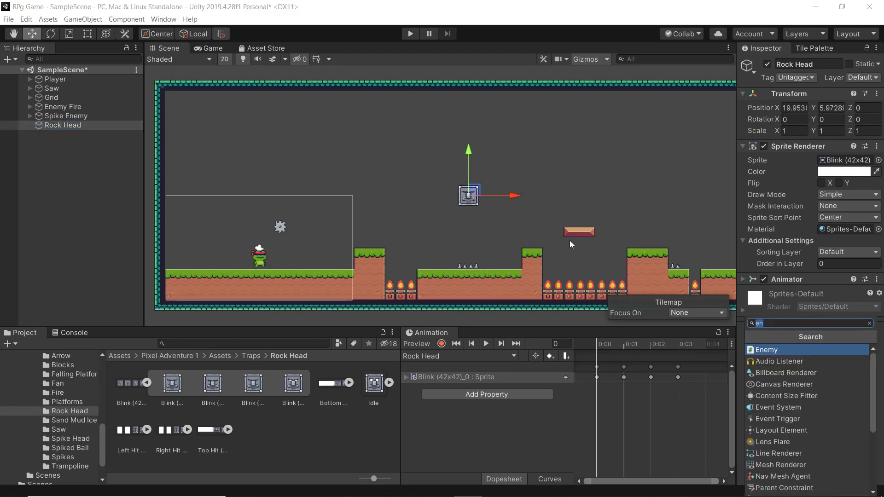
pyautogui.click(796, 108)
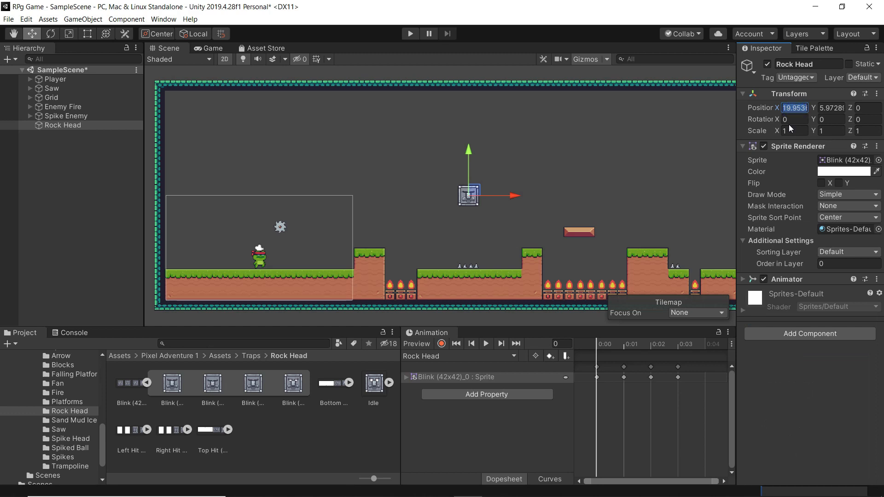
pyautogui.write('20')
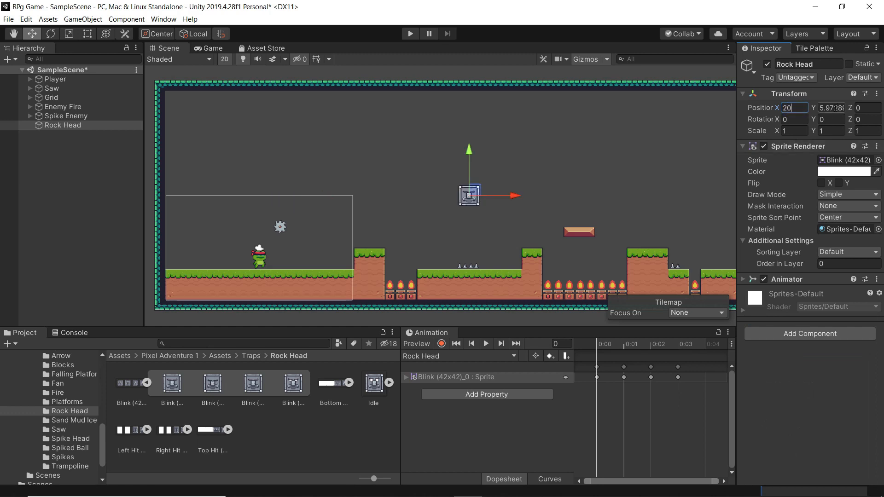
pyautogui.press('Tab')
pyautogui.write('6')
# Add a Box Collider 2D component to the Rock Head
pyautogui.click(797, 334)
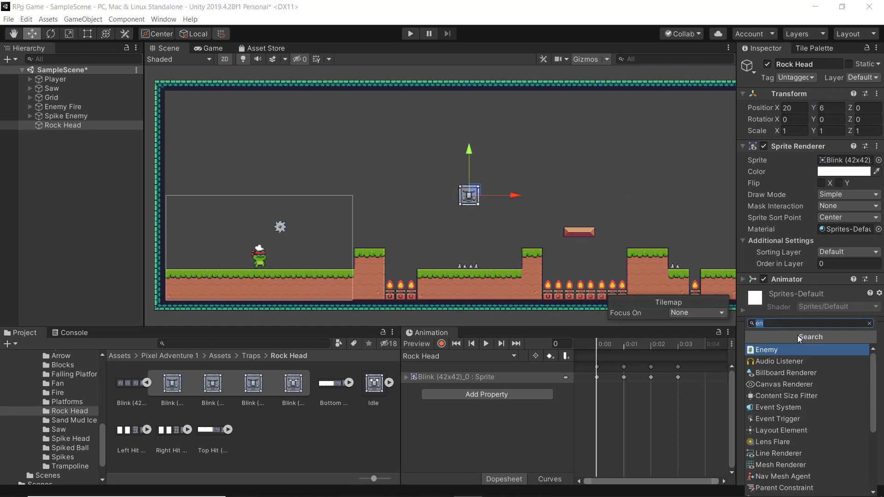
pyautogui.write('bo')
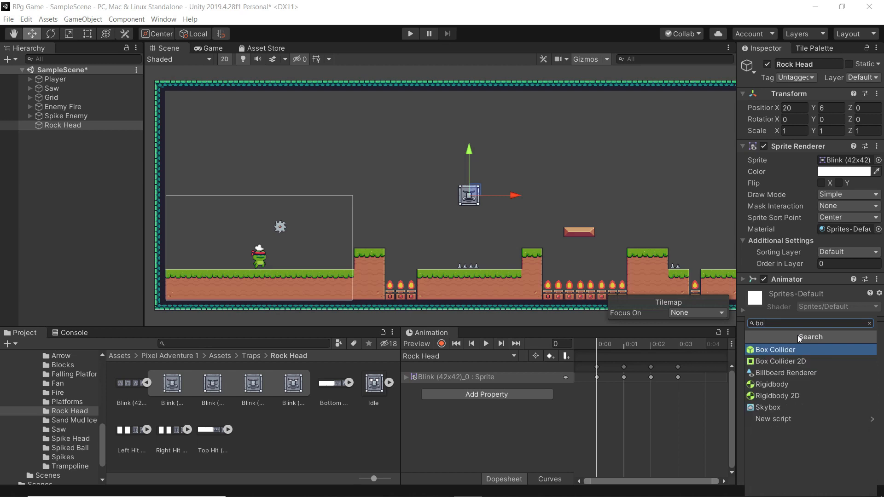
pyautogui.click(781, 364)
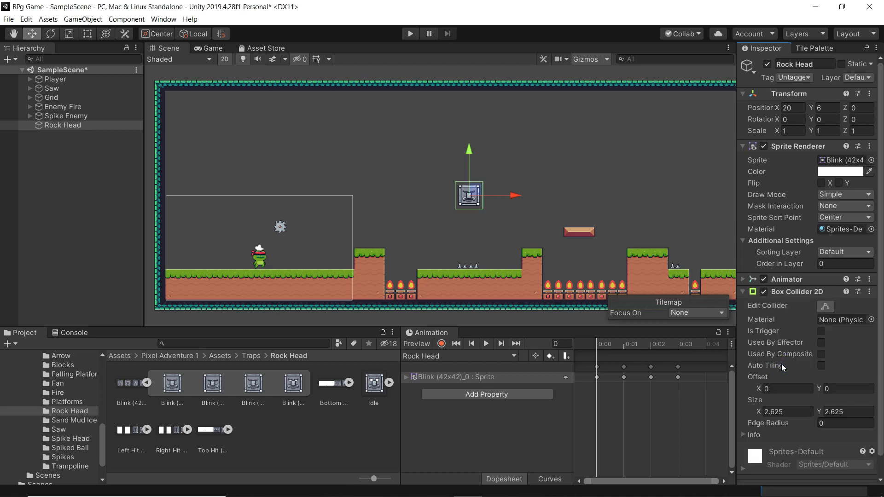
# Shrink the Rock Head's box collider on all four sides to fit the block's edges, about 1.94 by 1.94
pyautogui.click(825, 307)
pyautogui.scroll(2, 479, 197)
pyautogui.scroll(3, 475, 199)
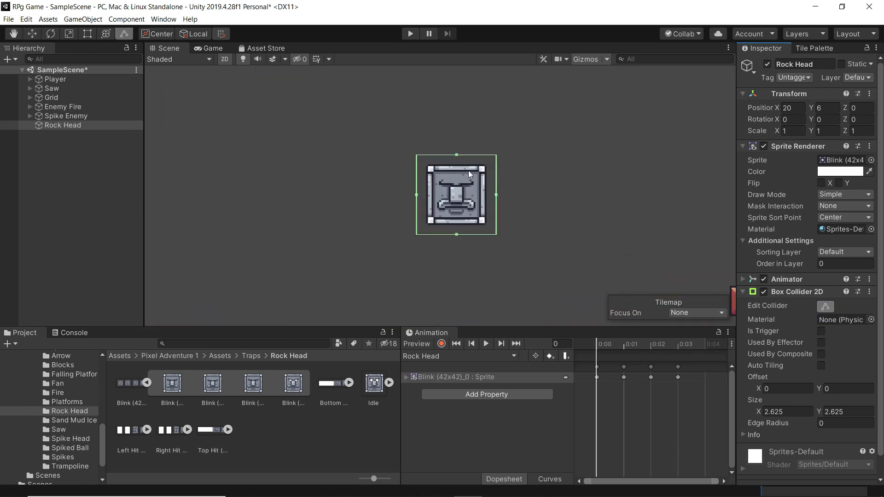
pyautogui.moveTo(456, 155); pyautogui.dragTo(457, 165)
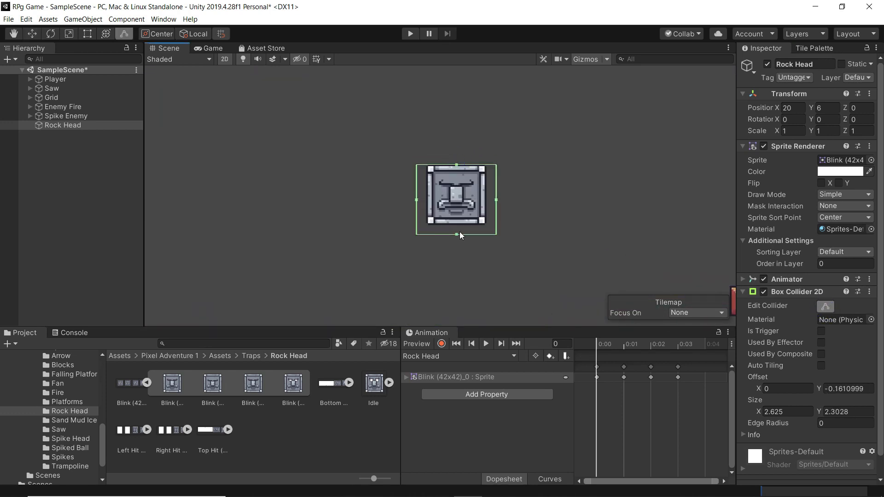
pyautogui.moveTo(456, 236); pyautogui.dragTo(457, 224)
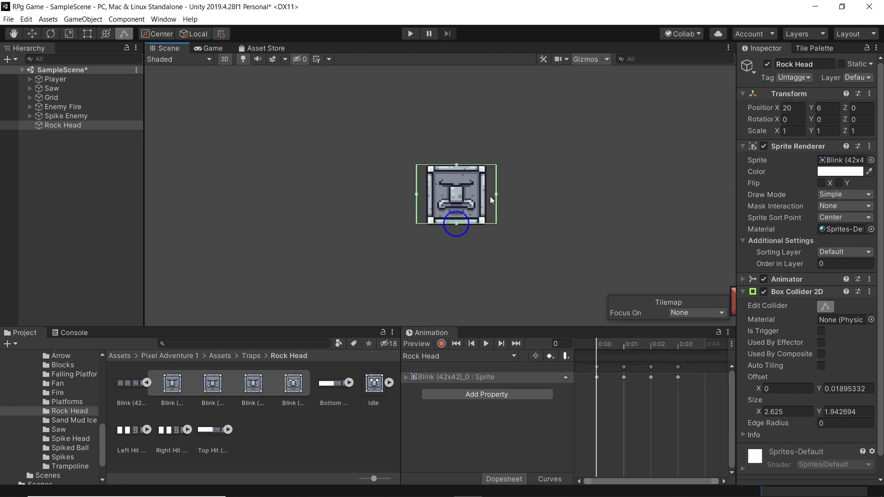
pyautogui.moveTo(496, 194); pyautogui.dragTo(485, 195)
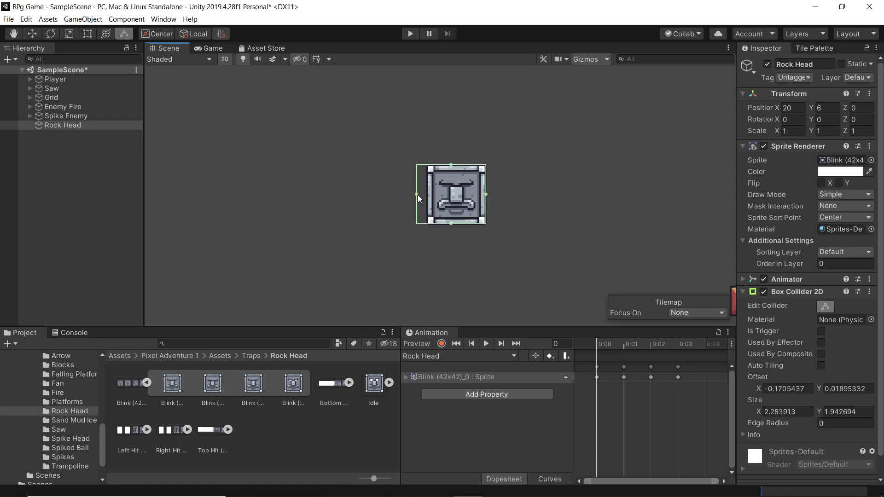
pyautogui.moveTo(418, 195); pyautogui.dragTo(427, 194)
pyautogui.click(65, 125)
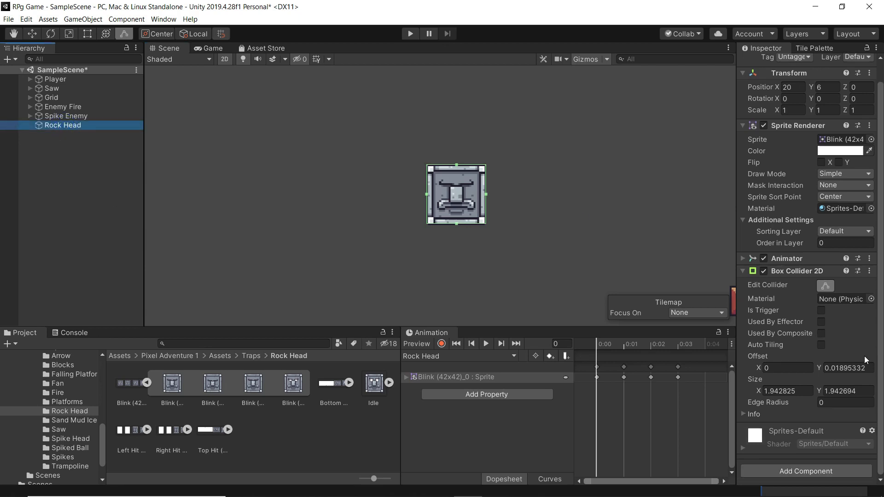
# Stretch the Rock Head animation's four keyframes evenly out to frame 9 and preview the slower blink
pyautogui.scroll(-2, 820, 451)
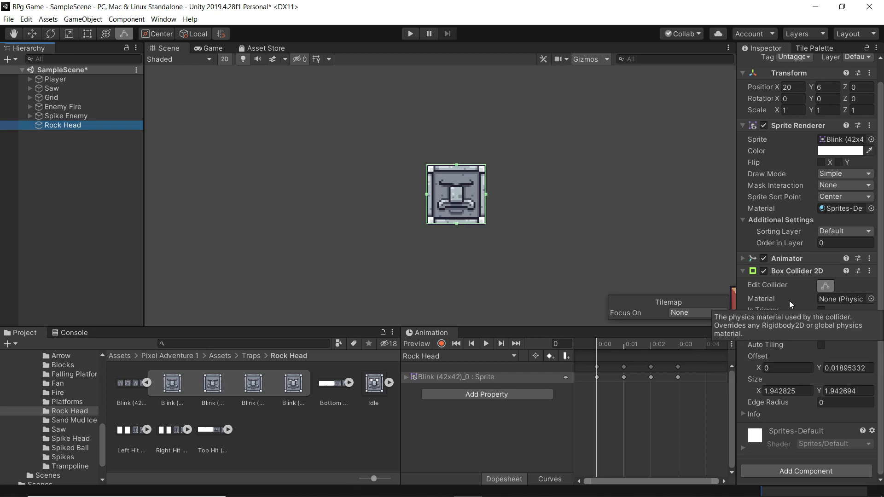
pyautogui.scroll(2, 790, 300)
pyautogui.scroll(-2, 789, 304)
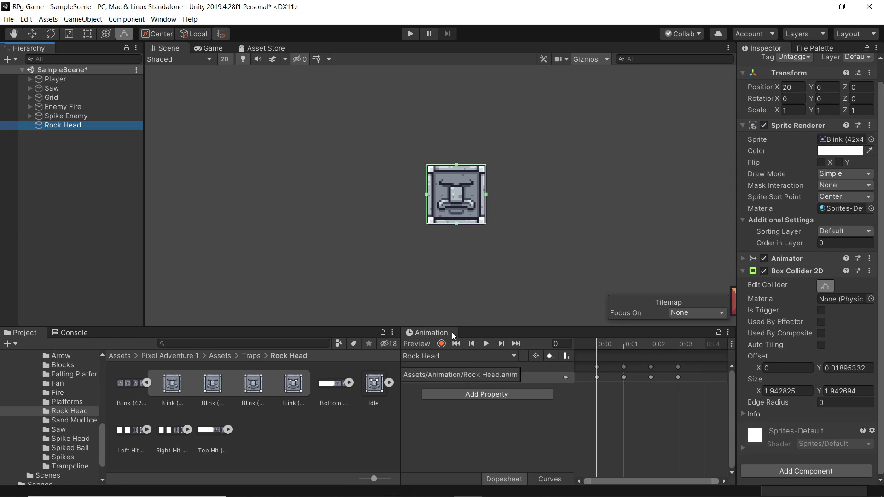
pyautogui.click(485, 345)
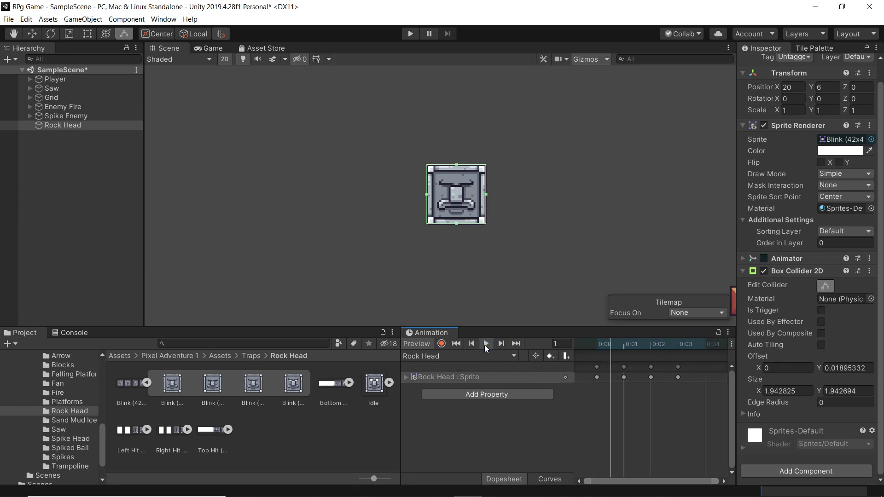
pyautogui.click(671, 377)
pyautogui.scroll(-4, 665, 383)
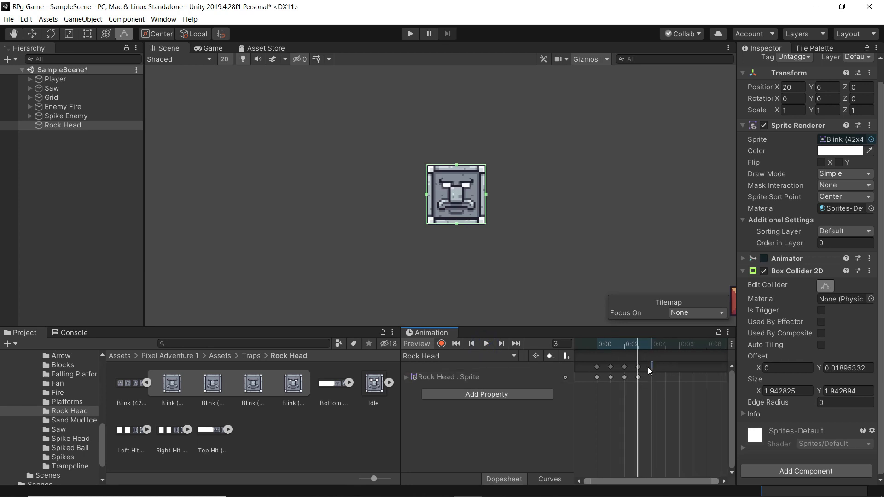
pyautogui.moveTo(648, 366); pyautogui.dragTo(591, 380)
pyautogui.moveTo(649, 379); pyautogui.dragTo(729, 380)
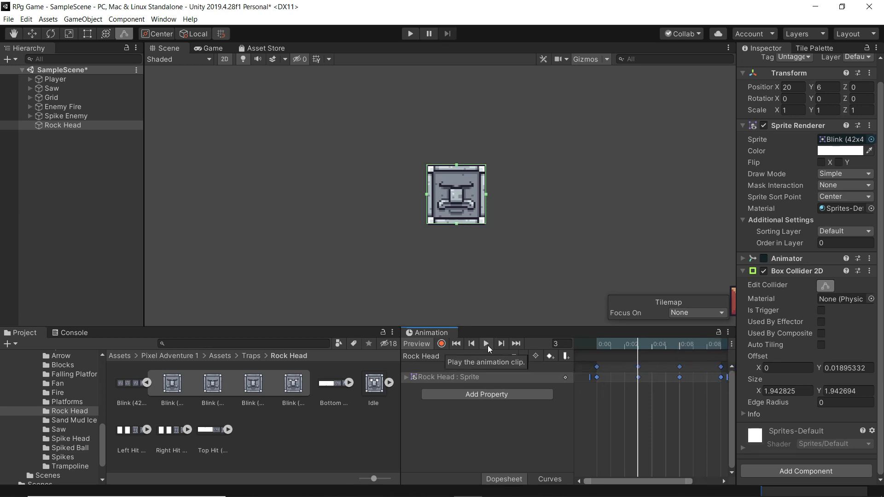
pyautogui.click(486, 344)
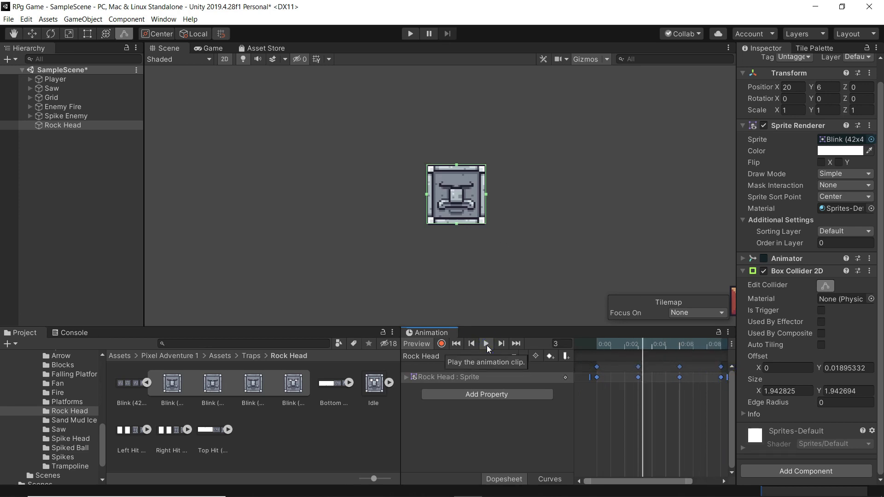
pyautogui.click(486, 344)
# Add a sprite keyframe at frame 11 of the Rock Head animation and preview the clip
pyautogui.scroll(-3, 673, 400)
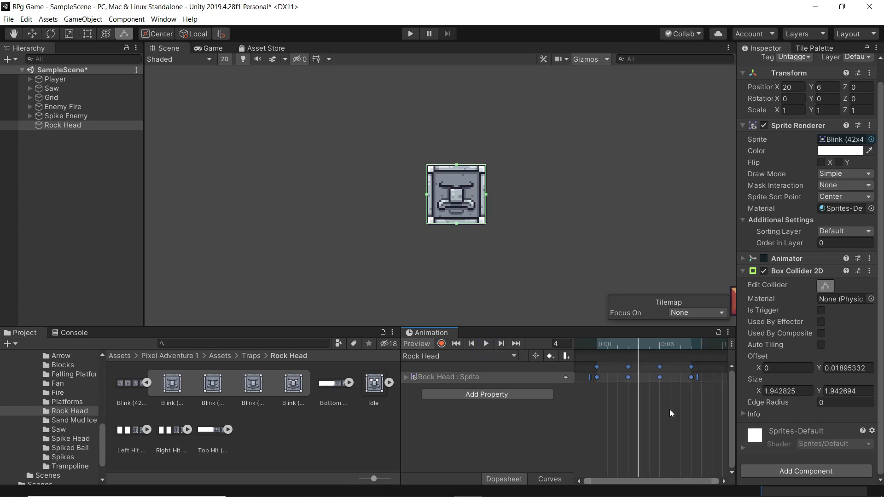
pyautogui.moveTo(638, 339); pyautogui.dragTo(692, 344)
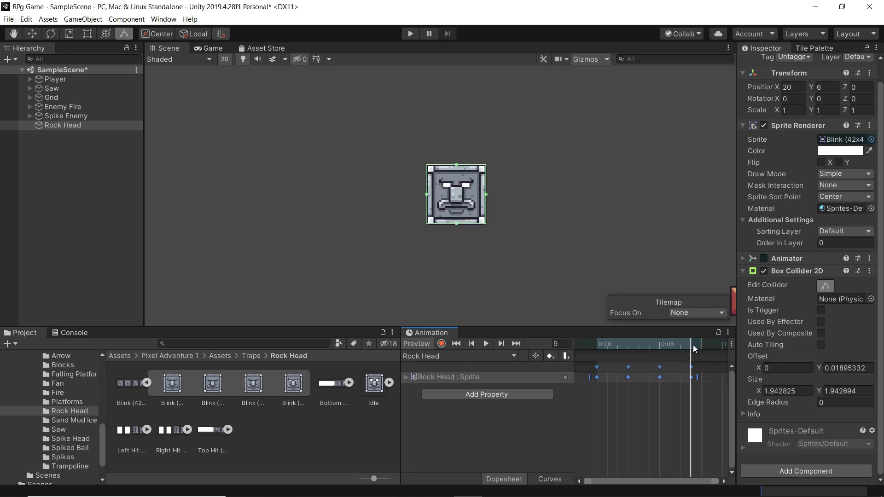
pyautogui.click(684, 409)
pyautogui.click(693, 367)
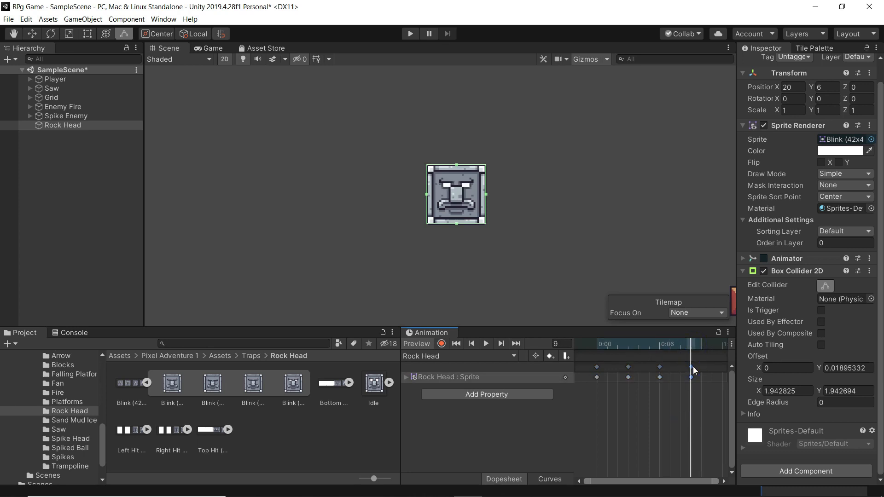
pyautogui.click(709, 344)
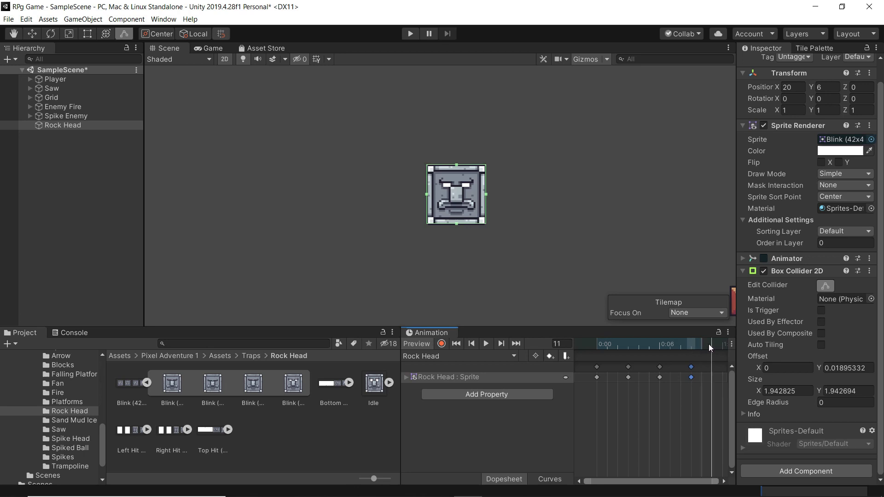
pyautogui.click(550, 356)
pyautogui.click(490, 343)
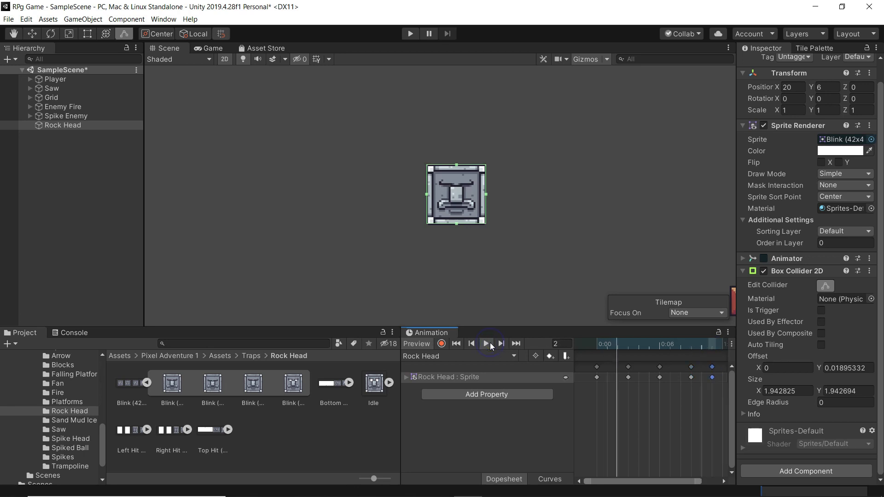
pyautogui.click(490, 344)
# Add a pasted copy of the last keyframe at frame 13 of the Rock Head animation and play the clip
pyautogui.scroll(-3, 605, 465)
pyautogui.moveTo(677, 481); pyautogui.dragTo(695, 479)
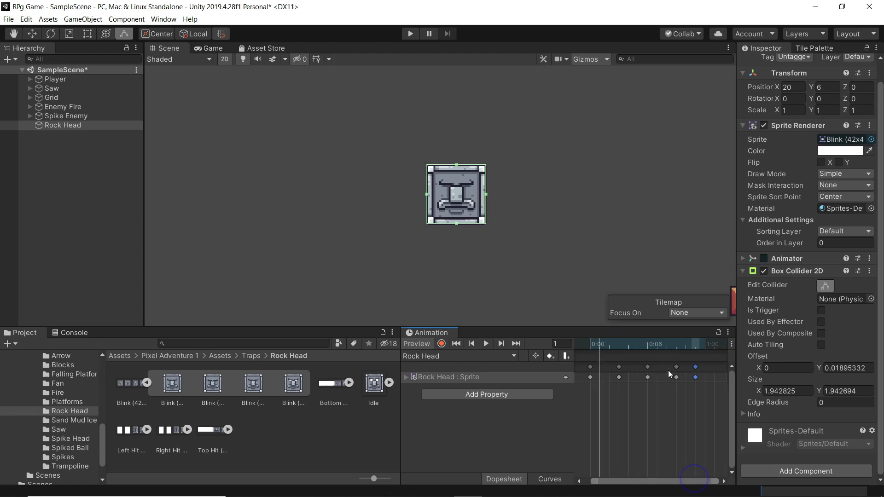
pyautogui.click(696, 367)
pyautogui.hotkey('ctrl', 'v')
pyautogui.moveTo(603, 371); pyautogui.dragTo(714, 369)
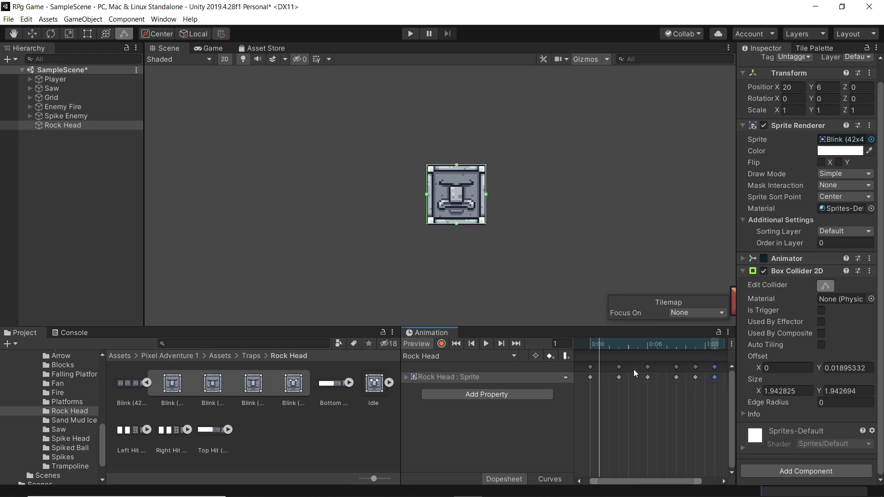
pyautogui.click(486, 344)
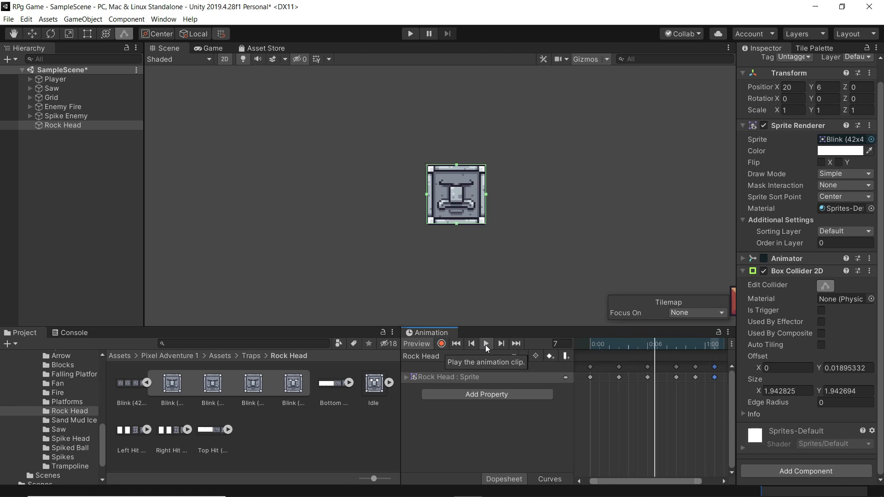
pyautogui.click(486, 344)
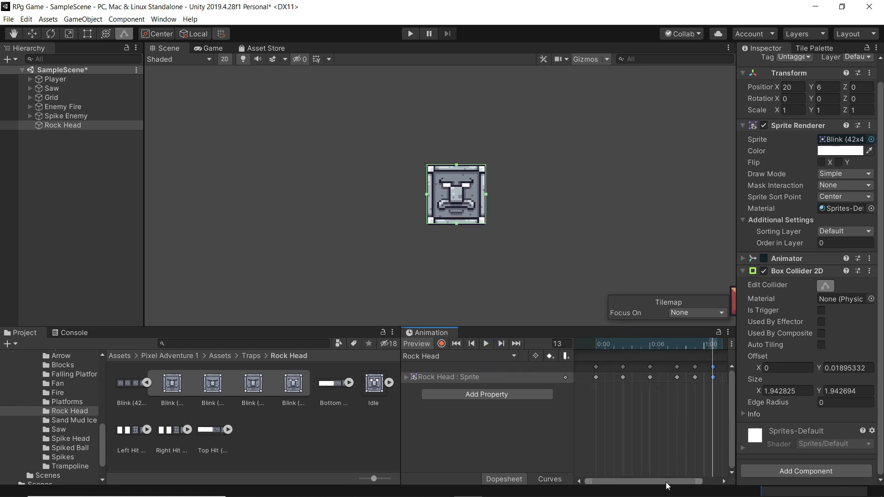
# Lengthen the Rock Head animation by moving its last keyframe out to 2:00, previewing the playback along the way
pyautogui.moveTo(666, 482); pyautogui.dragTo(683, 482)
pyautogui.moveTo(698, 374); pyautogui.dragTo(714, 373)
pyautogui.click(489, 344)
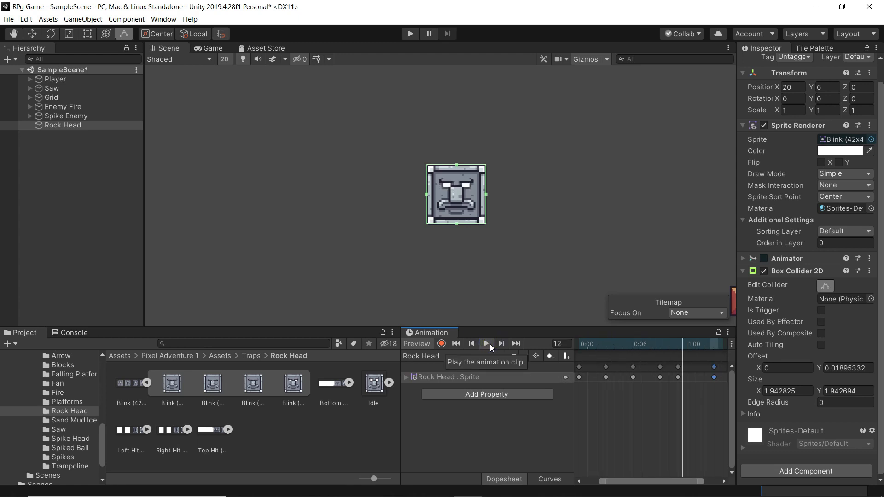
pyautogui.click(490, 344)
pyautogui.scroll(-2, 609, 413)
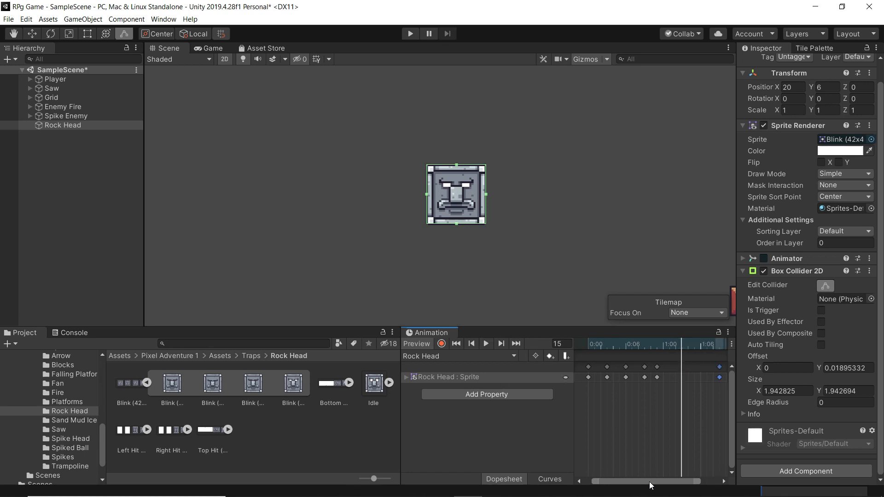
pyautogui.moveTo(650, 482); pyautogui.dragTo(686, 482)
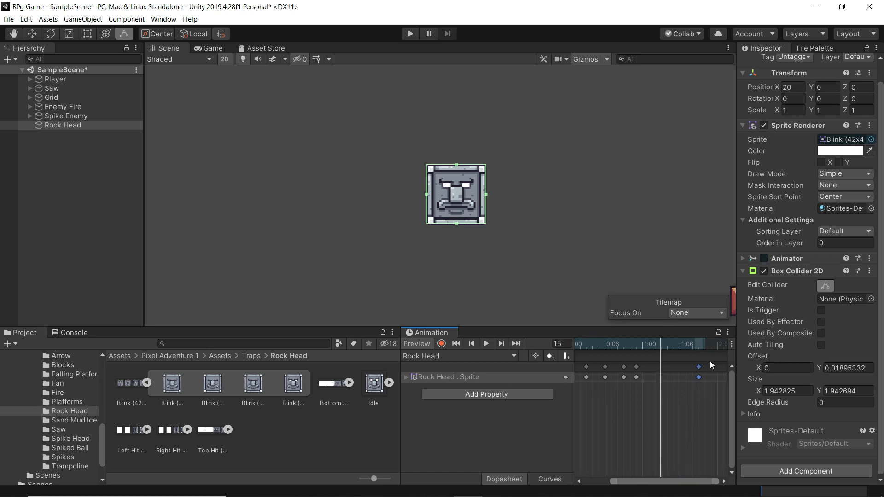
pyautogui.moveTo(704, 368); pyautogui.dragTo(718, 369)
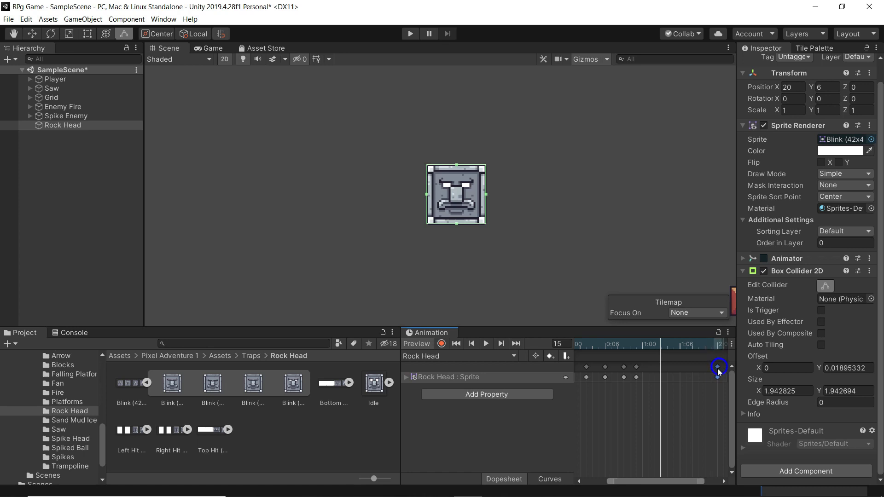
# Preview the lengthened blink animation and attach the Enemy script to the Rock Head
pyautogui.click(486, 343)
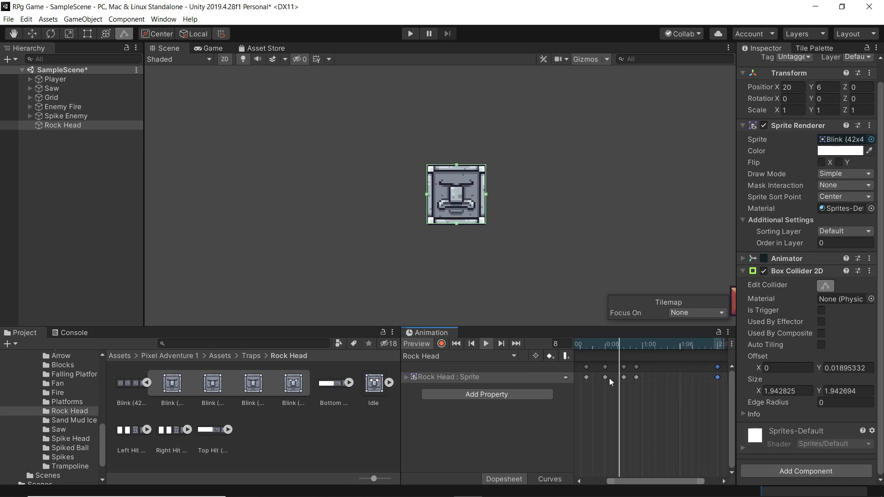
pyautogui.click(484, 344)
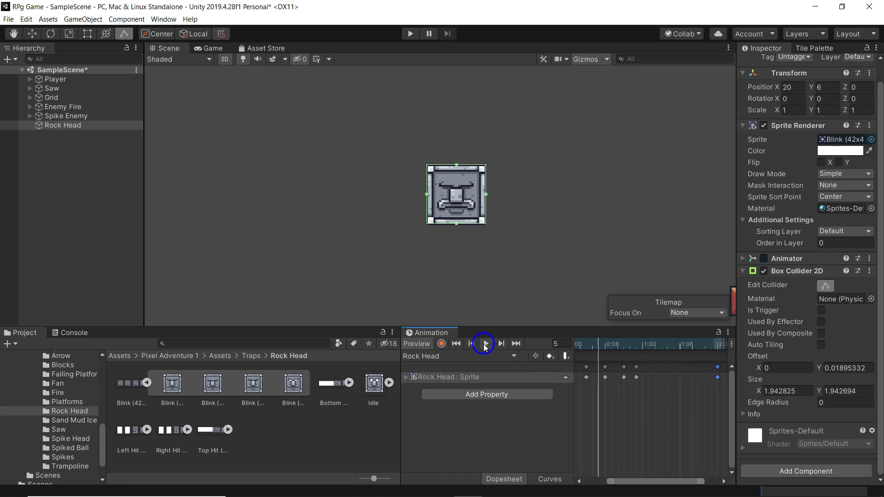
pyautogui.click(767, 325)
pyautogui.click(780, 470)
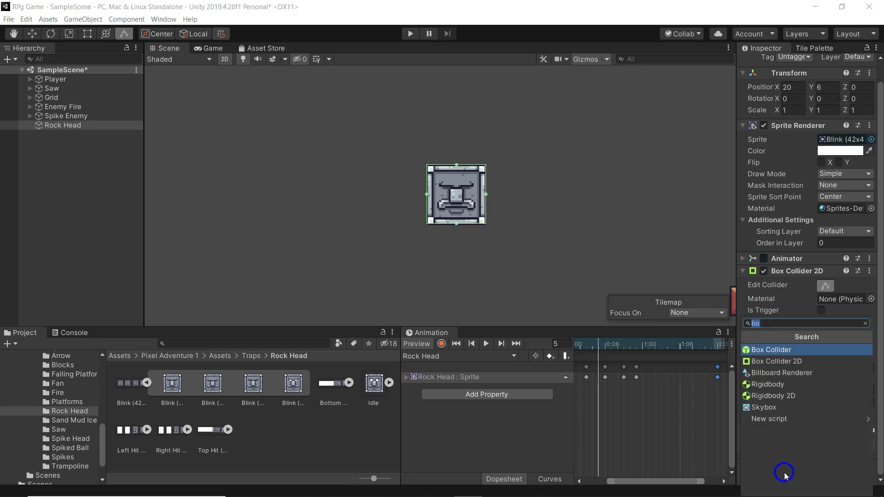
pyautogui.write('en')
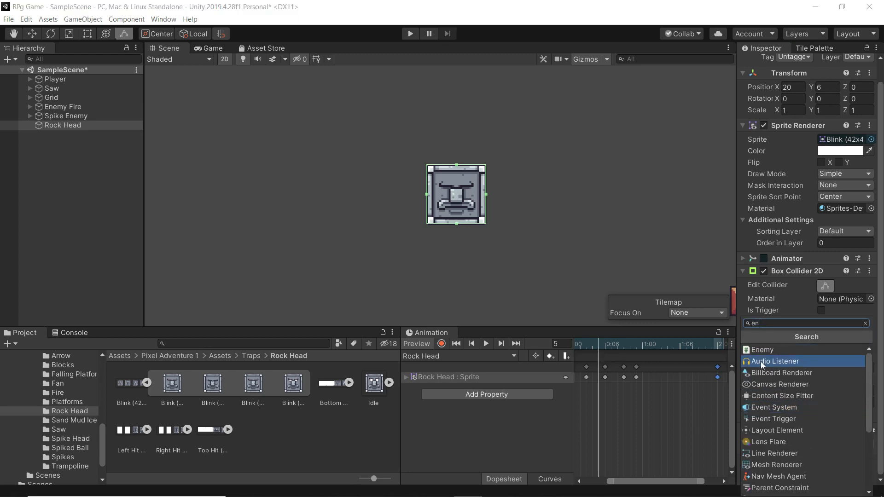
pyautogui.click(768, 350)
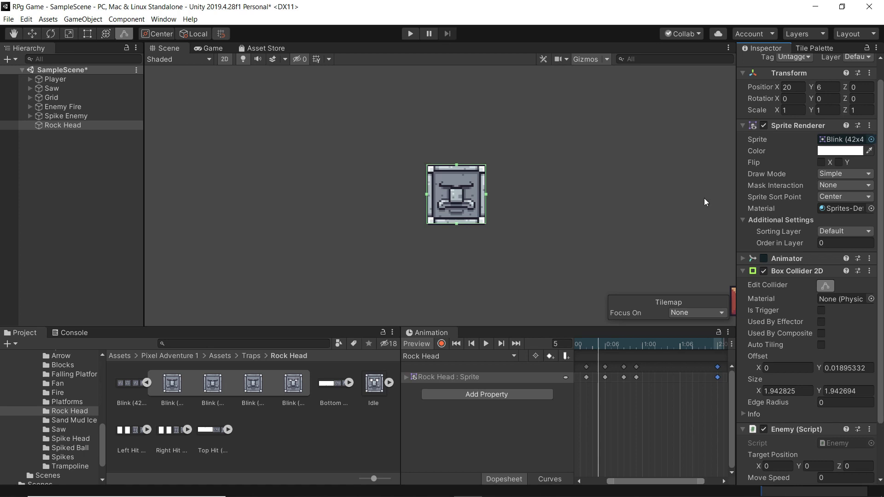
# Collapse the Rock Head's Box Collider 2D and Sprite Renderer components and set the Enemy script's Target Position Y to 1
pyautogui.scroll(-3, 773, 222)
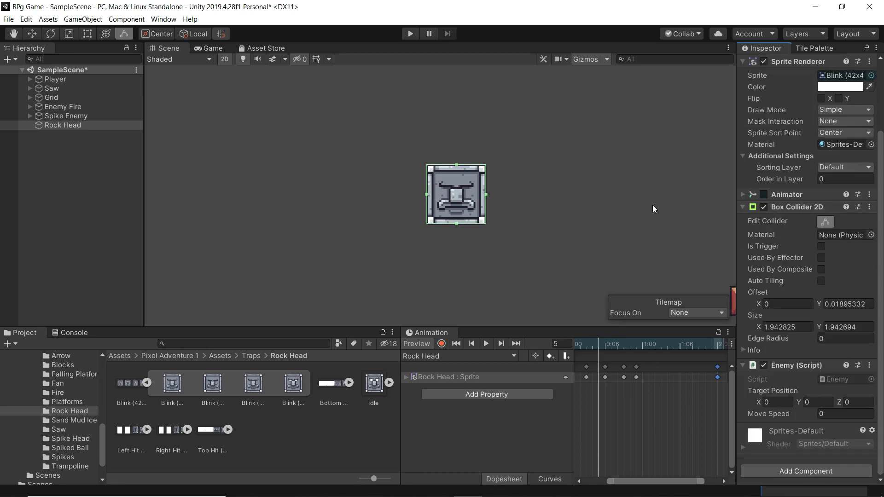
pyautogui.scroll(4, 772, 258)
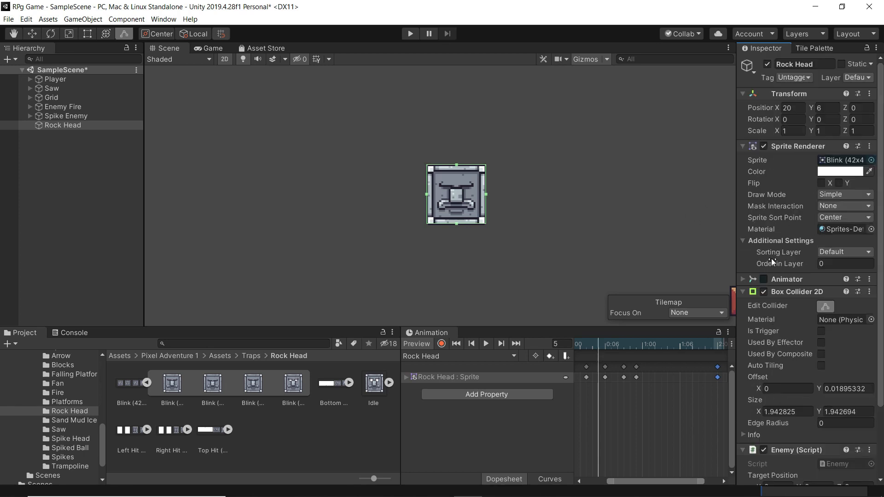
pyautogui.click(743, 291)
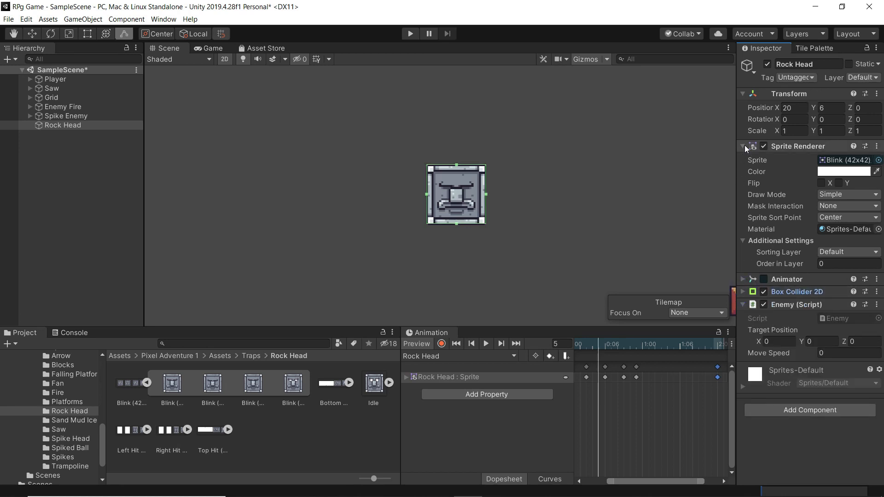
pyautogui.click(745, 146)
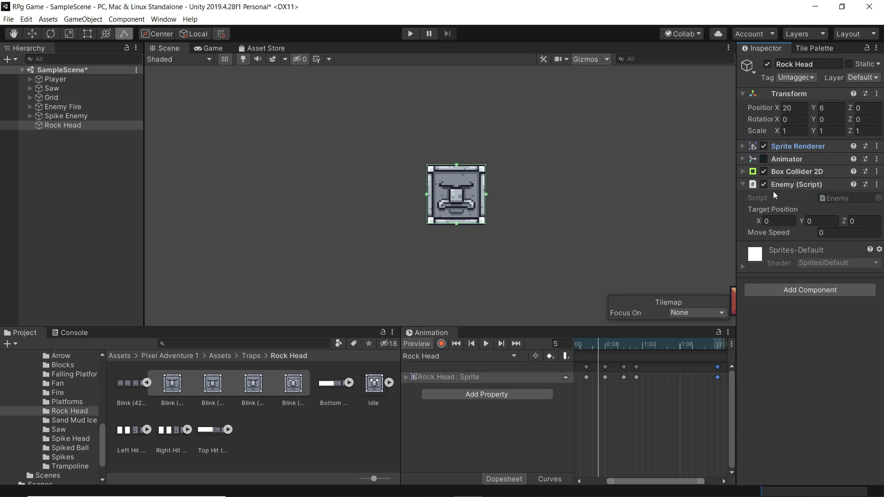
pyautogui.click(771, 221)
pyautogui.click(816, 221)
pyautogui.write('1')
# Run the game in the Scene view, try a Move Speed of 5 on the Rock Head's Enemy script, and stop the run
pyautogui.click(405, 35)
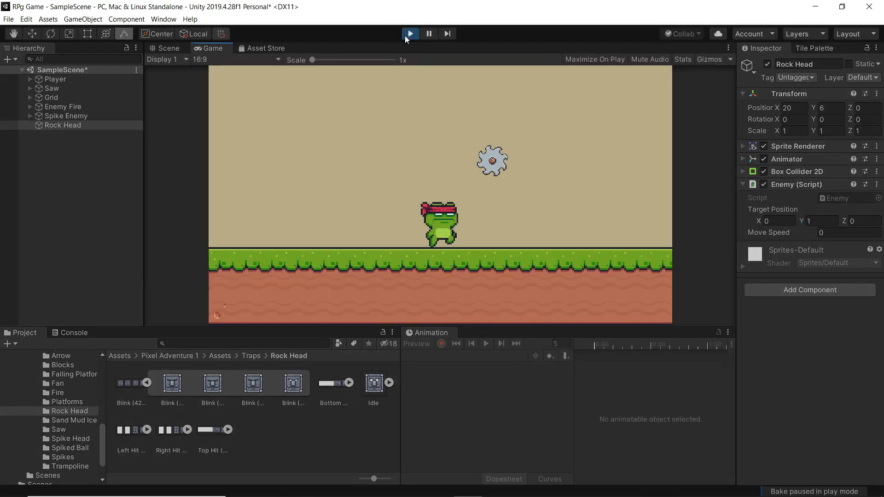
pyautogui.click(166, 48)
pyautogui.scroll(-4, 463, 153)
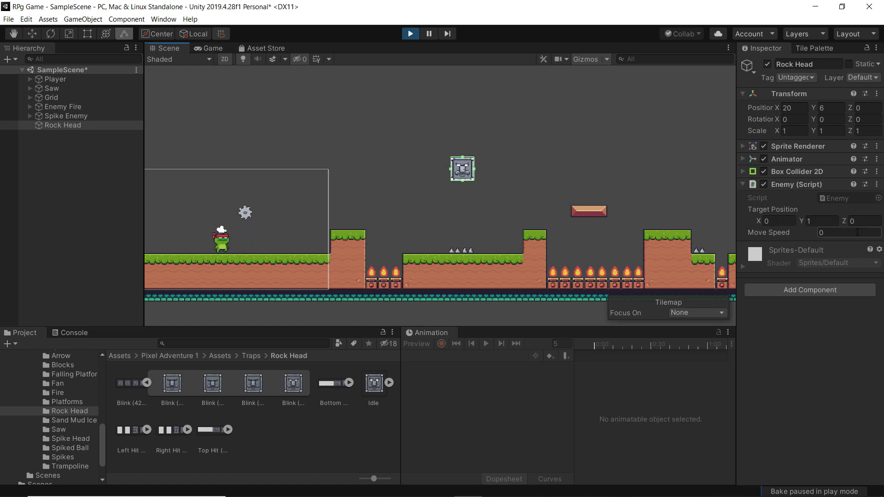
pyautogui.click(837, 232)
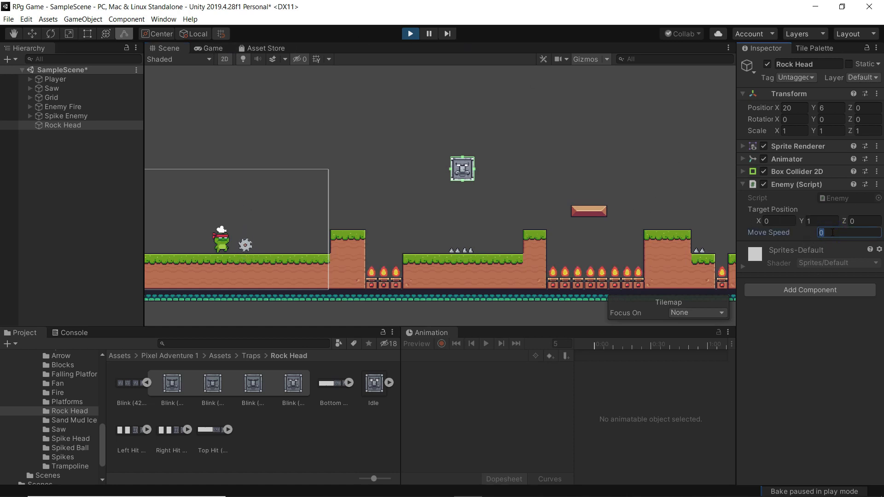
pyautogui.write('5')
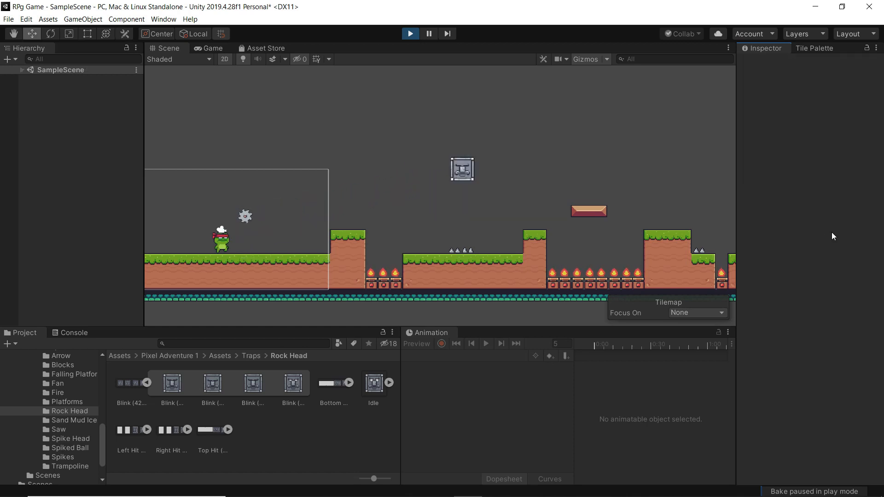
pyautogui.click(411, 34)
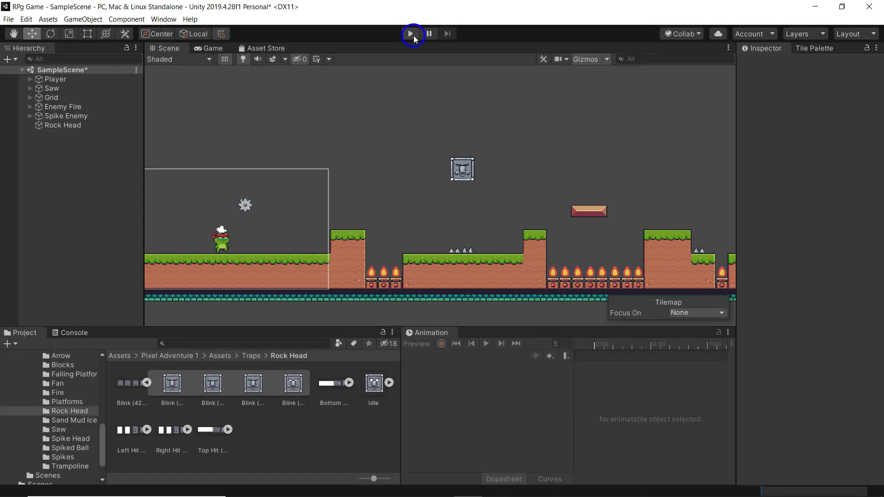
# Set the Rock Head's Enemy script Target Position to X 20, Y 1 and its Move Speed to 3
pyautogui.click(57, 126)
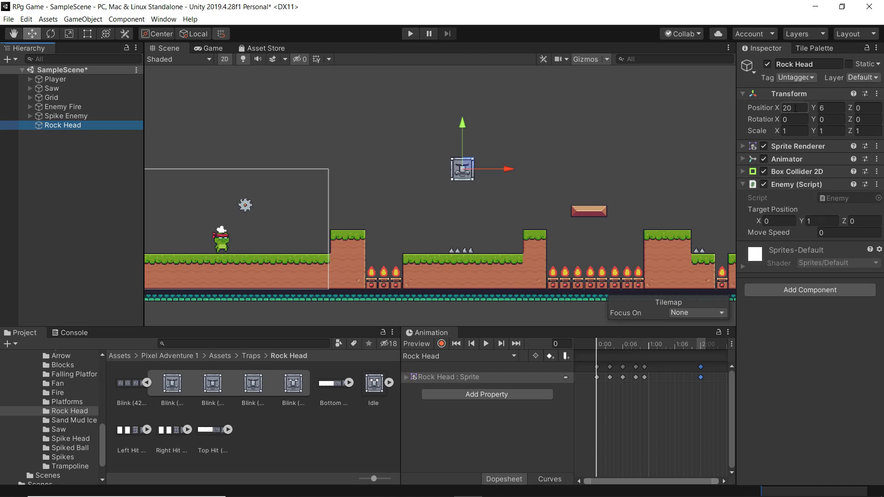
pyautogui.click(777, 222)
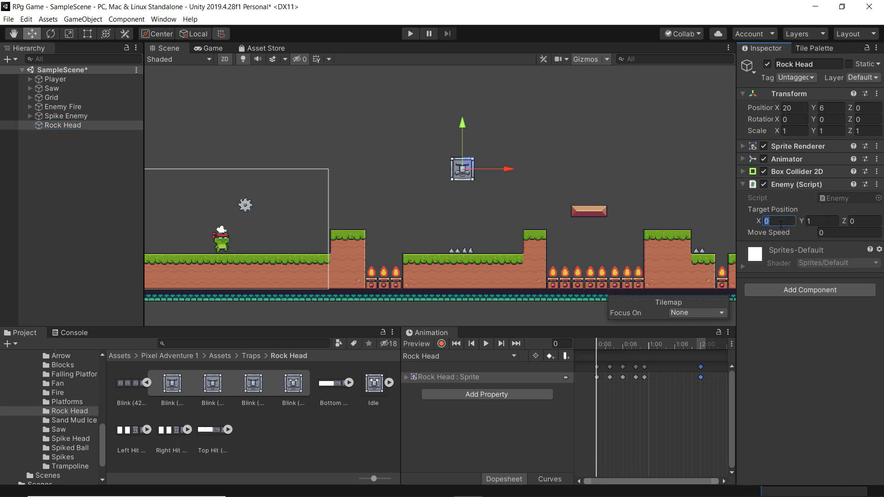
pyautogui.write('20')
pyautogui.click(826, 222)
pyautogui.write('1')
pyautogui.click(826, 233)
pyautogui.doubleClick(826, 233)
pyautogui.write('3')
# Play-test the level, watch the Rock Head's vertical movement in the Scene view, and stop the game
pyautogui.click(408, 32)
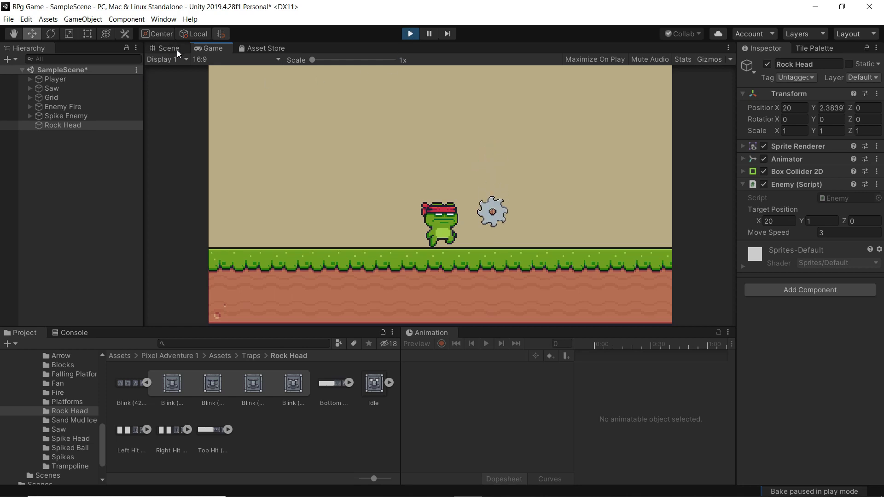
pyautogui.click(168, 49)
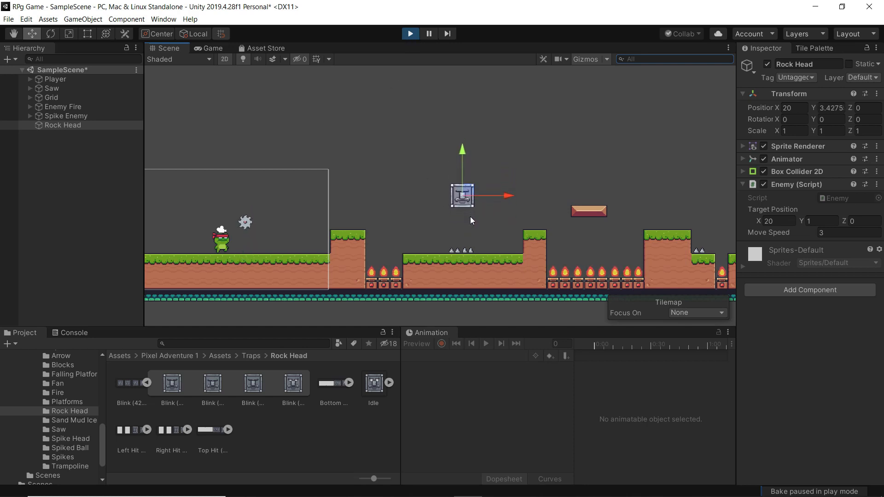
pyautogui.click(410, 35)
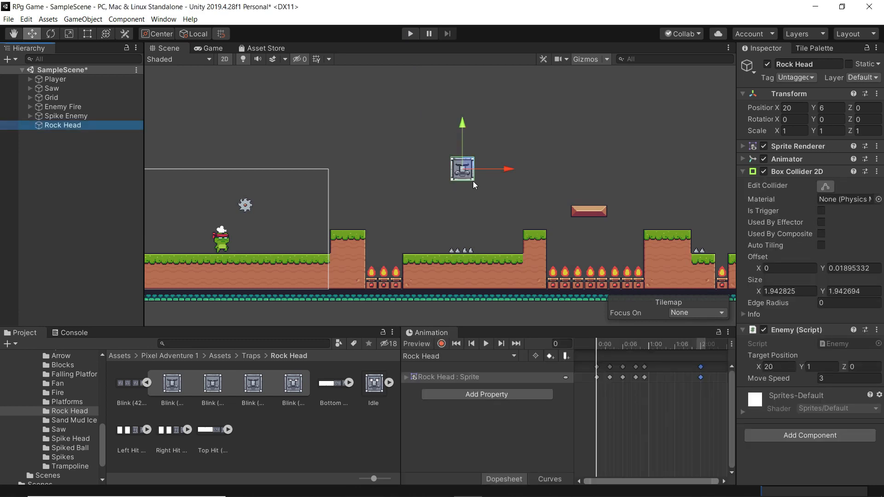
# Create an empty object named Rock Head and make the existing Rock Head sprite object its child
pyautogui.rightClick(85, 179)
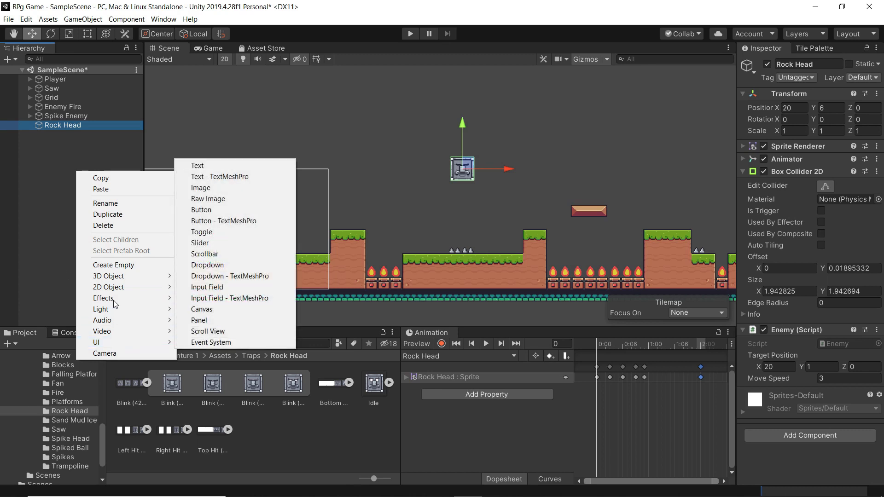
pyautogui.click(106, 265)
pyautogui.rightClick(54, 134)
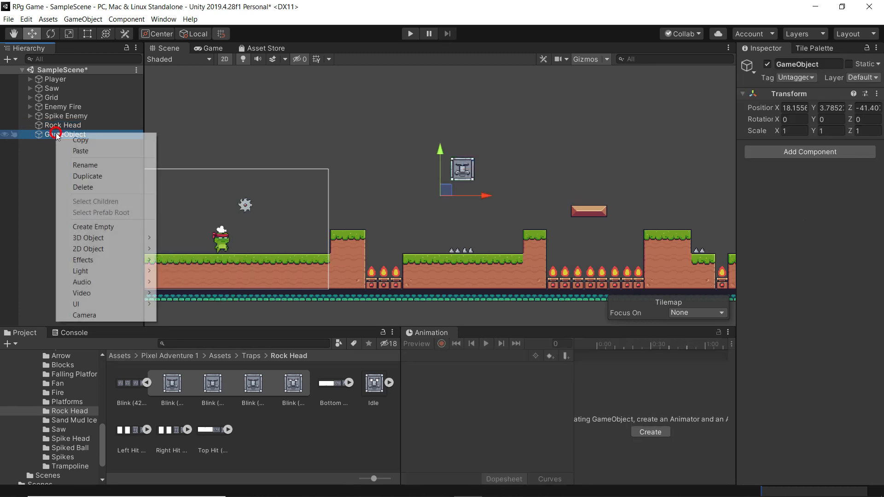
pyautogui.click(79, 165)
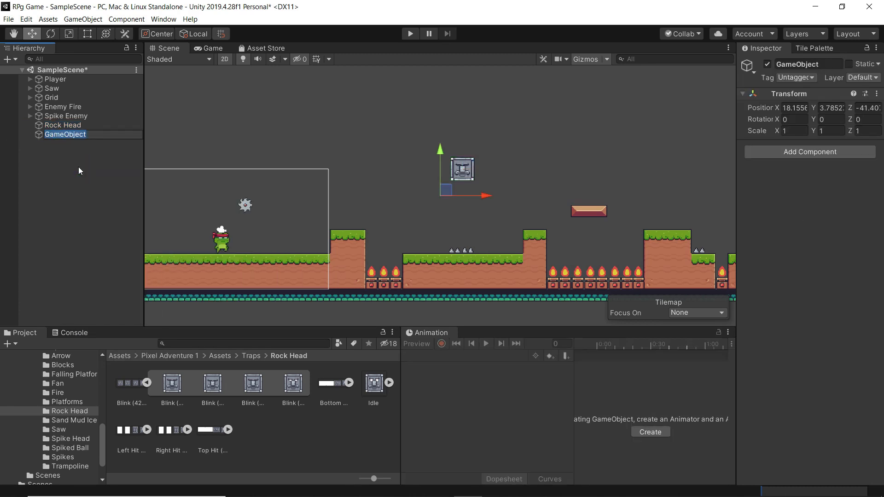
pyautogui.write('Rock')
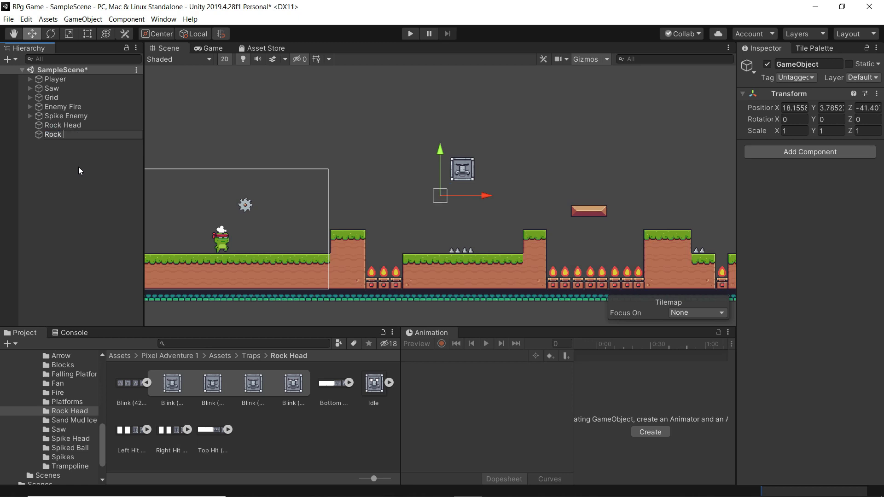
pyautogui.write(' Head')
pyautogui.click(77, 167)
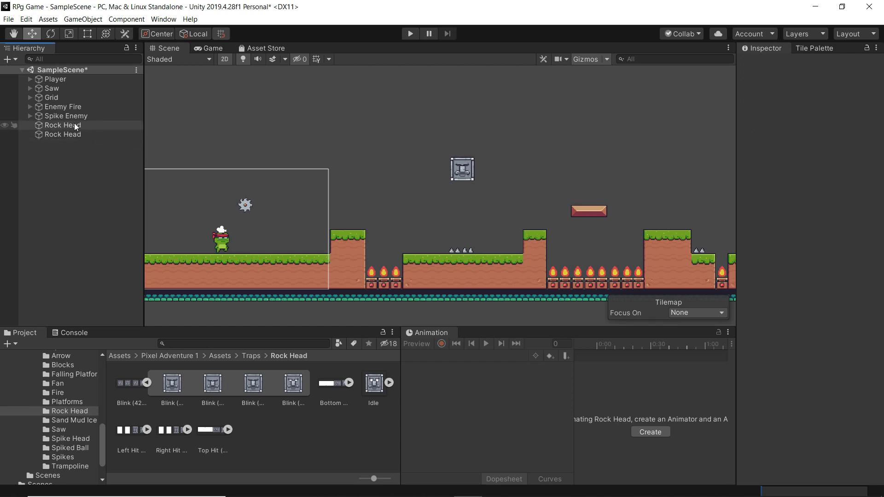
pyautogui.moveTo(70, 123); pyautogui.dragTo(71, 136)
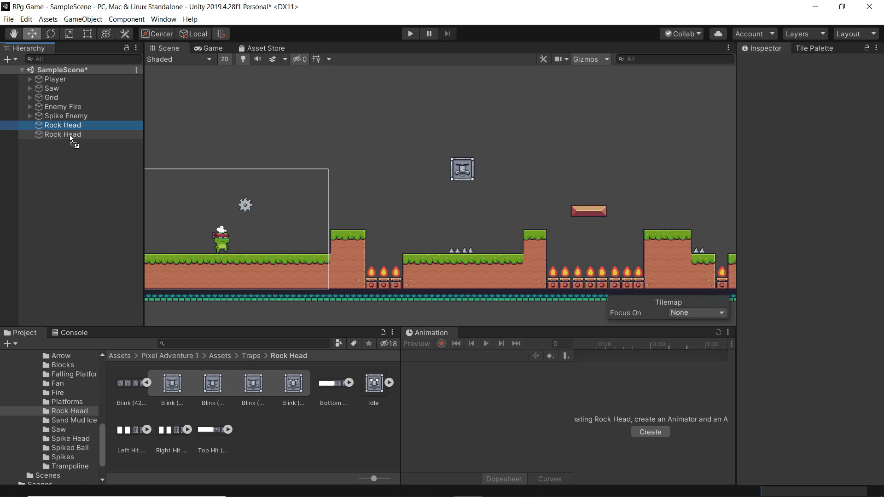
pyautogui.moveTo(71, 137); pyautogui.dragTo(70, 134)
# Set the parent Rock Head's position to 0 on X, Y and Z
pyautogui.click(67, 125)
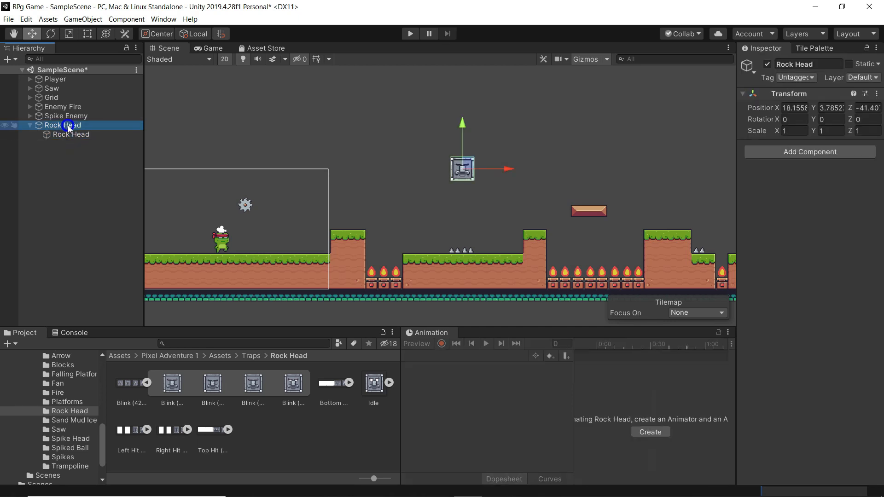
pyautogui.click(797, 107)
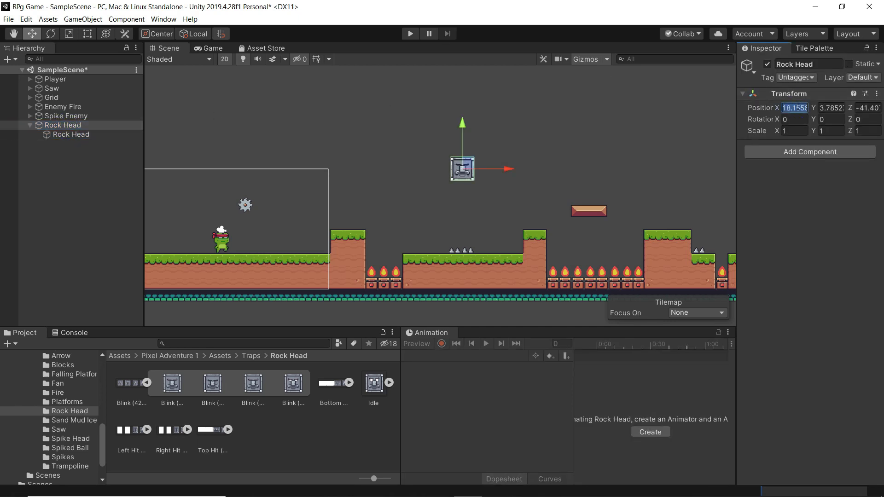
pyautogui.write('00')
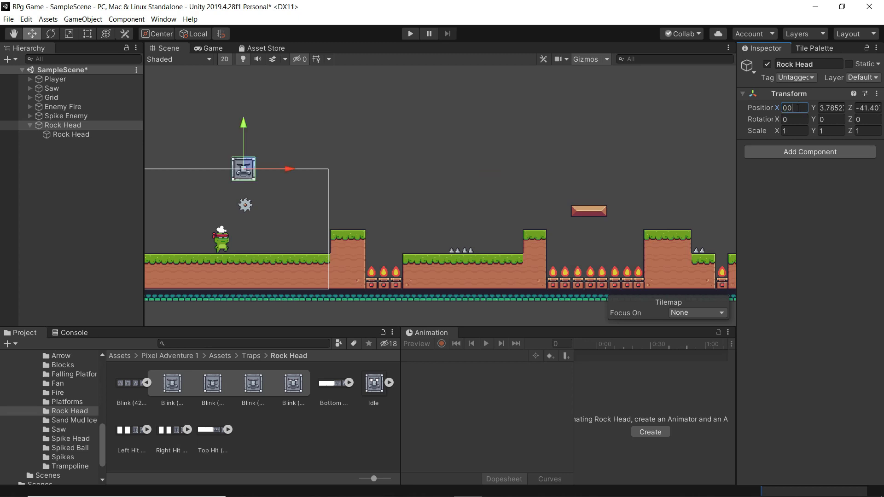
pyautogui.click(830, 108)
pyautogui.write('0')
pyautogui.click(863, 109)
pyautogui.write('0')
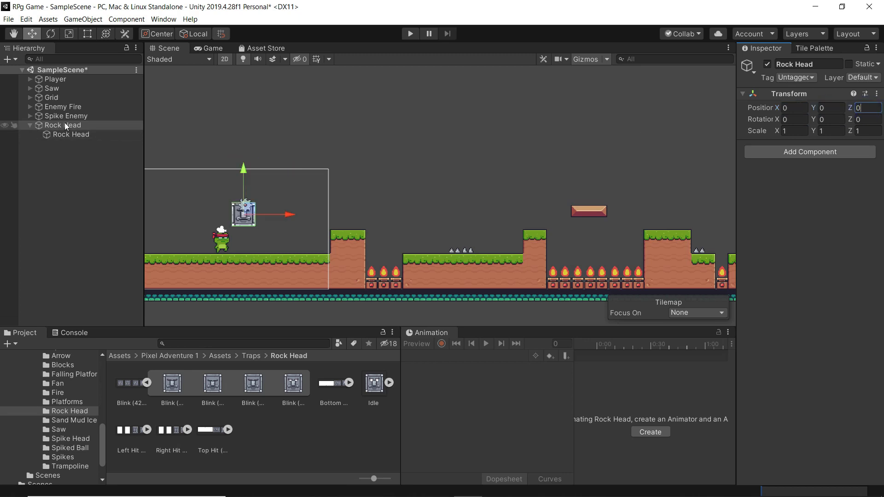
# Move the parent Rock Head above the first spike group and set its position to X 18, Y 6
pyautogui.moveTo(292, 214); pyautogui.dragTo(509, 208)
pyautogui.moveTo(463, 173); pyautogui.dragTo(462, 95)
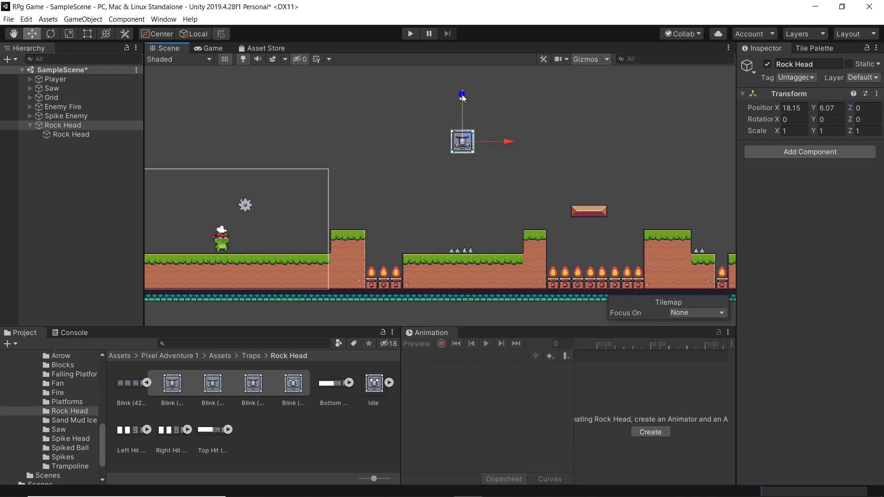
pyautogui.click(824, 107)
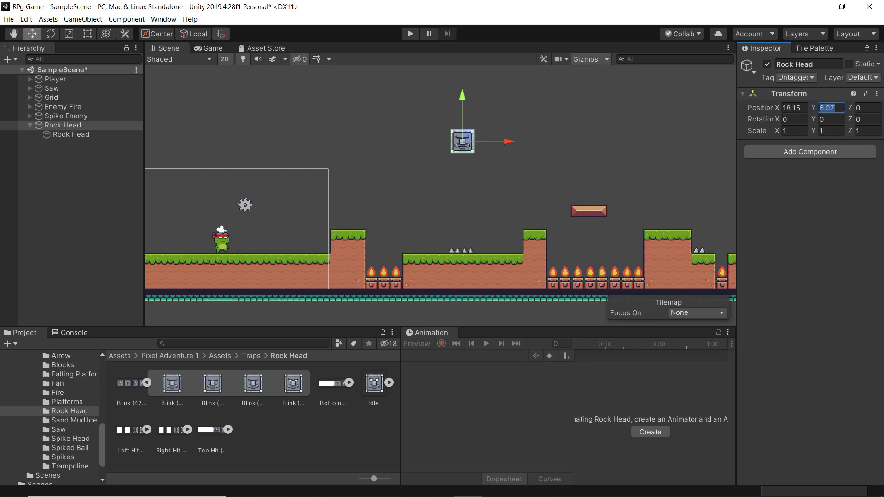
pyautogui.write('6')
pyautogui.click(793, 107)
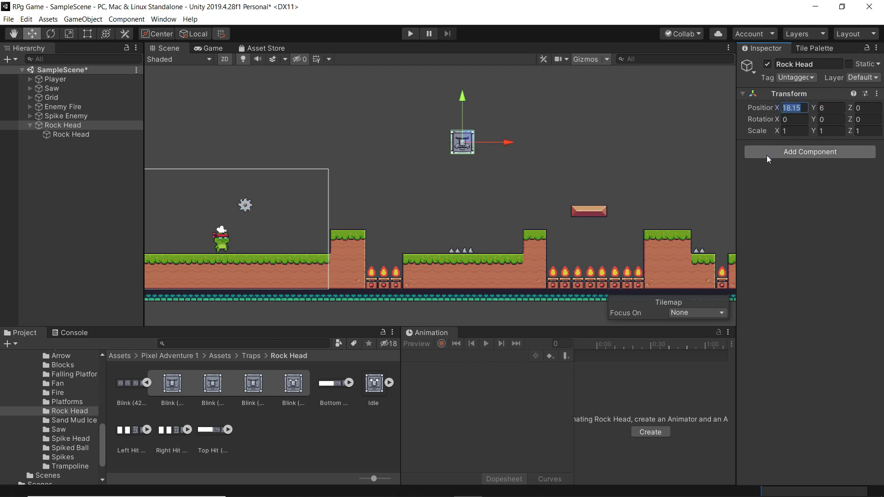
pyautogui.write('18')
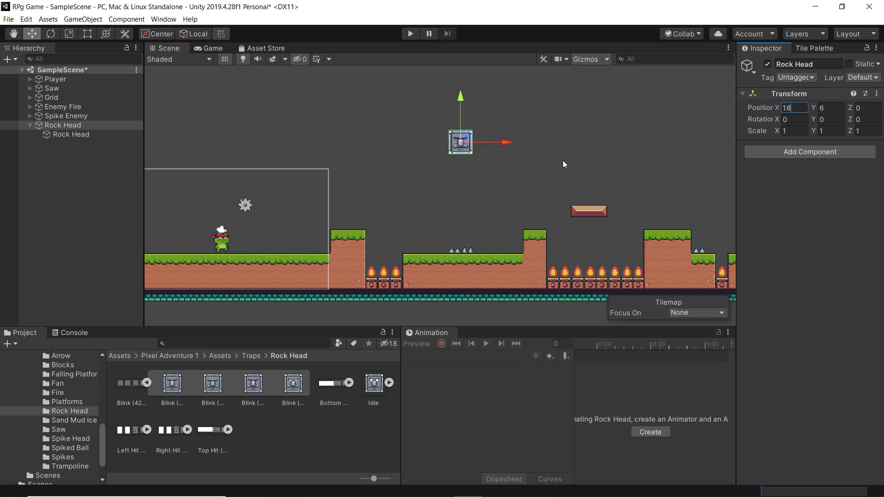
# Remove the Enemy script from the child Rock Head object
pyautogui.click(79, 134)
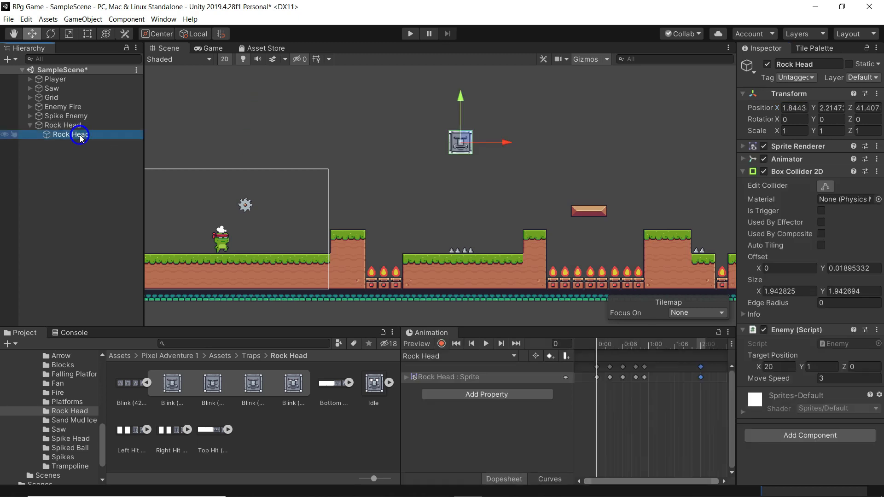
pyautogui.click(876, 171)
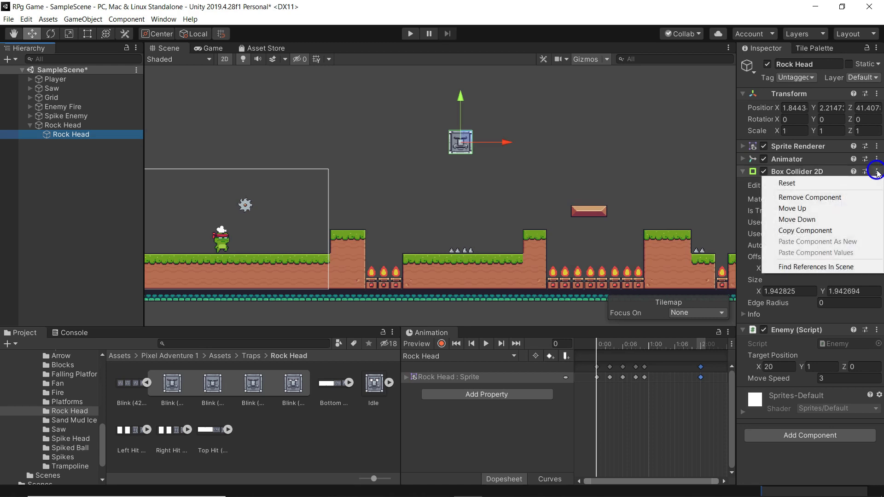
pyautogui.click(836, 169)
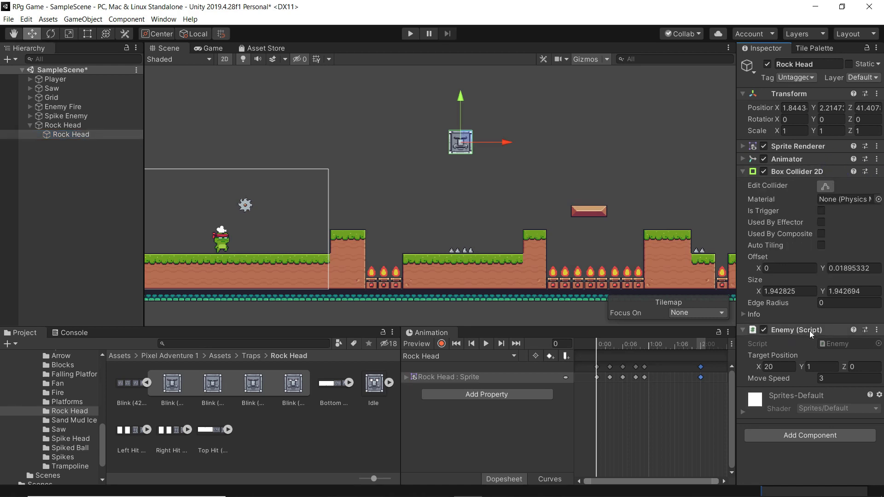
pyautogui.click(877, 330)
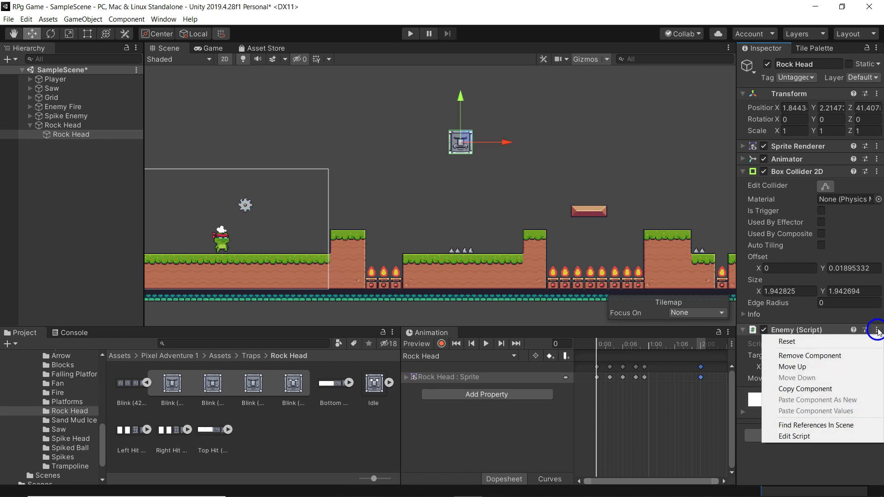
pyautogui.click(801, 356)
# Add the Enemy script to the parent Rock Head and set its target position to X 18, Y 1
pyautogui.click(69, 127)
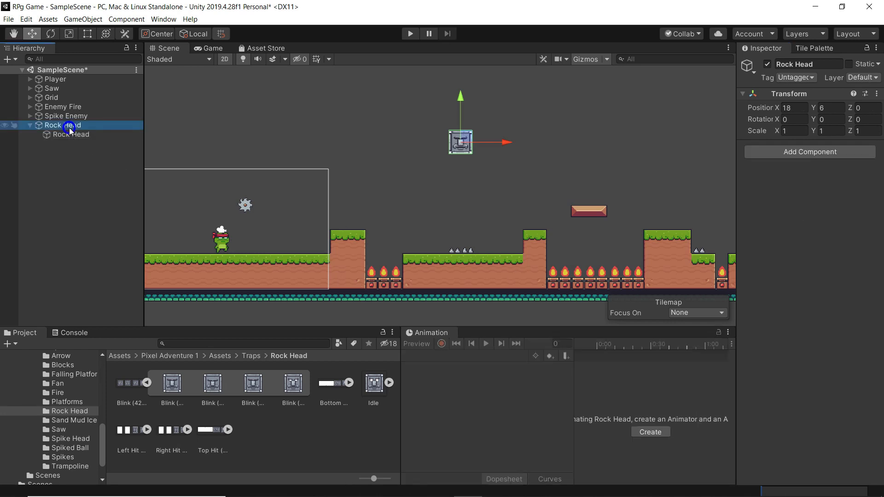
pyautogui.click(801, 151)
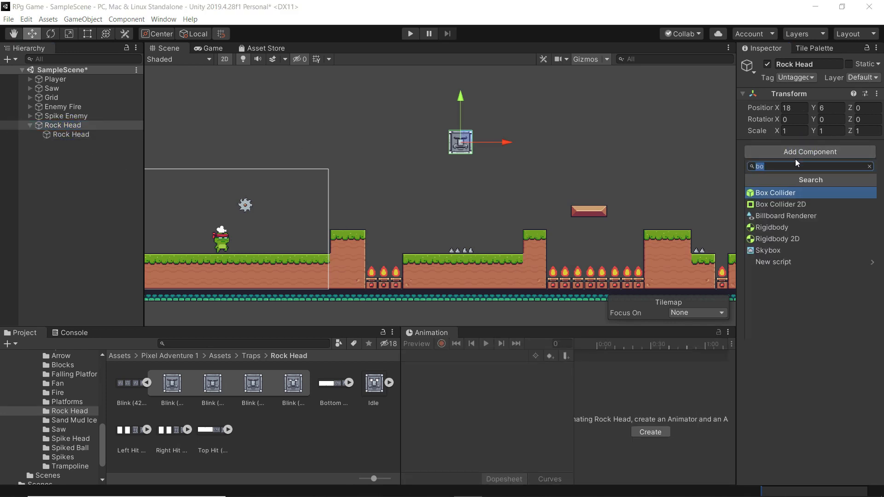
pyautogui.write('en')
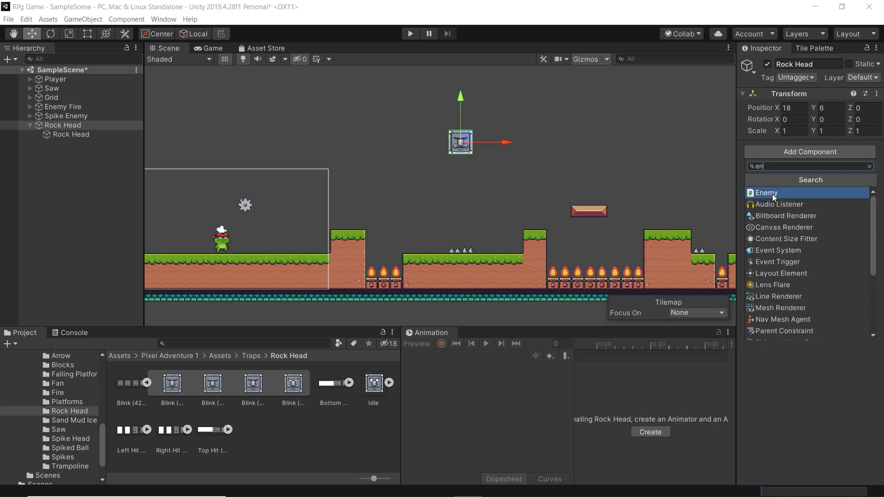
pyautogui.click(772, 193)
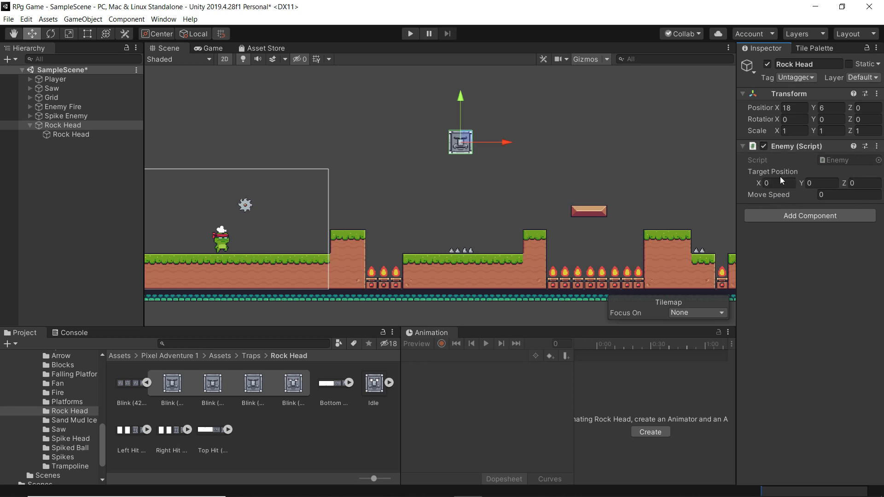
pyautogui.write('18')
pyautogui.click(825, 183)
pyautogui.write('1')
pyautogui.click(813, 271)
# Play-test the level, check in the Scene view whether the parent Rock Head moves, and stop the game
pyautogui.click(416, 34)
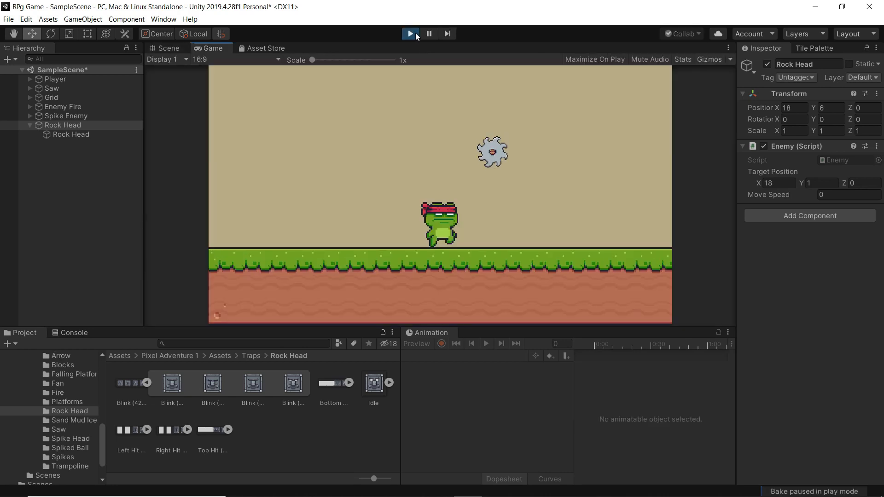
pyautogui.click(162, 48)
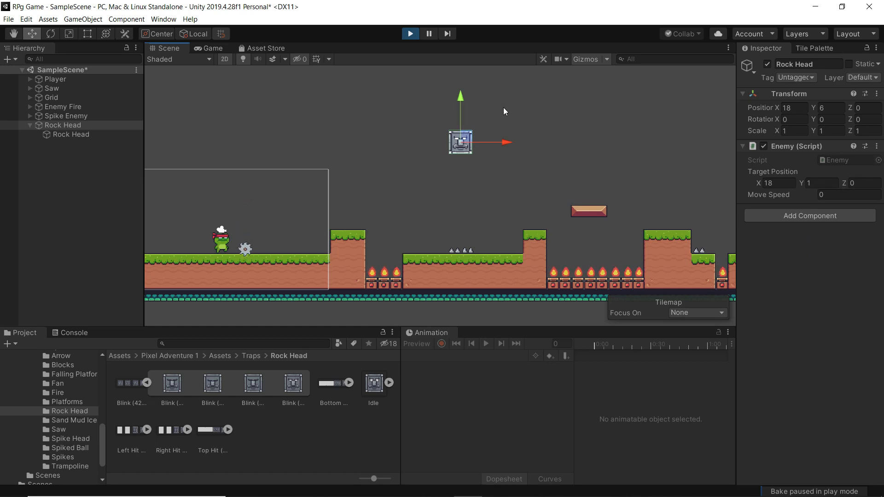
pyautogui.click(411, 35)
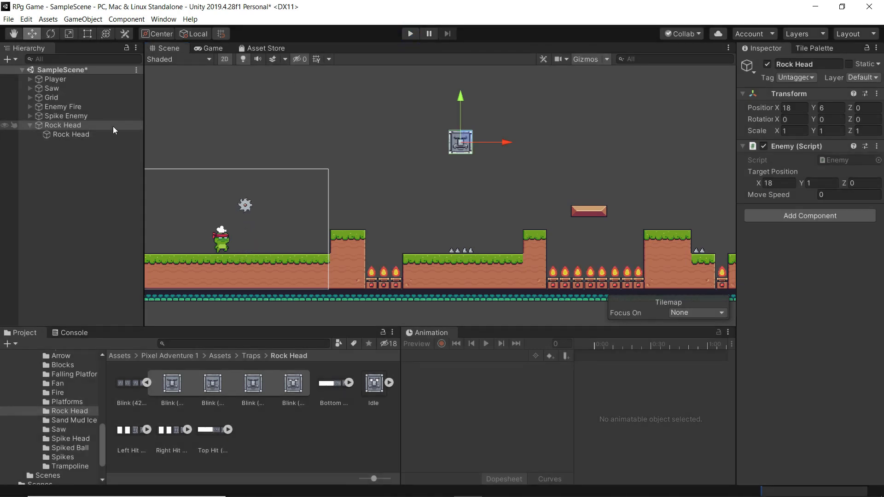
# Remove the Box Collider 2D from the child Rock Head and add a Box Collider 2D to the parent Rock Head
pyautogui.click(71, 134)
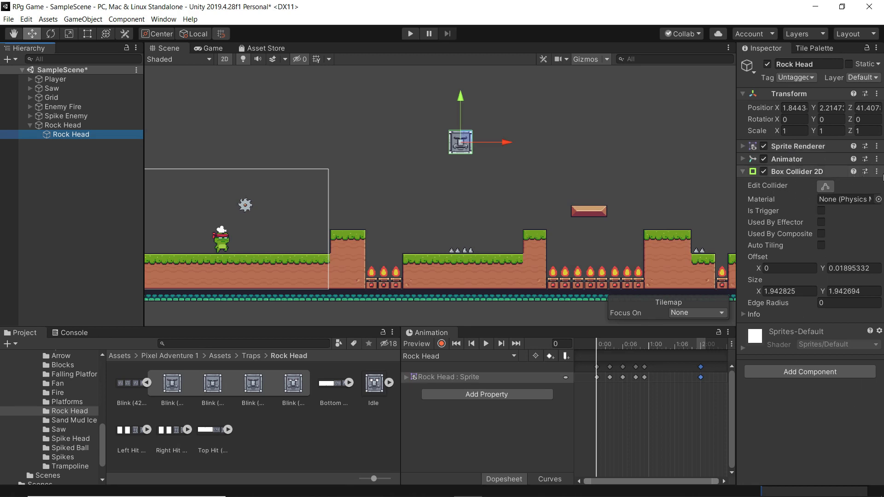
pyautogui.click(58, 127)
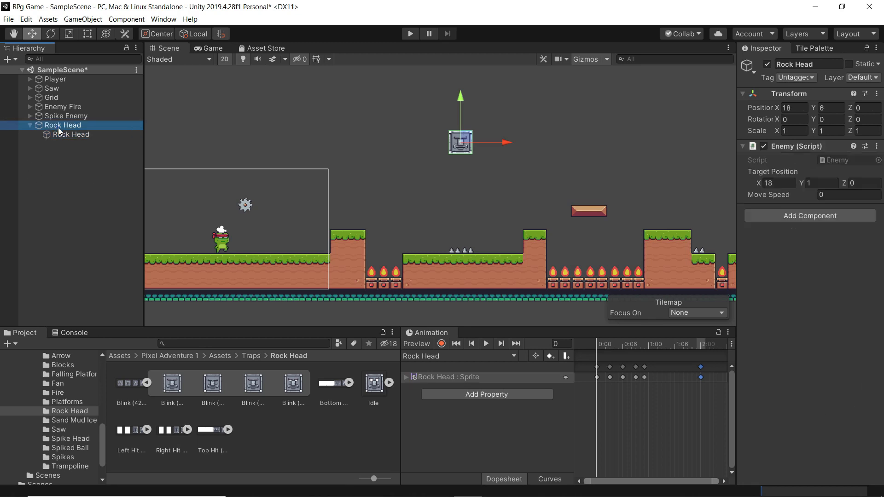
pyautogui.click(789, 219)
pyautogui.write('b')
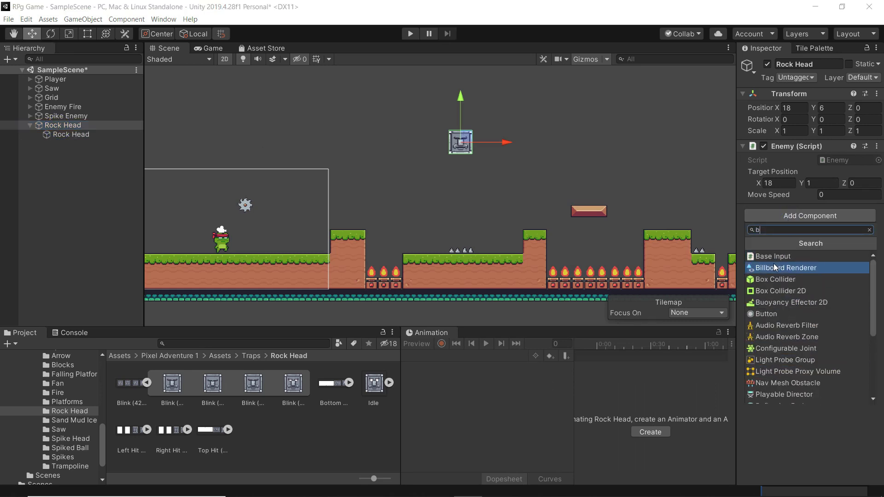
pyautogui.write('ox')
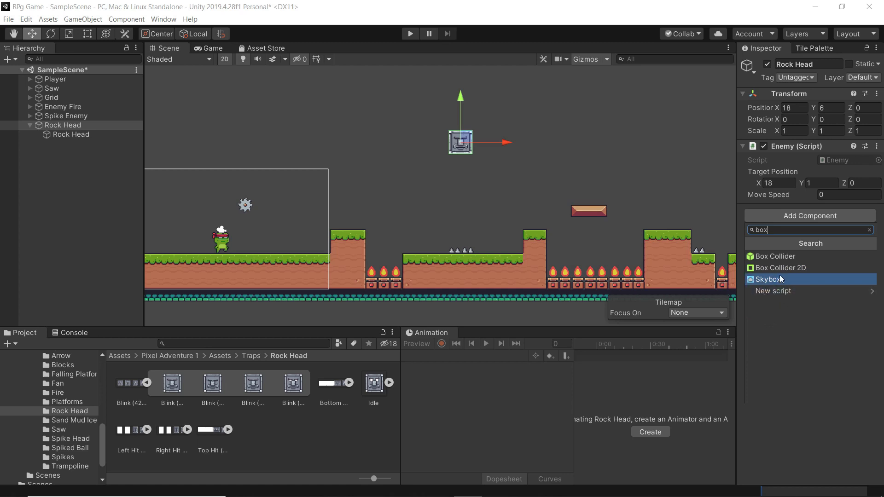
pyautogui.click(782, 268)
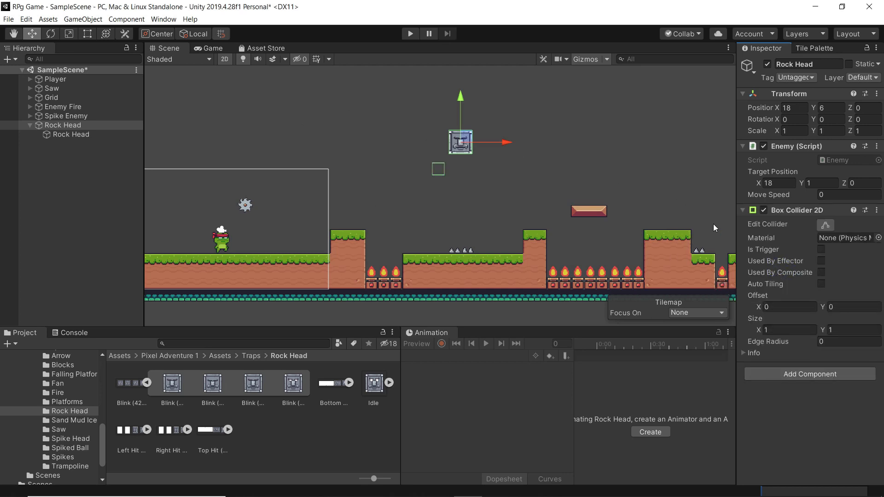
# Reshape the parent's box collider over the Rock Head sprite, about 1.67 by 1.24 in size with offset about X 1.81, Y 2.27
pyautogui.click(827, 226)
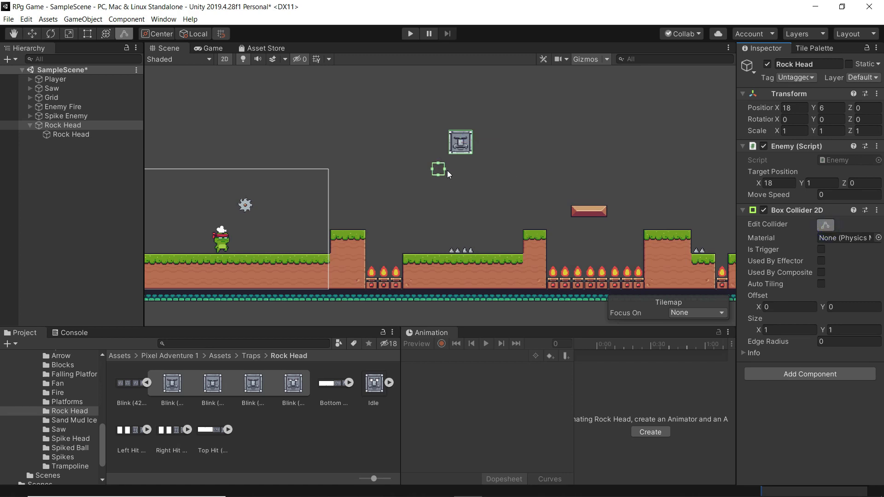
pyautogui.moveTo(444, 170); pyautogui.dragTo(451, 153)
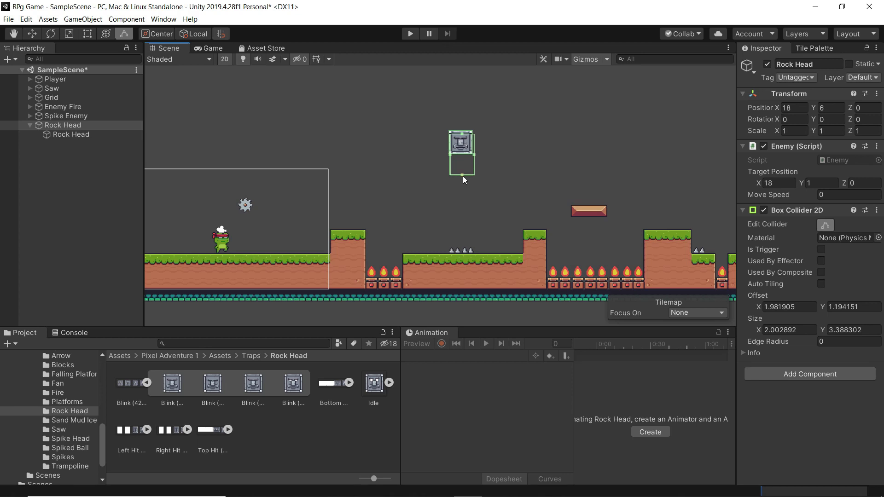
pyautogui.moveTo(463, 176); pyautogui.dragTo(471, 144)
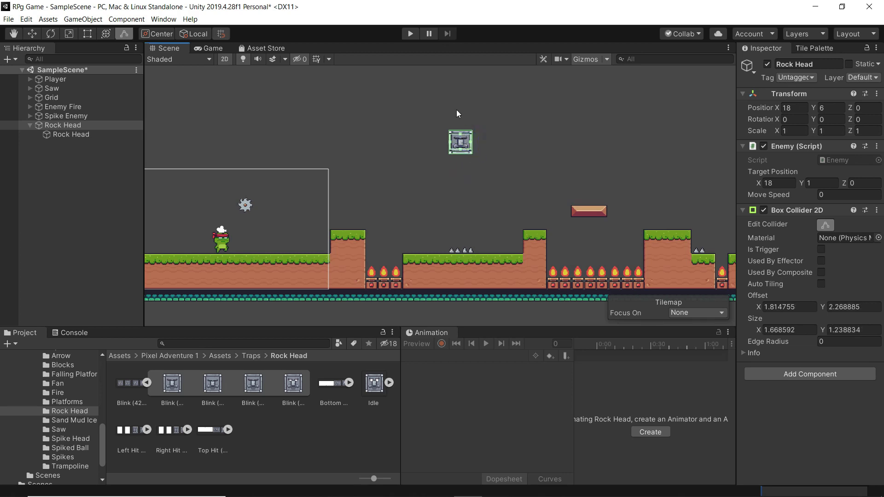
# Play-test the level with the parent's collider in place, watch the Rock Head in the Scene view, and stop the game
pyautogui.click(411, 34)
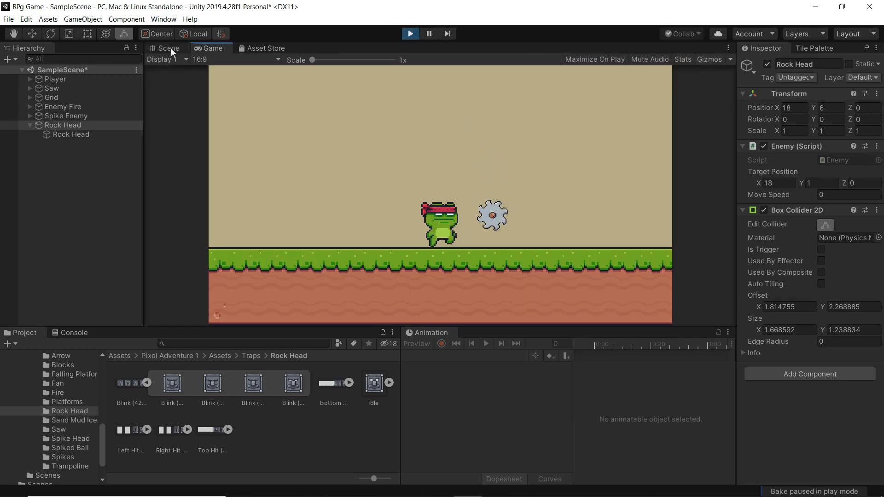
pyautogui.click(169, 49)
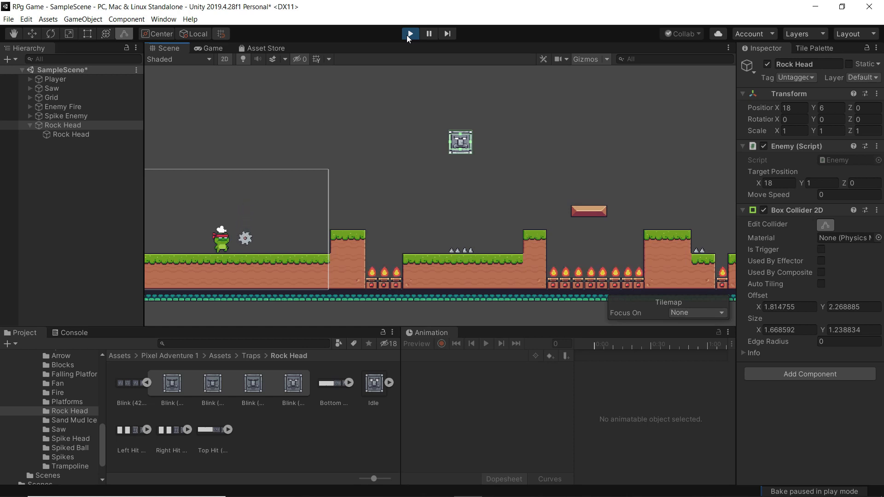
pyautogui.click(409, 34)
# Set the Move Speed of the parent Rock Head's Enemy script to 3
pyautogui.click(828, 342)
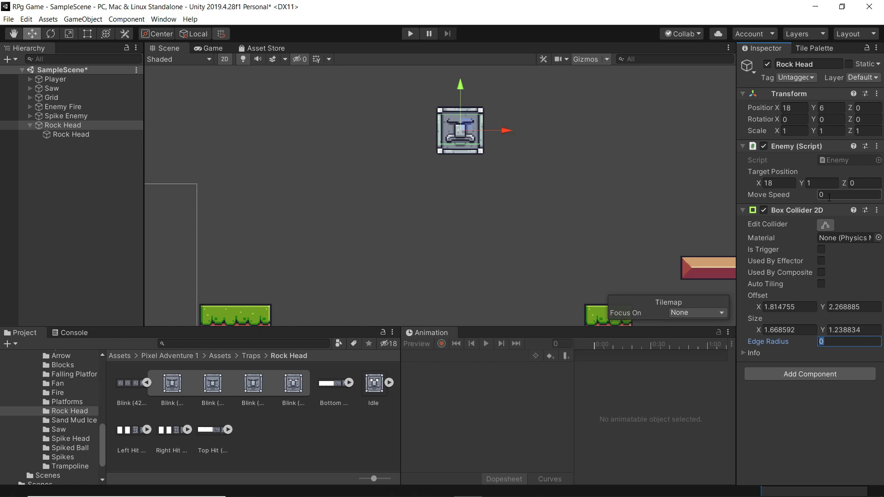
pyautogui.click(869, 195)
pyautogui.write('3')
# Play-test the new move speed, watch the Rock Head's descent in the Scene view, and stop the game
pyautogui.click(410, 34)
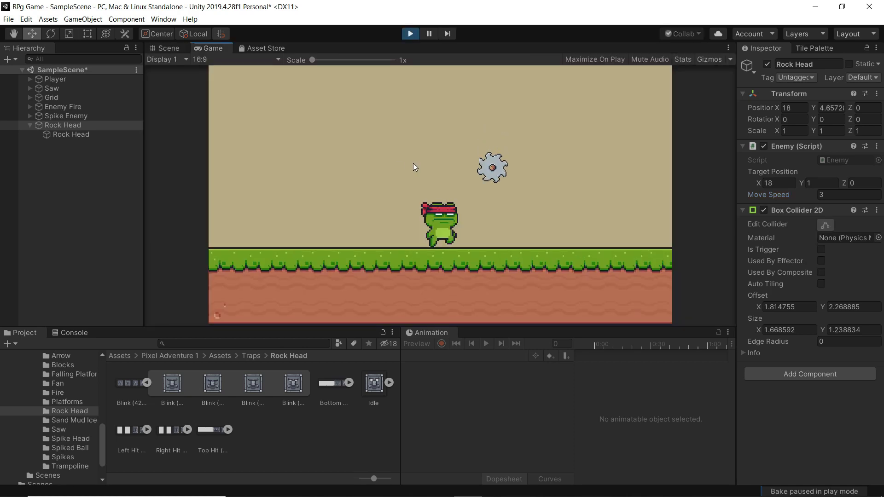
pyautogui.click(169, 47)
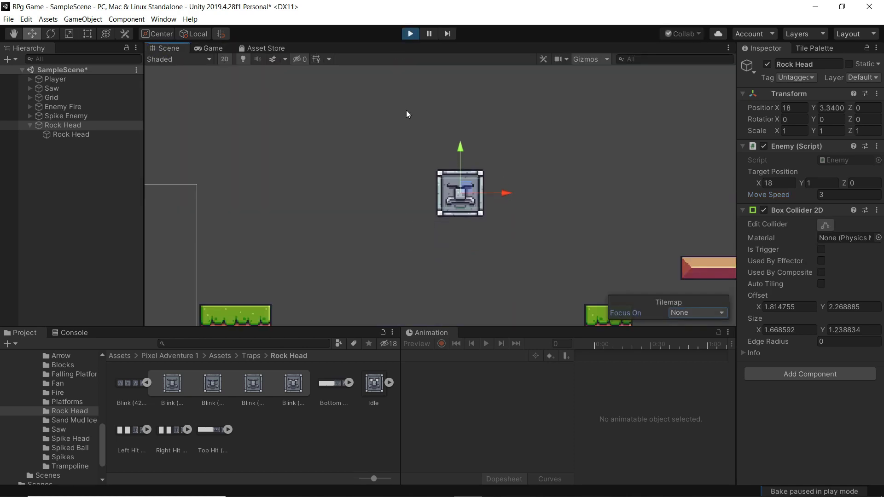
pyautogui.click(408, 34)
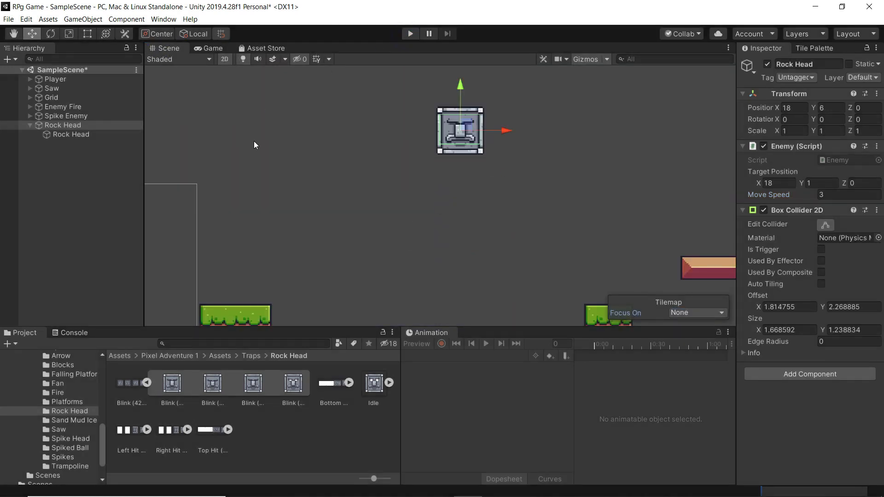
# Add a Box Collider 2D to the child Rock Head object
pyautogui.click(71, 134)
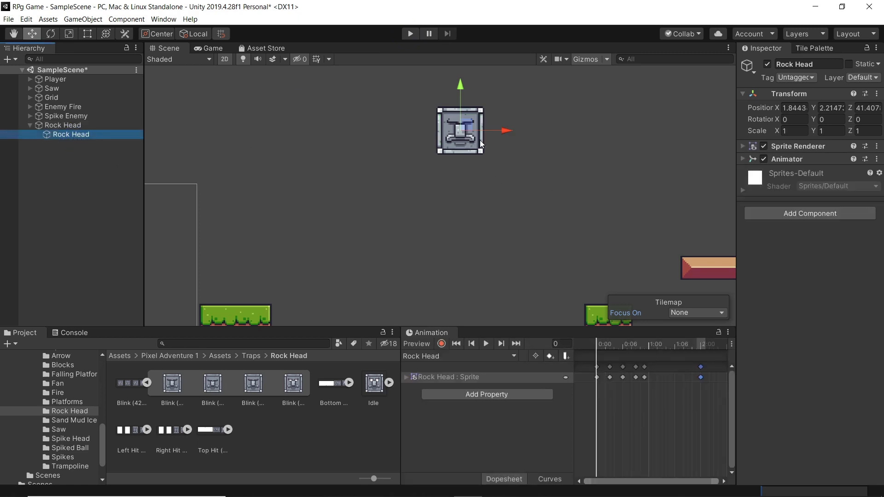
pyautogui.click(790, 214)
pyautogui.click(779, 265)
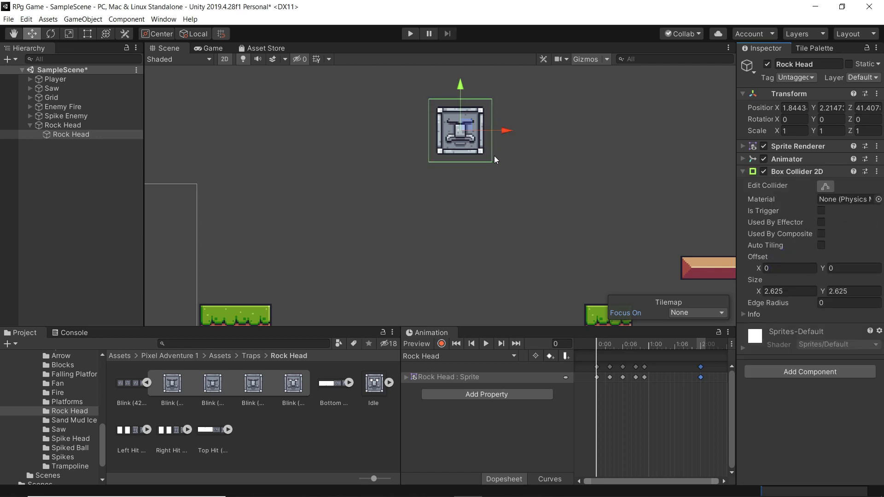
# Rename the child object under the parent Rock Head as Sprite
pyautogui.click(65, 125)
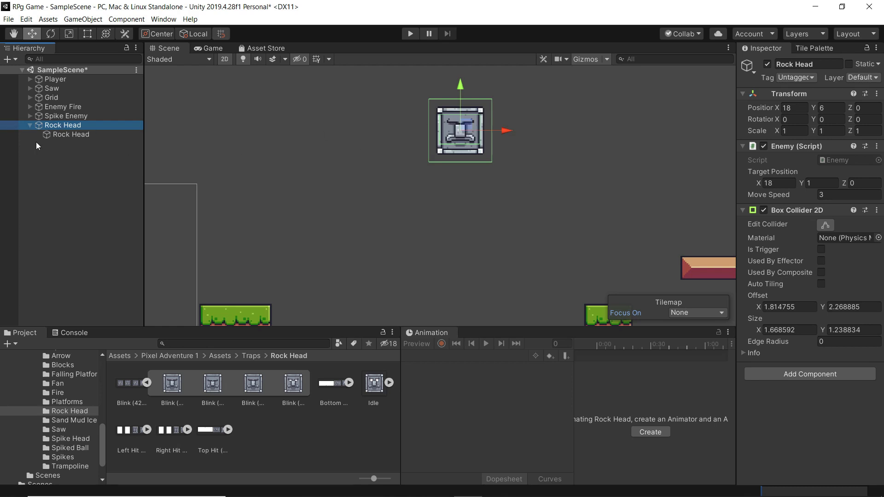
pyautogui.click(56, 134)
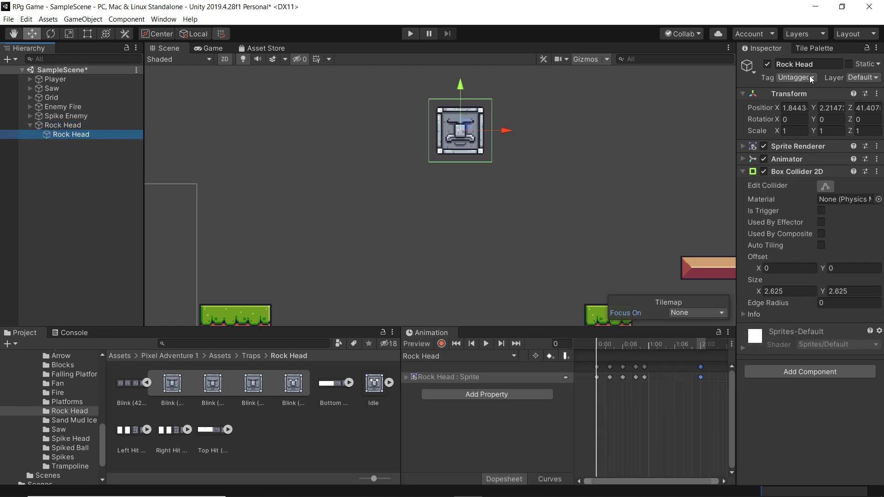
pyautogui.click(820, 67)
pyautogui.write('Sprite')
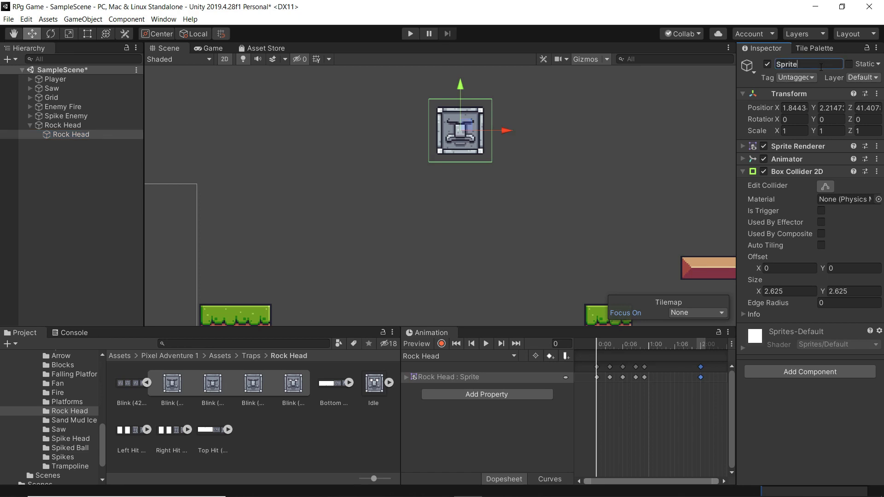
pyautogui.press('Return')
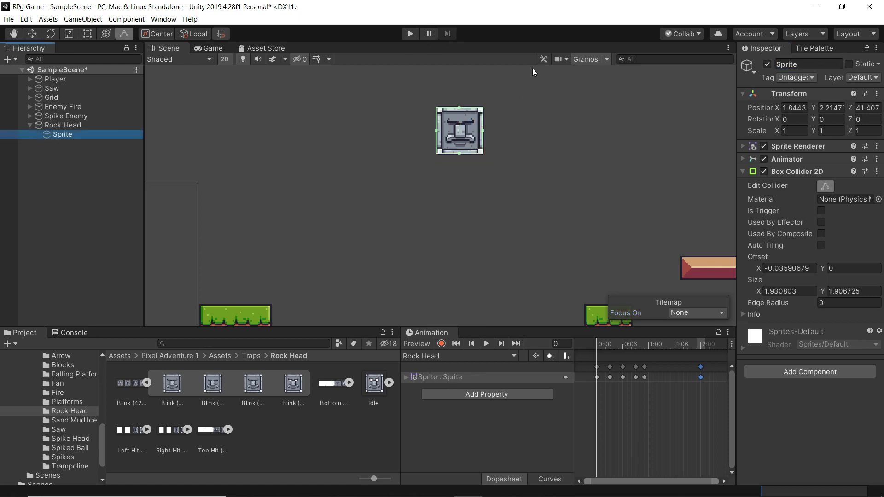
# Fit the Sprite's Box Collider 2D to the outer edges of the Rock Head image, about 1.96 by 1.97 in size
pyautogui.scroll(6, 455, 120)
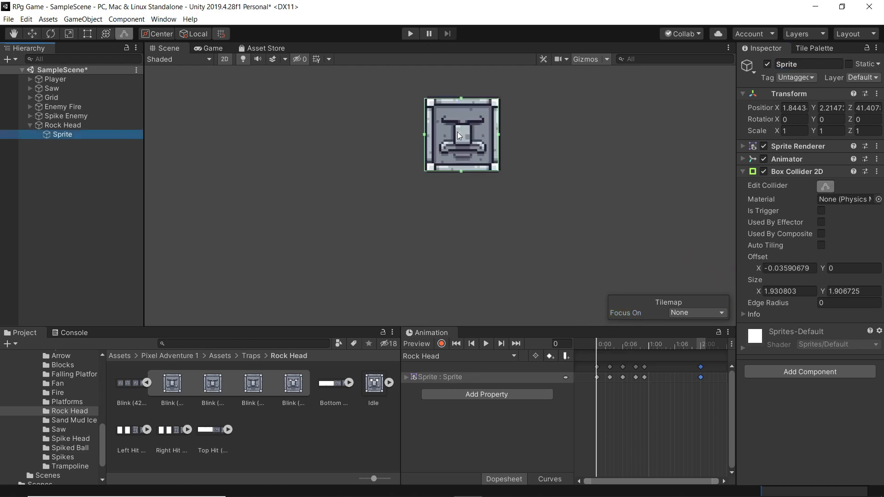
pyautogui.scroll(1, 470, 114)
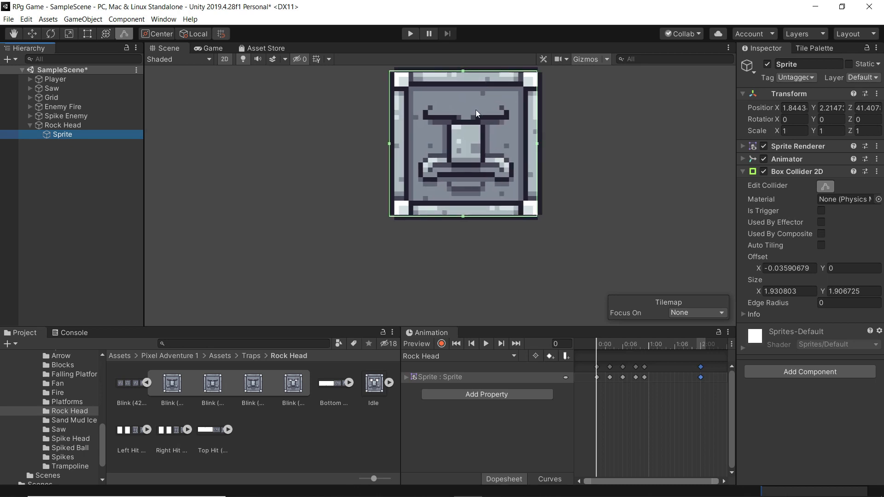
pyautogui.moveTo(476, 110); pyautogui.dragTo(475, 154, button='middle')
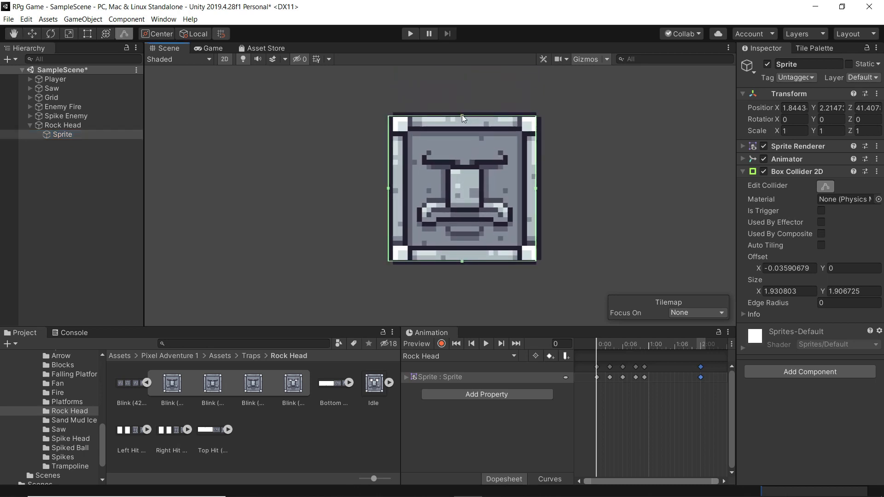
pyautogui.moveTo(462, 115); pyautogui.dragTo(463, 112)
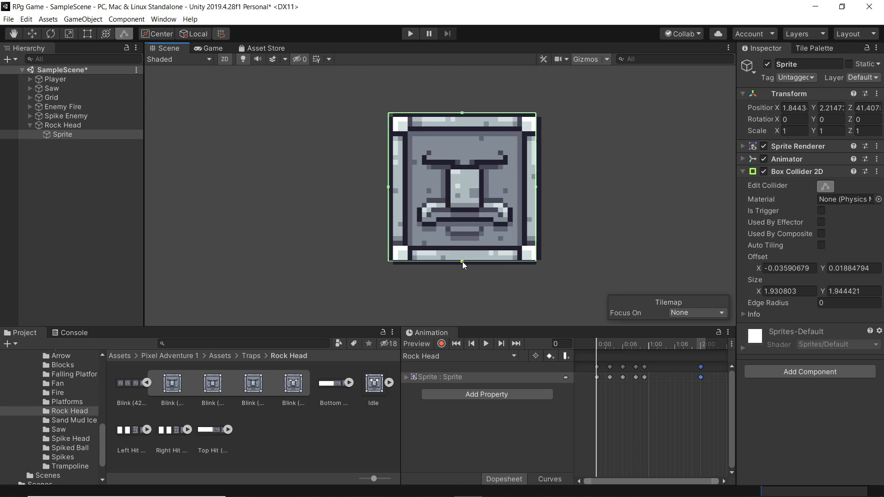
pyautogui.moveTo(462, 262); pyautogui.dragTo(462, 263)
pyautogui.moveTo(537, 191); pyautogui.dragTo(540, 186)
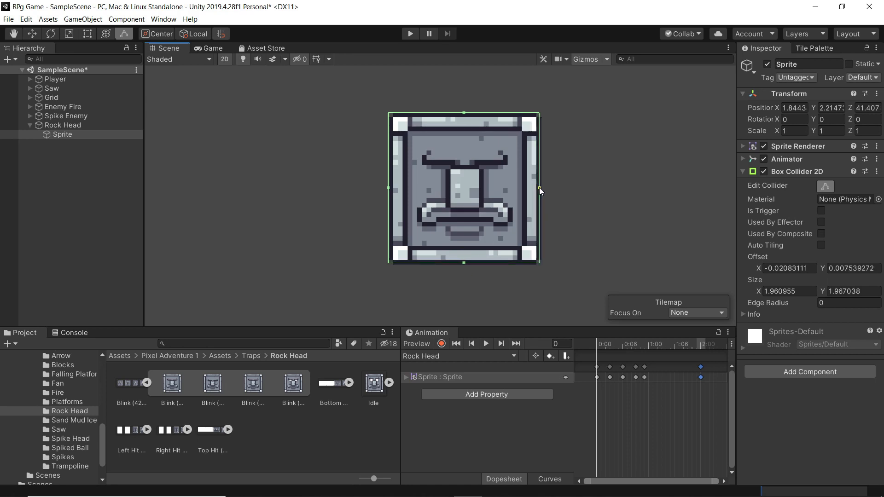
# Remove the Box Collider 2D component from the parent Rock Head object
pyautogui.click(66, 126)
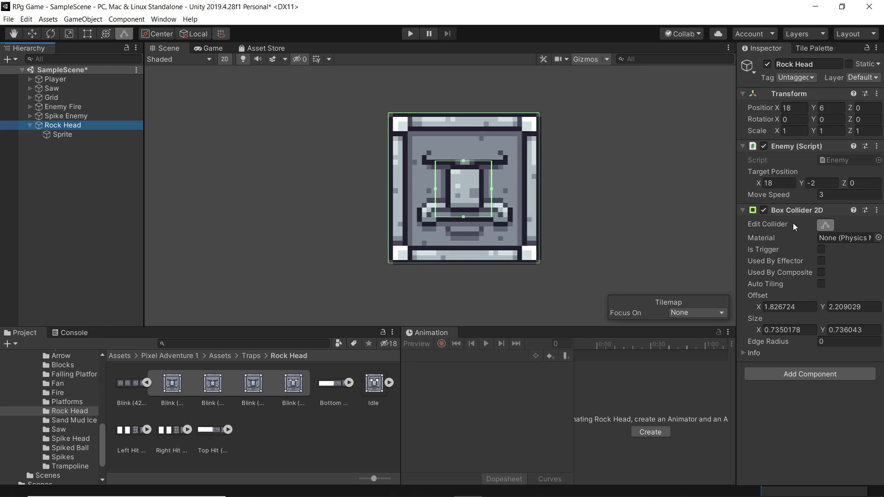
pyautogui.click(877, 210)
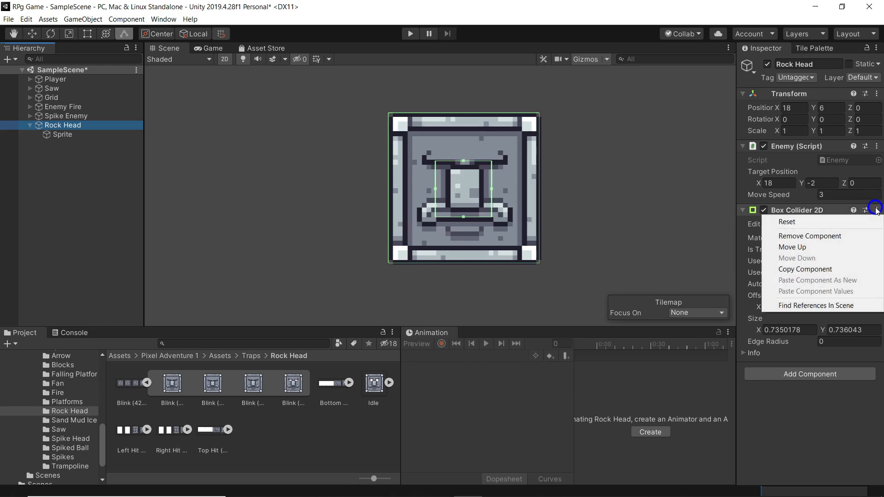
pyautogui.click(794, 236)
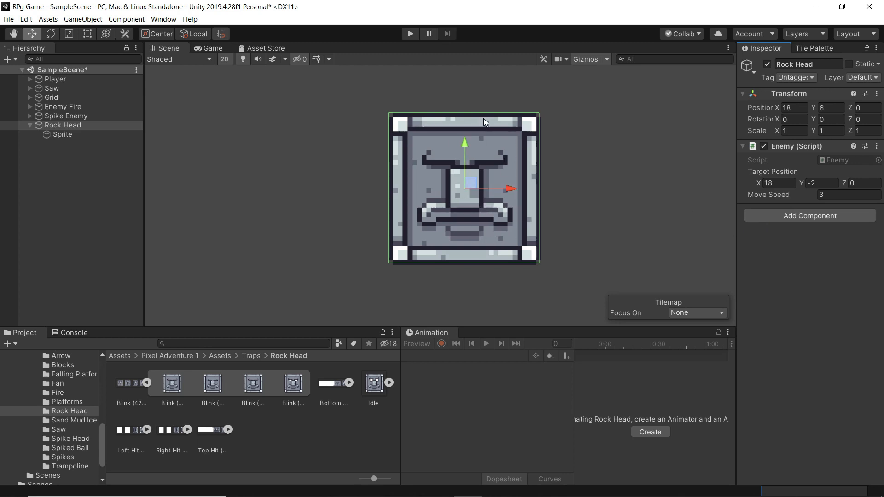
# Play-test the level up to the Rock Head, check how the player collides with it, and stop the game
pyautogui.click(411, 33)
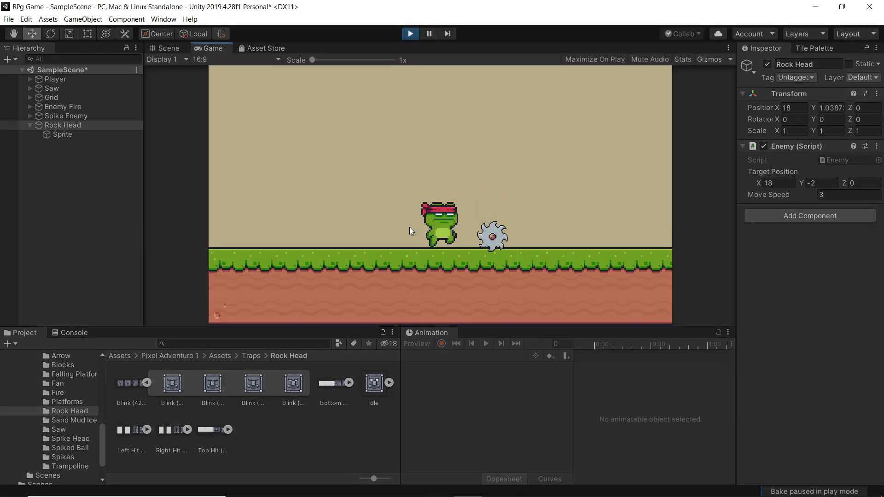
pyautogui.press('Right')
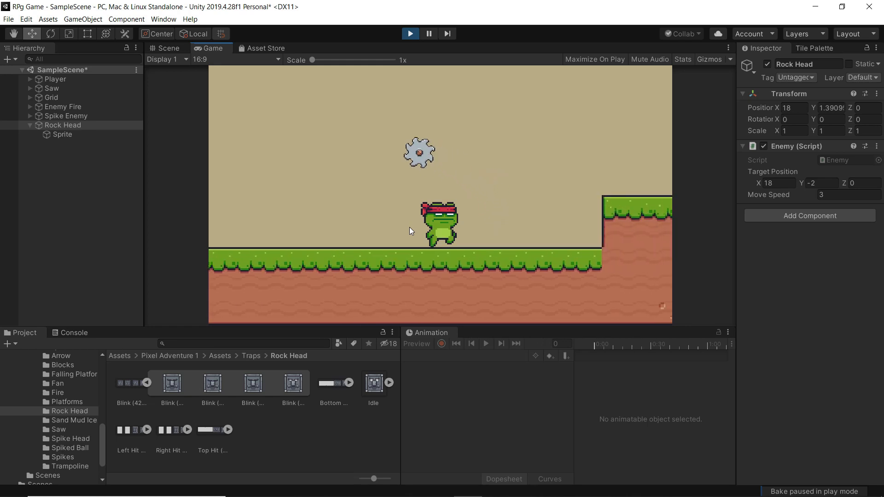
pyautogui.press('space')
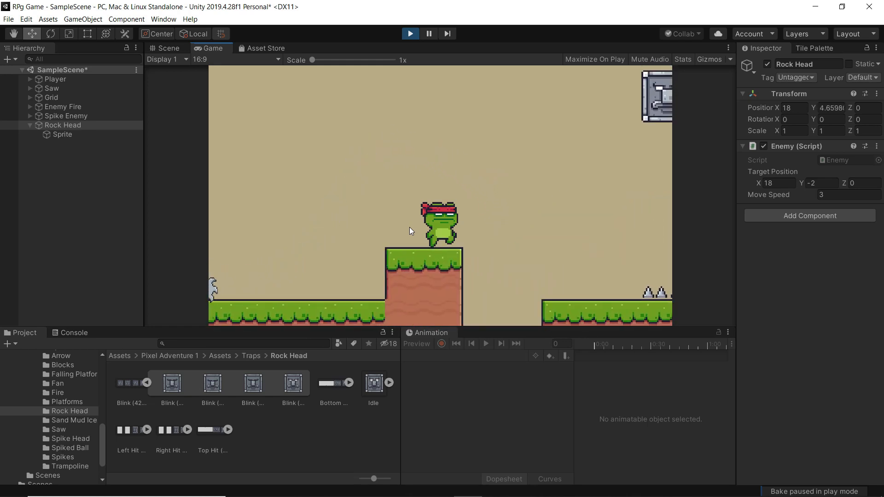
pyautogui.press('space')
pyautogui.press('Right')
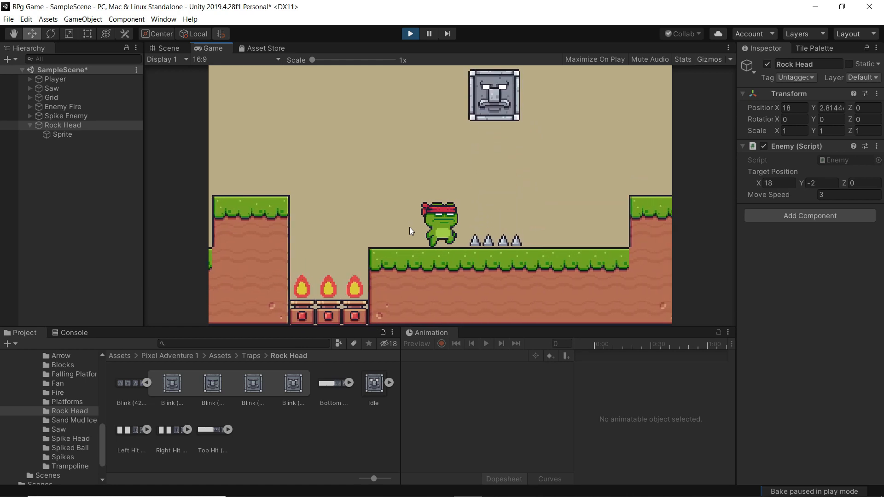
pyautogui.press('space')
pyautogui.press('Right')
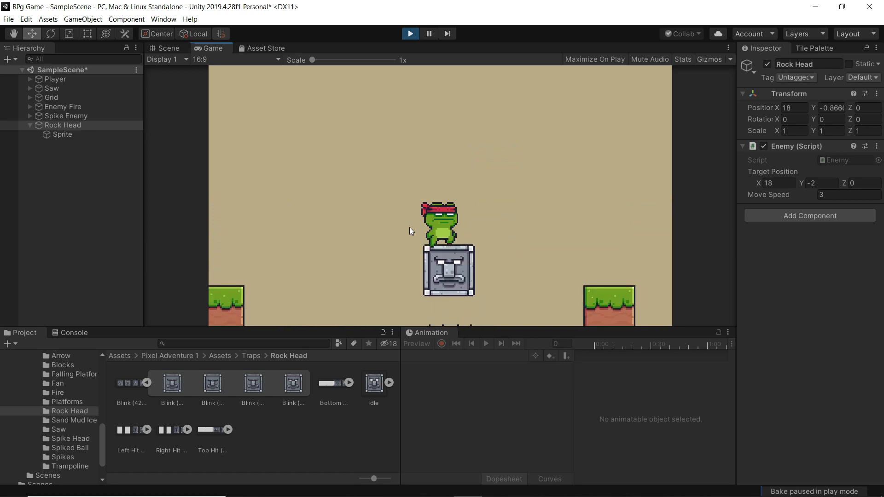
pyautogui.press('Right')
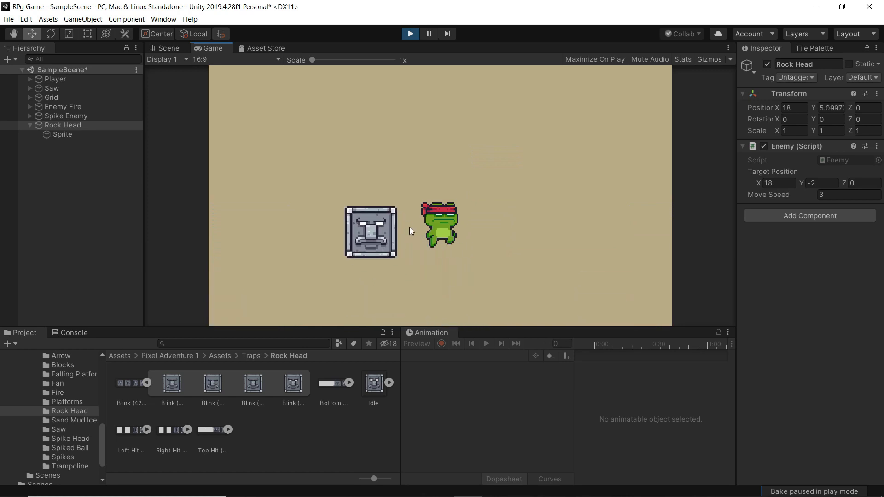
pyautogui.press('space')
pyautogui.press('Left')
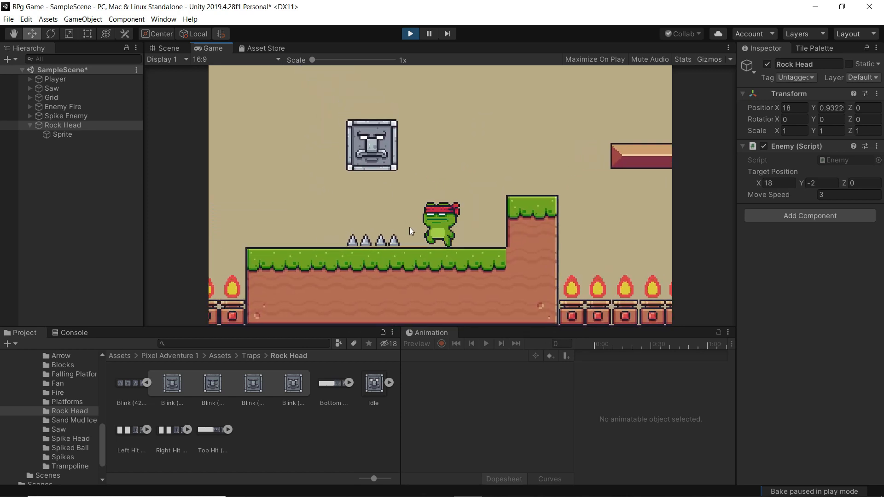
pyautogui.press('Right')
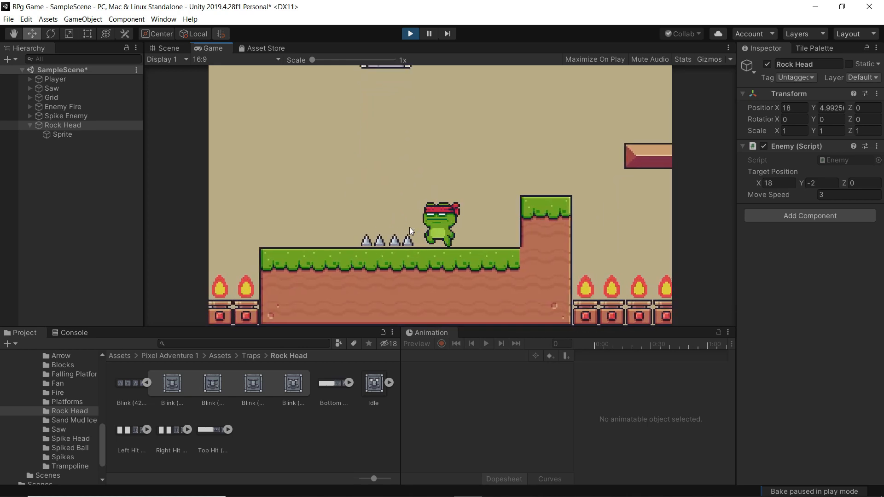
pyautogui.press('space')
pyautogui.press('Left')
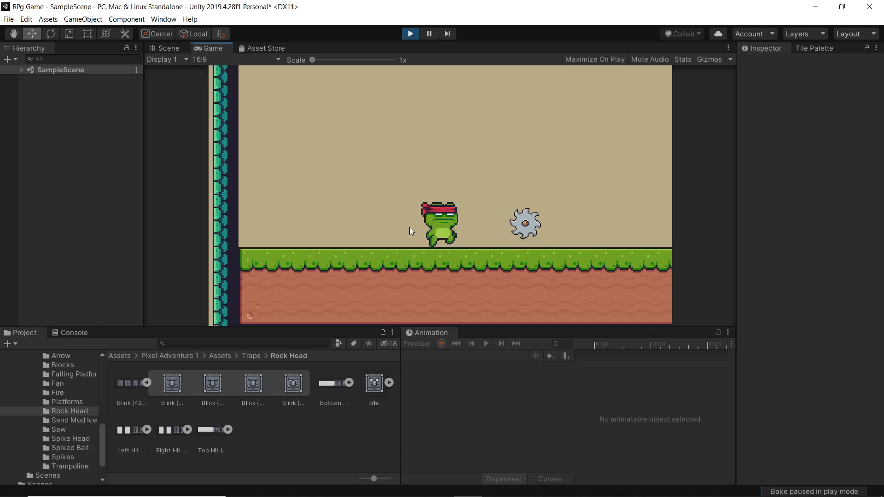
pyautogui.click(409, 33)
# Set the Target Position Y of the parent Rock Head's Enemy script to -1 and collapse its hierarchy entry
pyautogui.scroll(-5, 351, 146)
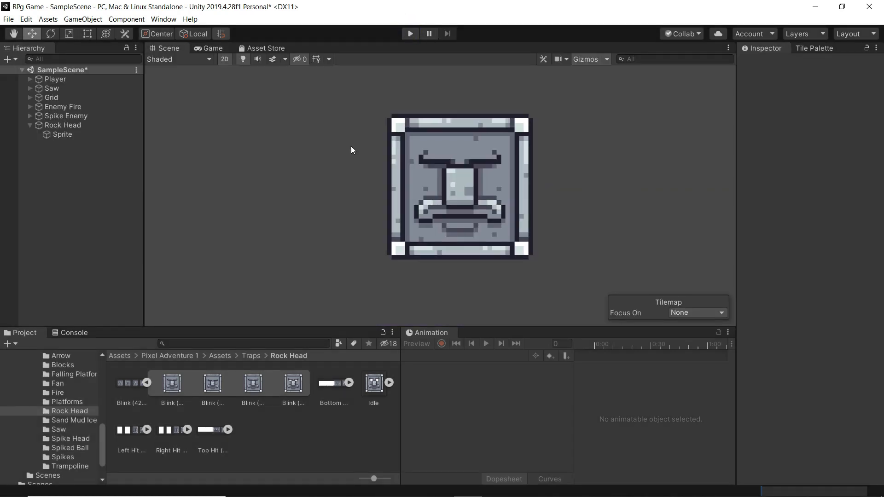
pyautogui.click(67, 125)
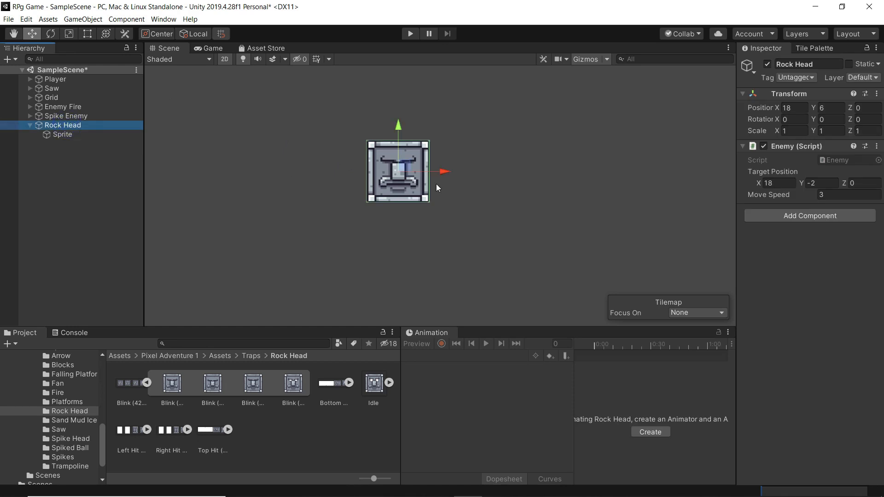
pyautogui.scroll(-1, 625, 186)
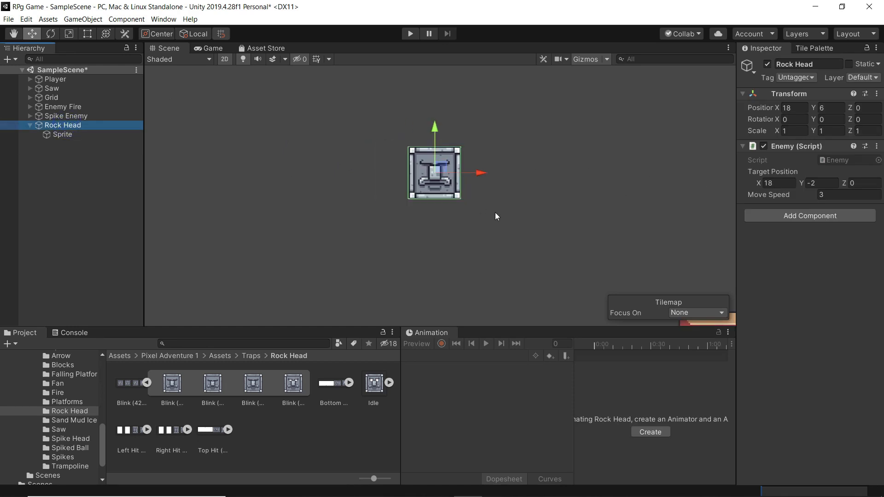
pyautogui.moveTo(495, 215); pyautogui.dragTo(523, 209, button='middle')
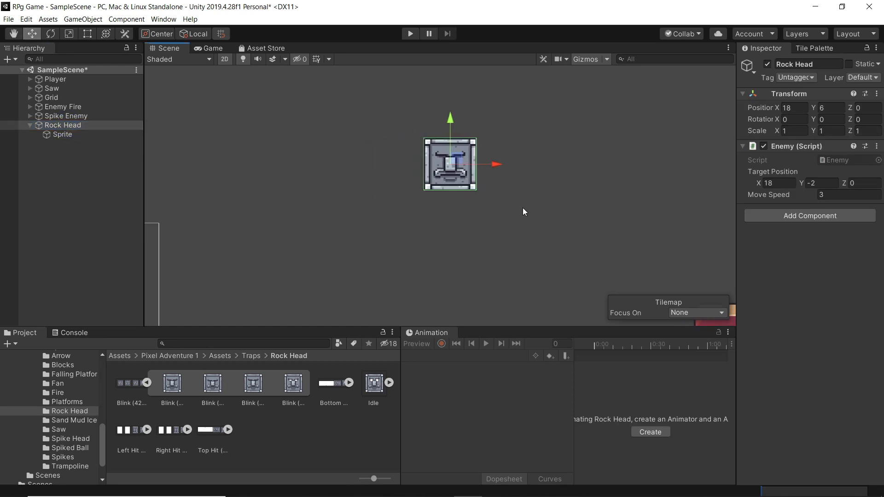
pyautogui.click(819, 183)
pyautogui.write('1')
pyautogui.press('Return')
pyautogui.click(30, 126)
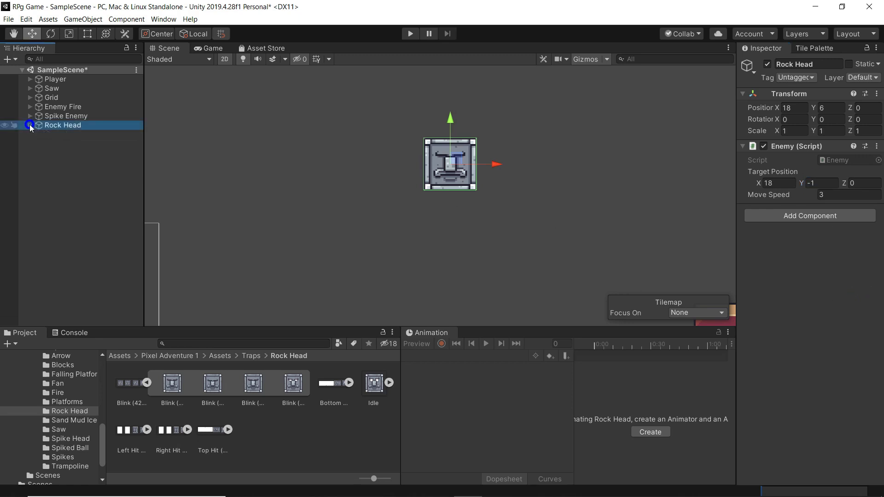
# Open the Spike Head traps folder and inspect its Left Hit and Right Hit sprite sheets
pyautogui.scroll(-3, 385, 205)
pyautogui.moveTo(371, 247); pyautogui.dragTo(507, 178, button='middle')
pyautogui.scroll(-3, 493, 189)
pyautogui.moveTo(557, 194); pyautogui.dragTo(524, 197, button='middle')
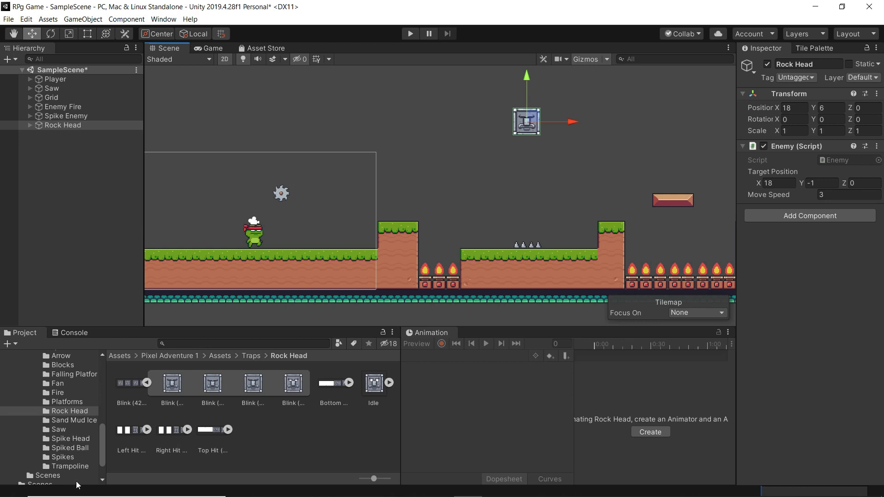
pyautogui.click(69, 441)
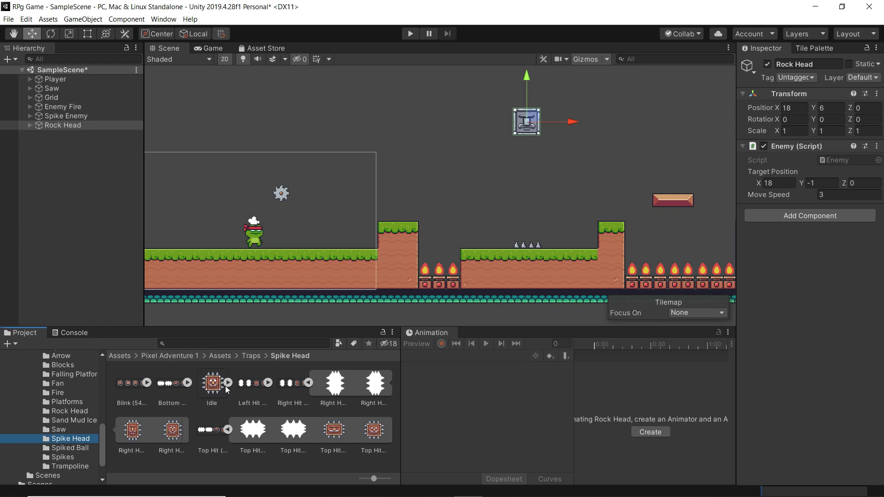
pyautogui.click(250, 383)
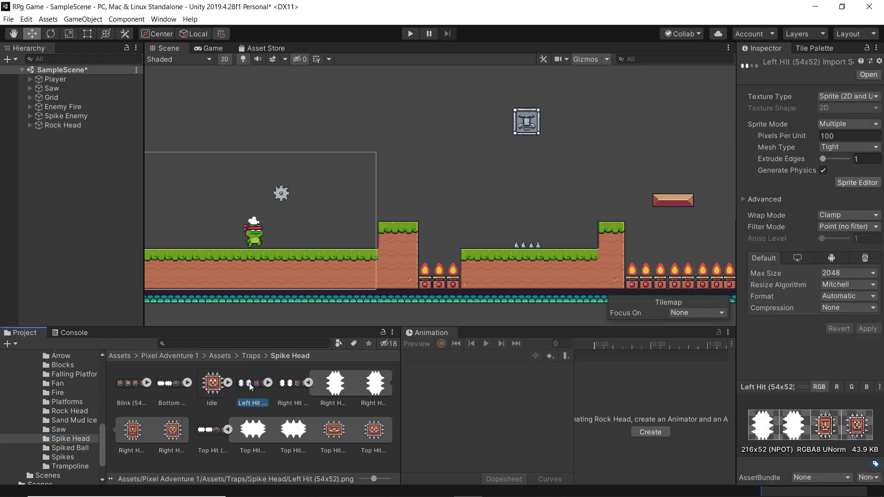
pyautogui.click(297, 382)
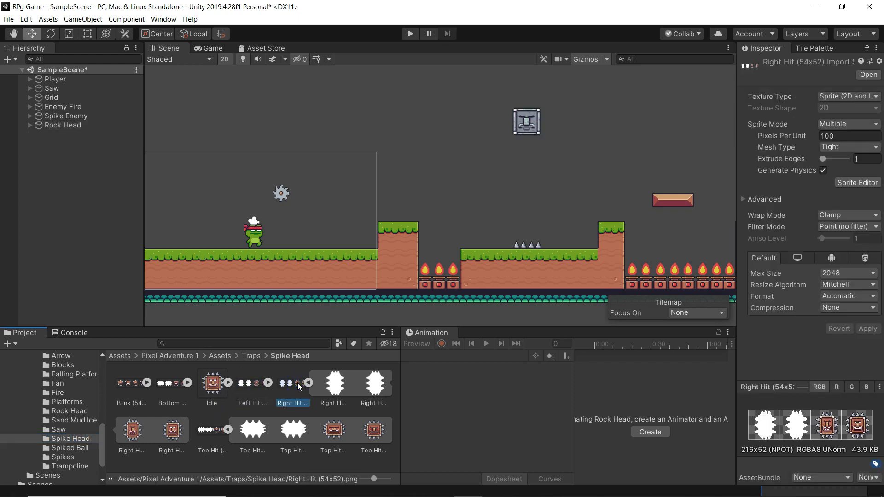
# Expand the Left Hit sprite sheet in the Spike Head folder and compare the last two Top Hit sprites
pyautogui.click(268, 383)
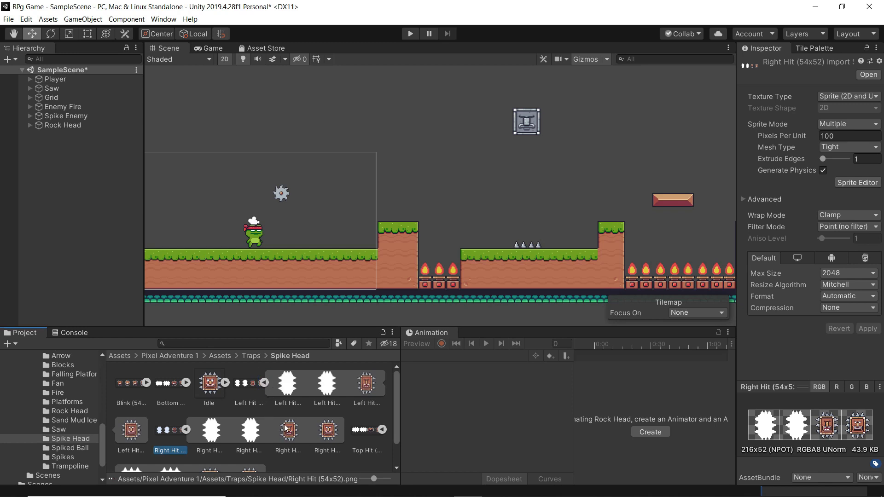
pyautogui.scroll(-1, 286, 428)
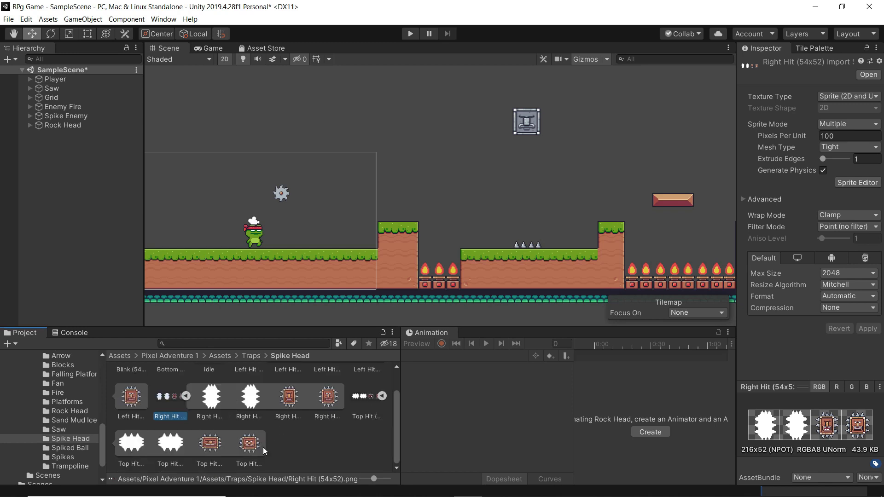
pyautogui.click(214, 446)
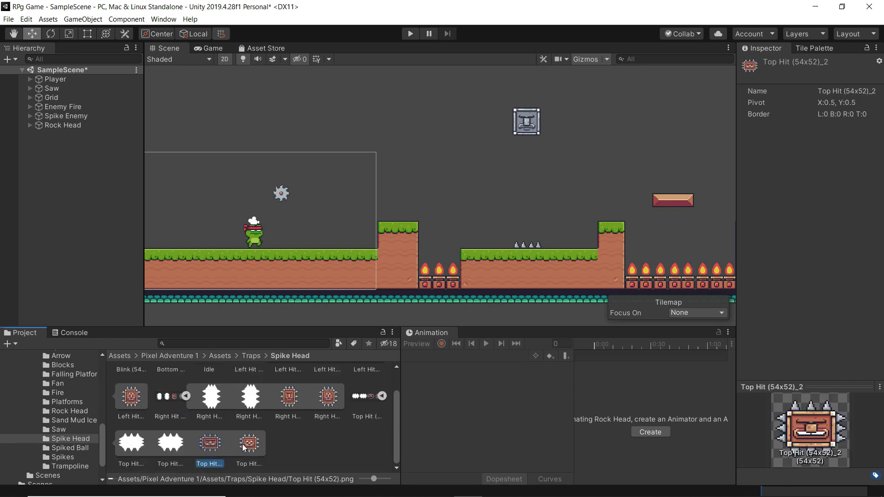
pyautogui.click(243, 445)
pyautogui.click(215, 444)
pyautogui.click(236, 446)
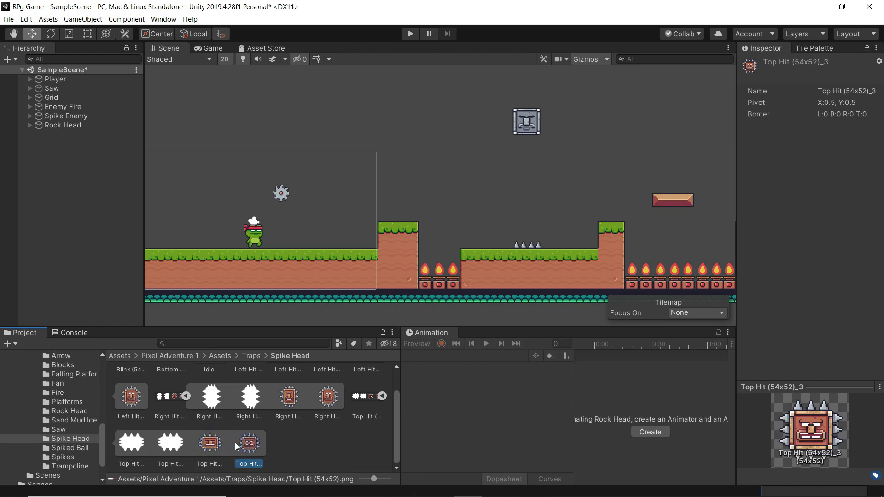
pyautogui.click(214, 445)
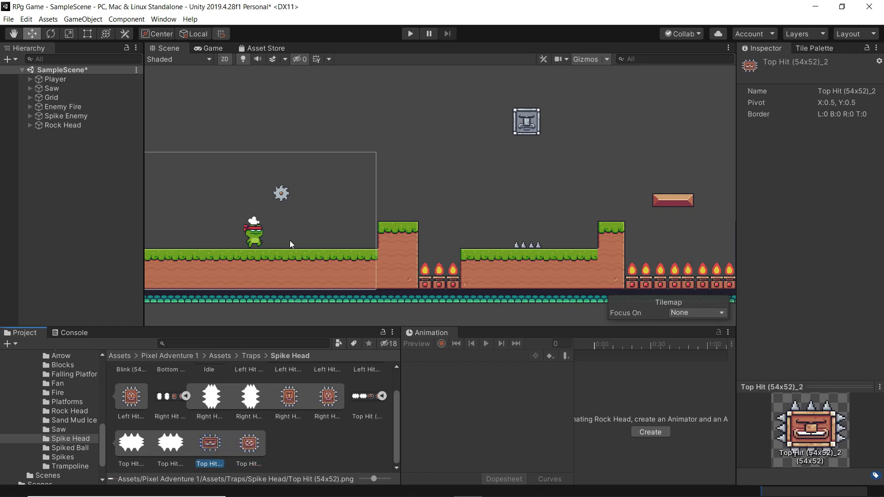
# Place sprites Top Hit (54x52)_2 and Top Hit (54x52)_3 together in the scene as one animated object, just beyond the saw
pyautogui.moveTo(290, 244); pyautogui.dragTo(357, 234, button='middle')
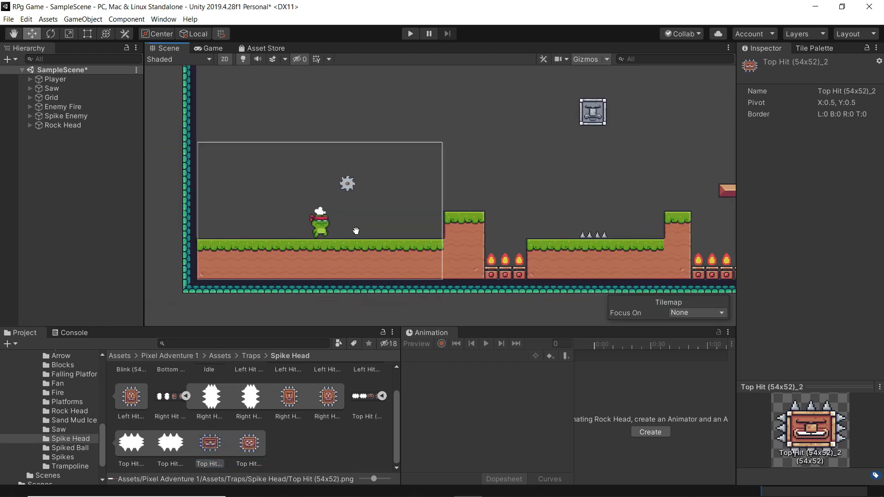
pyautogui.click(208, 446)
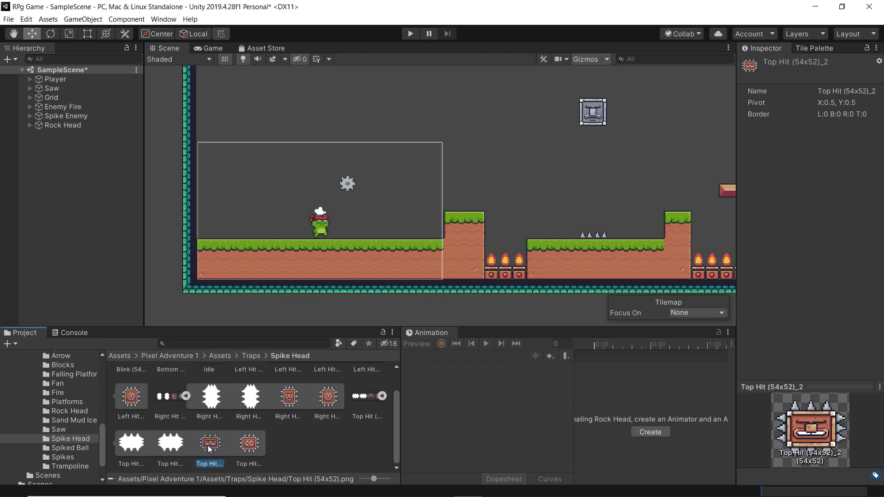
pyautogui.keyDown('ctrl'); pyautogui.click(249, 446); pyautogui.keyUp('ctrl')
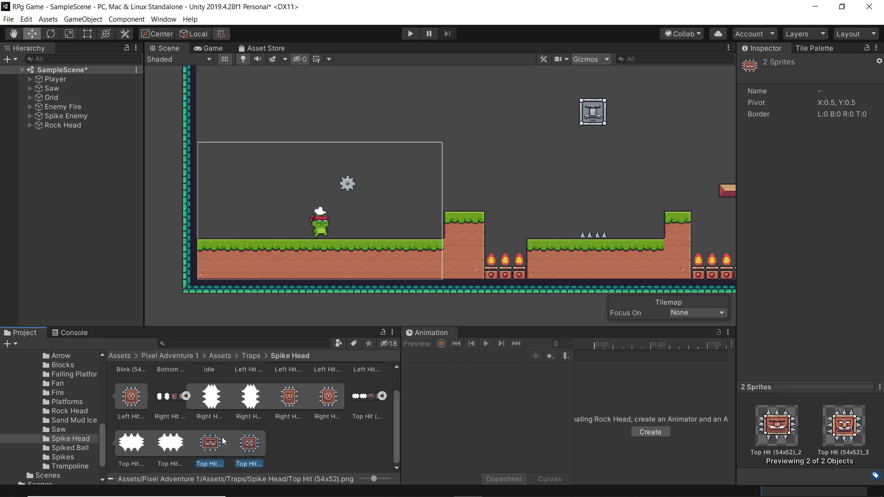
pyautogui.moveTo(210, 446); pyautogui.dragTo(353, 275)
pyautogui.moveTo(388, 212); pyautogui.dragTo(389, 206)
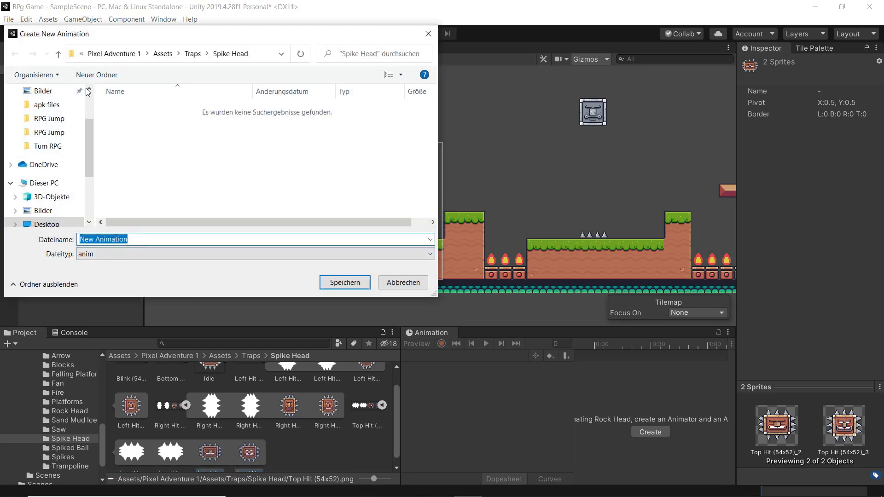
# Save the new animation as "Spike head" in the RPg Game project's Assets/Animation folder
pyautogui.click(165, 56)
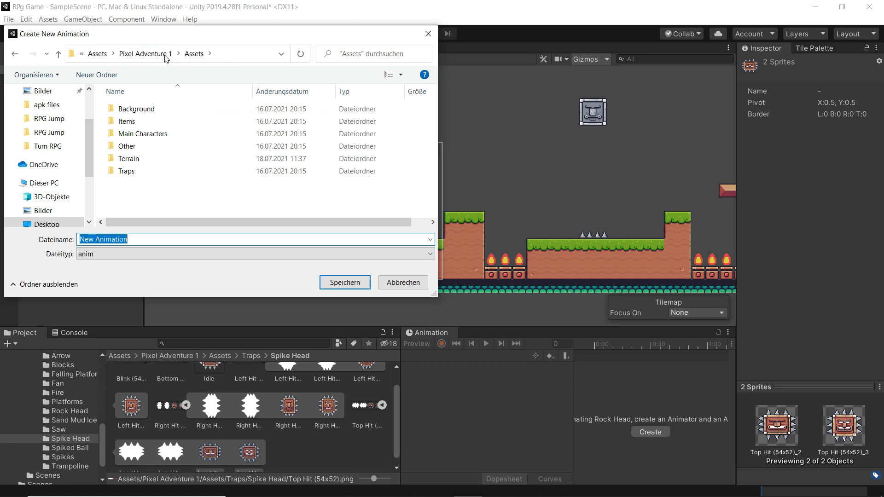
pyautogui.click(131, 55)
pyautogui.doubleClick(127, 109)
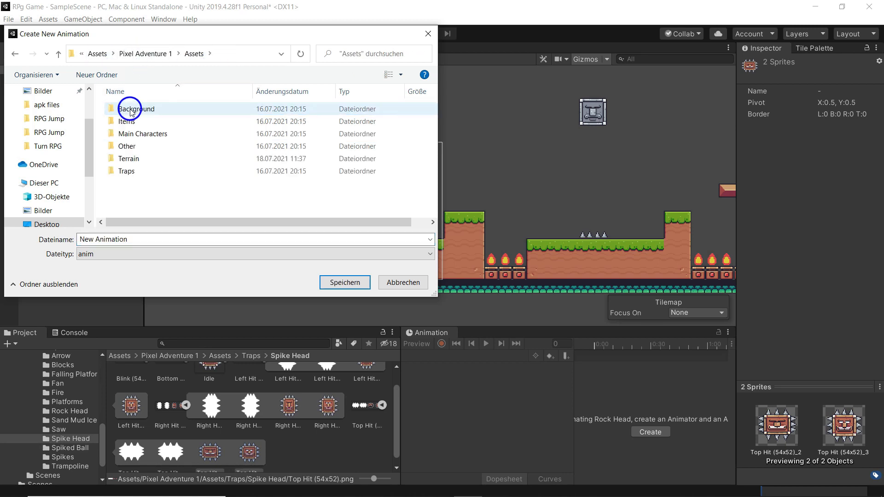
pyautogui.click(98, 56)
pyautogui.click(93, 54)
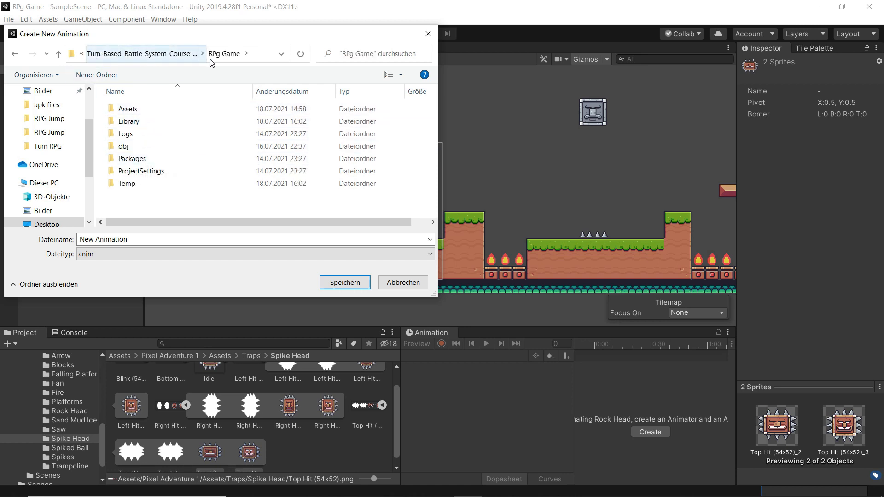
pyautogui.doubleClick(129, 109)
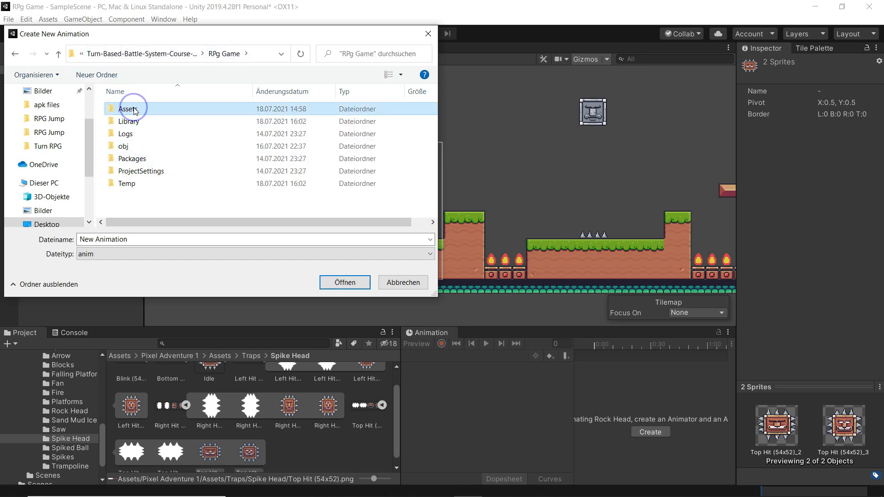
pyautogui.doubleClick(138, 111)
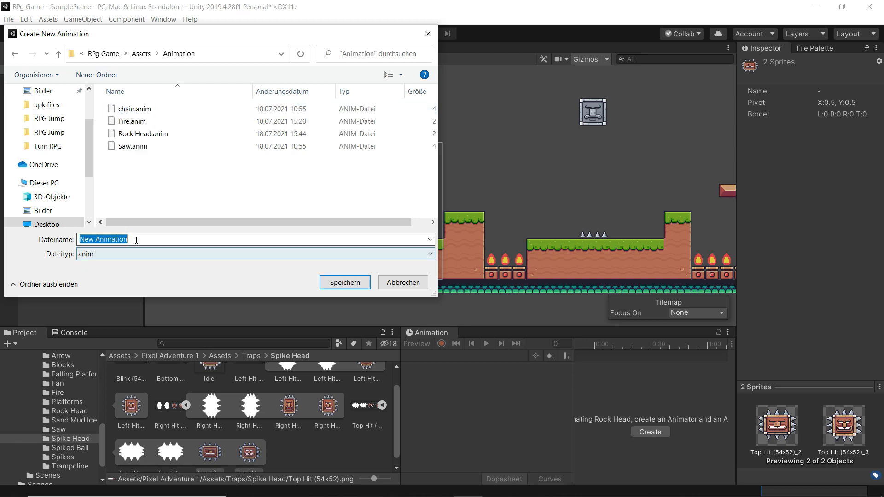
pyautogui.write('Spike head')
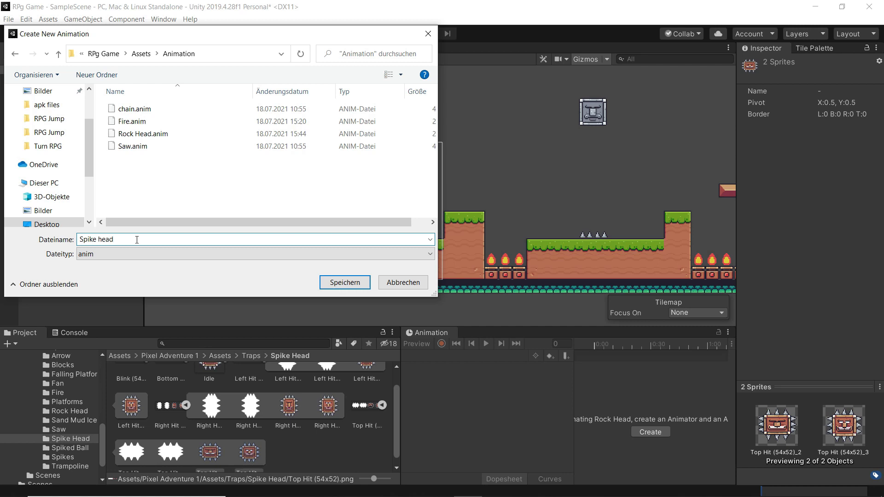
pyautogui.press('Return')
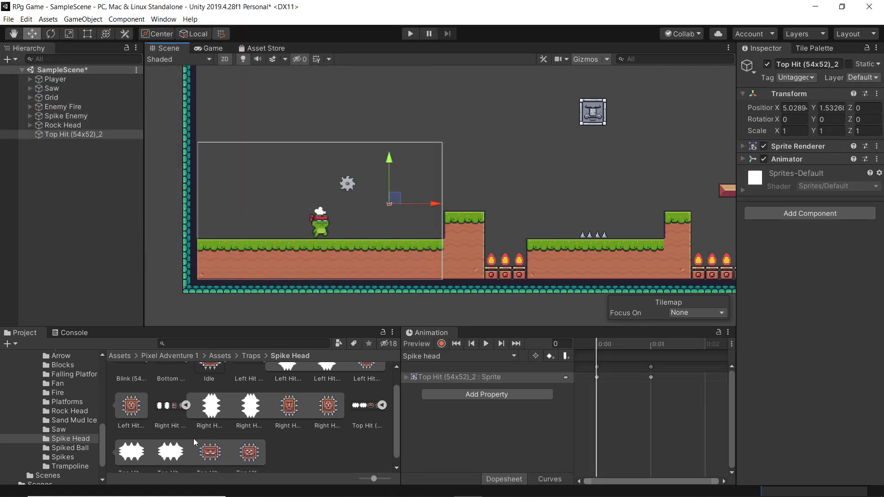
# Set the Right Hit (54x52) sprite sheet to 16 pixels per unit and apply the import settings
pyautogui.click(168, 414)
pyautogui.click(836, 135)
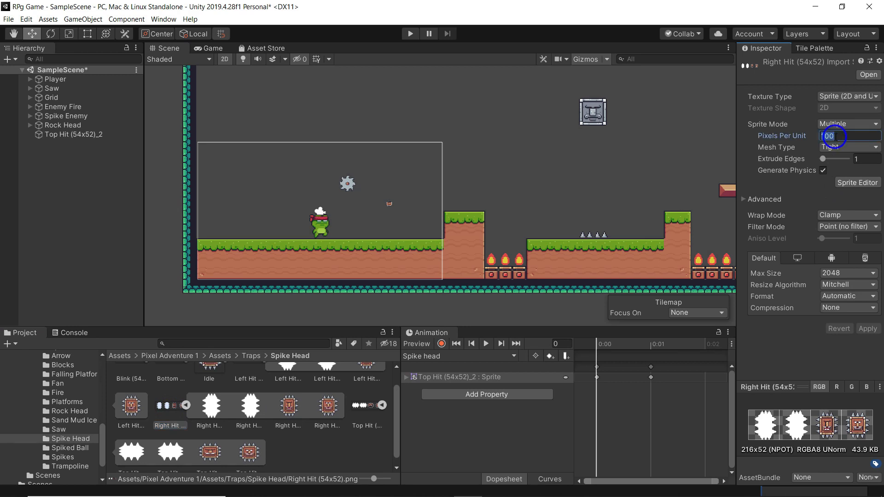
pyautogui.write('16')
pyautogui.click(868, 329)
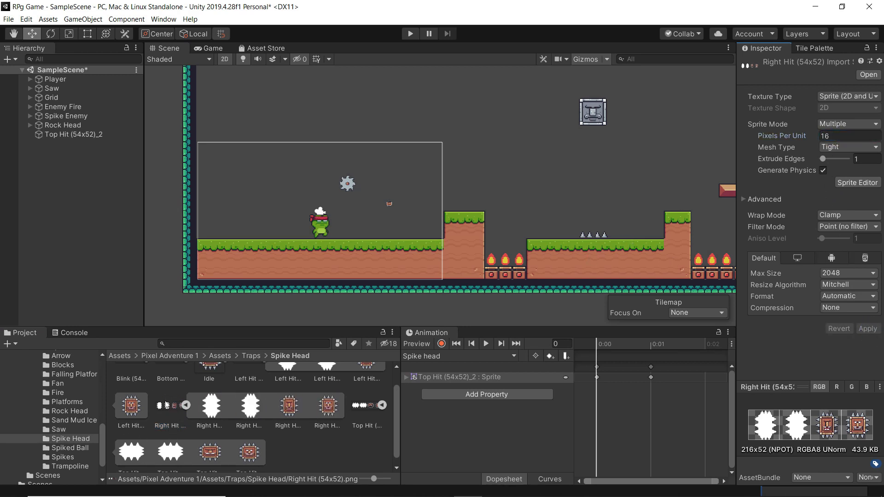
# Set the Top Hit (54x52) sprite sheet to 16 pixels per unit and apply the import settings
pyautogui.click(382, 413)
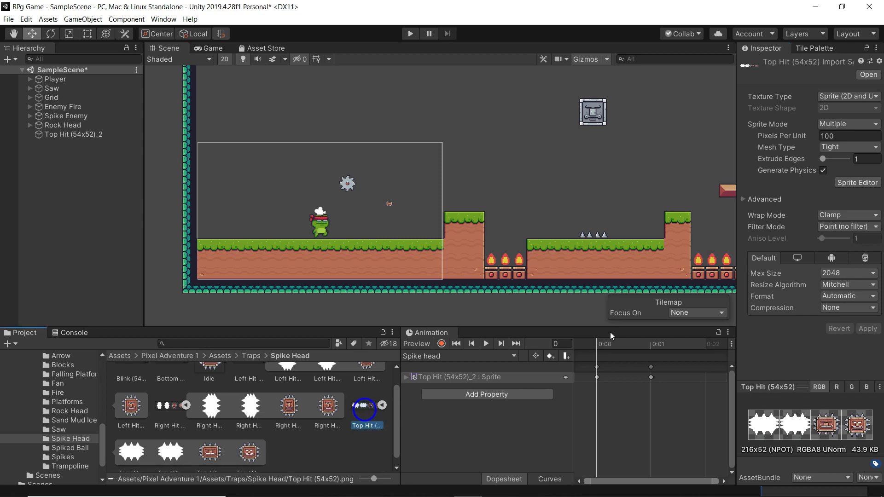
pyautogui.click(838, 136)
pyautogui.write('16')
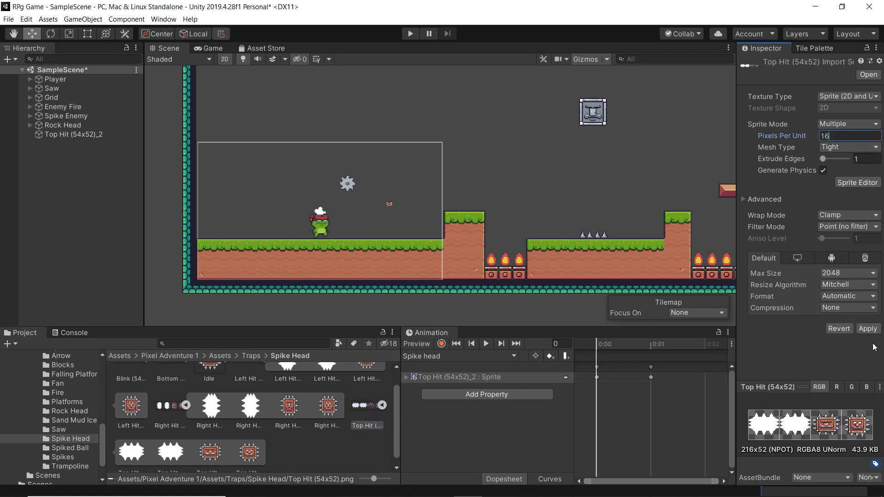
pyautogui.click(868, 328)
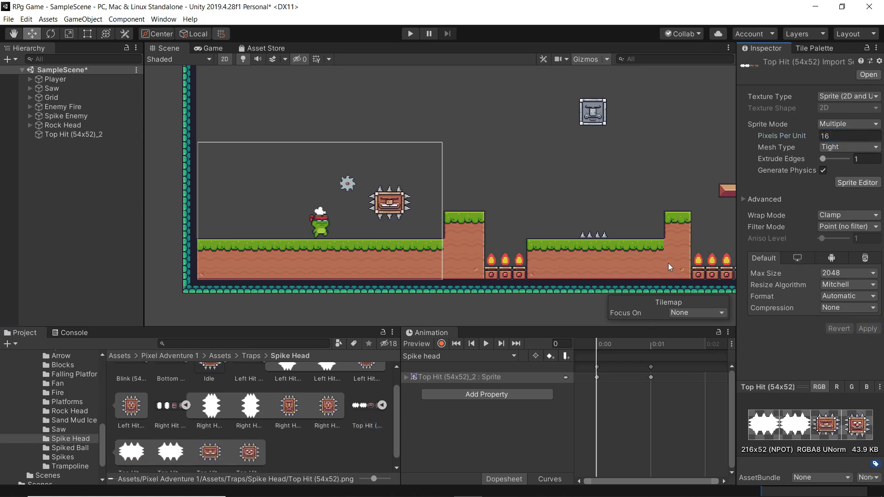
# Stretch the Spike head animation so its second sprite keyframe sits at 1:00, and preview the clip
pyautogui.click(485, 343)
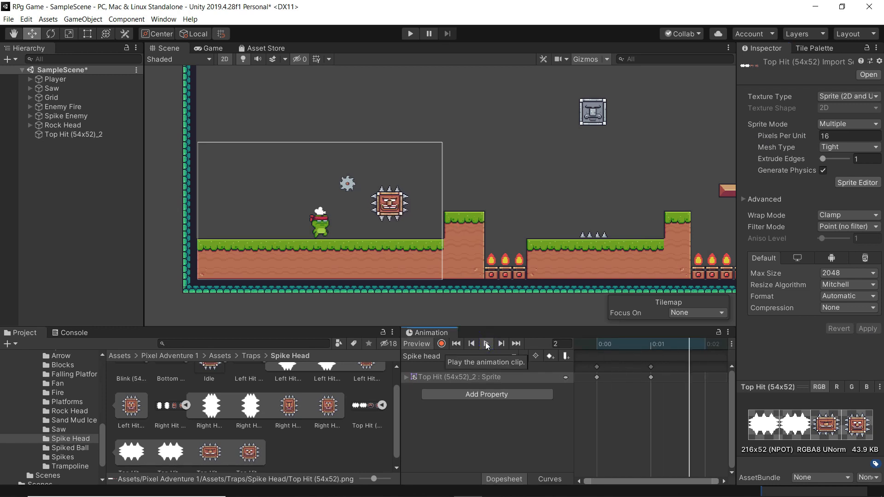
pyautogui.scroll(-5, 626, 393)
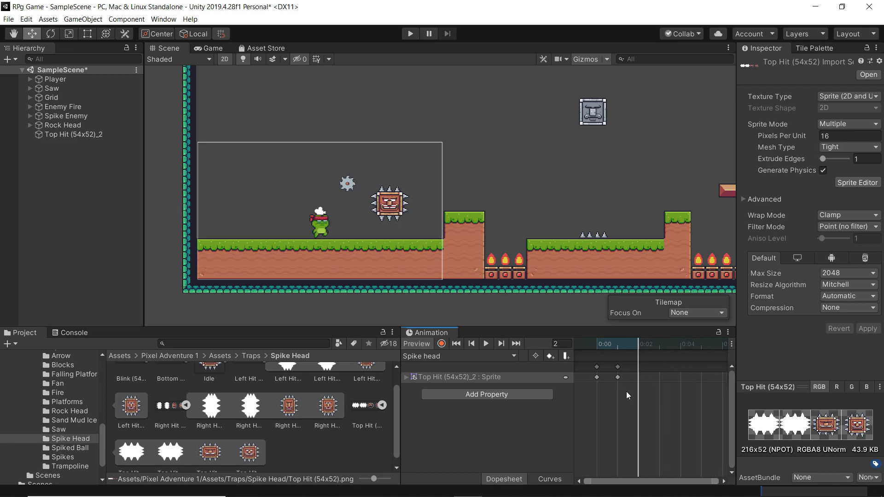
pyautogui.scroll(-1, 628, 385)
pyautogui.click(615, 377)
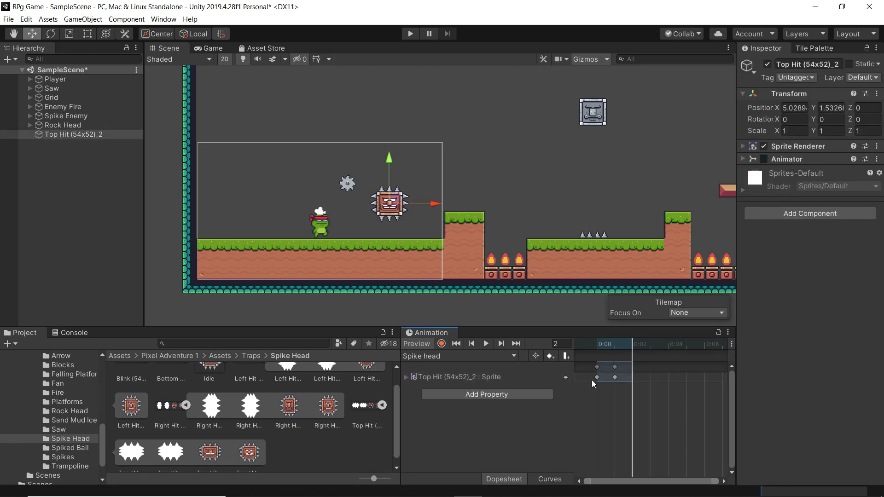
pyautogui.moveTo(592, 382); pyautogui.dragTo(640, 426)
pyautogui.scroll(-3, 630, 413)
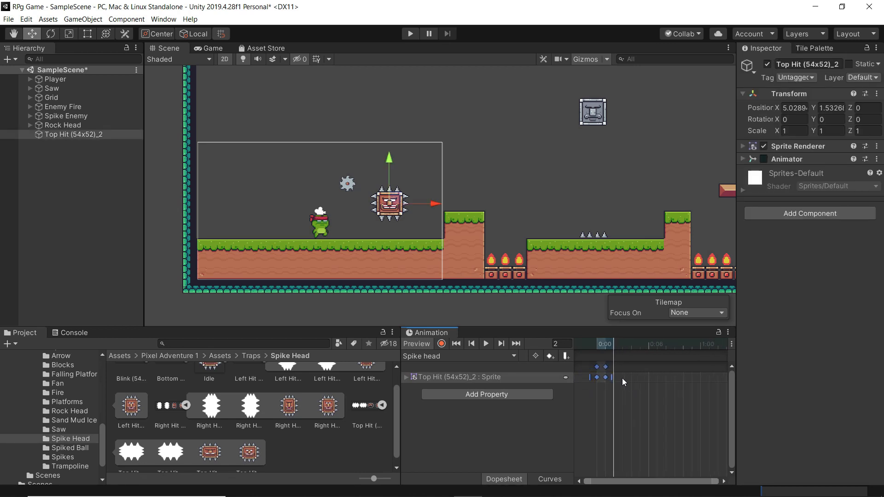
pyautogui.moveTo(613, 377); pyautogui.dragTo(694, 372)
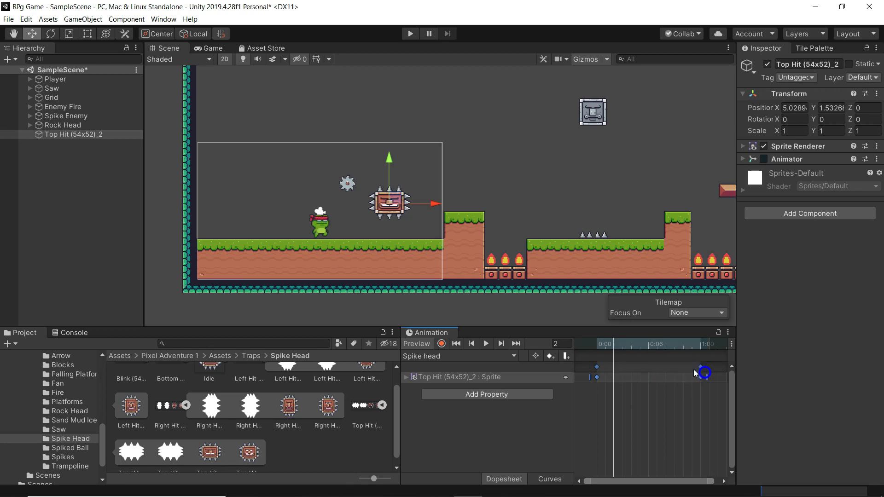
pyautogui.click(485, 343)
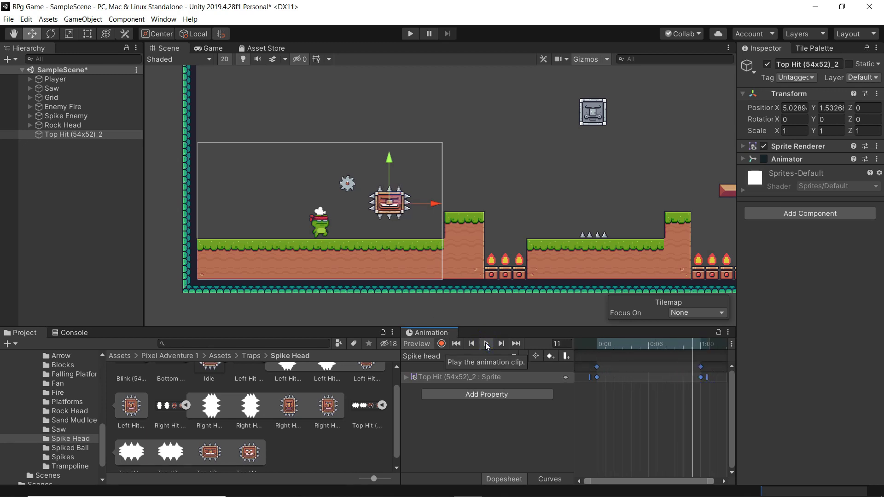
pyautogui.click(486, 343)
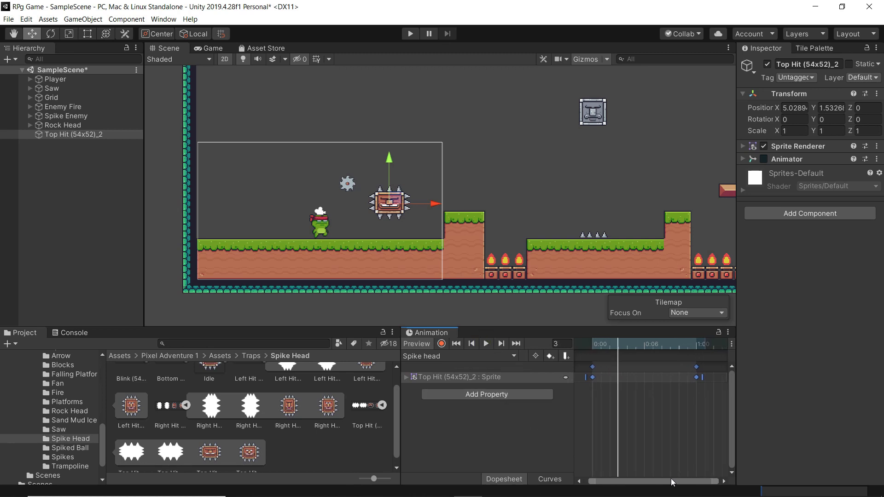
# Copy the sprite keyframe at 1:00 to 3:00 in the Spike head clip and preview the animation
pyautogui.scroll(-1, 653, 436)
pyautogui.scroll(-3, 654, 438)
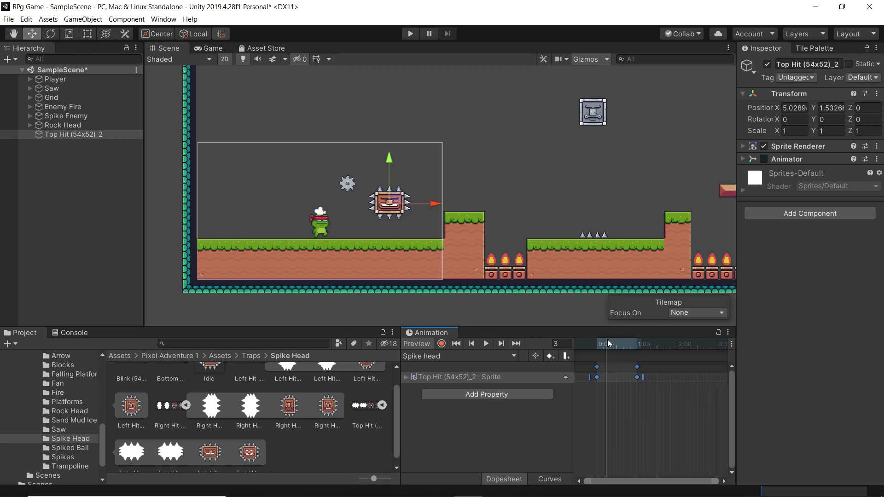
pyautogui.moveTo(608, 342); pyautogui.dragTo(660, 349)
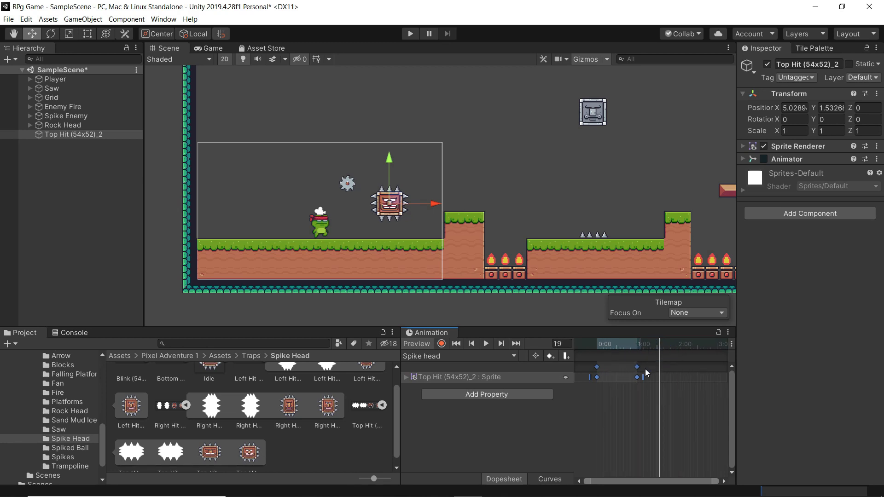
pyautogui.click(638, 369)
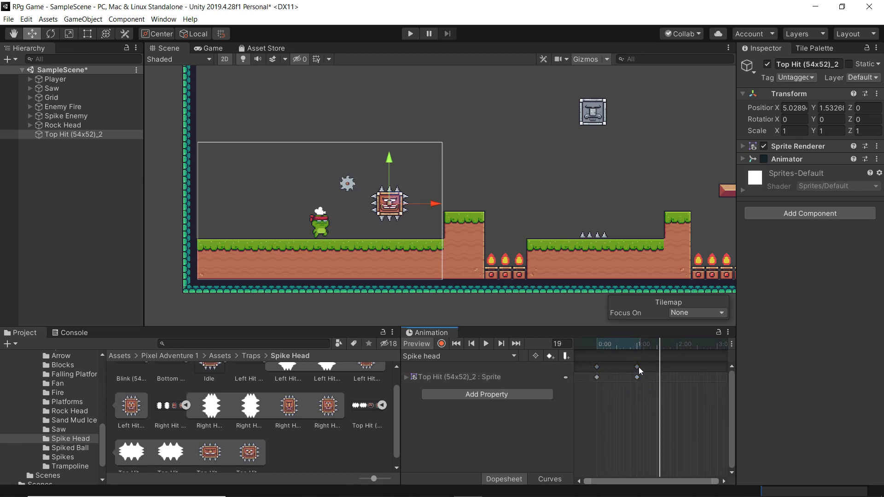
pyautogui.click(638, 368)
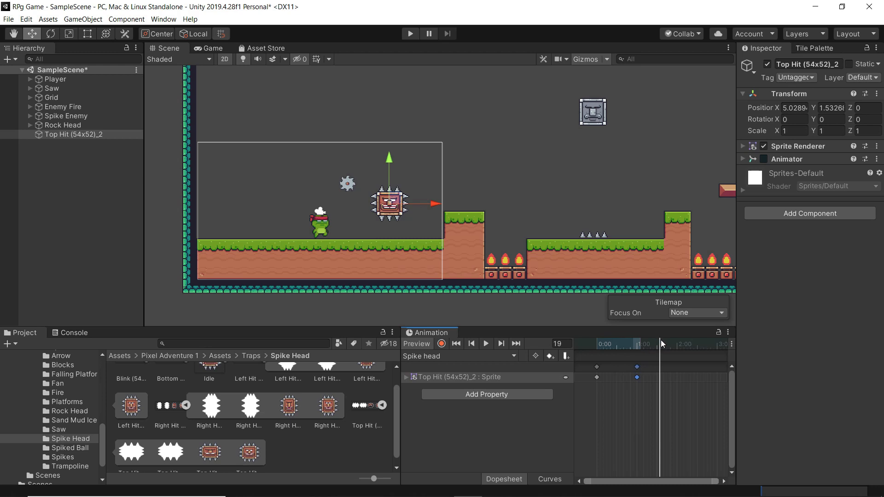
pyautogui.moveTo(662, 340); pyautogui.dragTo(596, 347)
pyautogui.hotkey('ctrl', 'v')
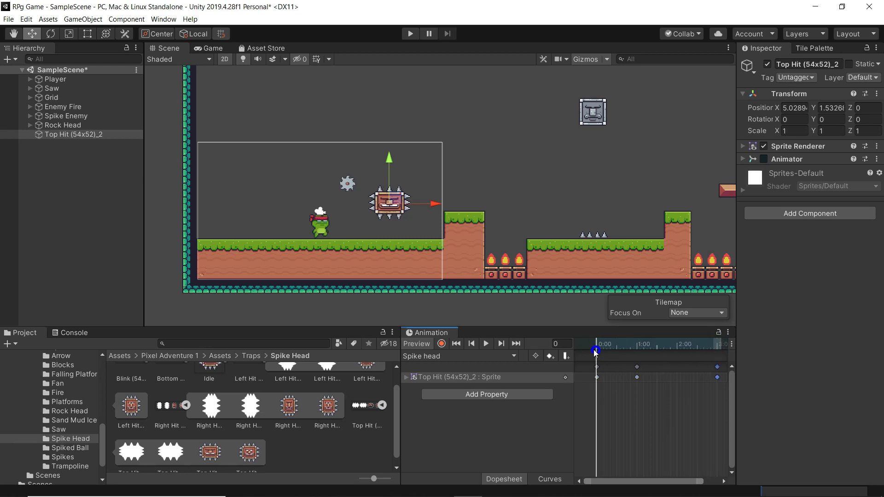
pyautogui.click(486, 344)
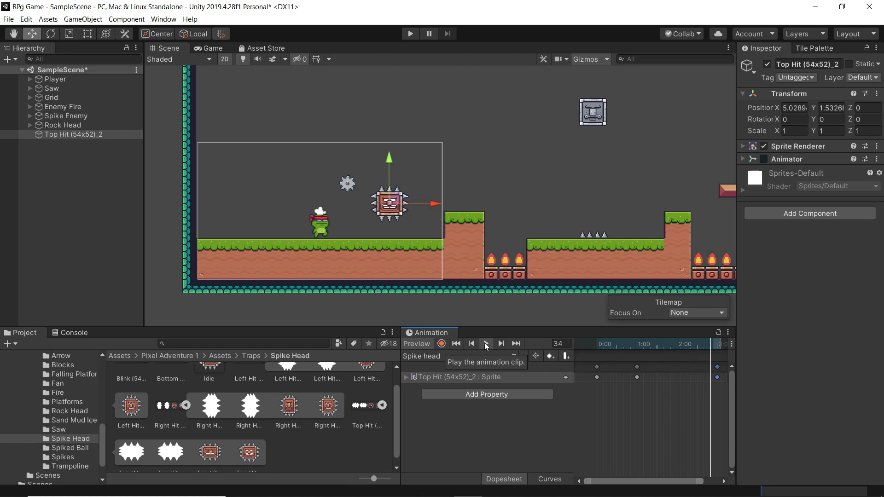
pyautogui.click(485, 343)
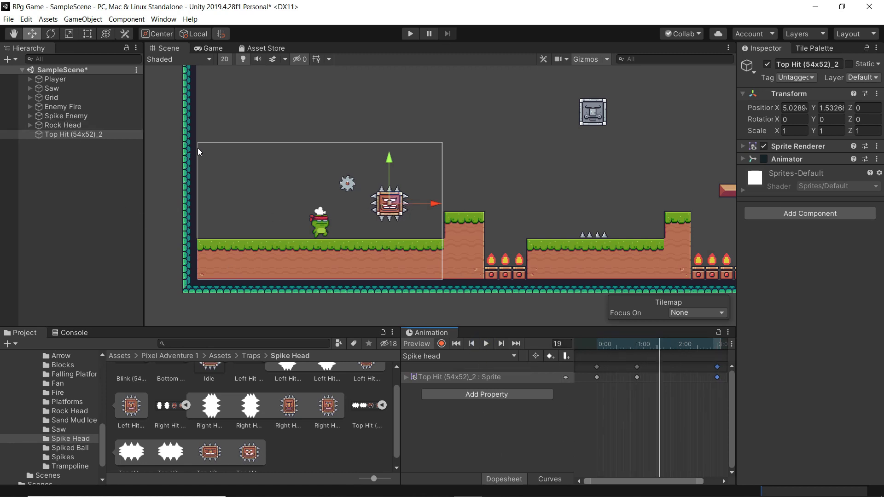
# Rename the Top Hit (54x52)_2 object as Spike Head
pyautogui.click(815, 65)
pyautogui.write('S')
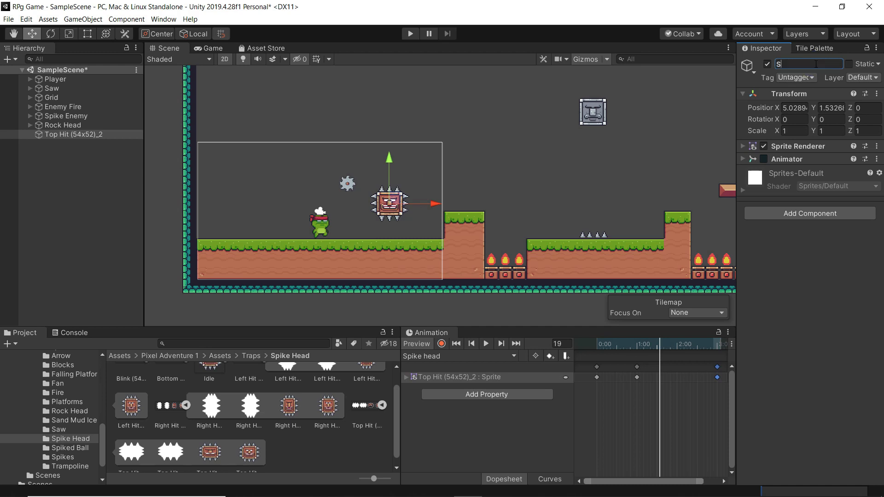
pyautogui.write('pike Head')
pyautogui.press('Return')
# Add the Enemy script and a Box Collider 2D component to the Spike Head object
pyautogui.click(813, 213)
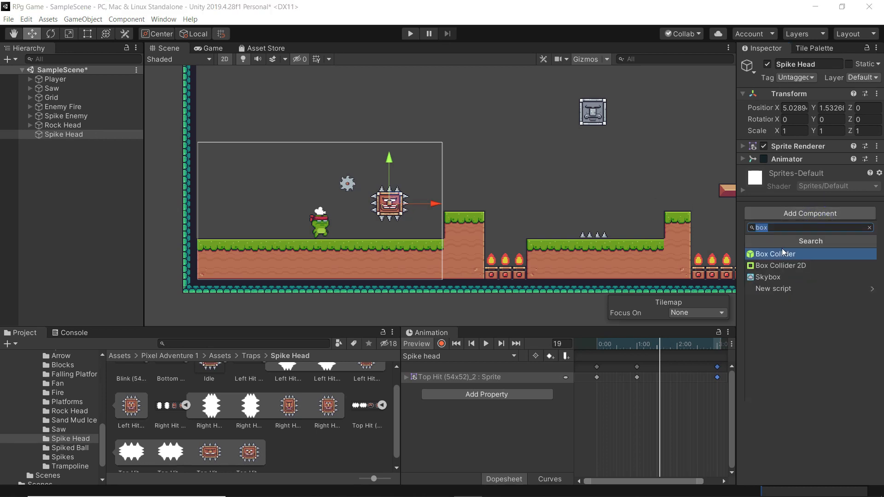
pyautogui.write('en')
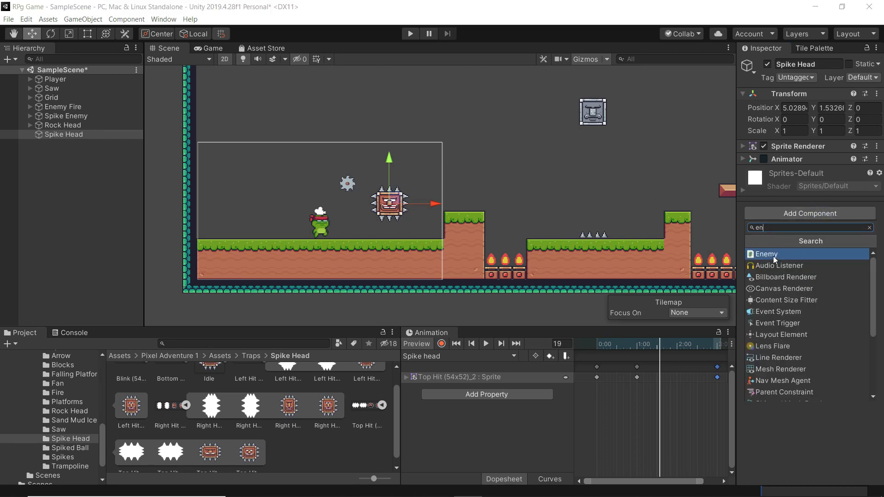
pyautogui.click(773, 255)
pyautogui.click(810, 278)
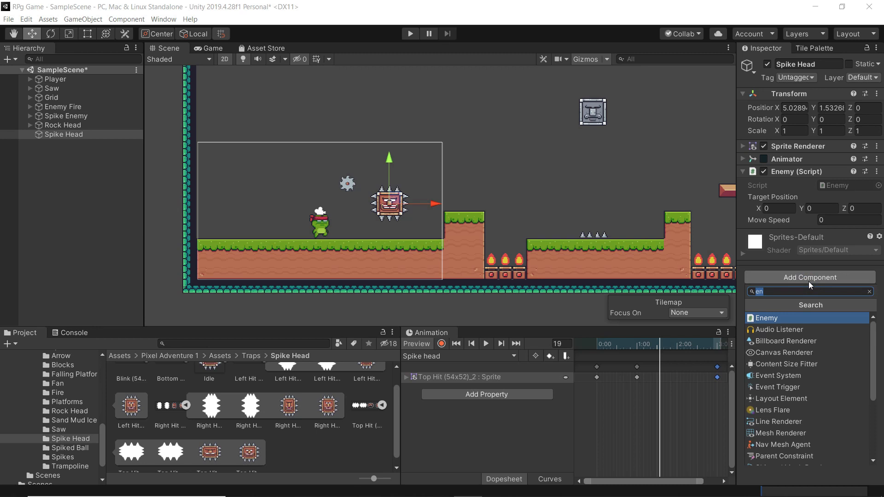
pyautogui.write('bo')
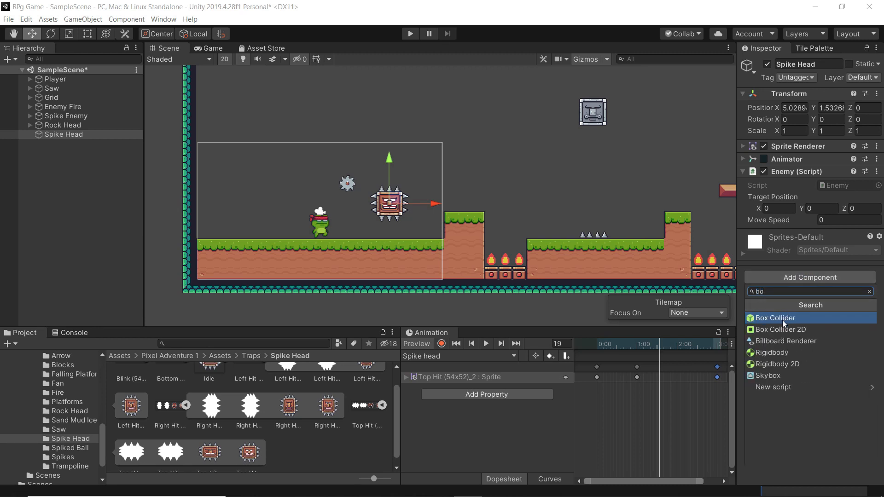
pyautogui.click(782, 330)
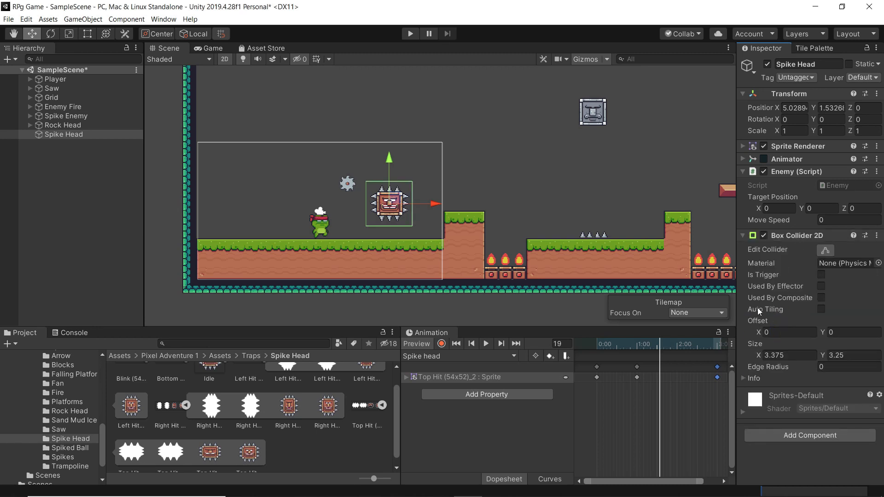
# Shrink the Spike Head's box collider to fit closely around its spikes, about 2.84 by 2.62 in size
pyautogui.click(822, 250)
pyautogui.scroll(3, 385, 184)
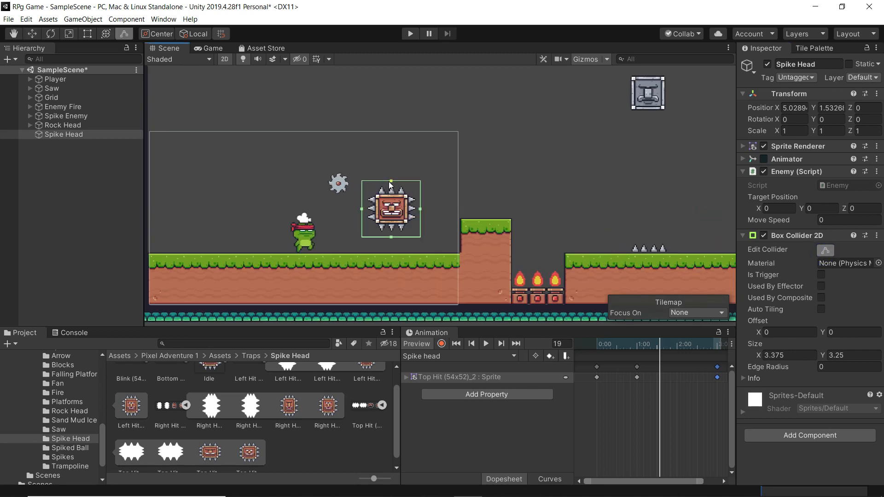
pyautogui.moveTo(389, 182); pyautogui.dragTo(416, 209)
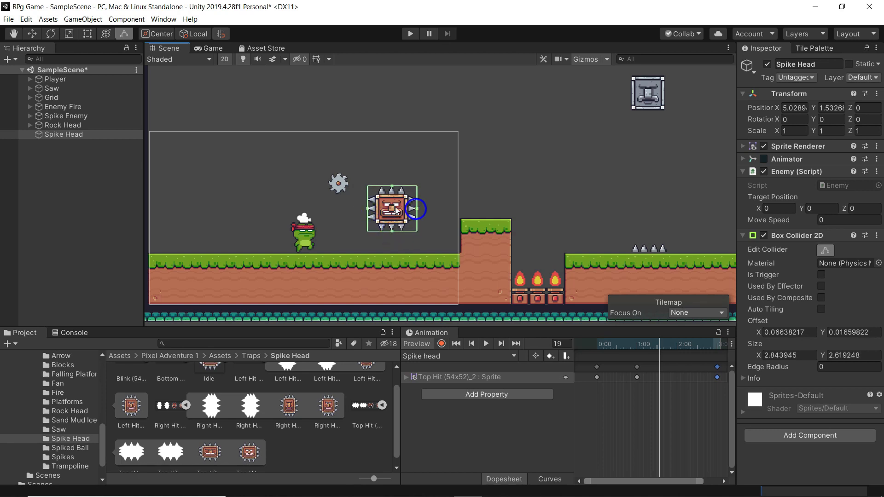
# Move the Spike Head over the fire pit beside the first raised block, at position X 13.5, Y 0
pyautogui.click(32, 33)
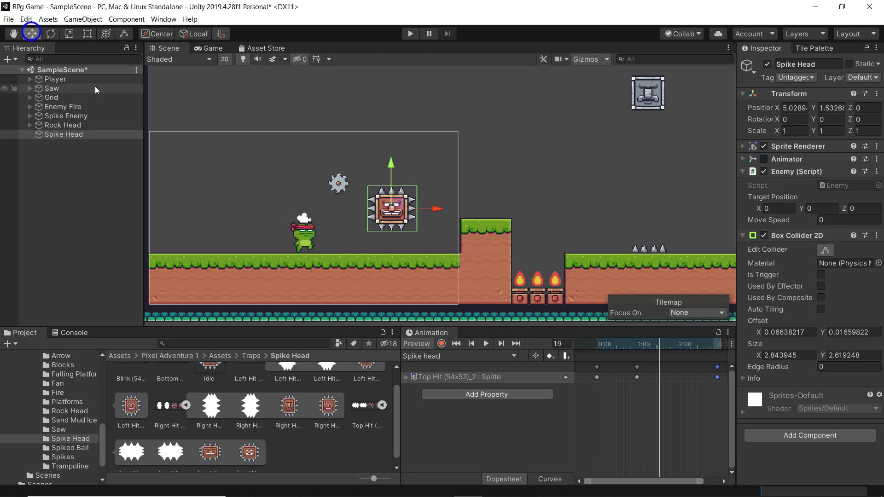
pyautogui.moveTo(429, 211); pyautogui.dragTo(582, 217)
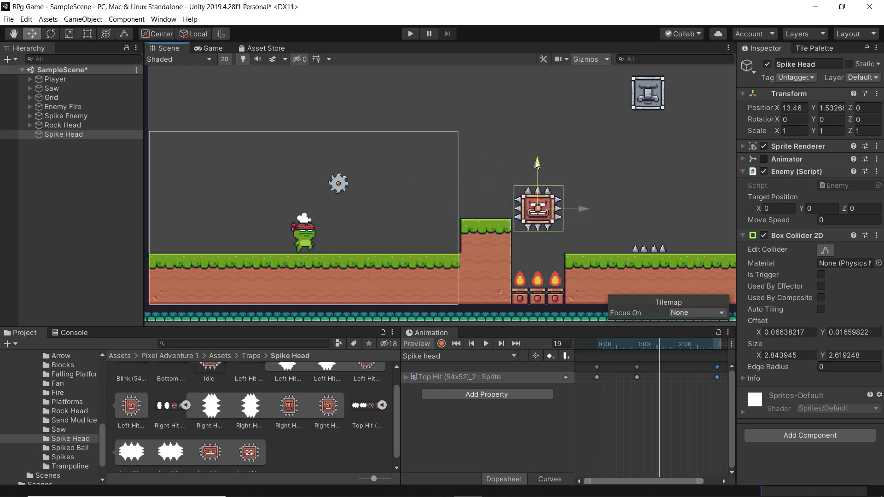
pyautogui.moveTo(536, 161); pyautogui.dragTo(534, 204)
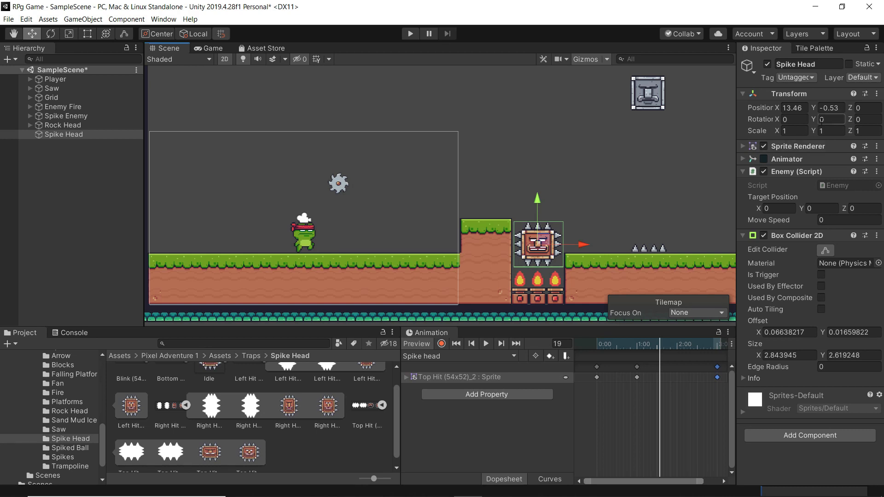
pyautogui.click(831, 108)
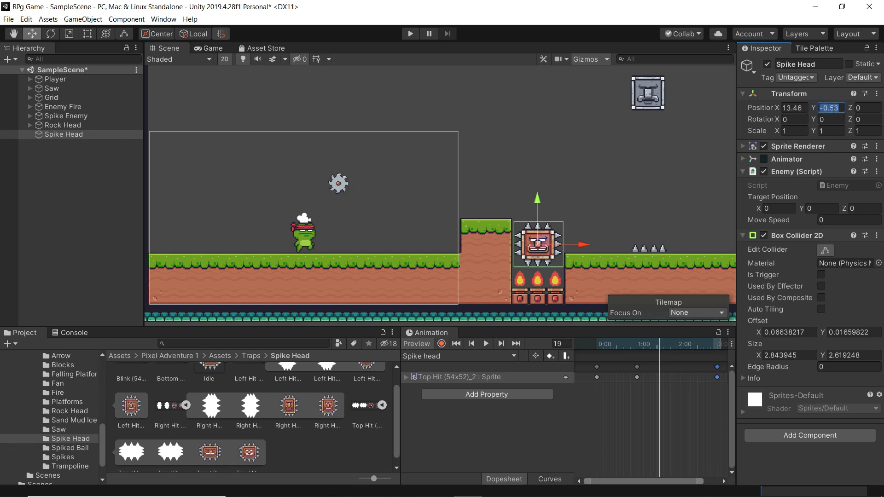
pyautogui.write('0')
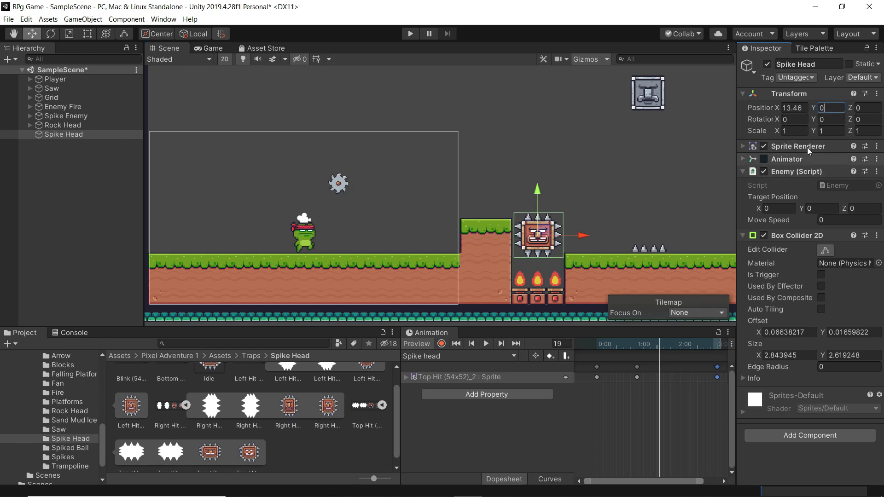
pyautogui.click(793, 108)
pyautogui.write('13')
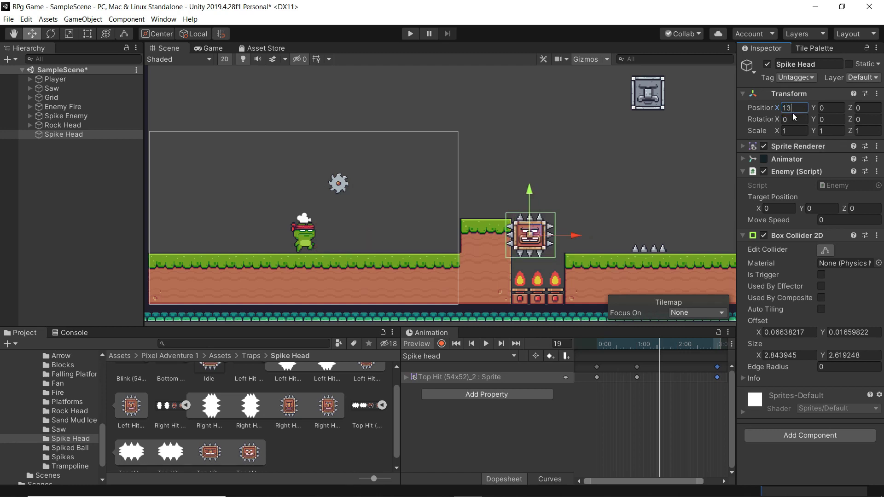
pyautogui.write('.5')
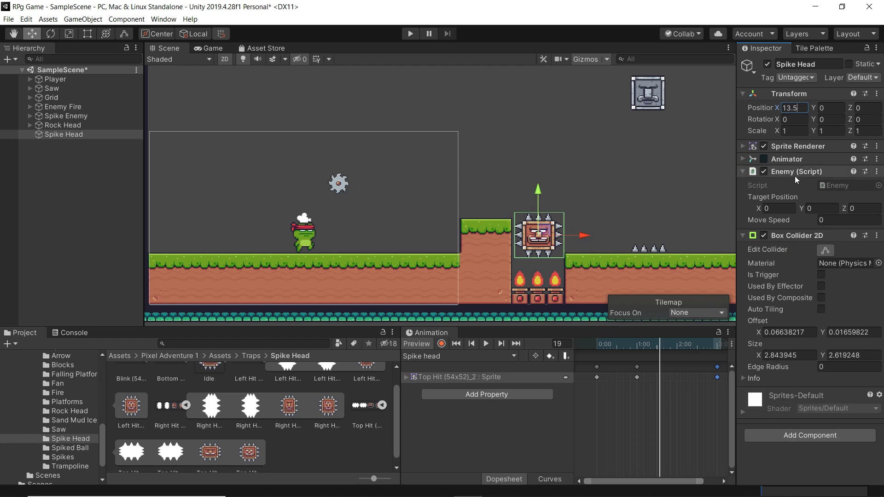
# Set the Spike Head's Enemy script to move speed 2 and target position X 13.5, Y 5
pyautogui.click(824, 220)
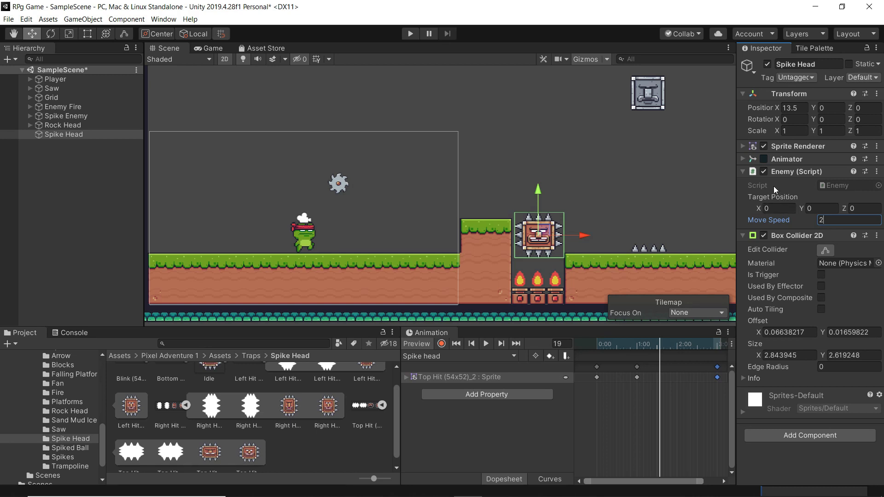
pyautogui.click(779, 210)
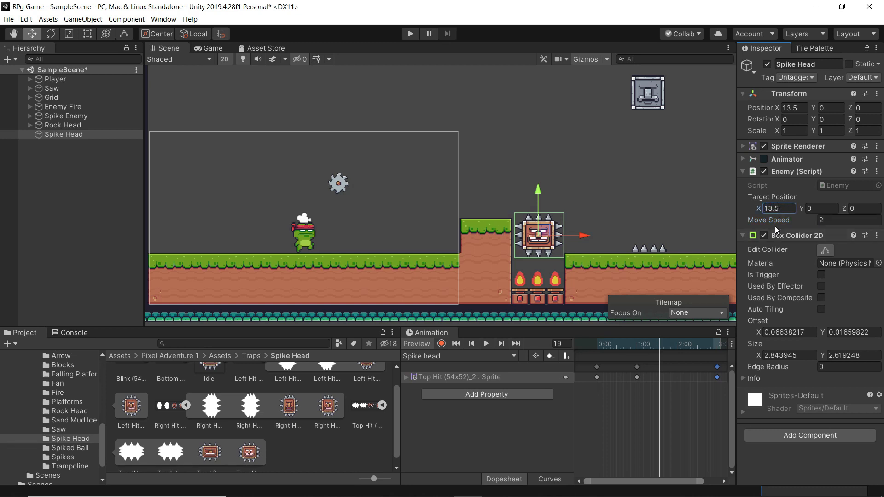
pyautogui.click(820, 209)
# Playtest the level by running and jumping the player past the moving Spike Head and the other traps, and stop play mode
pyautogui.click(410, 34)
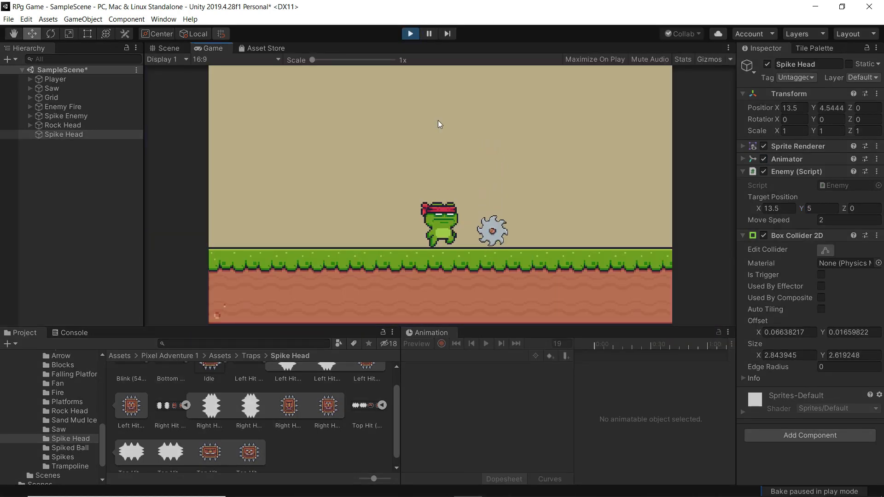
pyautogui.press('Right')
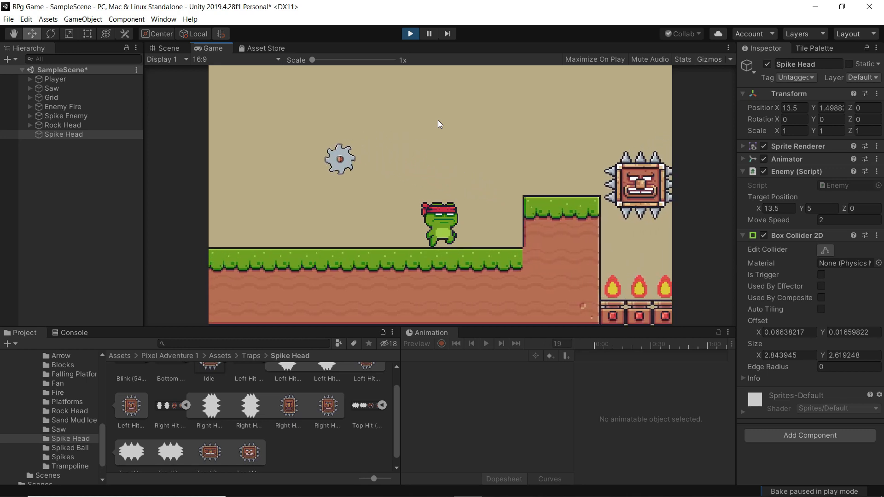
pyautogui.press('space')
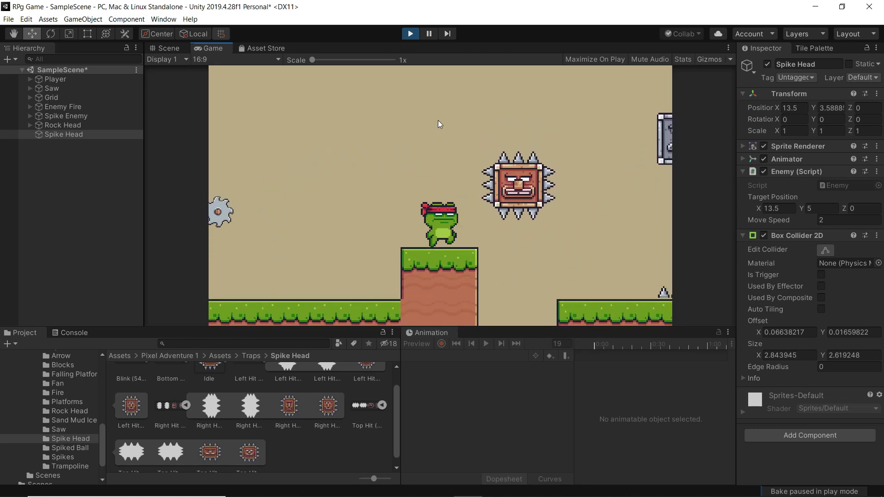
pyautogui.press('space')
pyautogui.press('Right')
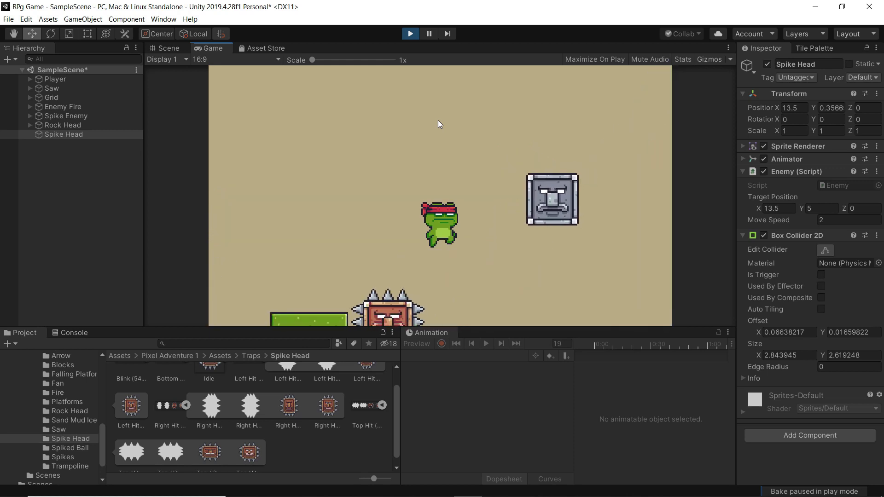
pyautogui.press('space')
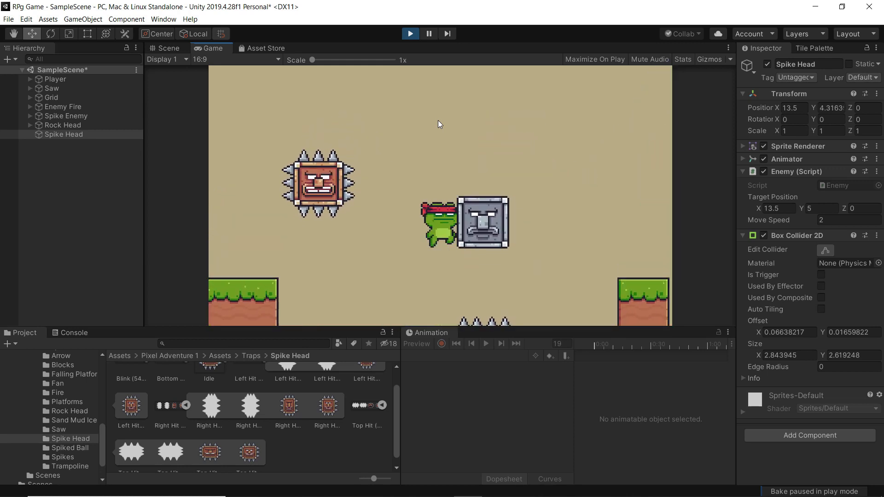
pyautogui.press('space')
pyautogui.press('Left')
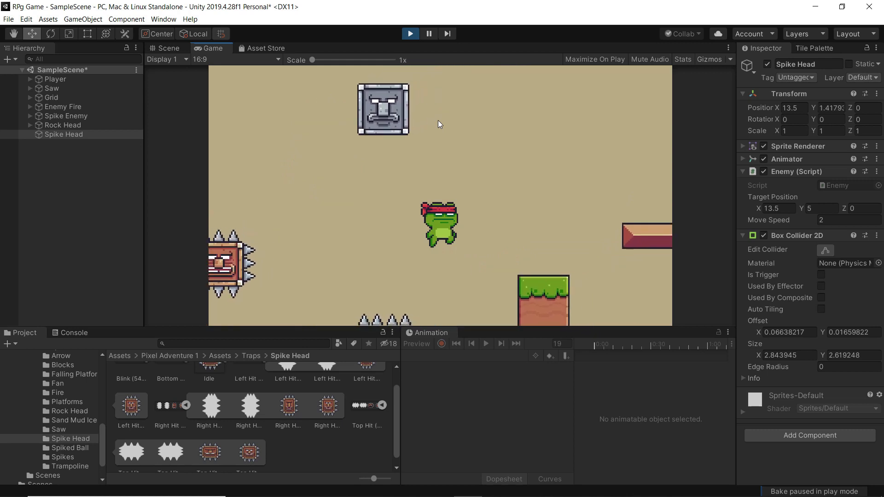
pyautogui.press('Right')
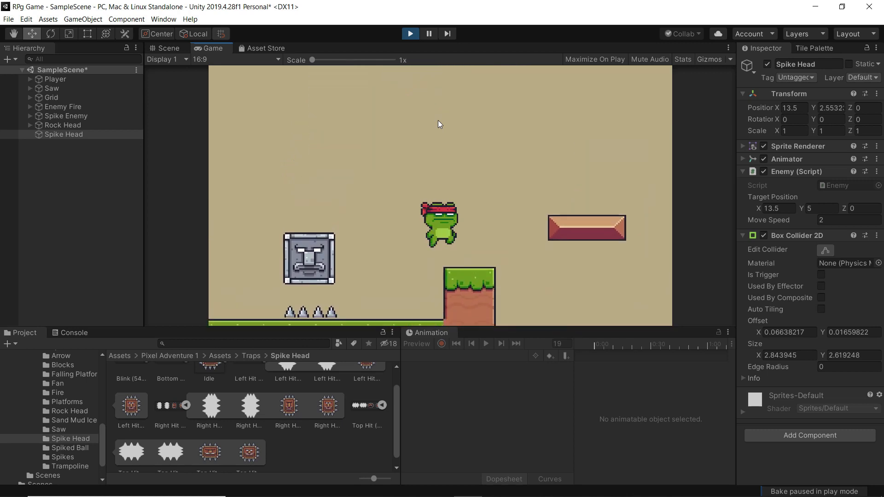
pyautogui.press('space')
pyautogui.press('Right')
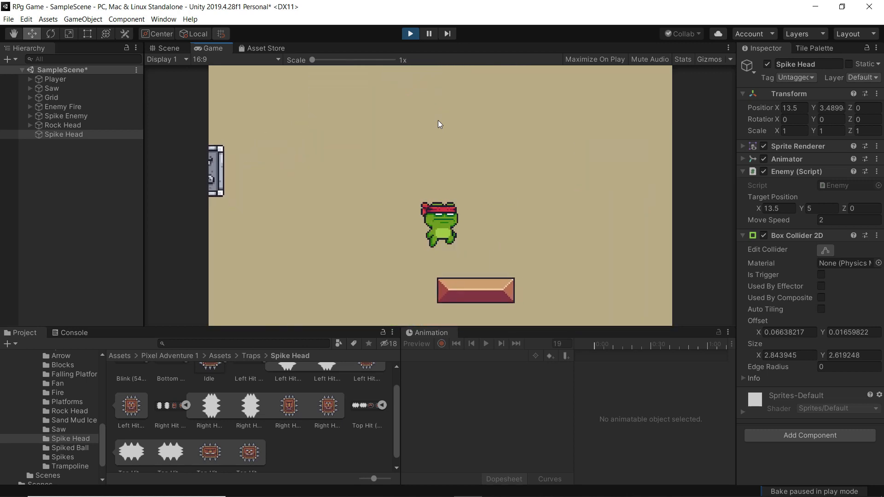
pyautogui.press('space')
pyautogui.press('Right')
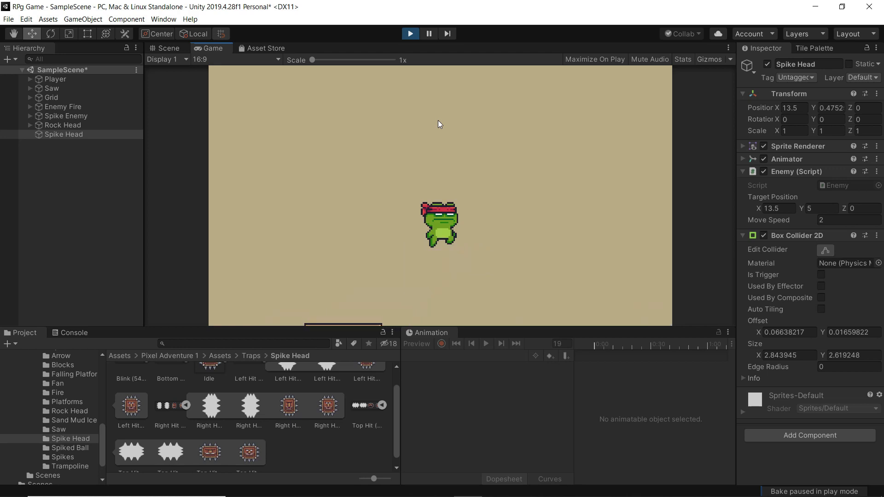
pyautogui.press('Right')
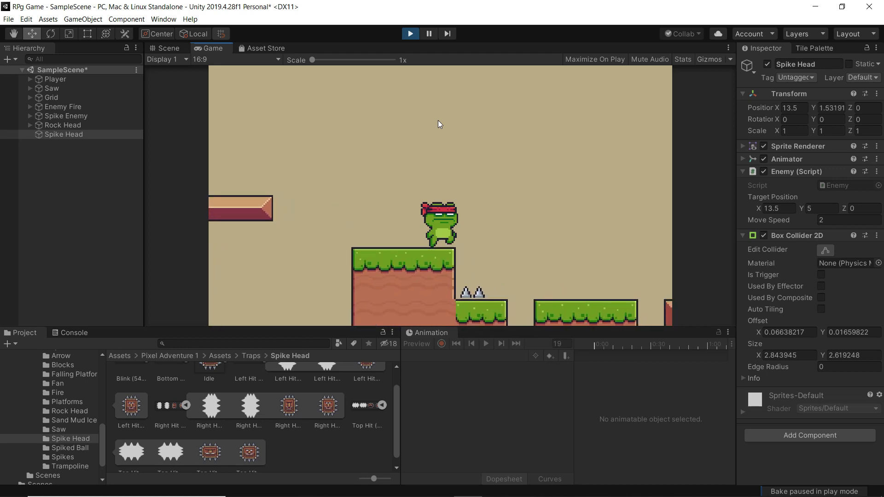
pyautogui.press('Left')
pyautogui.press('space')
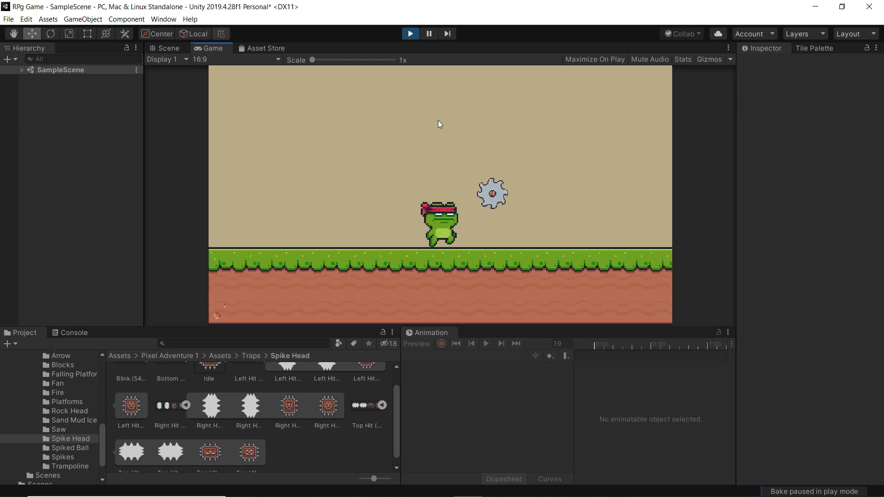
pyautogui.click(410, 33)
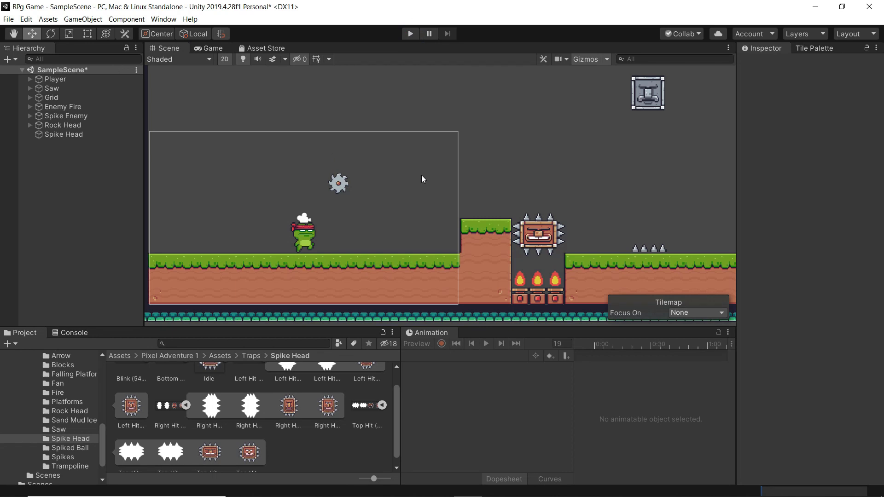
# Duplicate the Saw twice and move Saw (2) horizontally away from the original to about X 4.2
pyautogui.click(52, 89)
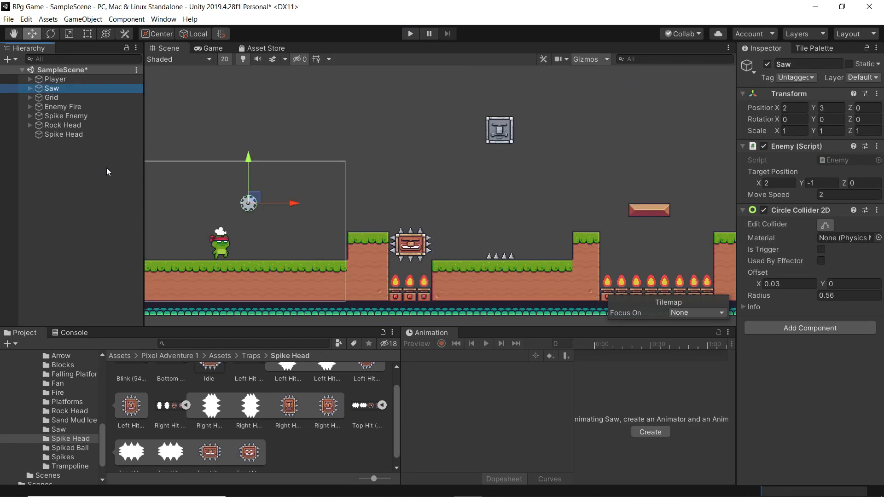
pyautogui.click(53, 88)
pyautogui.hotkey('ctrl', 'd')
pyautogui.hotkey('ctrl', 'd')
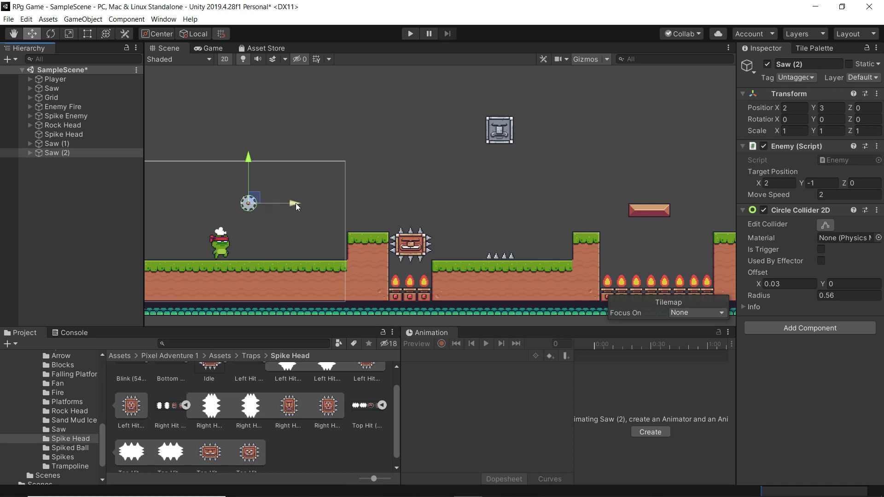
pyautogui.moveTo(296, 203); pyautogui.dragTo(327, 201)
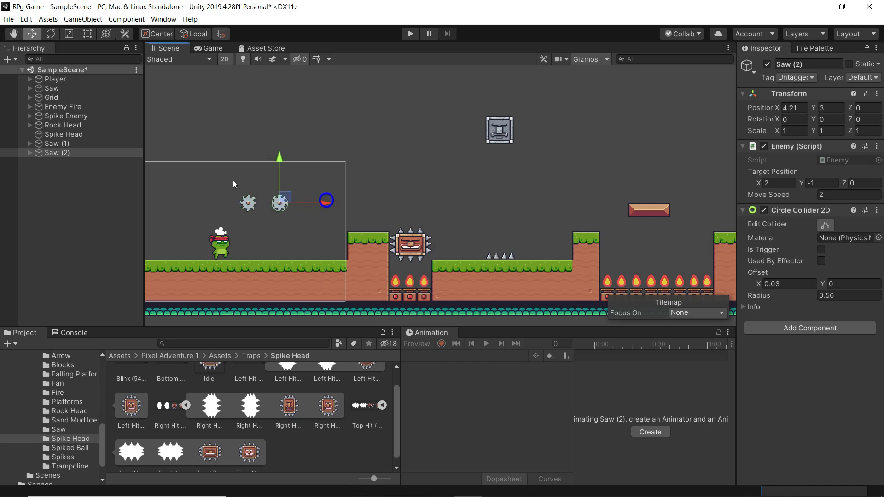
# Space out the saw copies by moving Saw (1) beyond Saw (2) and shifting Saw (2) to about X 4.37
pyautogui.click(52, 144)
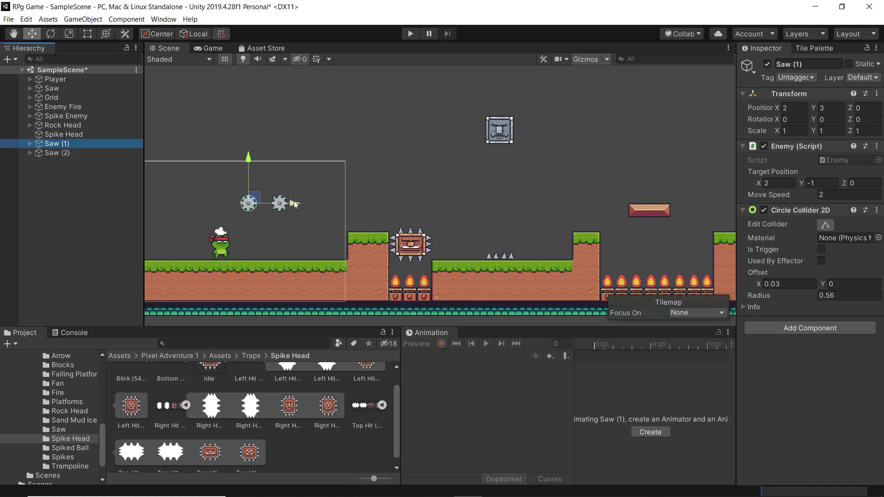
pyautogui.moveTo(294, 203); pyautogui.dragTo(361, 203)
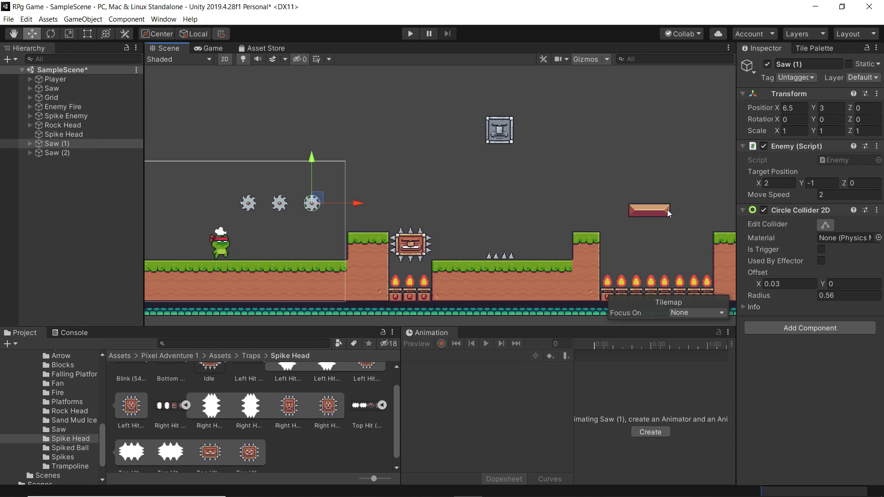
pyautogui.moveTo(341, 201)
pyautogui.mouseDown()
pyautogui.moveTo(369, 201)
pyautogui.moveTo(325, 202)
pyautogui.mouseUp()
pyautogui.click(65, 155)
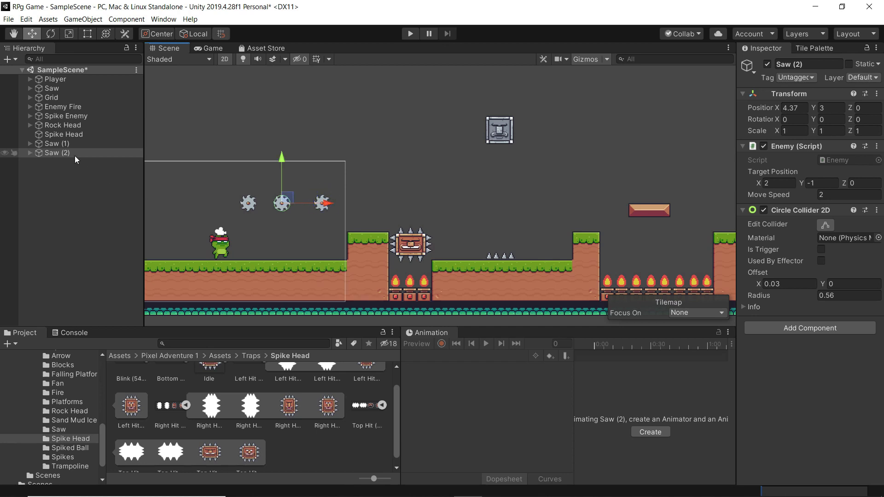
# Spread the outer saws farther apart by moving Saw to about X 0.98 and Saw (1) to about X 7.73
pyautogui.click(54, 89)
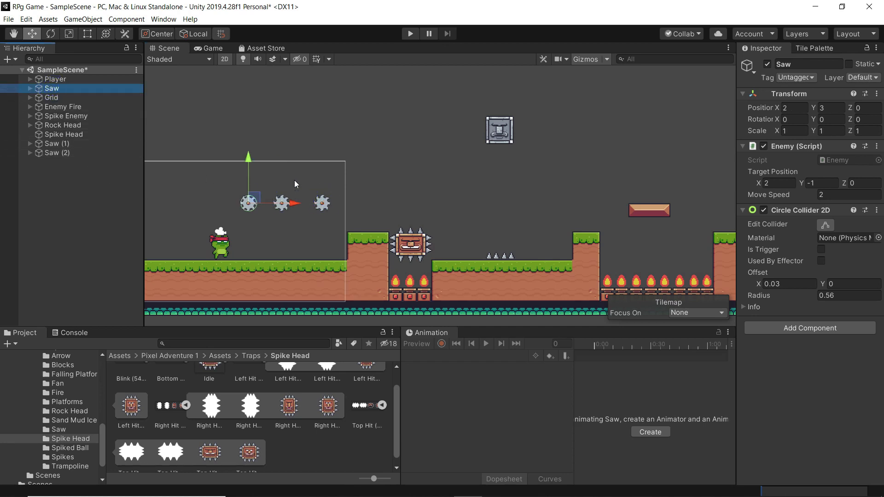
pyautogui.moveTo(292, 203); pyautogui.dragTo(279, 204)
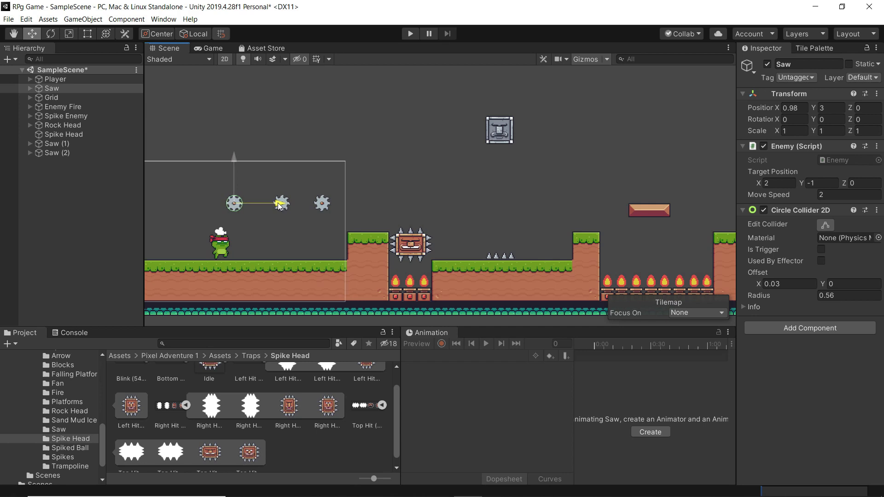
pyautogui.click(54, 144)
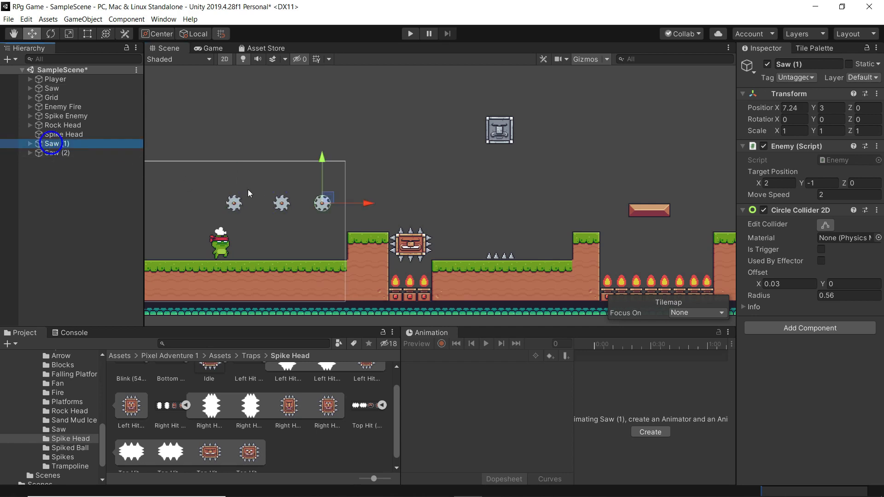
pyautogui.moveTo(362, 203); pyautogui.dragTo(325, 204)
# Set the move speed to 3 for Saw (1) and 4 for Saw (2), and briefly playtest the saws' movement
pyautogui.click(64, 154)
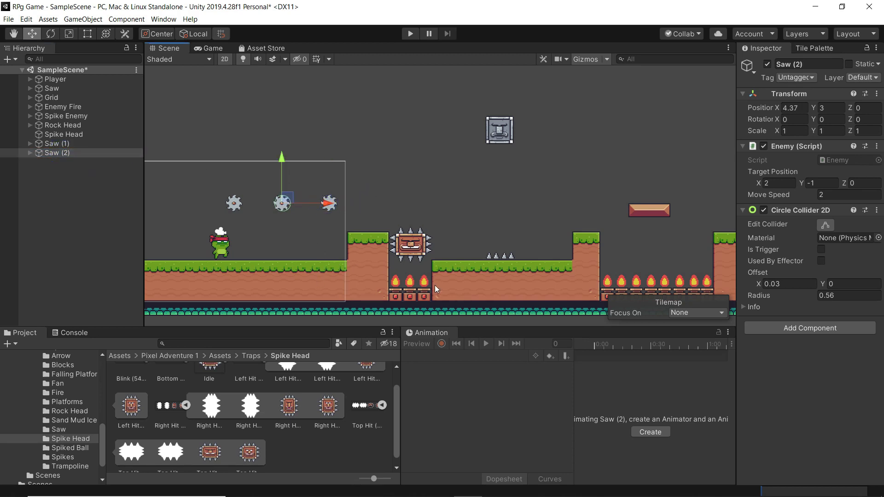
pyautogui.click(51, 90)
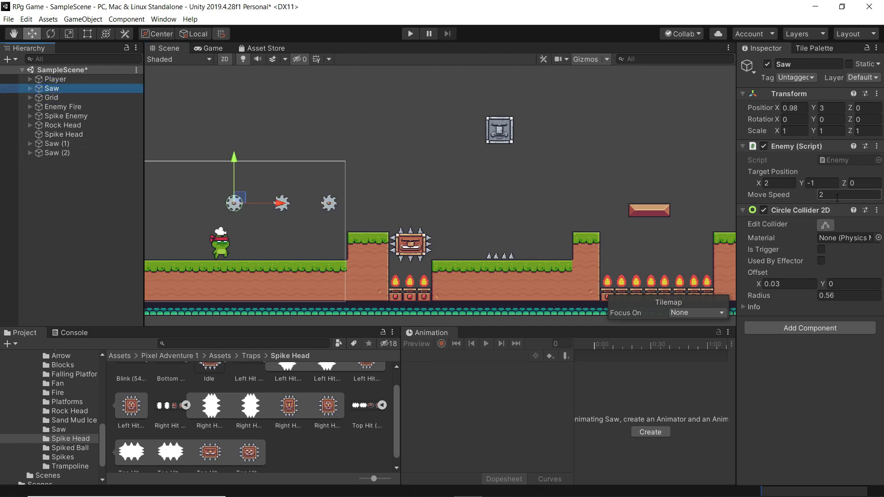
pyautogui.click(73, 144)
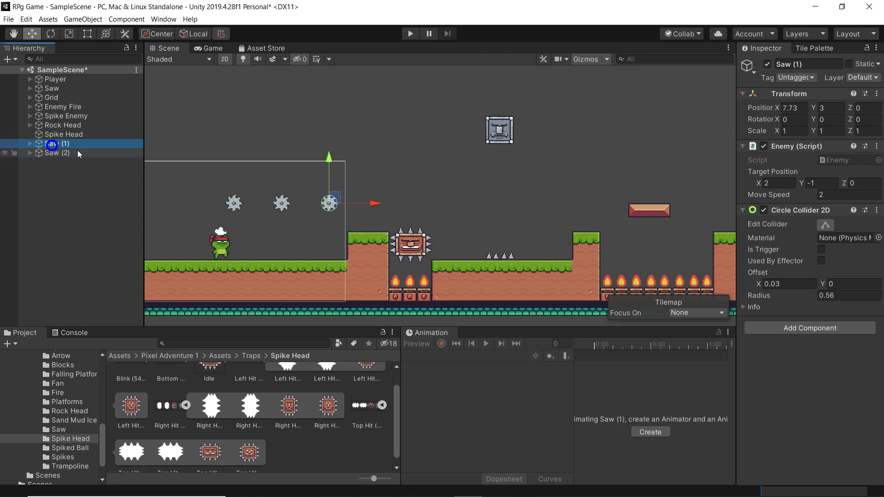
pyautogui.click(833, 197)
pyautogui.write('3')
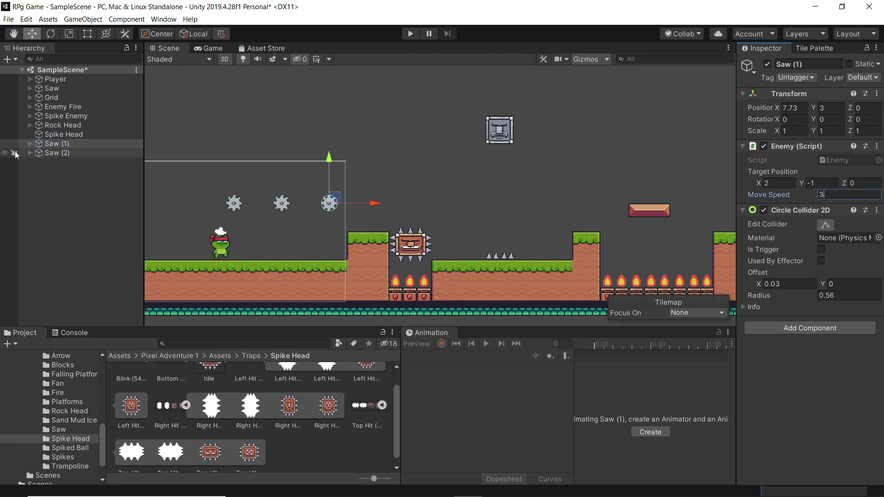
pyautogui.click(40, 152)
pyautogui.click(836, 196)
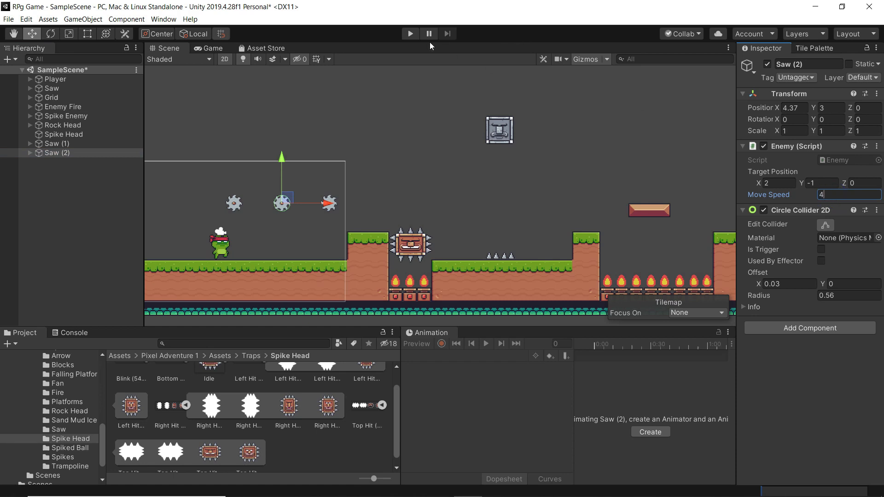
pyautogui.click(410, 34)
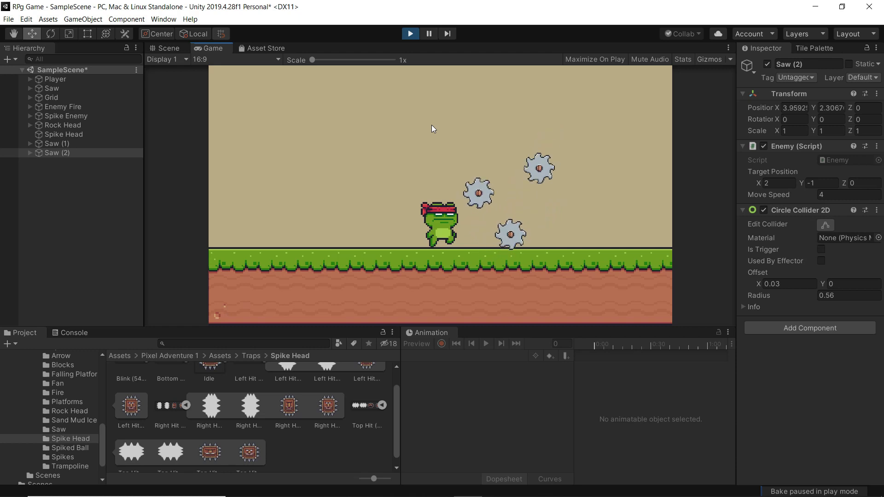
pyautogui.click(410, 33)
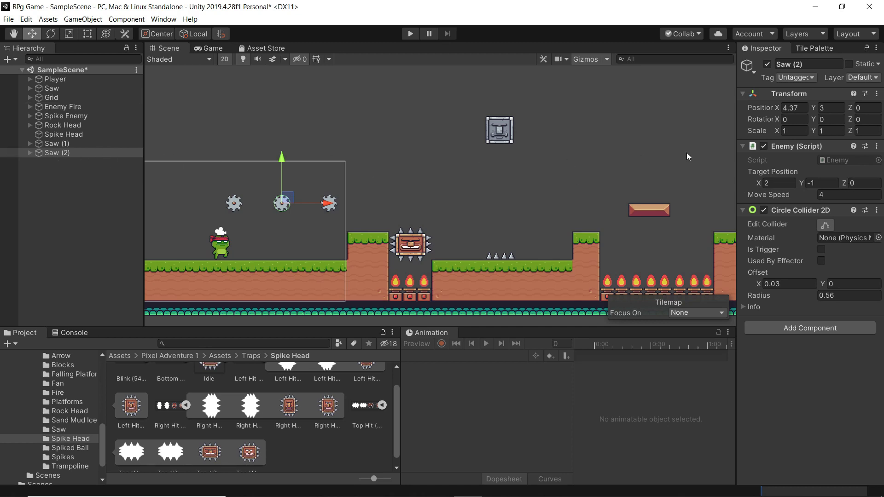
# Set Saw (2)'s position X and its Enemy script's target position X both to 4
pyautogui.click(778, 183)
pyautogui.click(787, 108)
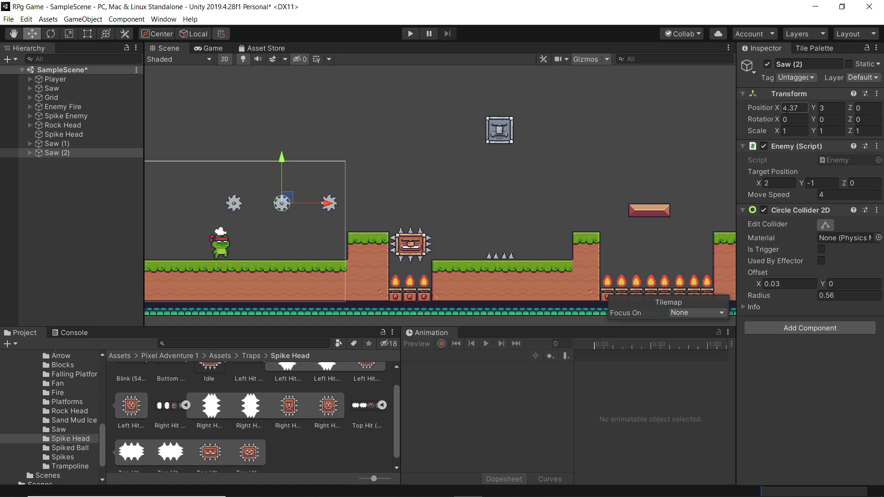
pyautogui.doubleClick(791, 108)
pyautogui.write('4')
pyautogui.click(778, 183)
pyautogui.write('4')
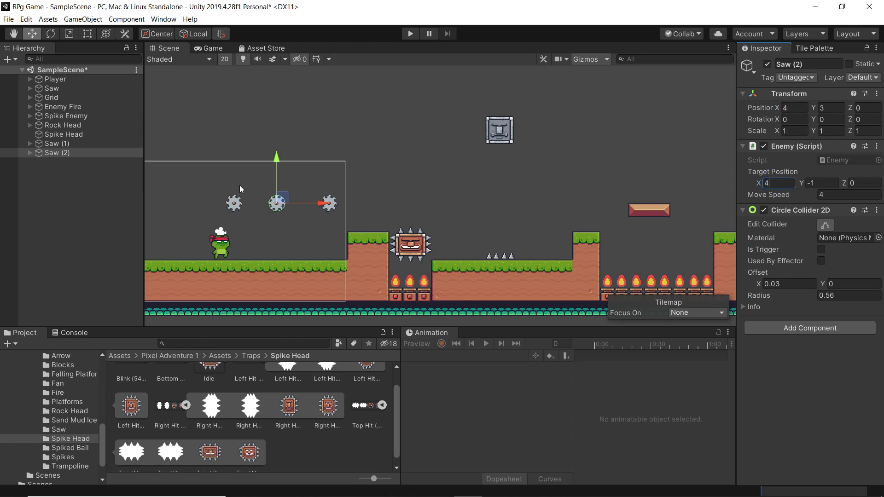
# Set Saw (1)'s position X and its Enemy script's target position X both to 8
pyautogui.click(54, 145)
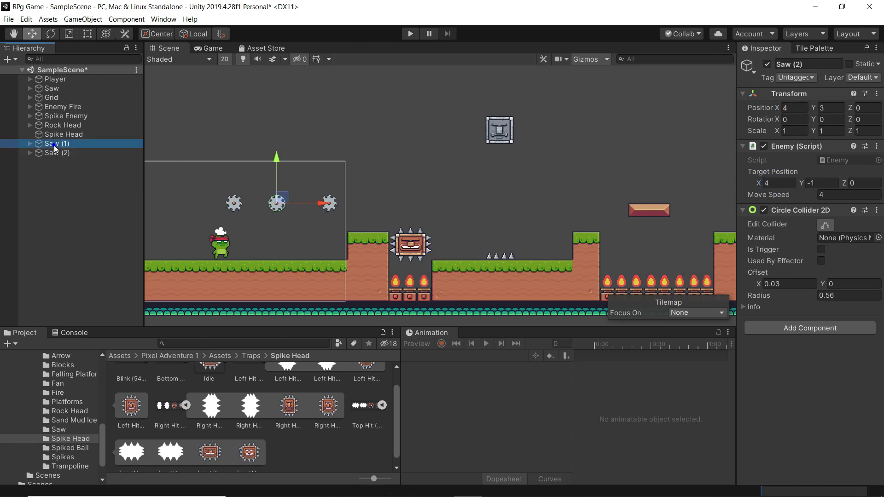
pyautogui.click(788, 108)
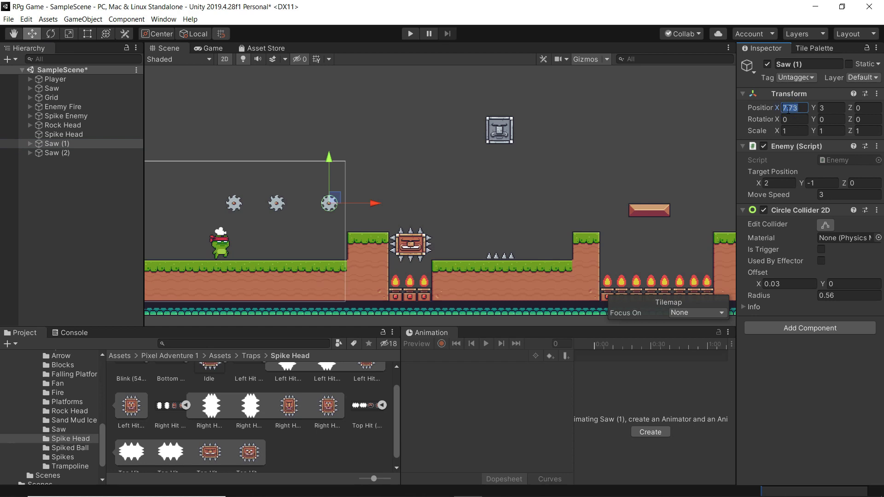
pyautogui.write('8')
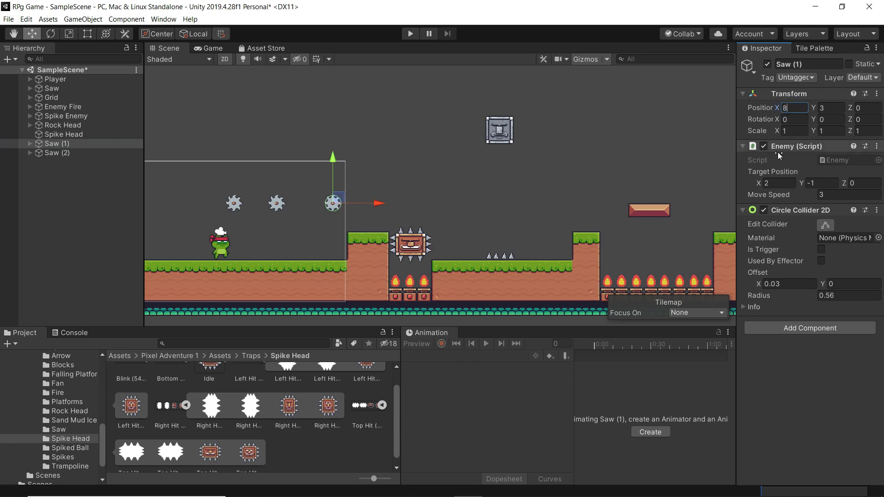
pyautogui.click(779, 183)
pyautogui.write('8')
pyautogui.press('Return')
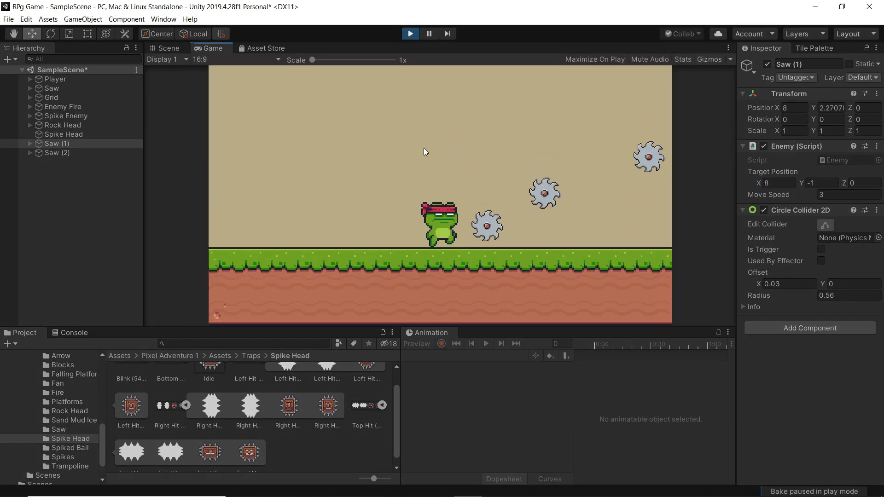
# Playtest the level by running and jumping the player past the three moving saws and the Spike Head, and stop play mode
pyautogui.press('d')
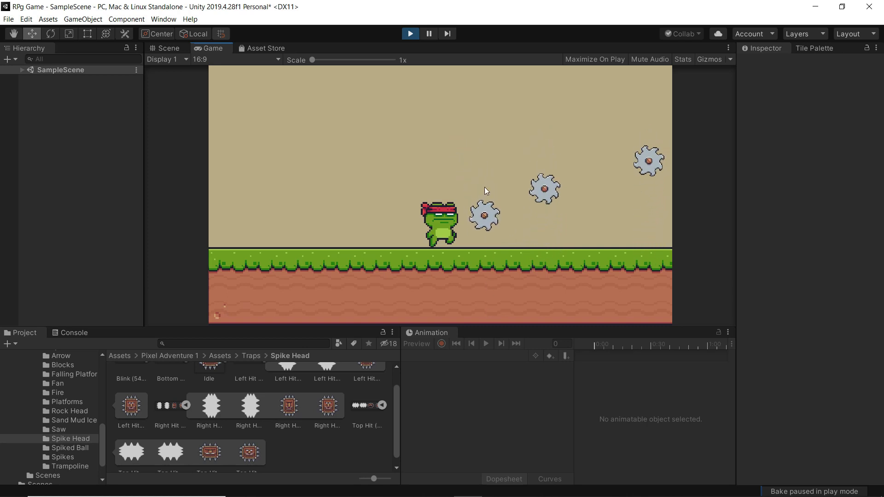
pyautogui.press('d')
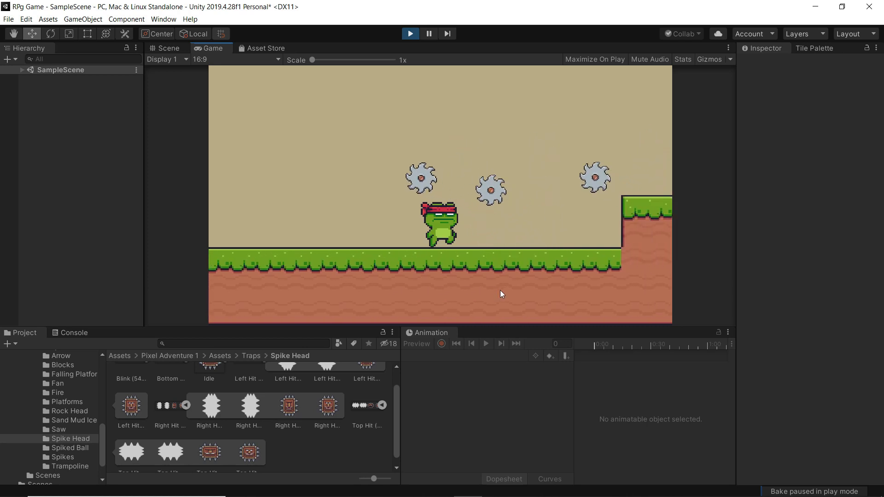
pyautogui.press('a')
pyautogui.press('a')
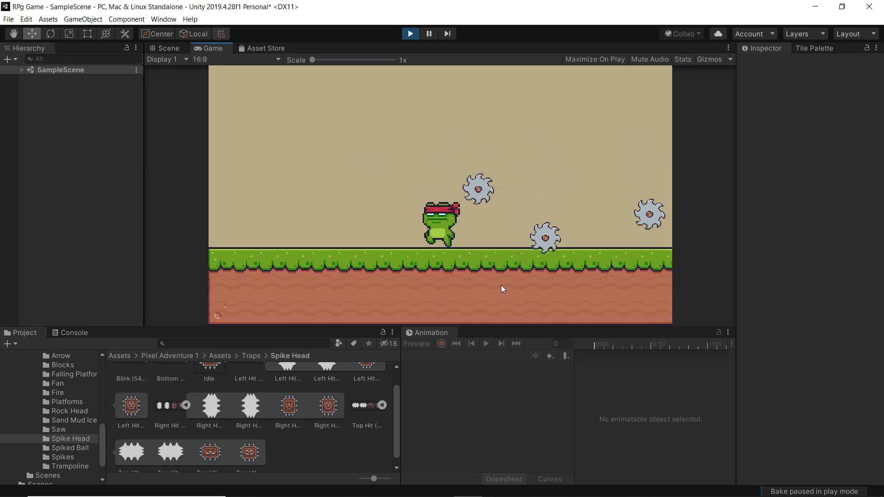
pyautogui.press('d')
pyautogui.press('Right')
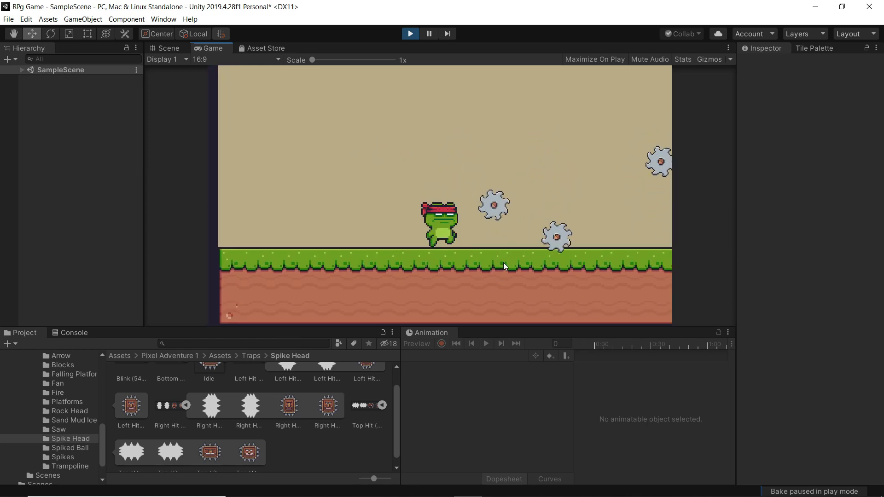
pyautogui.press('Left')
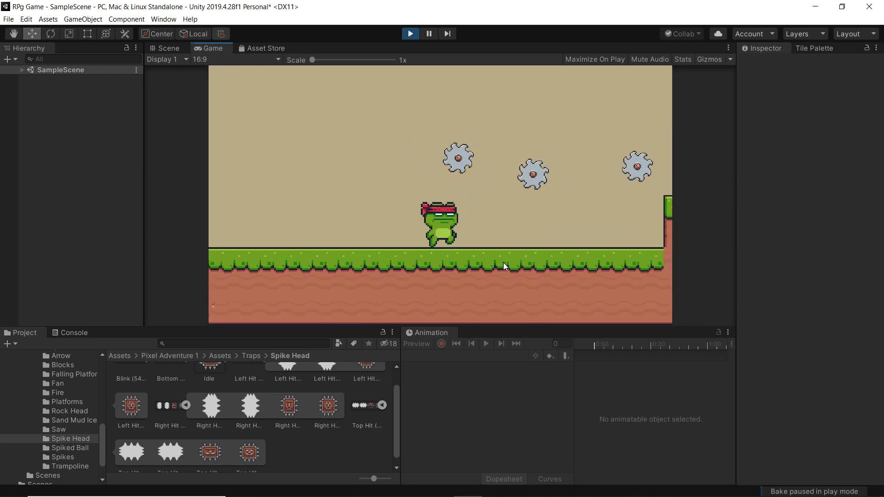
pyautogui.press('Right')
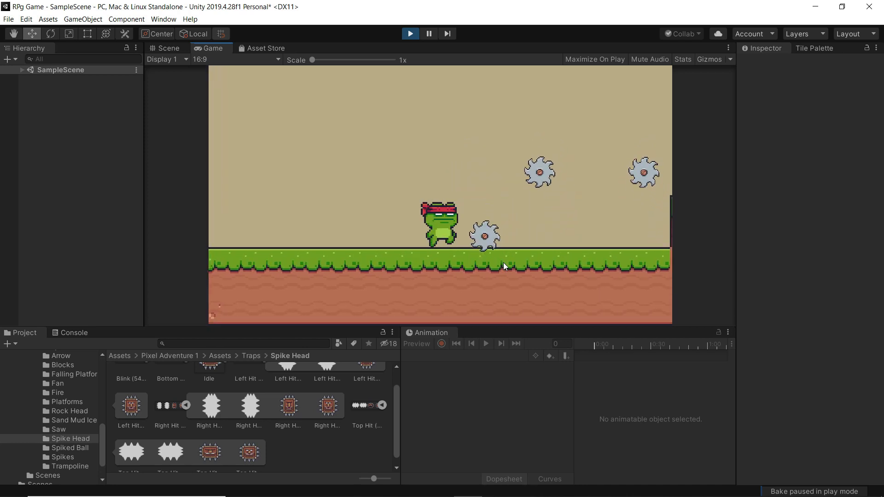
pyautogui.press('Right')
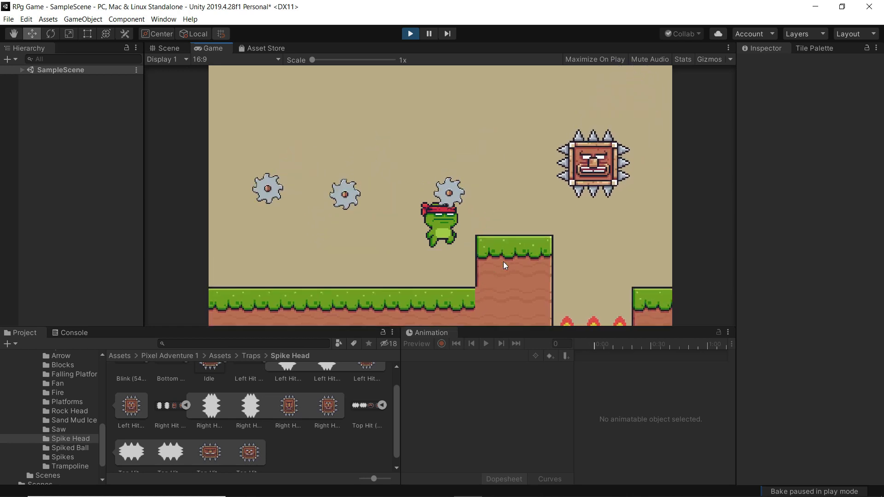
pyautogui.press('space')
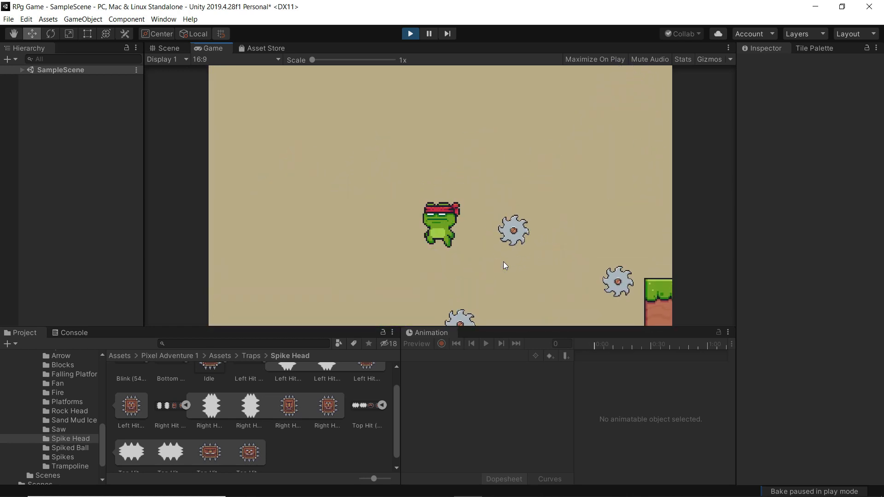
pyautogui.press('Right')
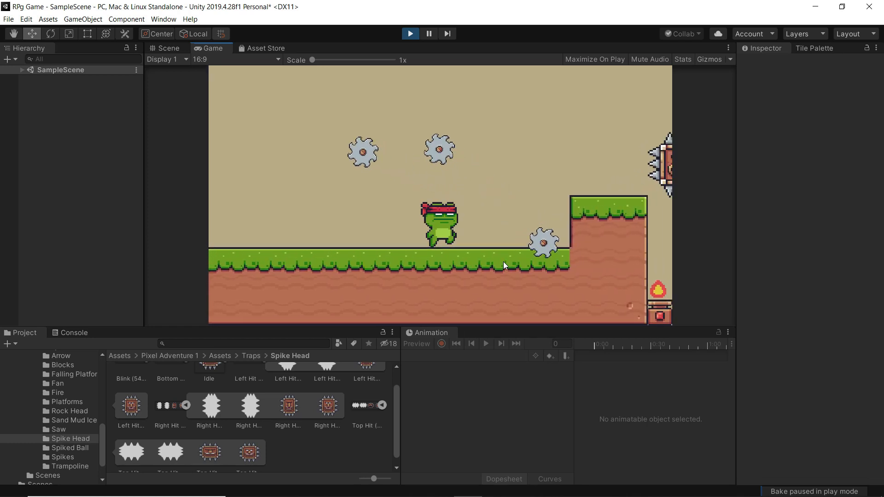
pyautogui.press('space')
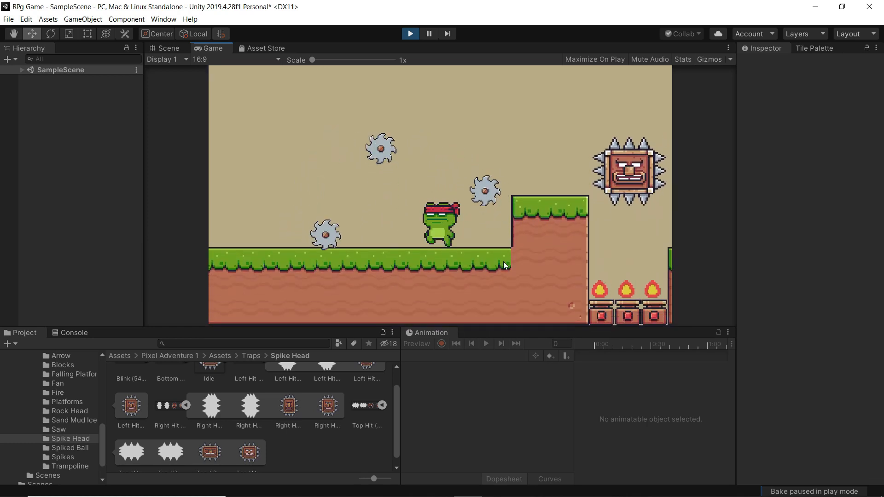
pyautogui.press('space')
pyautogui.press('Right')
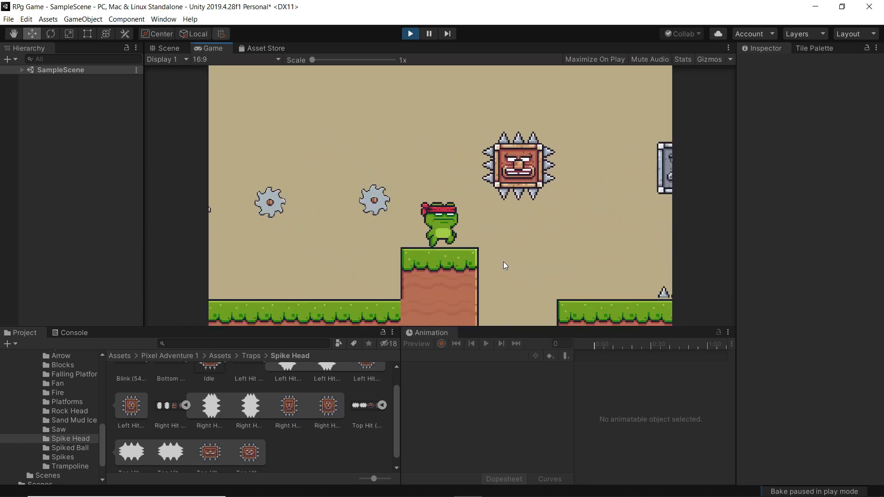
pyautogui.press('space')
pyautogui.press('Right')
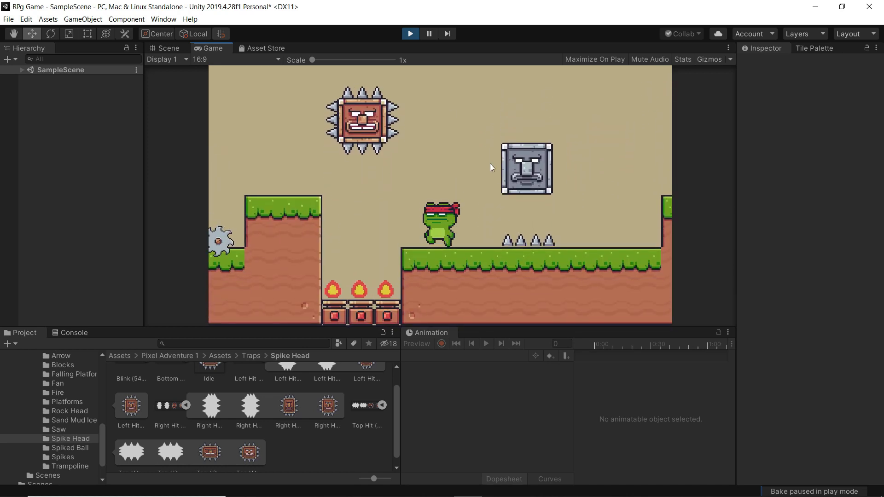
pyautogui.click(410, 34)
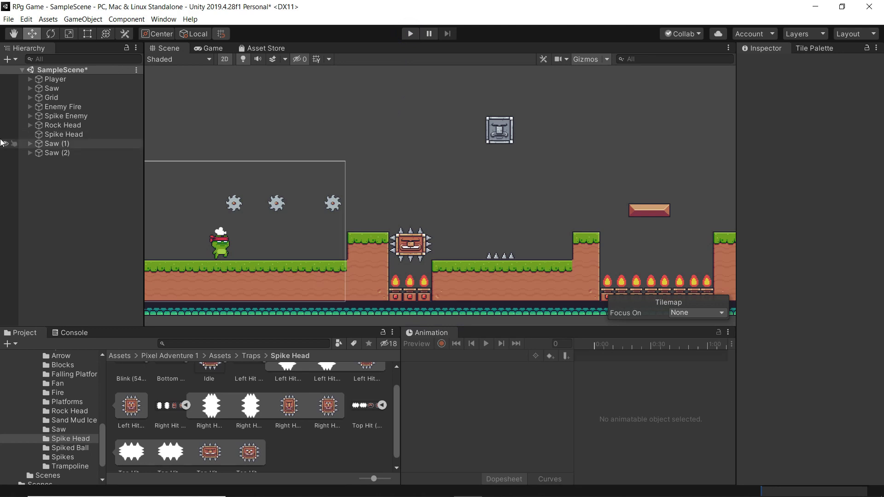
# Set the original Saw's position X and its Enemy script's target position X both to 1
pyautogui.click(53, 88)
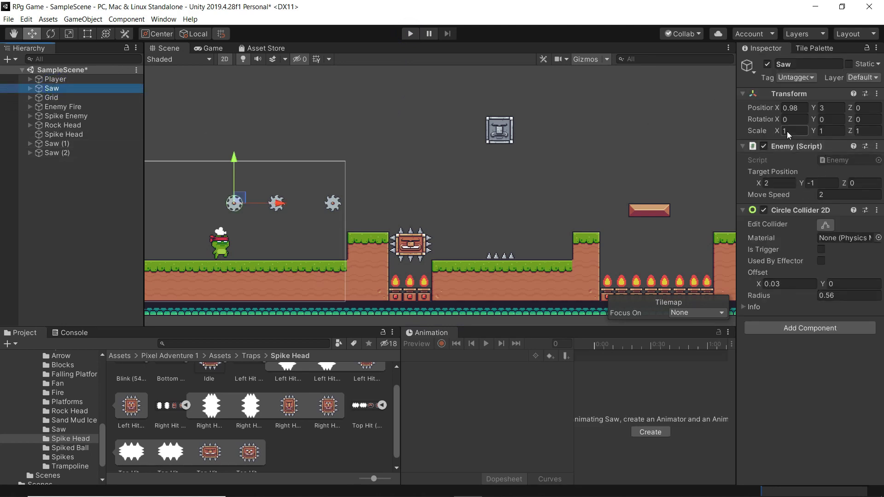
pyautogui.click(789, 108)
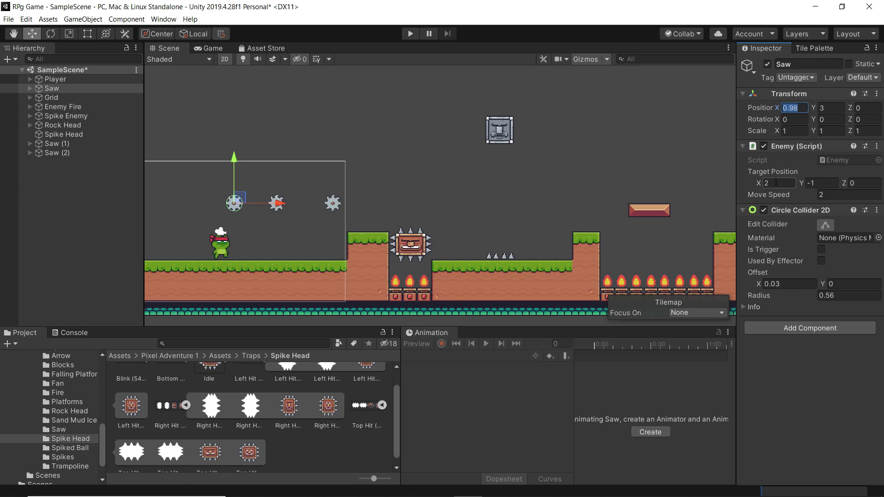
pyautogui.write('2')
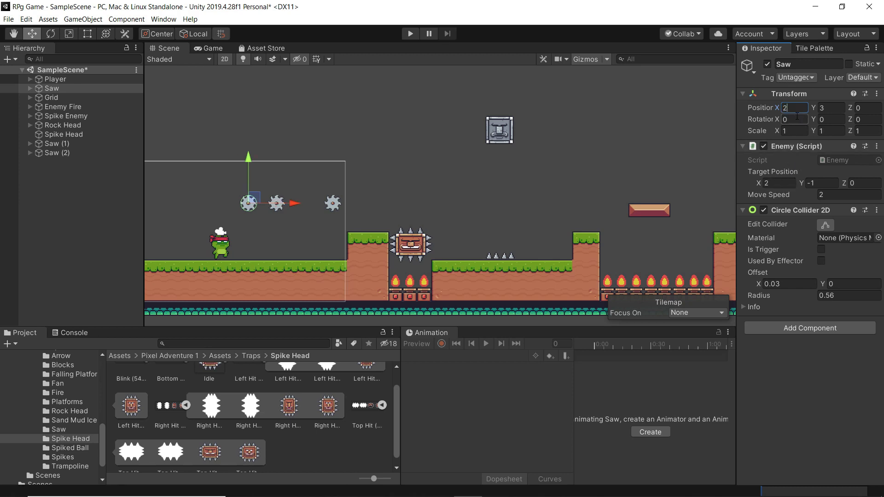
pyautogui.write('1')
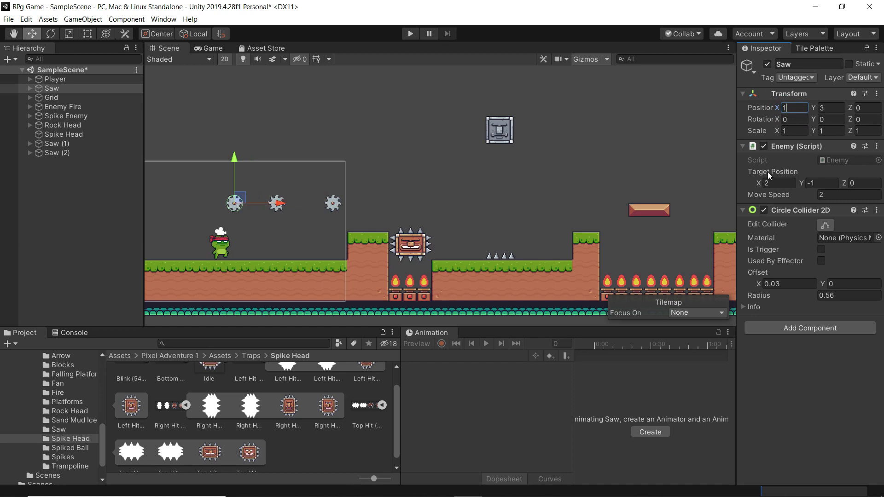
pyautogui.click(775, 183)
pyautogui.moveTo(676, 167); pyautogui.dragTo(676, 167, button='middle')
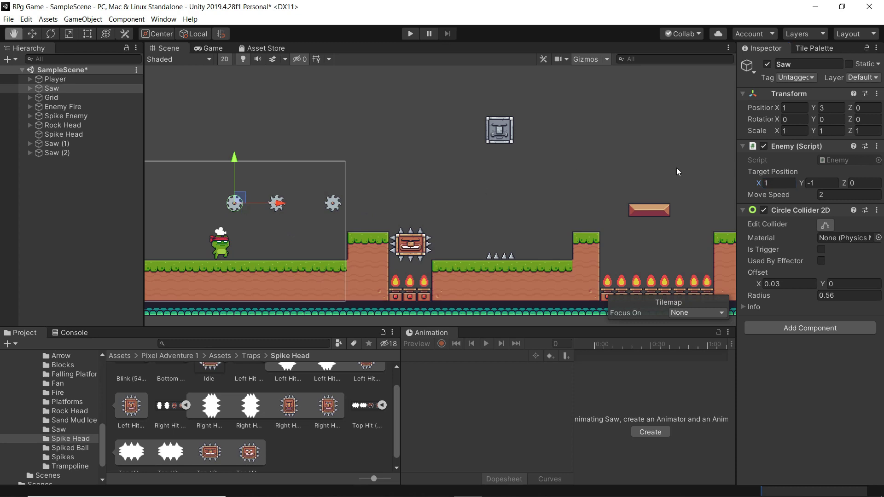
# Duplicate the original Saw to make another saw for the far end of the level
pyautogui.click(84, 152)
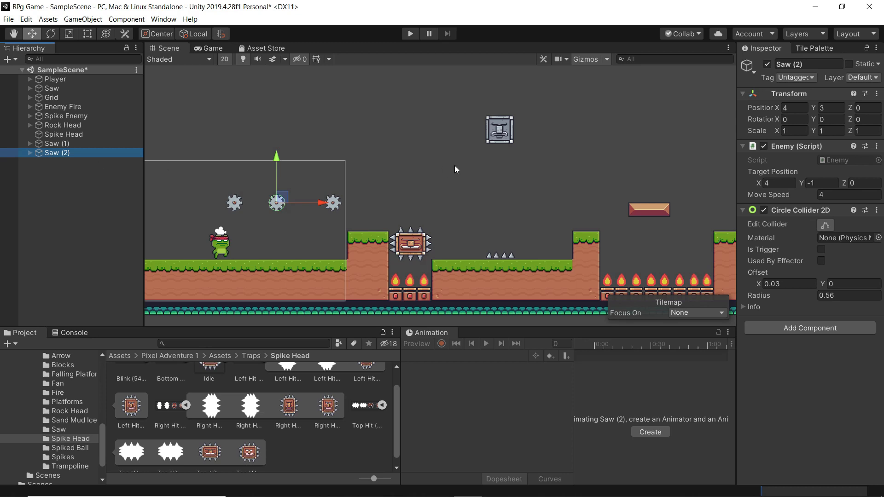
pyautogui.moveTo(671, 181); pyautogui.dragTo(224, 194, button='middle')
pyautogui.moveTo(528, 178); pyautogui.dragTo(479, 171, button='middle')
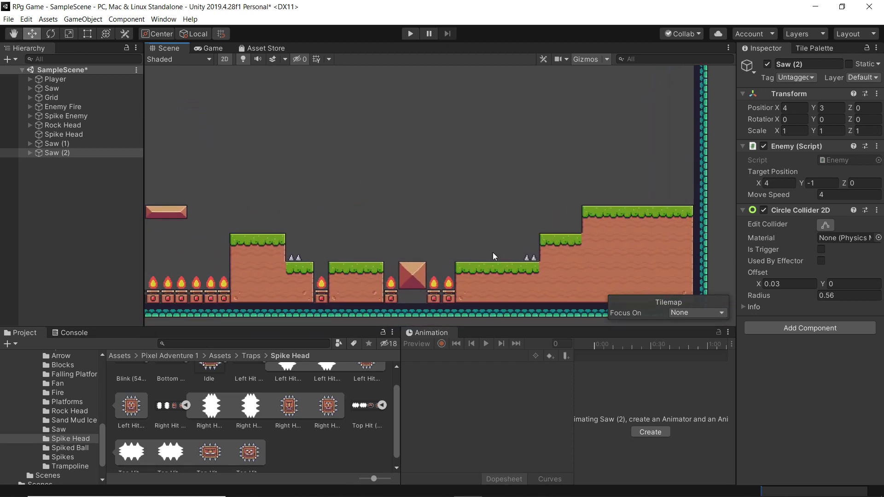
pyautogui.click(53, 152)
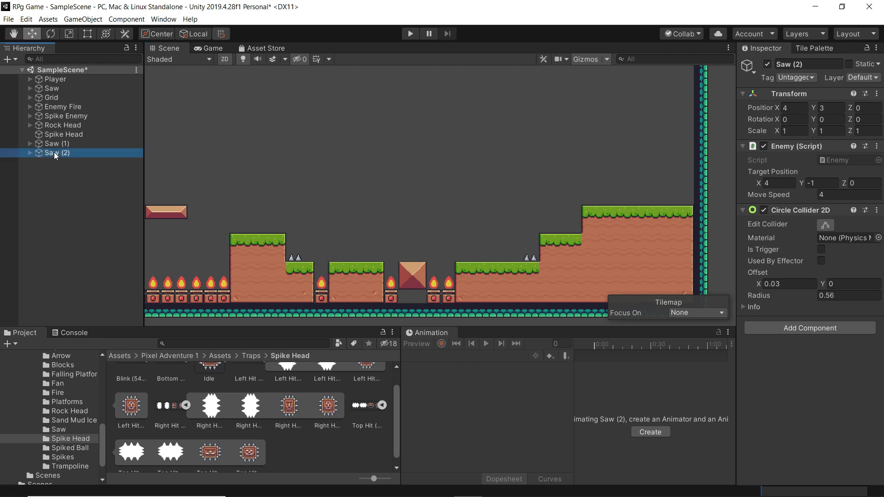
pyautogui.click(54, 88)
pyautogui.hotkey('ctrl', 'd')
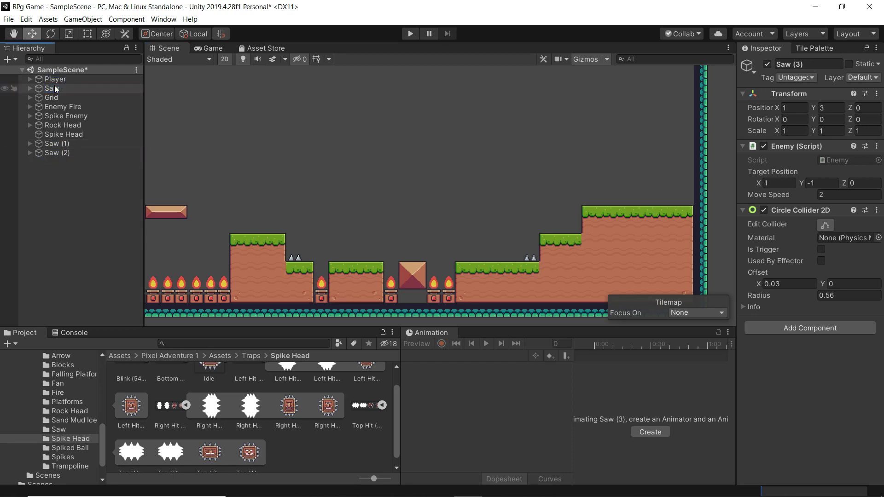
# Move Saw (3) just above the spikes at the foot of the level's far ledge, about X 56.2, Y 0.5
pyautogui.scroll(-6, 277, 173)
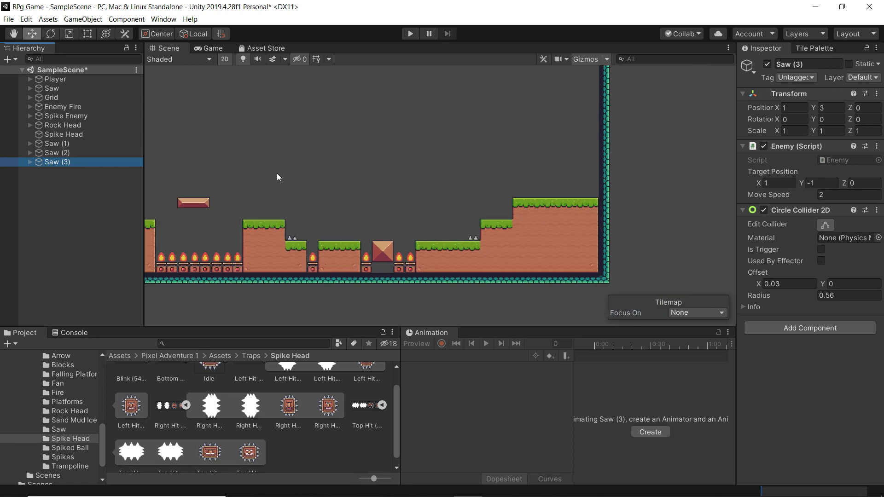
pyautogui.moveTo(277, 172); pyautogui.dragTo(546, 167, button='middle')
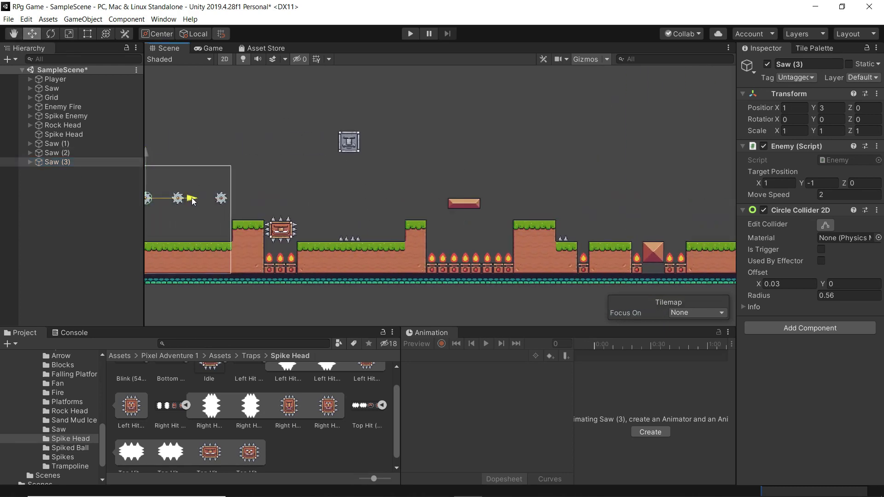
pyautogui.moveTo(192, 197); pyautogui.dragTo(689, 205)
pyautogui.moveTo(674, 219); pyautogui.dragTo(463, 209, button='middle')
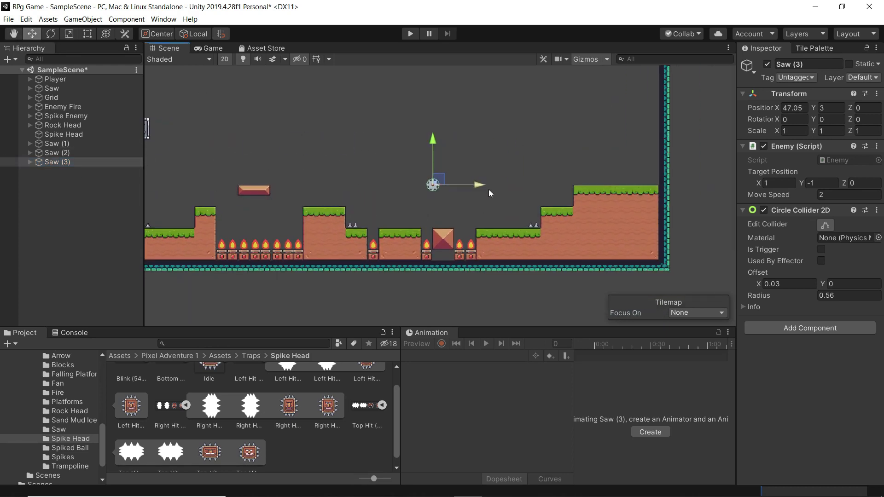
pyautogui.moveTo(488, 189); pyautogui.dragTo(560, 187)
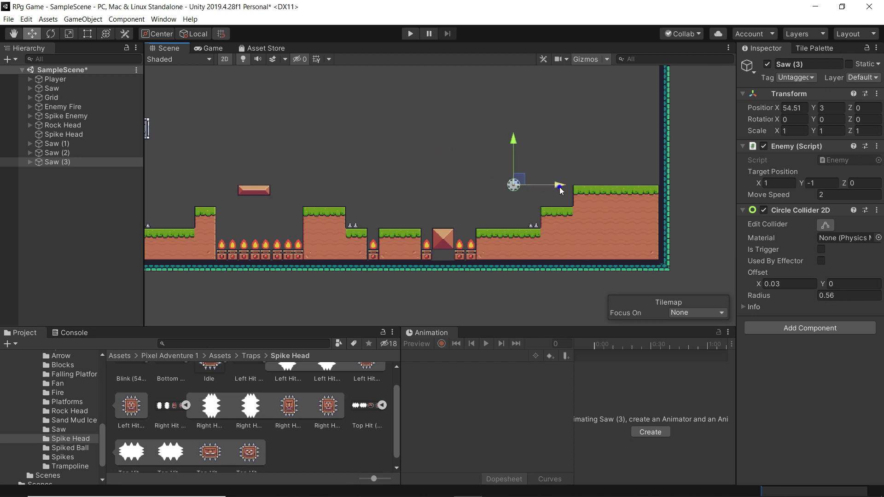
pyautogui.moveTo(511, 139); pyautogui.dragTo(521, 160)
pyautogui.moveTo(563, 210); pyautogui.dragTo(578, 210)
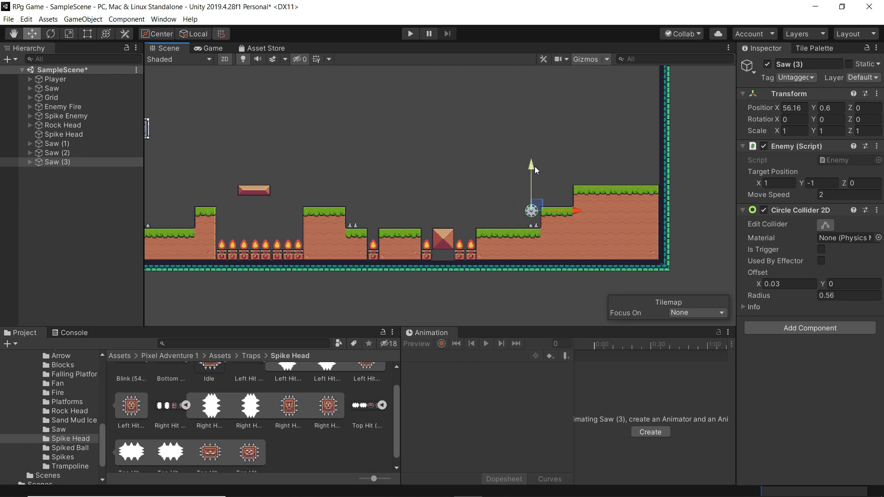
pyautogui.moveTo(535, 166); pyautogui.dragTo(532, 166)
# Set Saw (3)'s position to X 56 and Y 0
pyautogui.click(792, 109)
pyautogui.write('56')
pyautogui.click(841, 108)
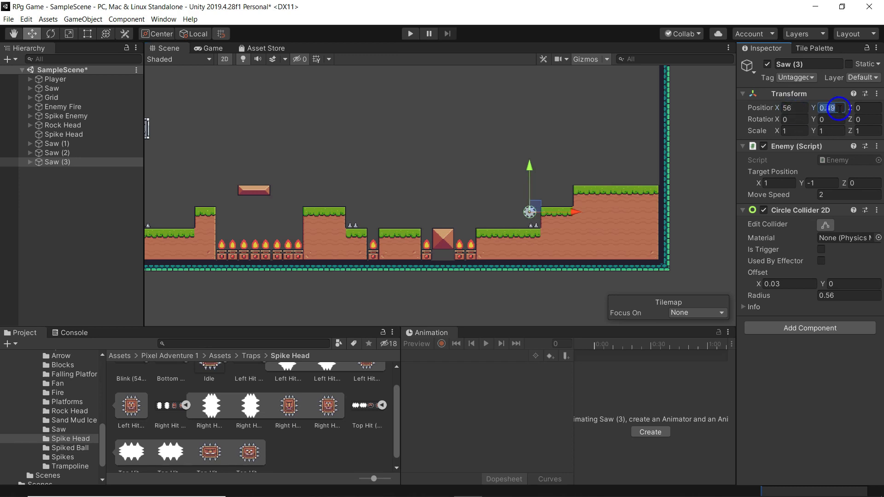
pyautogui.write('0')
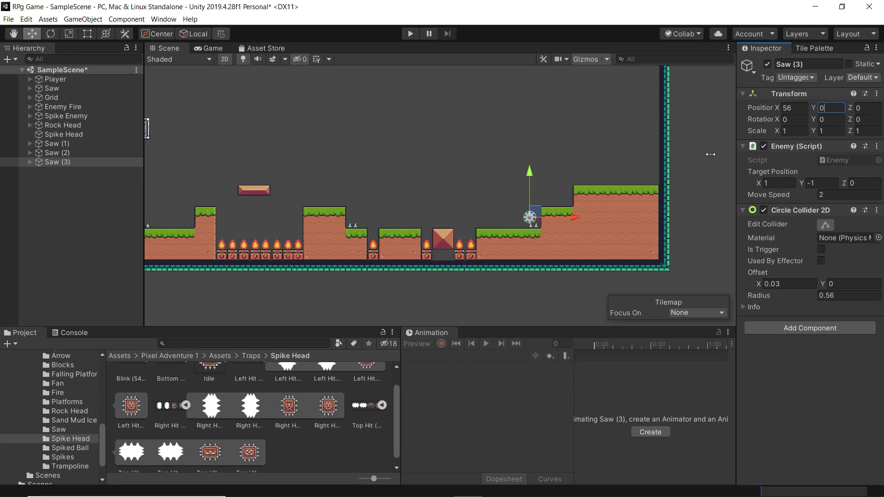
# Move Saw (3) over the other spike pair, about X 39.8, to gauge the path's end, and return its position X to 56
pyautogui.click(782, 183)
pyautogui.moveTo(574, 217); pyautogui.dragTo(400, 216)
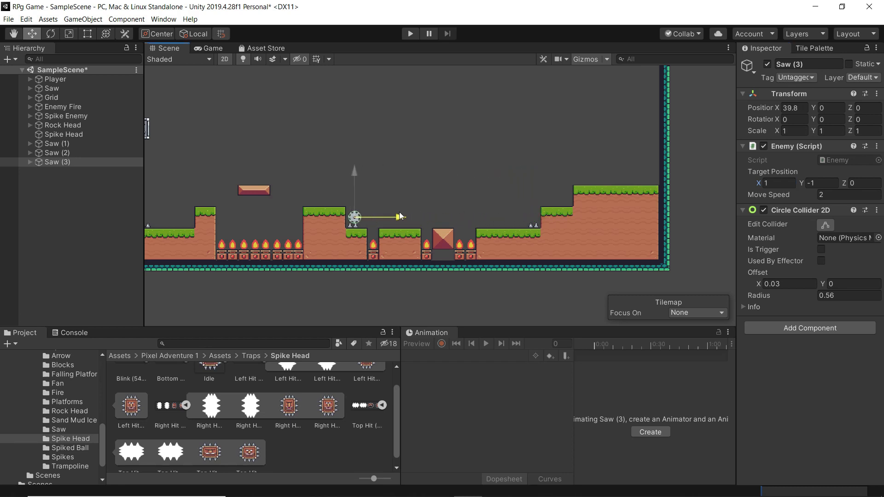
pyautogui.moveTo(399, 216); pyautogui.dragTo(580, 216)
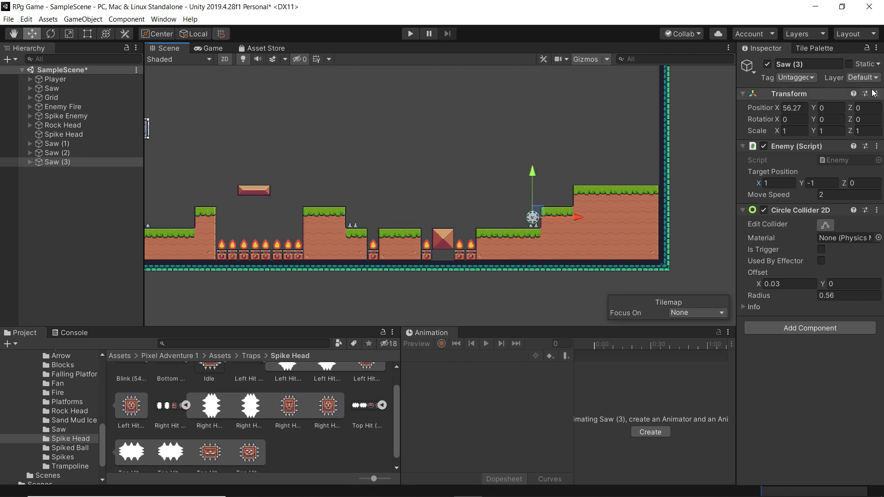
pyautogui.click(795, 108)
pyautogui.write('56')
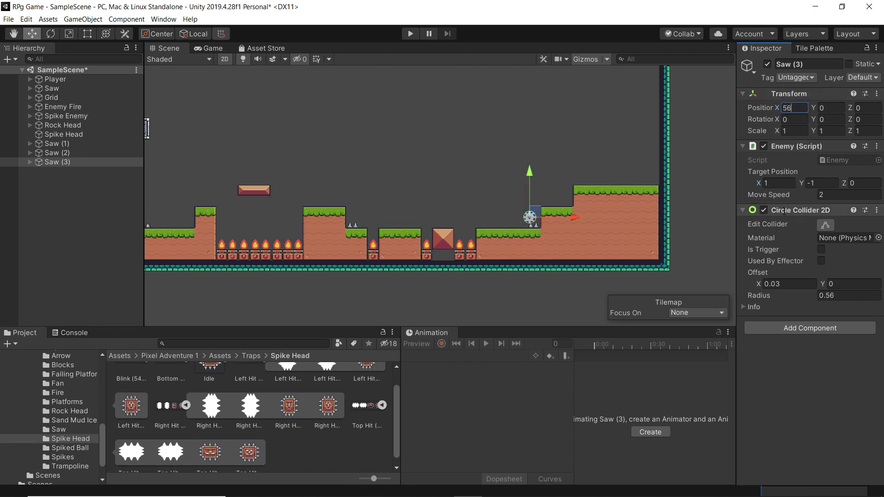
# Set the target position in Saw (3)'s Enemy script to X 40 and Y 0
pyautogui.click(780, 184)
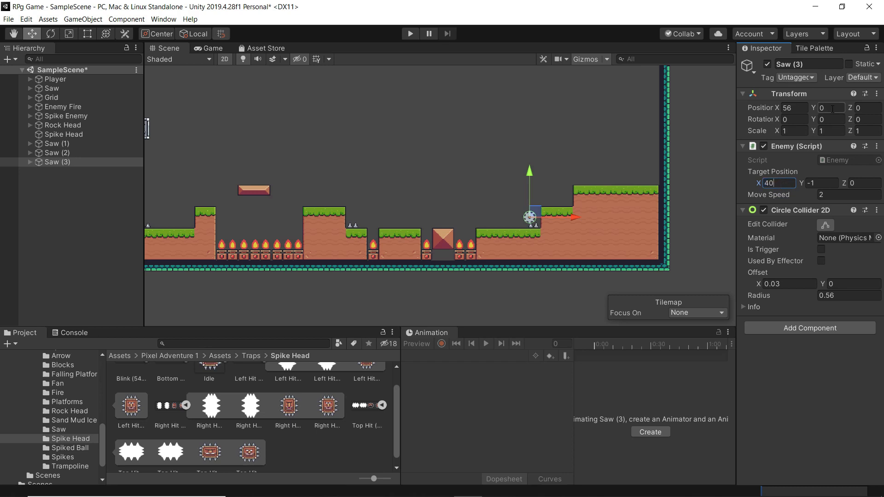
pyautogui.click(818, 183)
# Playtest the level to watch Saw (3) move in the scene, inspect its settings, and run and stop the game once more
pyautogui.click(410, 34)
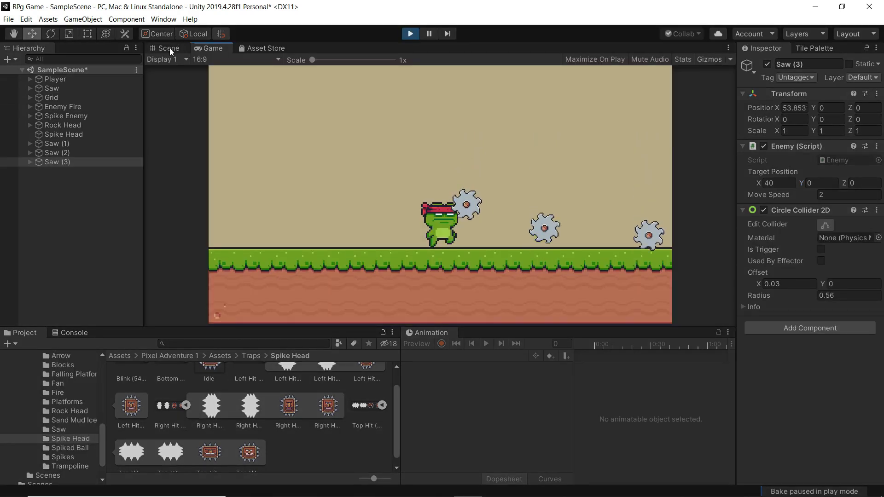
pyautogui.click(169, 47)
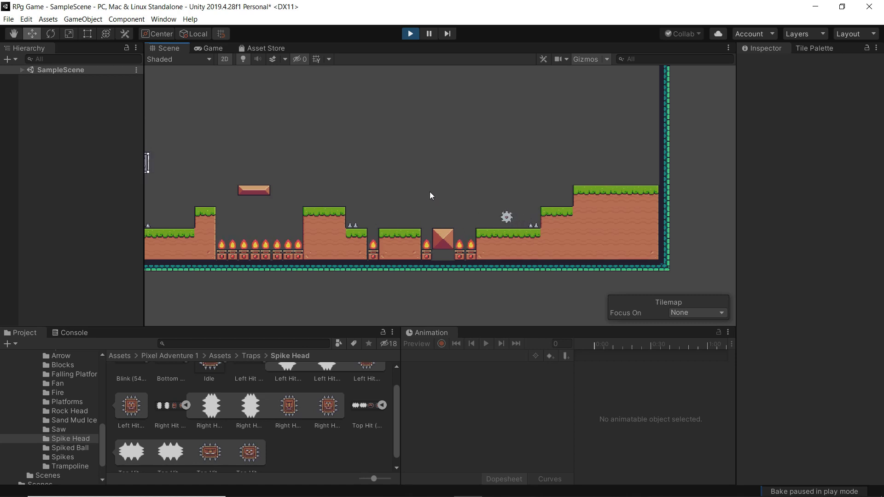
pyautogui.click(410, 34)
pyautogui.click(51, 162)
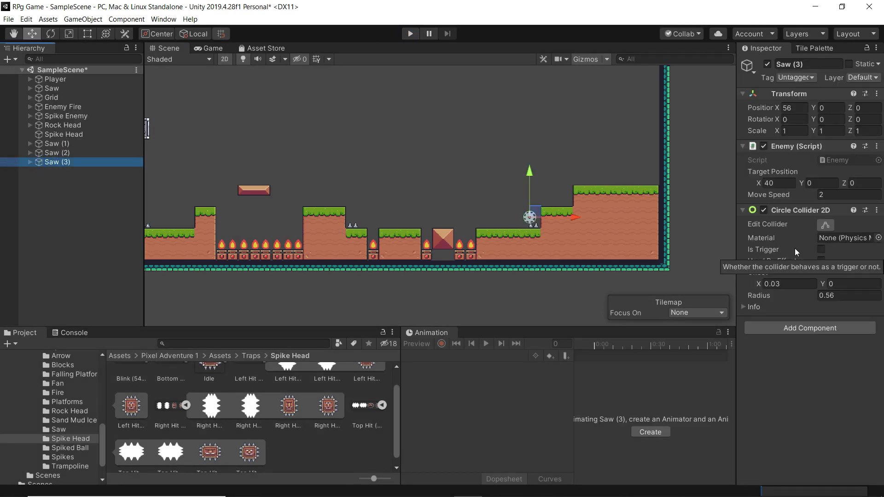
pyautogui.click(507, 112)
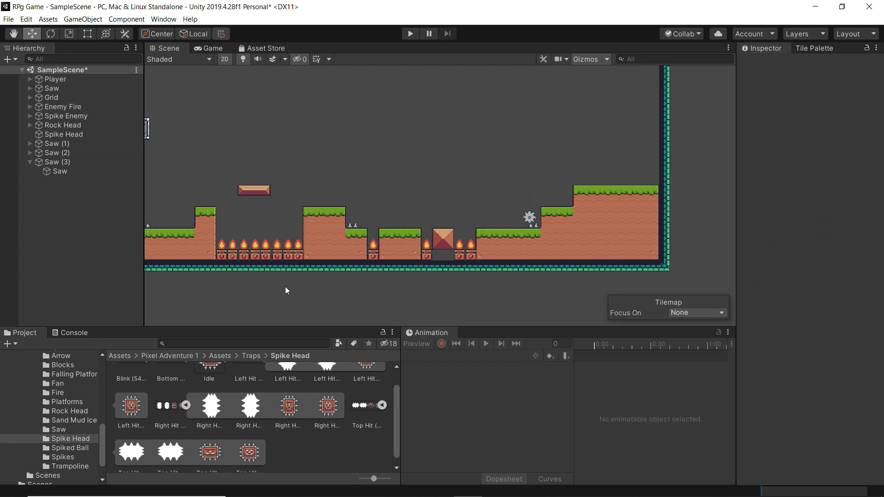
pyautogui.click(402, 39)
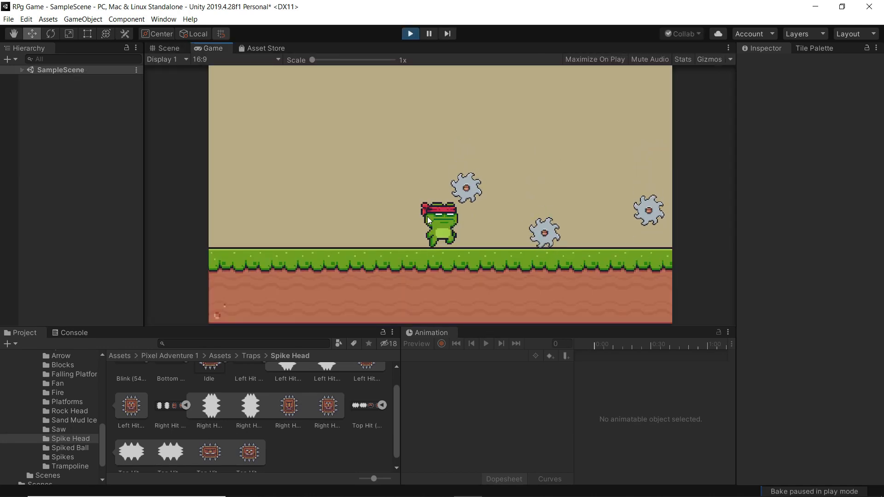
pyautogui.click(410, 34)
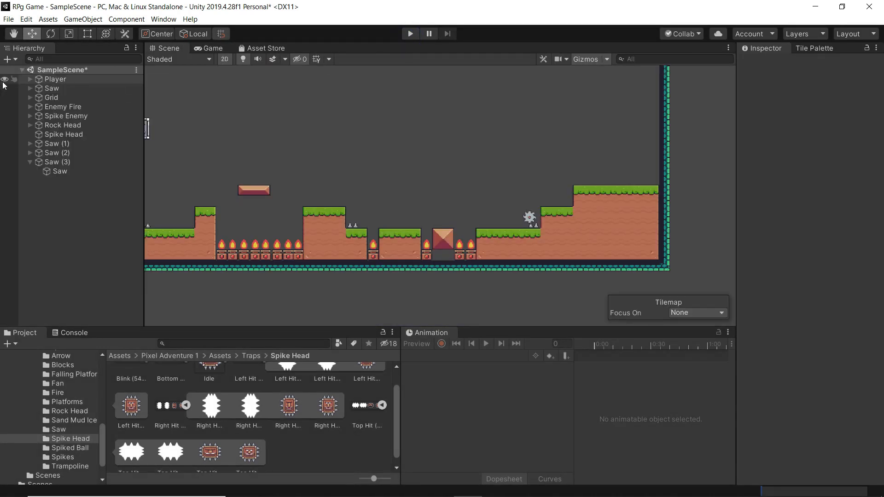
# Move the Player back from the first saw to about X -0.85 and expand its child objects
pyautogui.click(51, 79)
pyautogui.moveTo(215, 140); pyautogui.dragTo(574, 138, button='middle')
pyautogui.moveTo(329, 214); pyautogui.dragTo(320, 215)
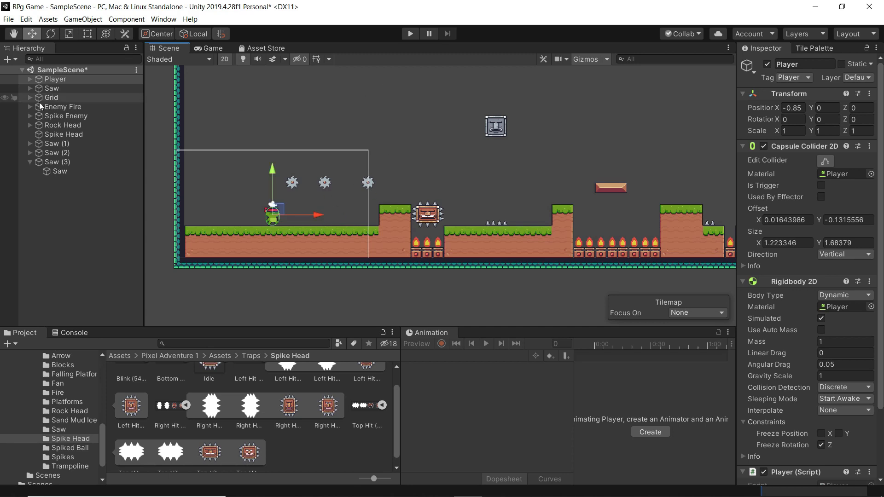
pyautogui.click(30, 80)
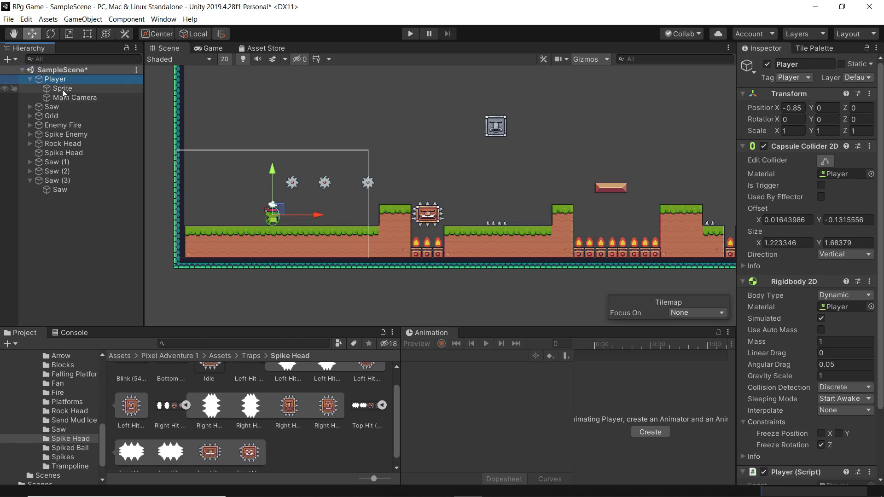
# Playtest the level while watching Saw (3) travel between the spike pairs in the scene, and stop play mode
pyautogui.click(410, 33)
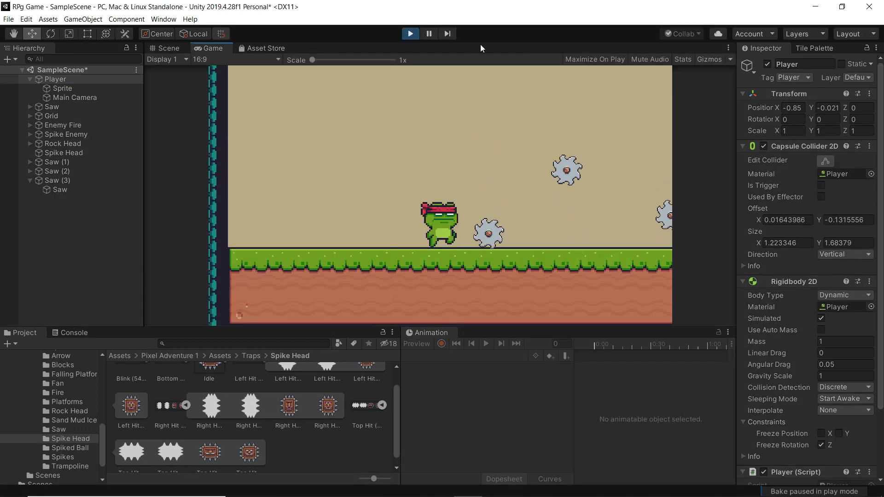
pyautogui.click(166, 48)
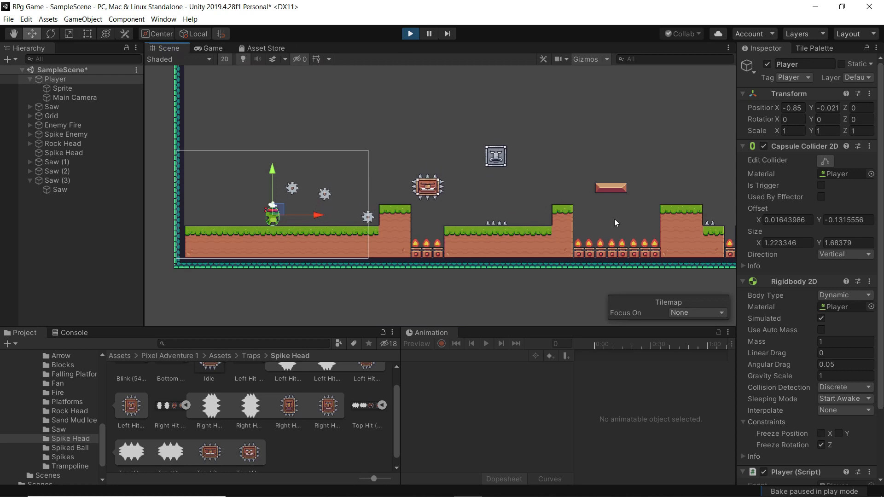
pyautogui.moveTo(669, 199); pyautogui.dragTo(482, 189, button='middle')
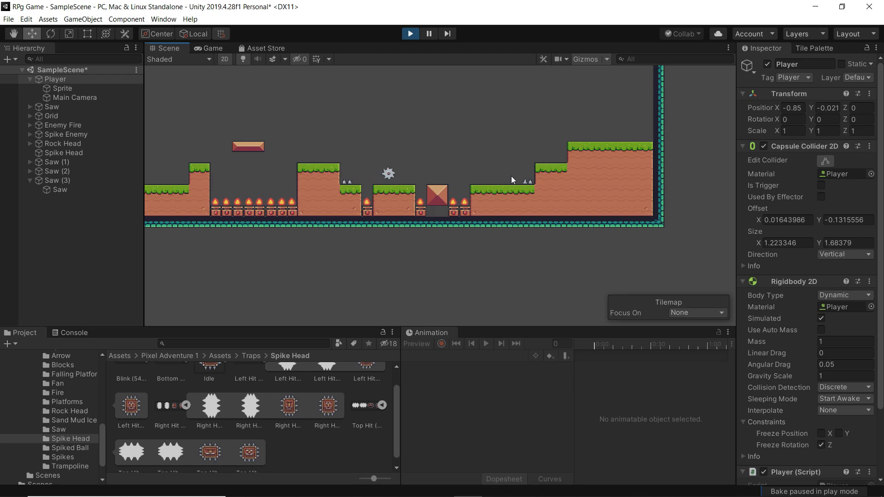
pyautogui.click(411, 35)
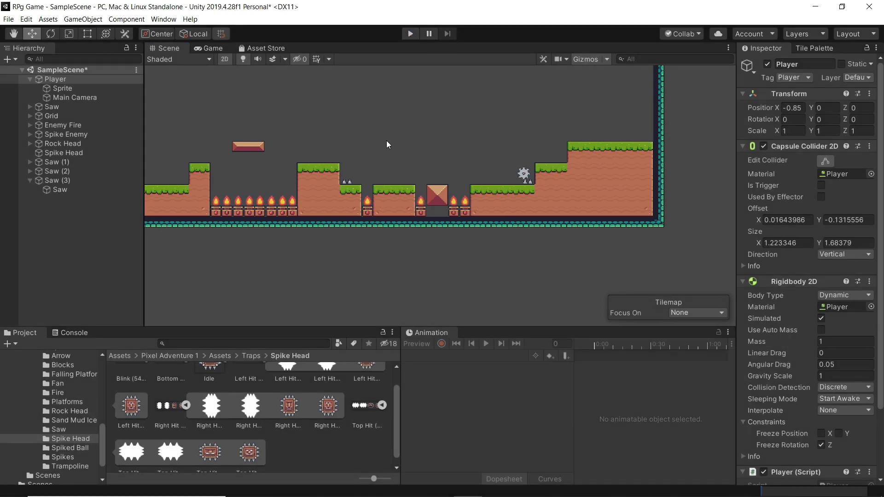
# Place the Grey Off platform sprite in the air at about X 49.8, Y 7 and set its Z rotation to 90
pyautogui.scroll(-1, 368, 147)
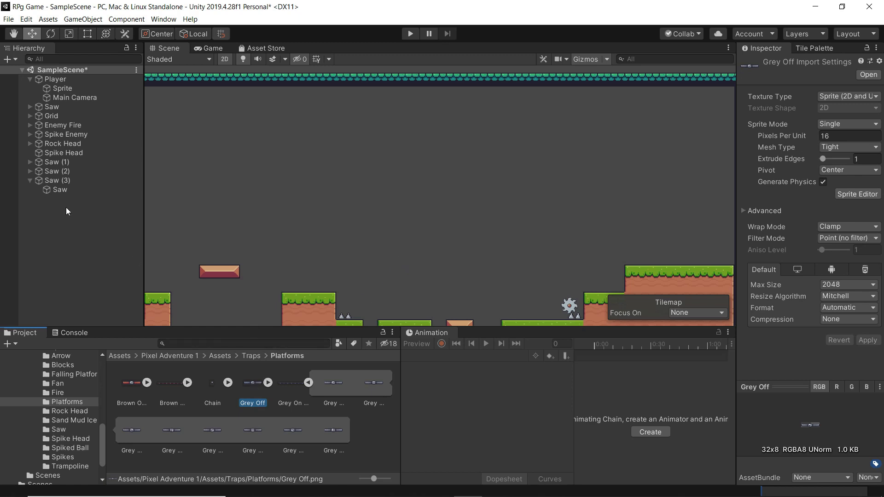
pyautogui.click(30, 181)
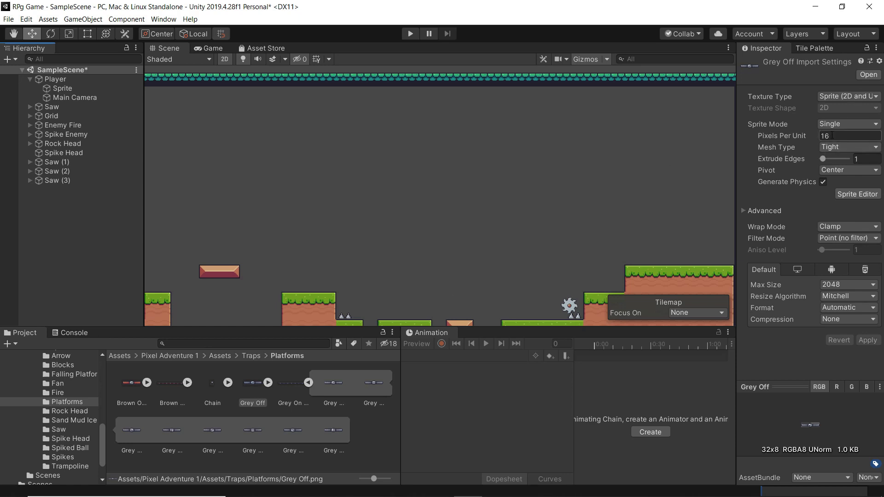
pyautogui.moveTo(257, 385); pyautogui.dragTo(484, 211)
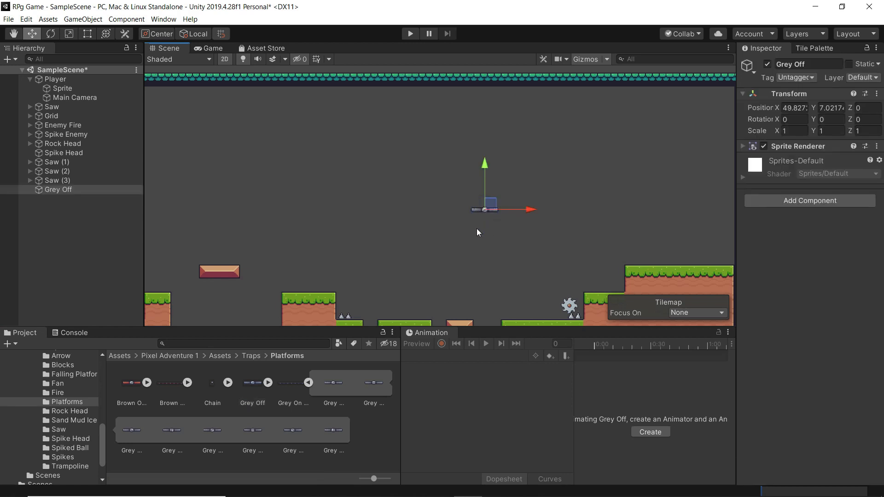
pyautogui.click(869, 119)
pyautogui.write('90')
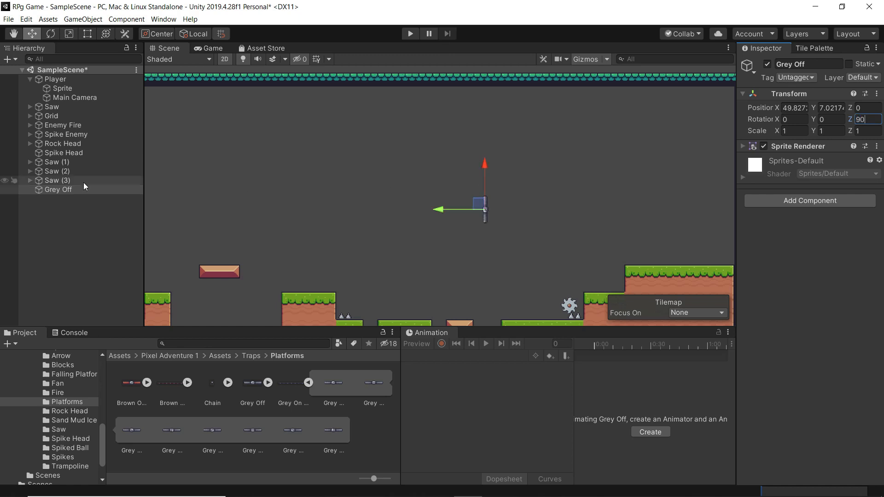
pyautogui.rightClick(63, 191)
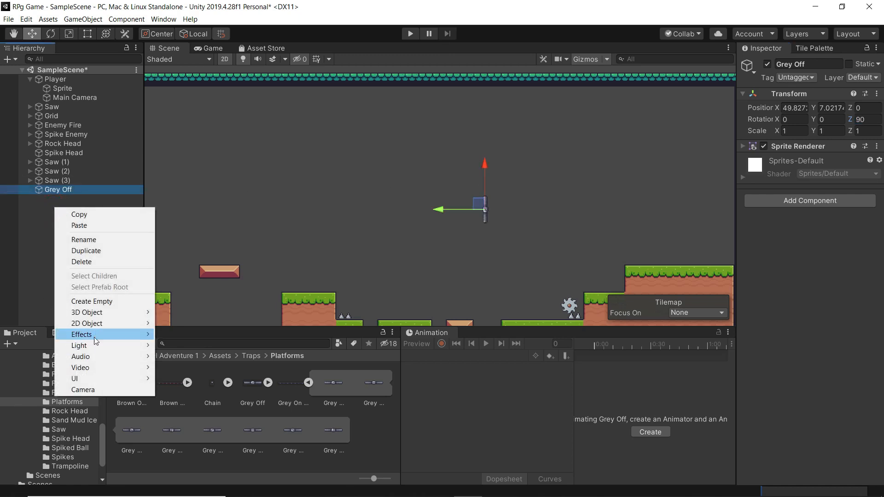
pyautogui.click(89, 301)
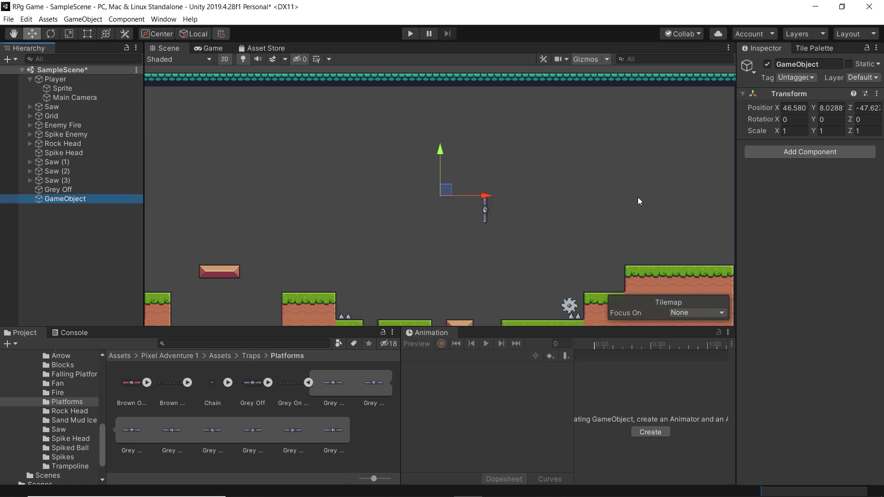
pyautogui.hotkey('ctrl', 'z')
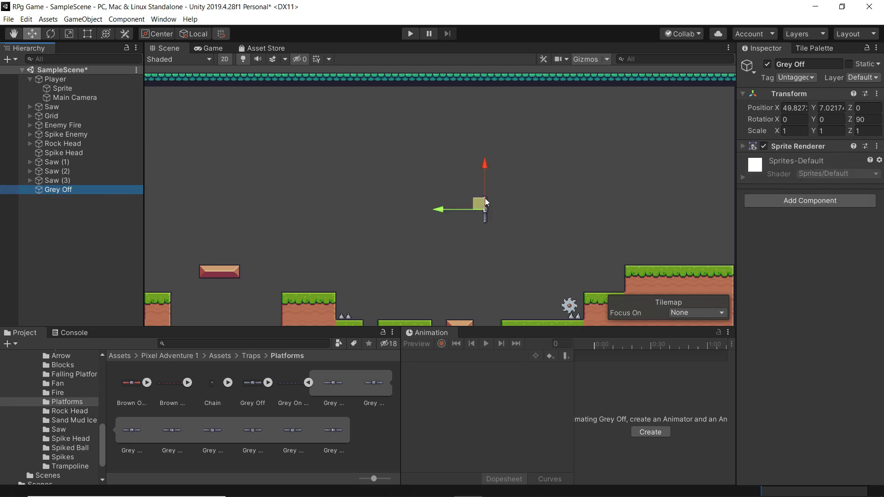
pyautogui.click(63, 210)
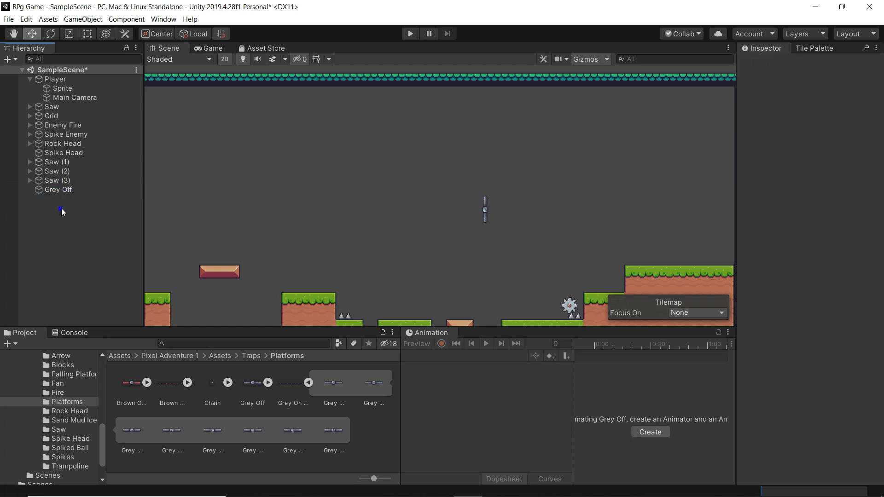
# Create an empty object in the scene and name it Chain
pyautogui.rightClick(63, 210)
pyautogui.click(107, 301)
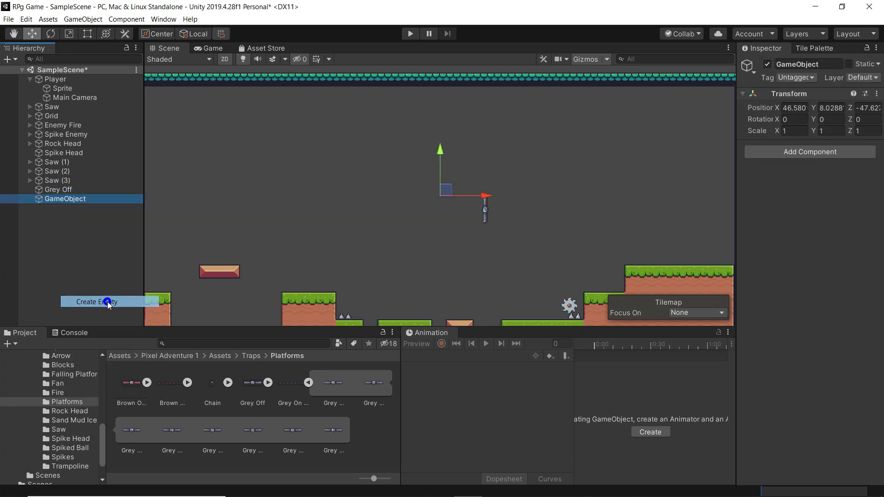
pyautogui.click(830, 63)
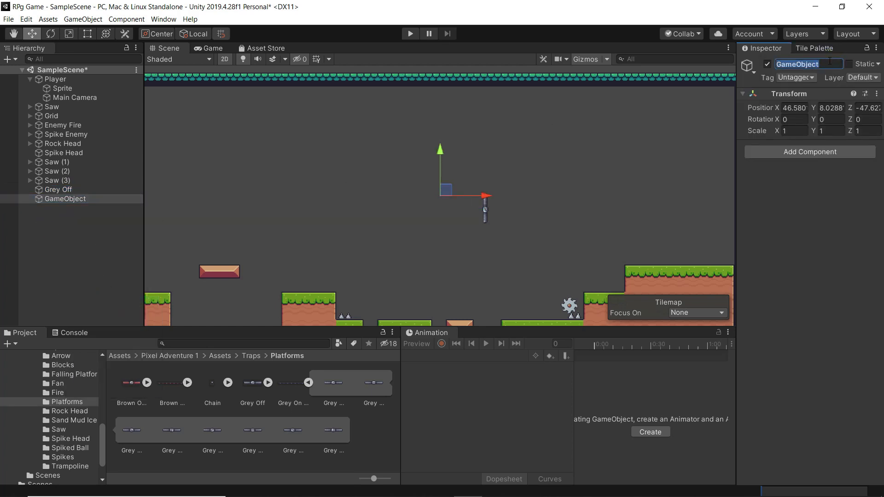
pyautogui.write('R')
pyautogui.press('BackSpace')
pyautogui.write('Chain')
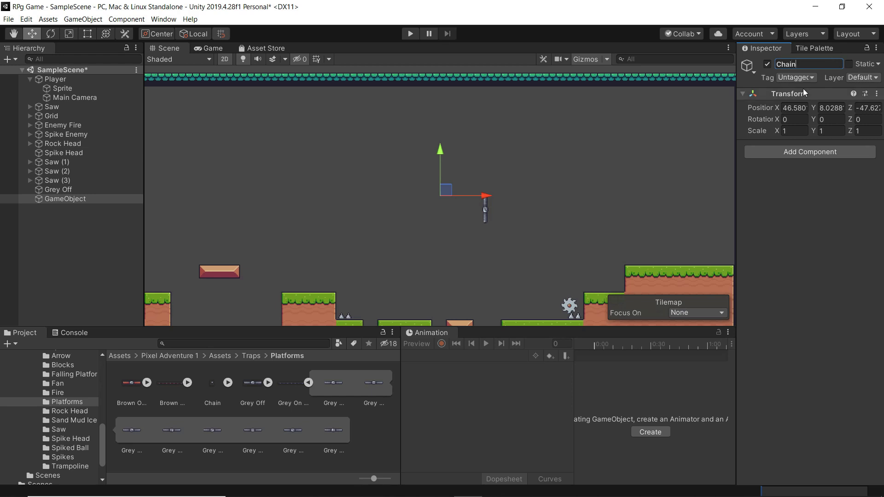
pyautogui.press('Return')
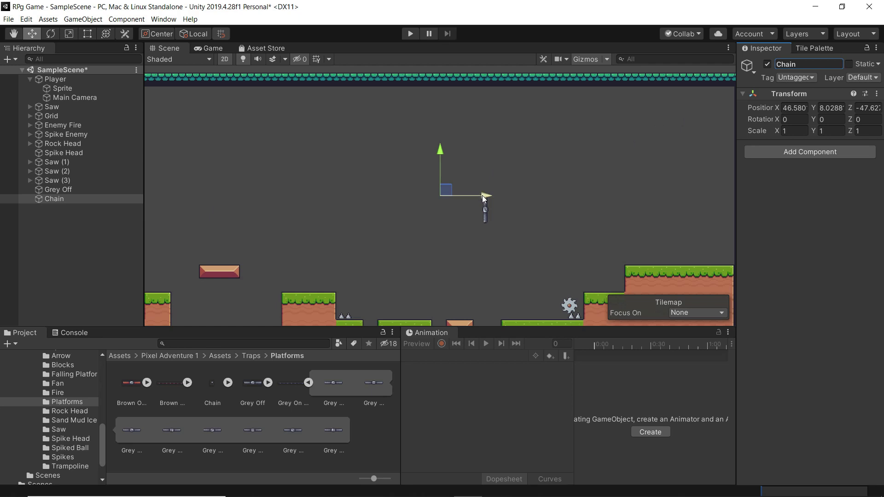
# Set the Chain object's position to X 0, Y 0, Z 0
pyautogui.moveTo(482, 195); pyautogui.dragTo(533, 197)
pyautogui.moveTo(484, 149); pyautogui.dragTo(482, 161)
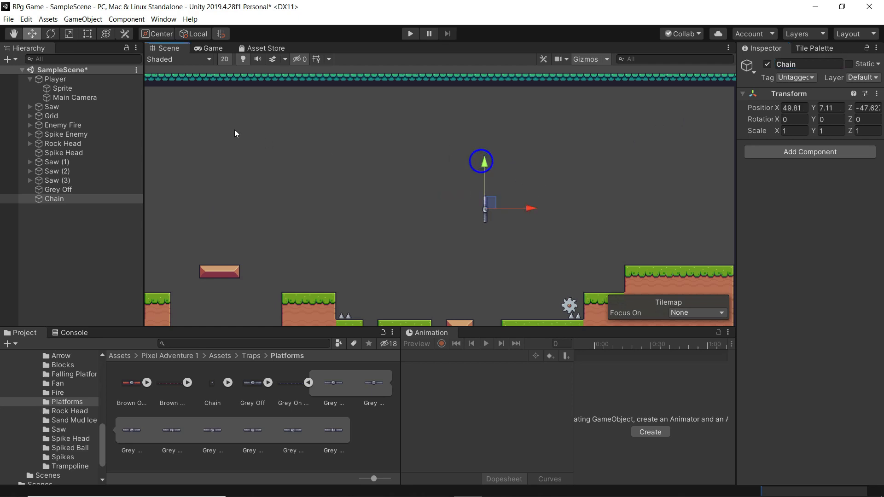
pyautogui.click(50, 199)
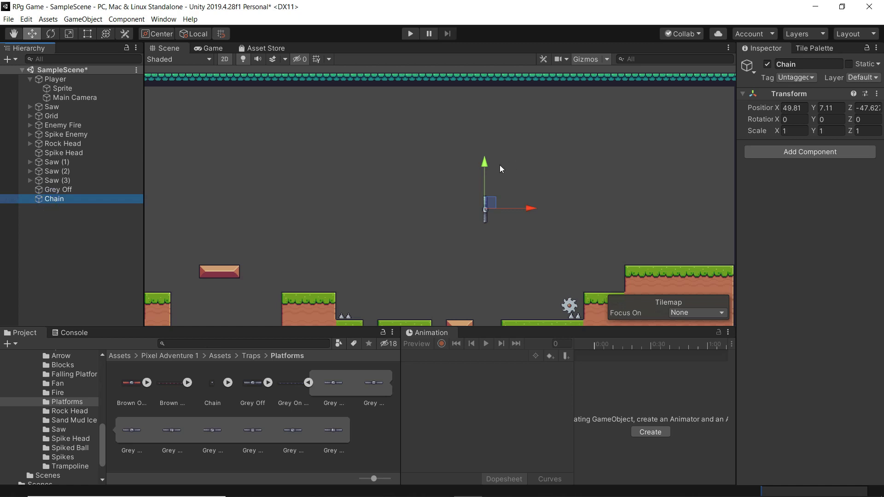
pyautogui.click(799, 108)
pyautogui.write('0')
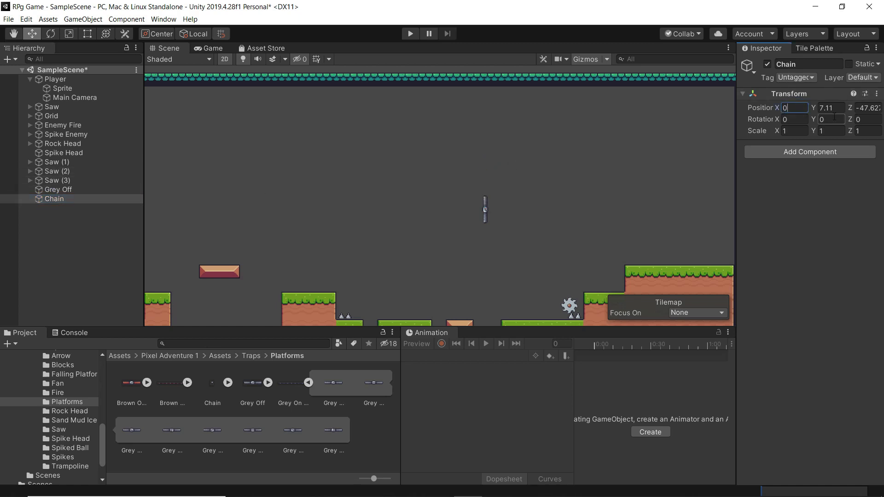
pyautogui.click(835, 108)
pyautogui.write('0')
pyautogui.click(873, 106)
pyautogui.write('0')
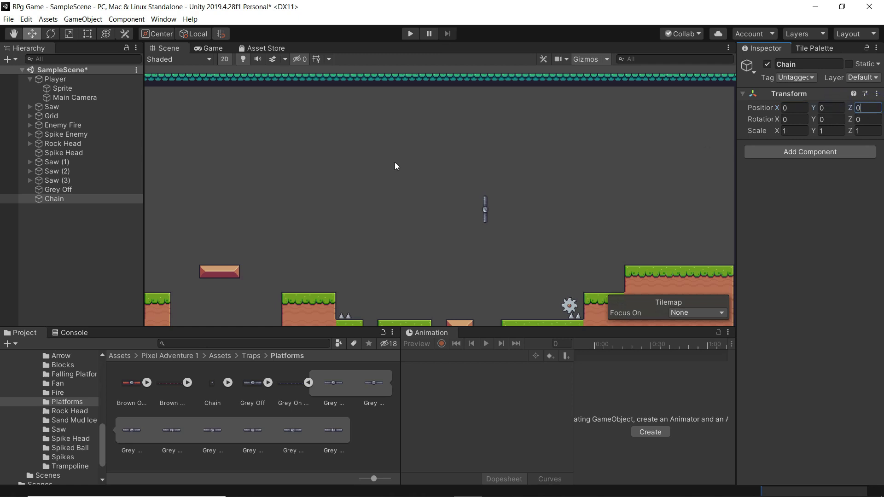
# Set the Grey Off sprite's X and Y position to 0
pyautogui.scroll(-5, 410, 181)
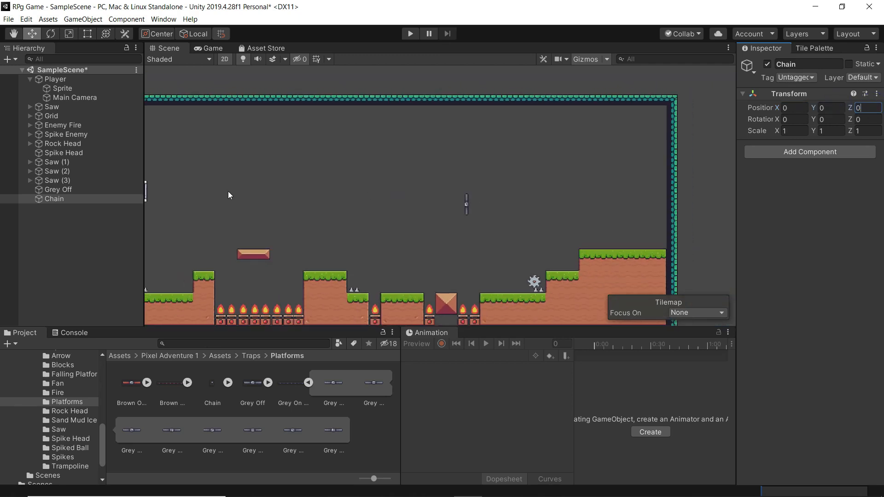
pyautogui.click(57, 189)
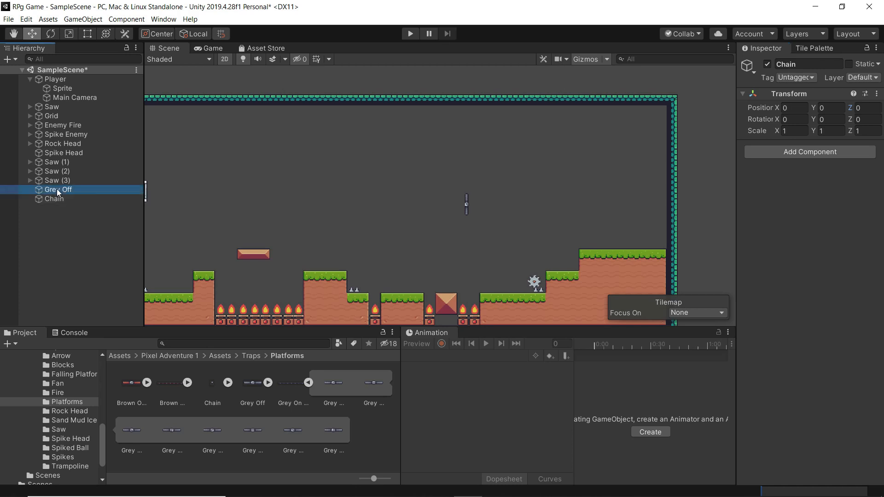
pyautogui.click(798, 109)
pyautogui.write('0')
pyautogui.click(834, 110)
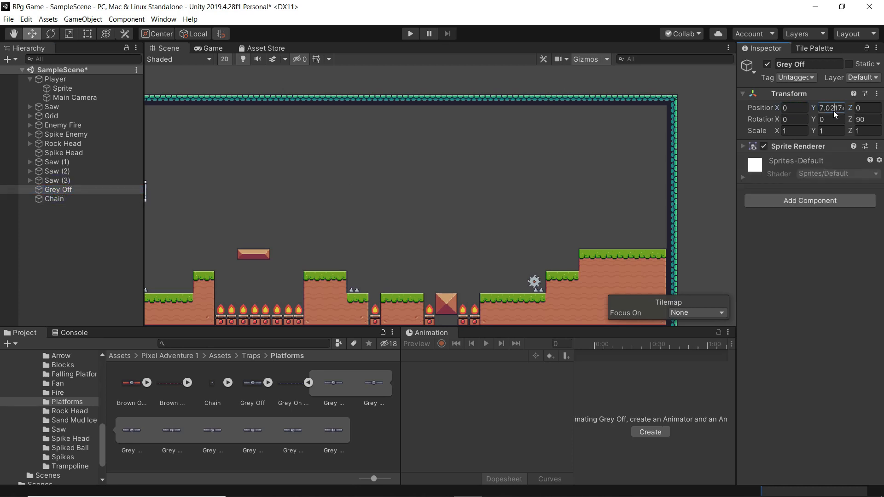
pyautogui.write('0')
pyautogui.scroll(-5, 348, 209)
pyautogui.scroll(5, 295, 197)
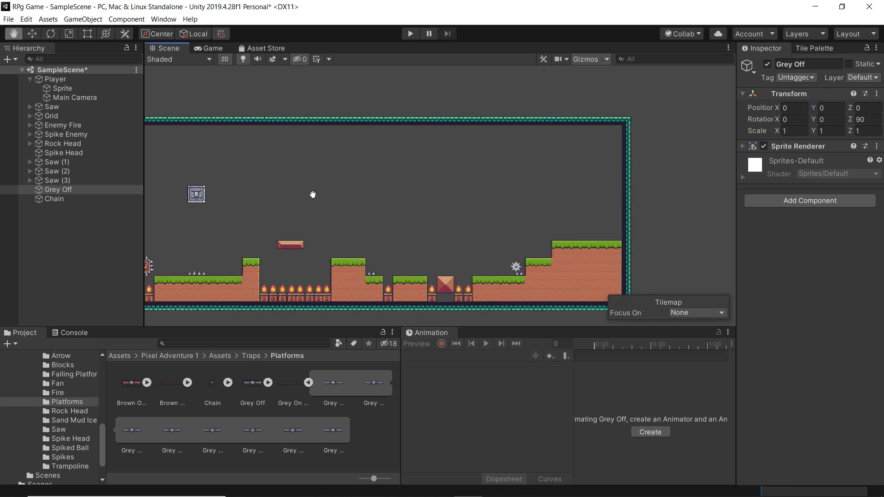
# Nest Chain under Grey Off, duplicate it, and raise both Chain objects above the player to about X 2.2
pyautogui.moveTo(348, 171); pyautogui.dragTo(355, 166, button='middle')
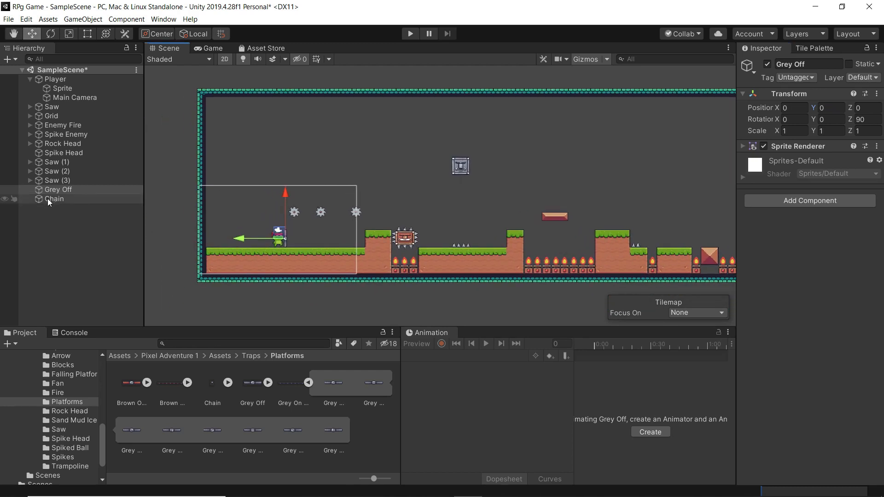
pyautogui.moveTo(51, 200); pyautogui.dragTo(57, 189)
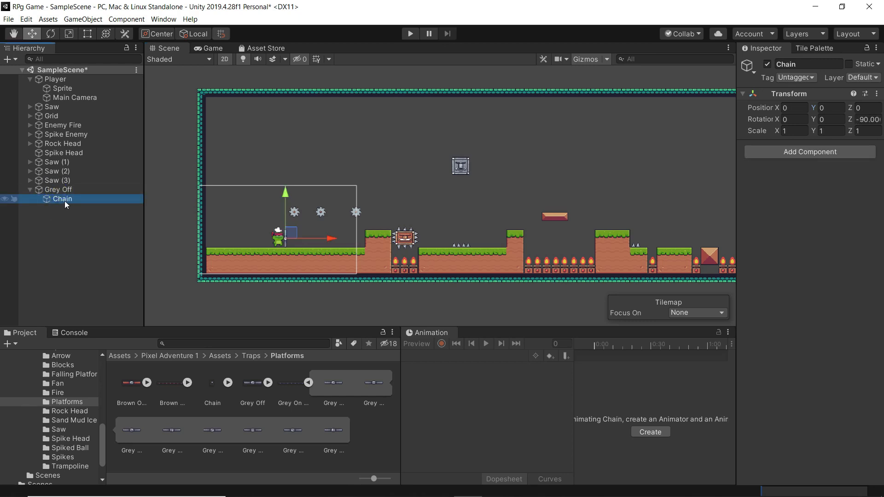
pyautogui.hotkey('ctrl', 'd')
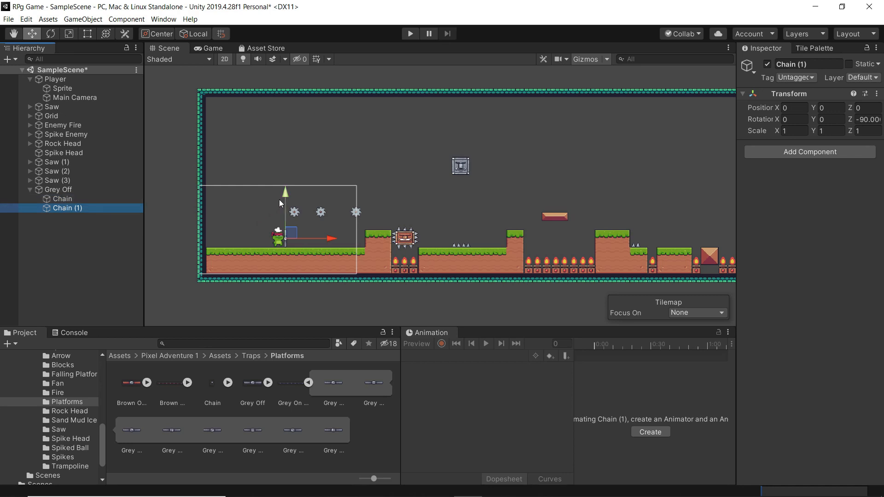
pyautogui.moveTo(286, 191); pyautogui.dragTo(290, 172)
pyautogui.click(63, 199)
pyautogui.click(67, 207)
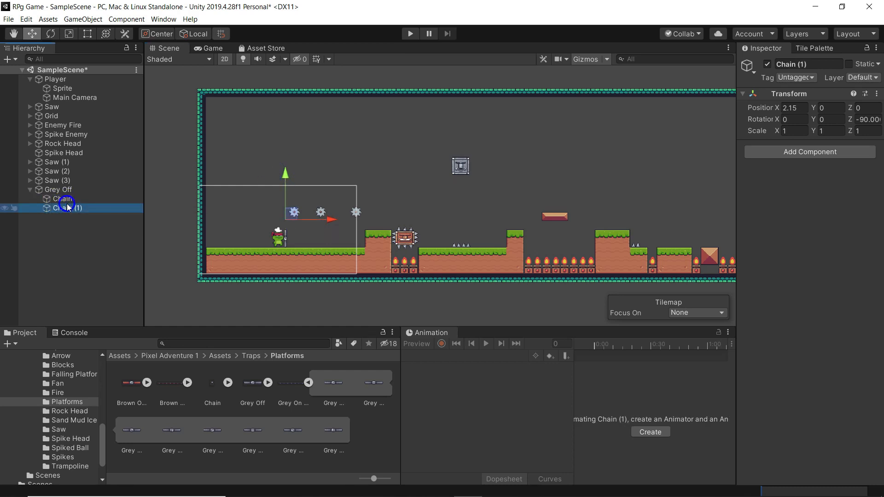
pyautogui.click(63, 199)
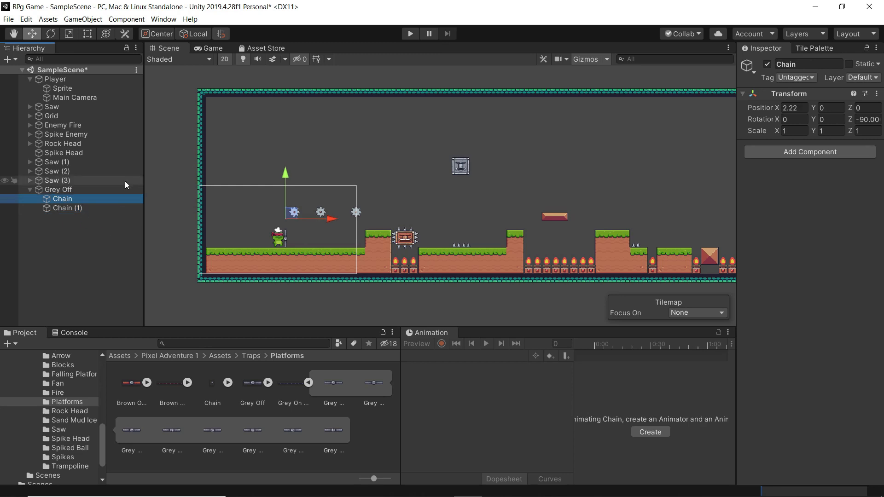
# Delete the duplicate Chain (1) object from Grey Off
pyautogui.click(59, 208)
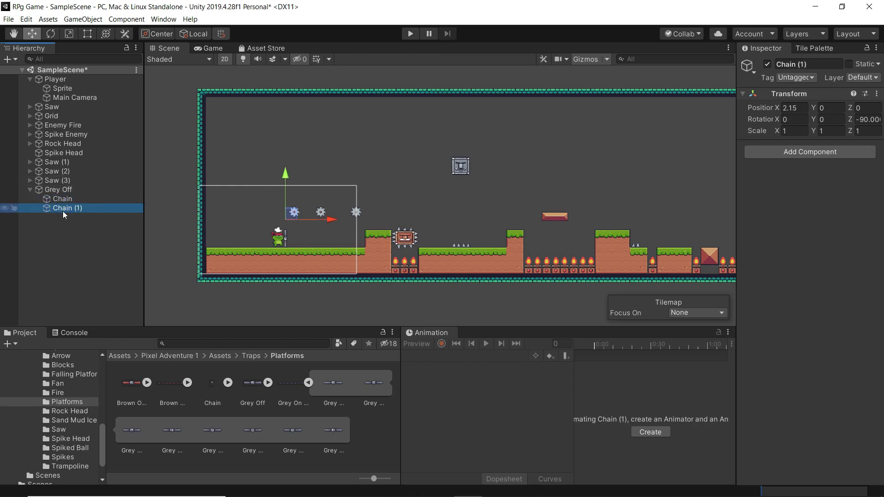
pyautogui.rightClick(74, 210)
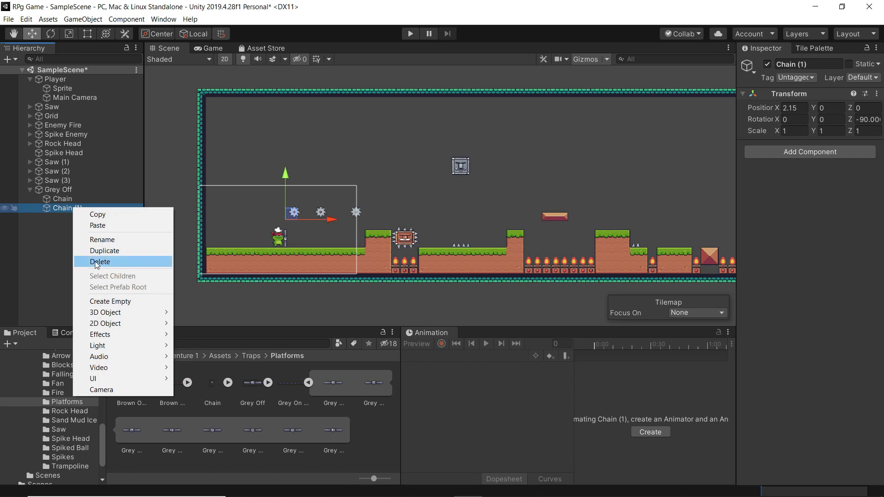
pyautogui.click(127, 261)
# Move Chain out of Grey Off to the scene's top level and nest Grey Off inside Chain
pyautogui.click(63, 202)
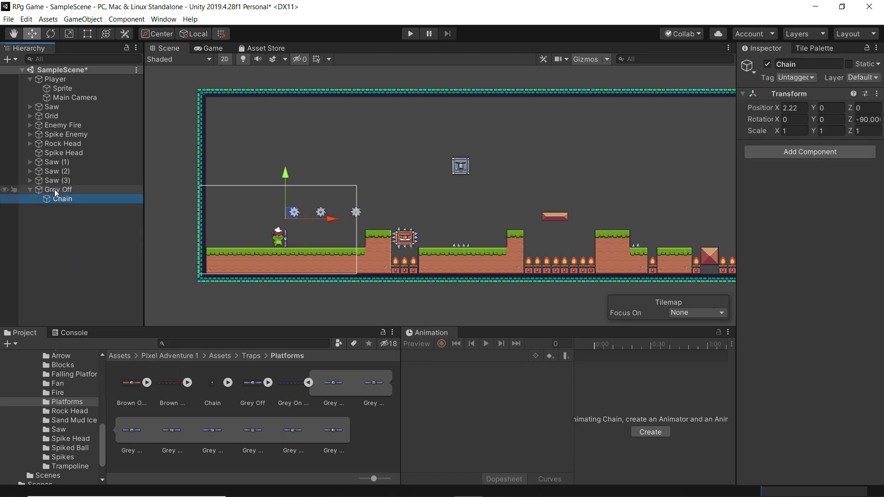
pyautogui.click(55, 189)
pyautogui.moveTo(63, 199); pyautogui.dragTo(63, 221)
pyautogui.moveTo(57, 190); pyautogui.dragTo(55, 198)
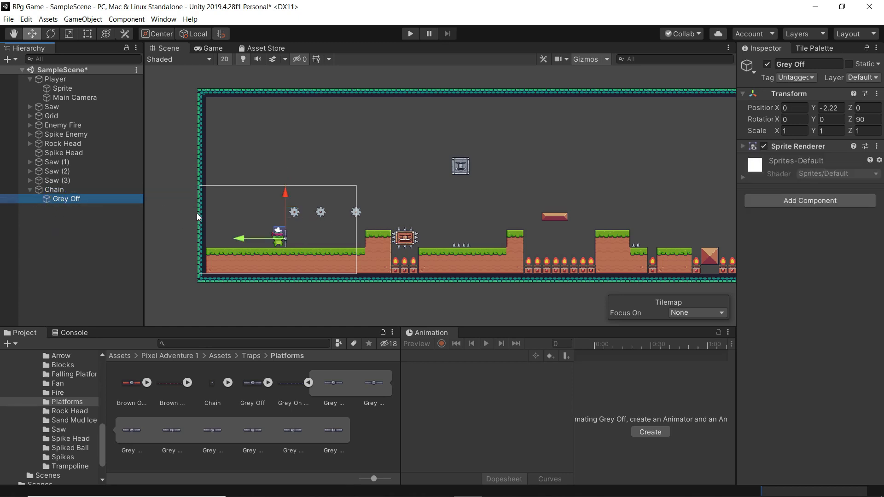
pyautogui.click(64, 198)
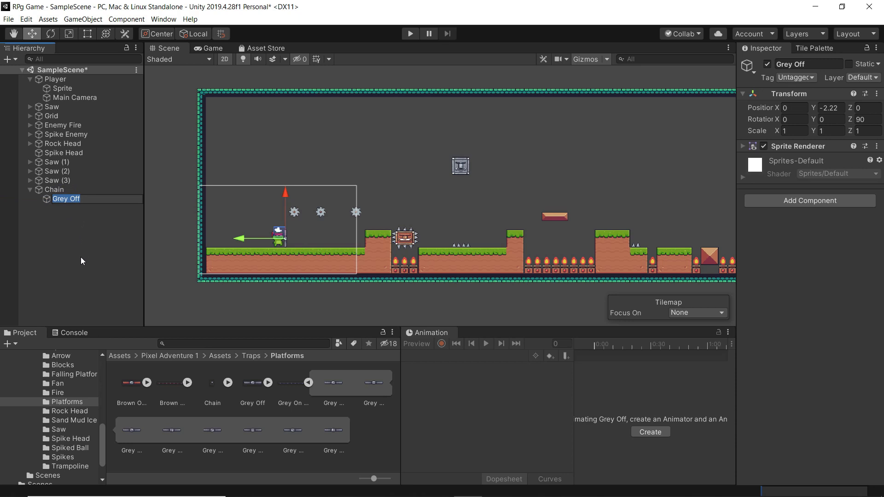
pyautogui.click(66, 244)
# Duplicate the Grey Off sprite three times inside Chain
pyautogui.click(65, 201)
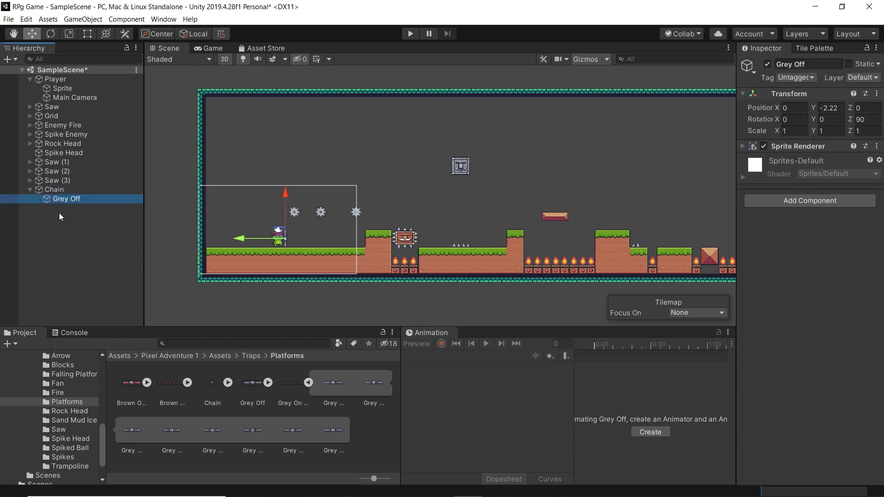
pyautogui.hotkey('ctrl', 'd')
pyautogui.hotkey('ctrl', 'd')
pyautogui.hotkey('ctrl', 'd')
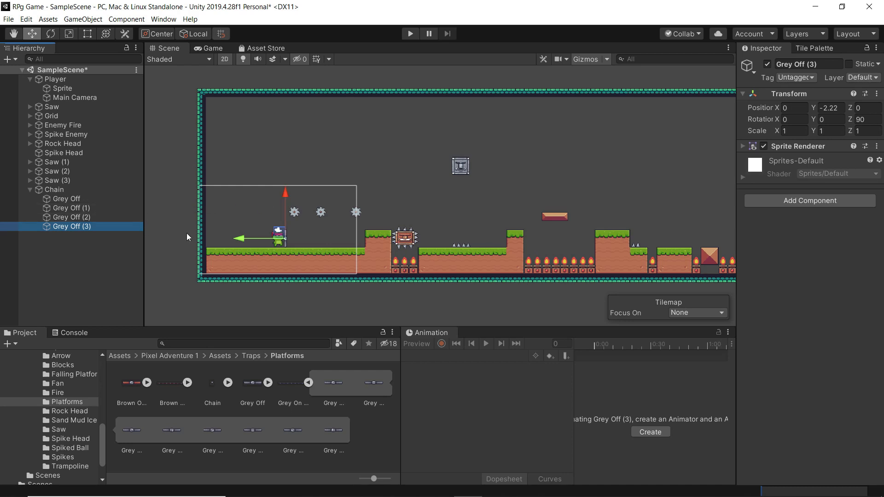
# Set the Y position of all four Grey Off sprites inside Chain to 0 together
pyautogui.scroll(2, 236, 220)
pyautogui.click(77, 208)
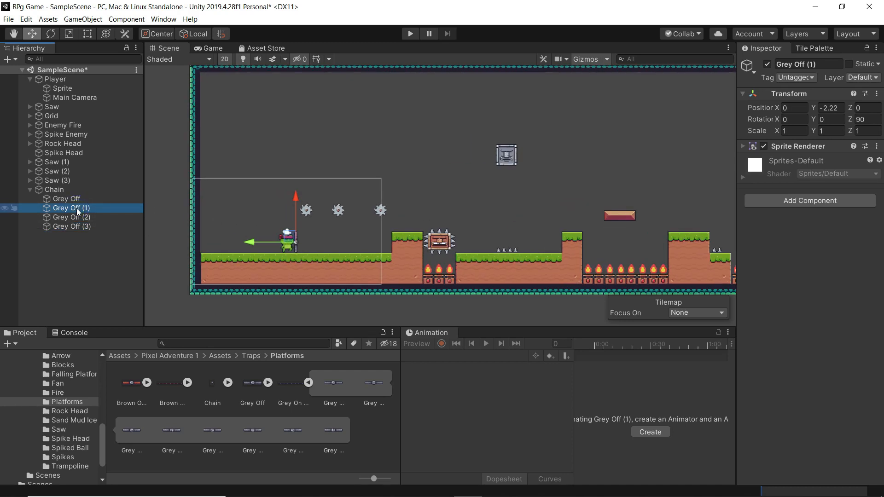
pyautogui.click(78, 216)
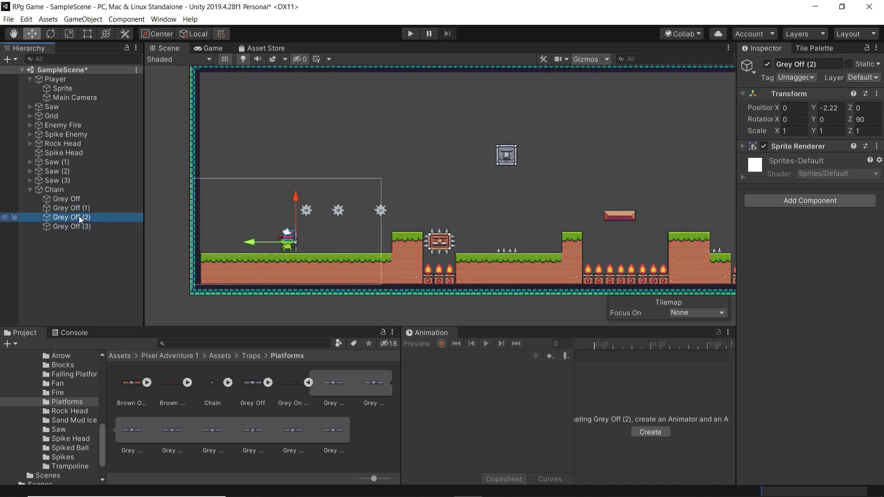
pyautogui.click(74, 227)
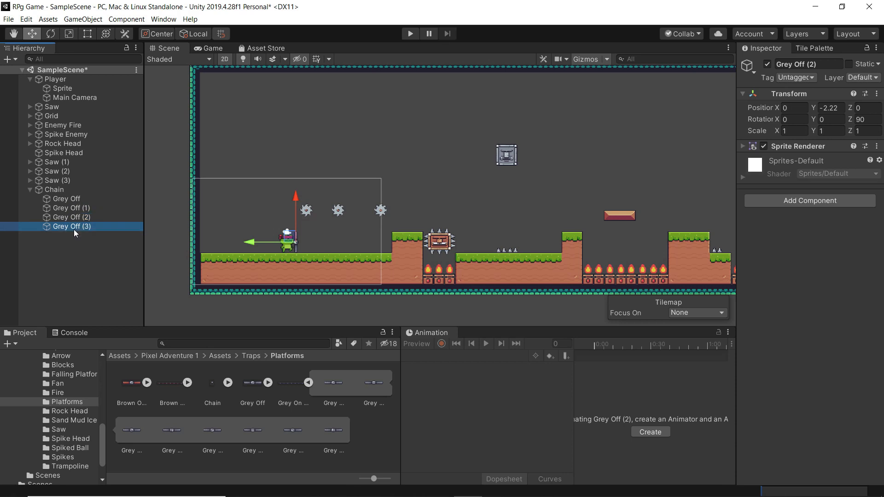
pyautogui.click(74, 199)
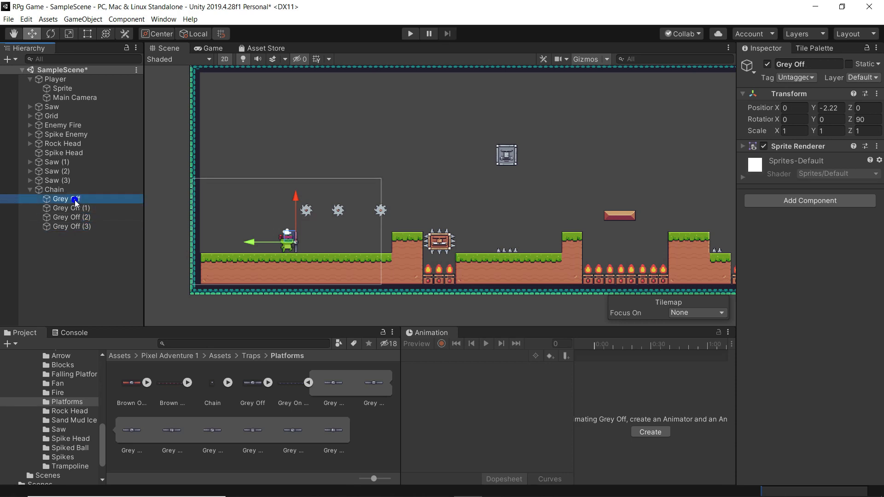
pyautogui.keyDown('shift'); pyautogui.click(82, 228); pyautogui.keyUp('shift')
pyautogui.click(831, 119)
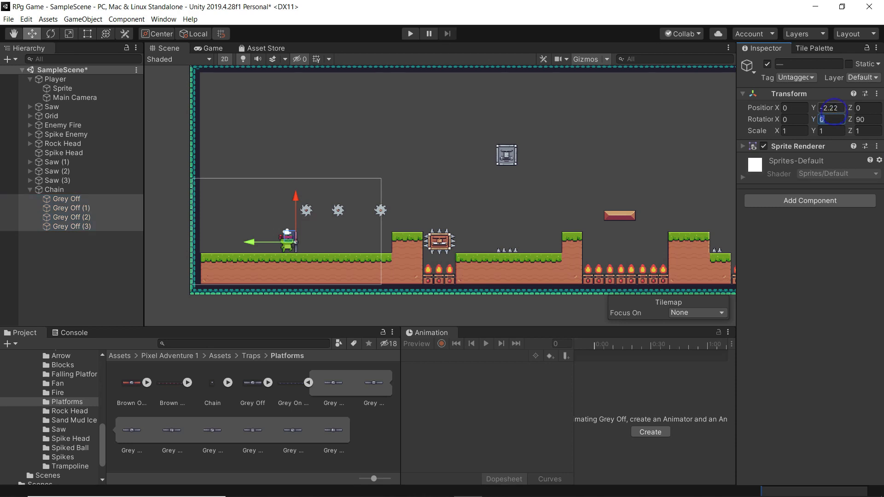
pyautogui.click(831, 108)
pyautogui.write('0')
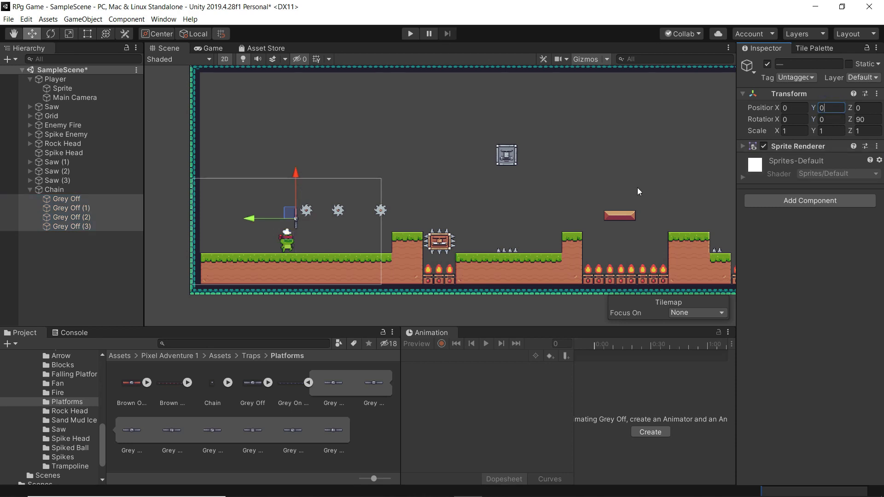
# Stack the three Grey Off copies end to end above the original, with Grey Off (3) on top at about Y 5.53
pyautogui.click(76, 199)
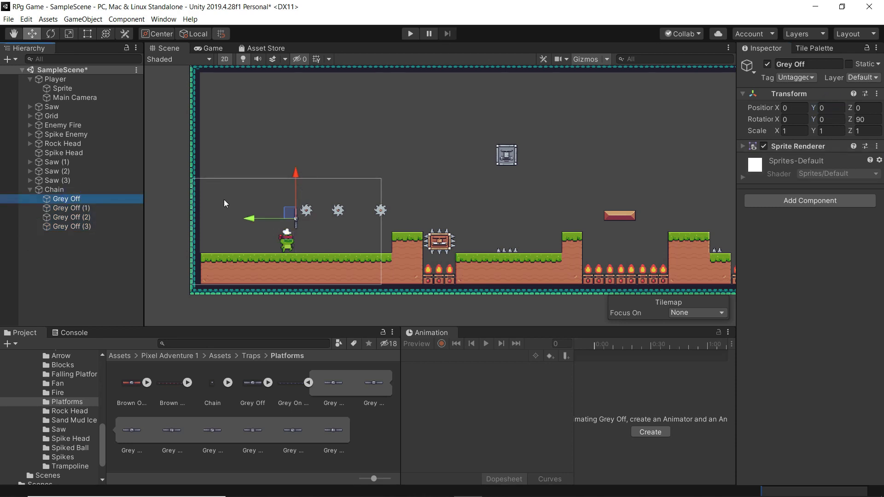
pyautogui.click(85, 208)
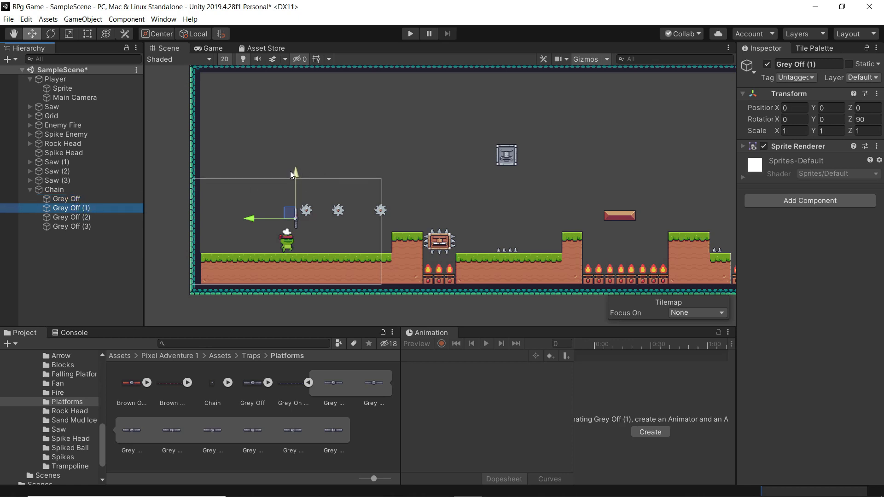
pyautogui.moveTo(296, 174); pyautogui.dragTo(298, 133)
pyautogui.click(73, 217)
pyautogui.click(70, 226)
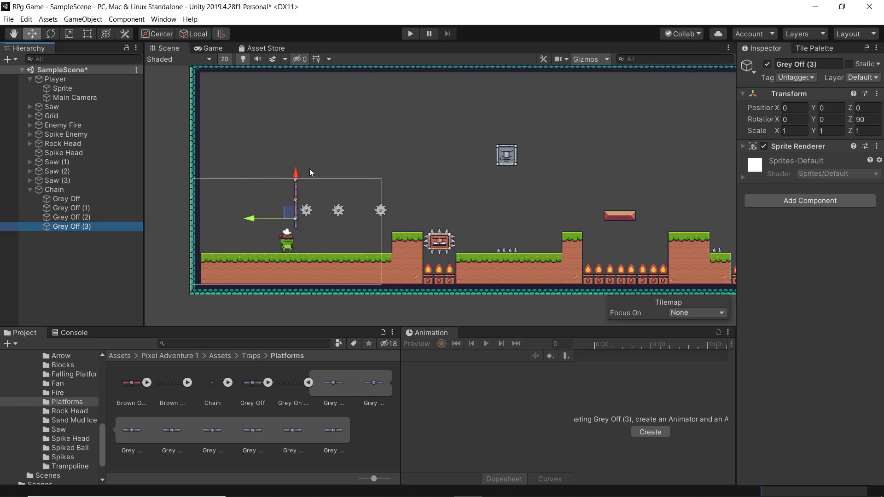
pyautogui.moveTo(295, 172); pyautogui.dragTo(307, 115)
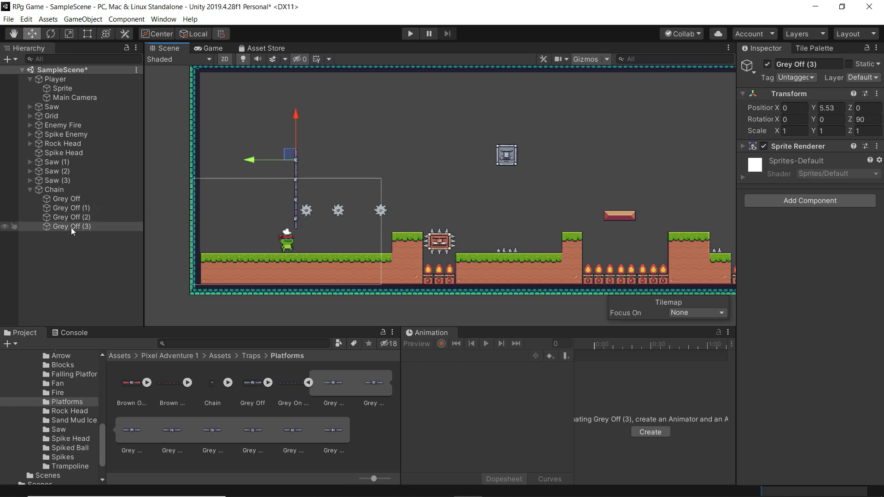
# Duplicate Grey Off (3) twice inside Chain and stack the copies end to end above it, at about Y 7.48 and 9.43
pyautogui.hotkey('ctrl', 'd')
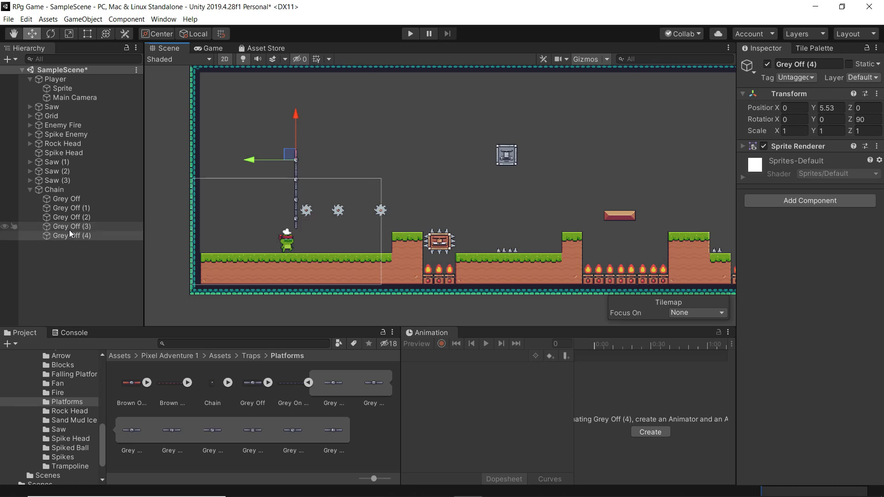
pyautogui.moveTo(295, 116); pyautogui.dragTo(295, 91)
pyautogui.hotkey('ctrl', 'd')
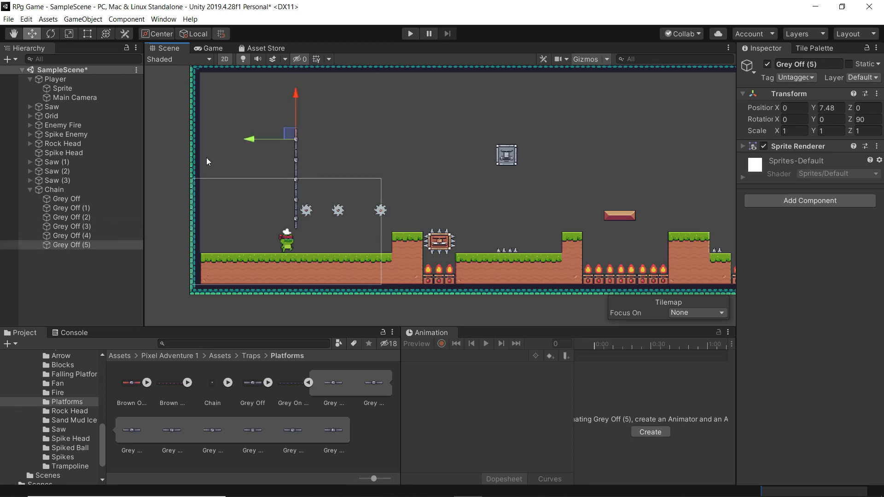
pyautogui.moveTo(295, 92)
pyautogui.mouseDown()
pyautogui.moveTo(296, 65)
pyautogui.moveTo(296, 76)
pyautogui.mouseUp()
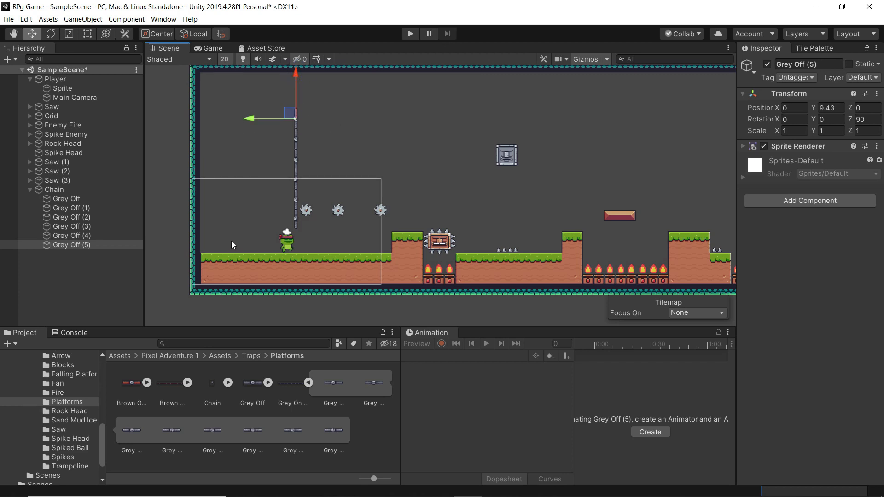
# Move Chain to about X 48, Y 6.02 so it hangs from the ceiling above the pyramid-shaped block in the pit
pyautogui.click(49, 192)
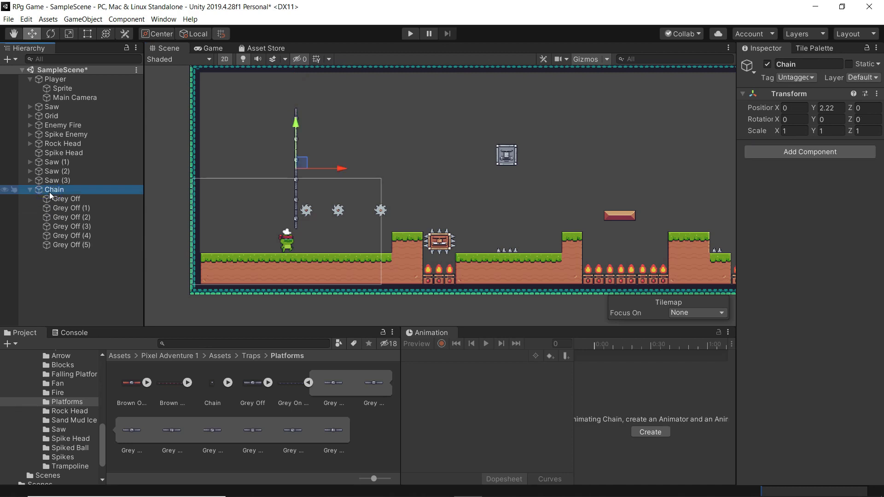
pyautogui.scroll(-9, 418, 189)
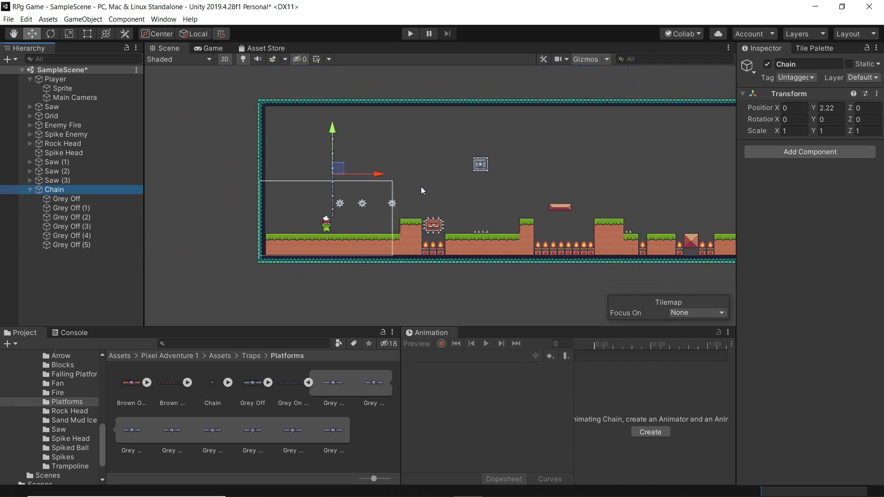
pyautogui.moveTo(481, 187); pyautogui.dragTo(374, 173, button='middle')
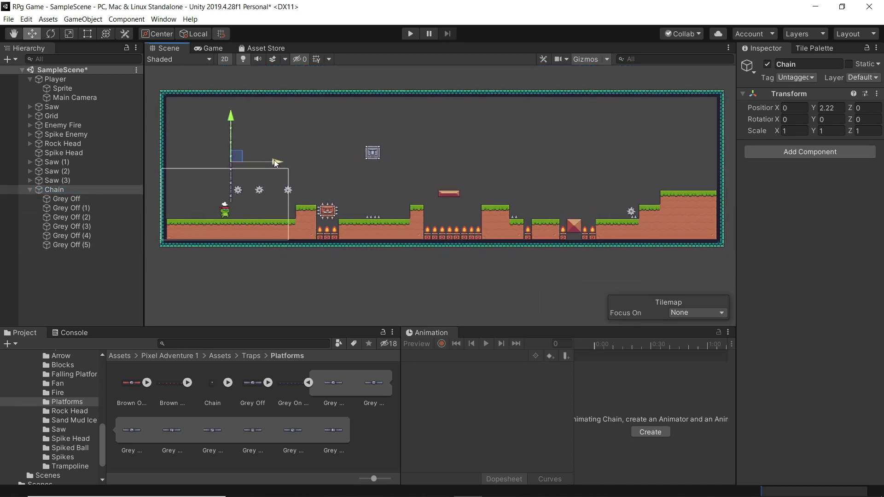
pyautogui.moveTo(275, 163); pyautogui.dragTo(618, 167)
pyautogui.moveTo(575, 112)
pyautogui.mouseDown()
pyautogui.moveTo(573, 95)
pyautogui.moveTo(573, 105)
pyautogui.mouseUp()
pyautogui.scroll(5, 573, 115)
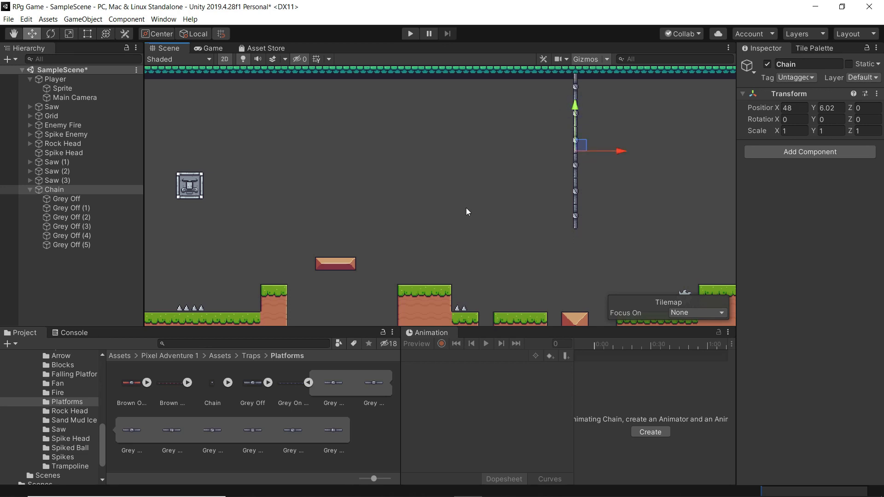
pyautogui.scroll(-6, 474, 223)
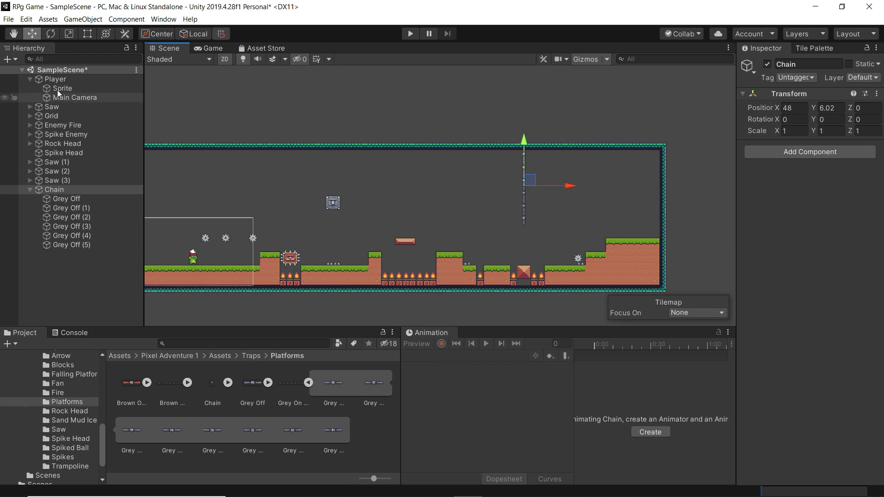
# Duplicate the original Saw object and keep the copy at the scene's top level, outside Chain
pyautogui.click(51, 107)
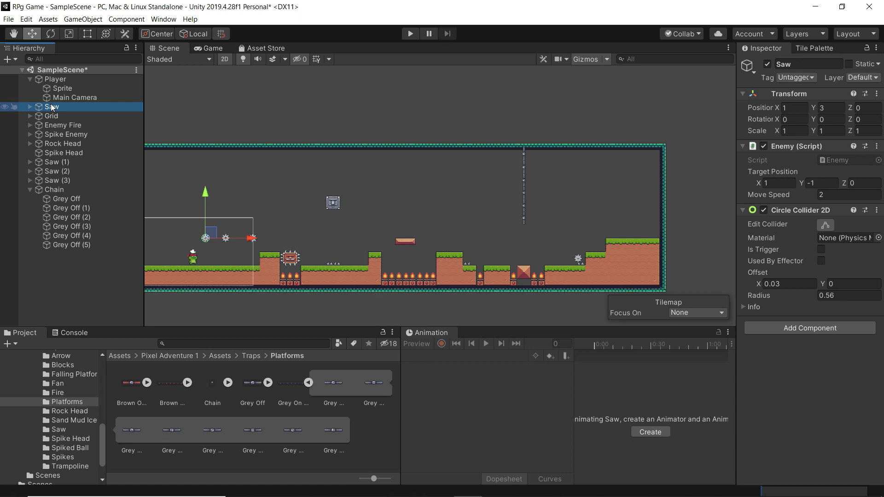
pyautogui.hotkey('ctrl', 'd')
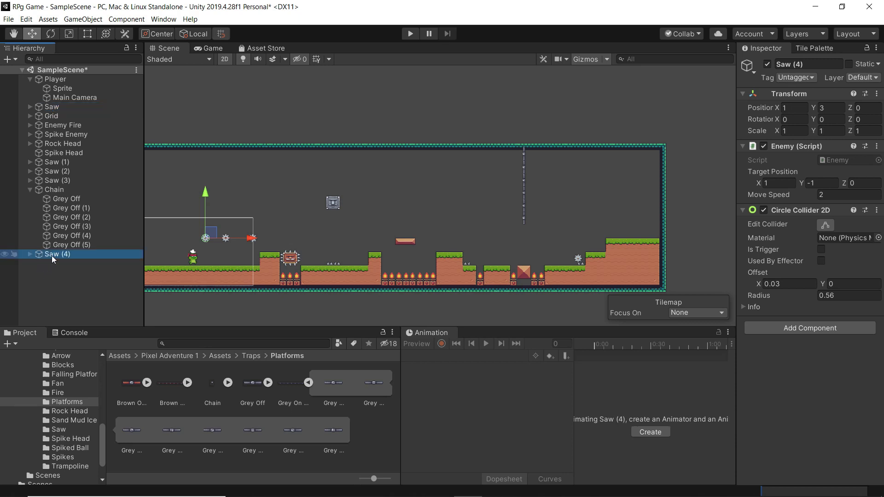
pyautogui.moveTo(51, 255)
pyautogui.mouseDown()
pyautogui.moveTo(54, 189)
pyautogui.moveTo(61, 257)
pyautogui.mouseUp()
pyautogui.hotkey('ctrl', 'z')
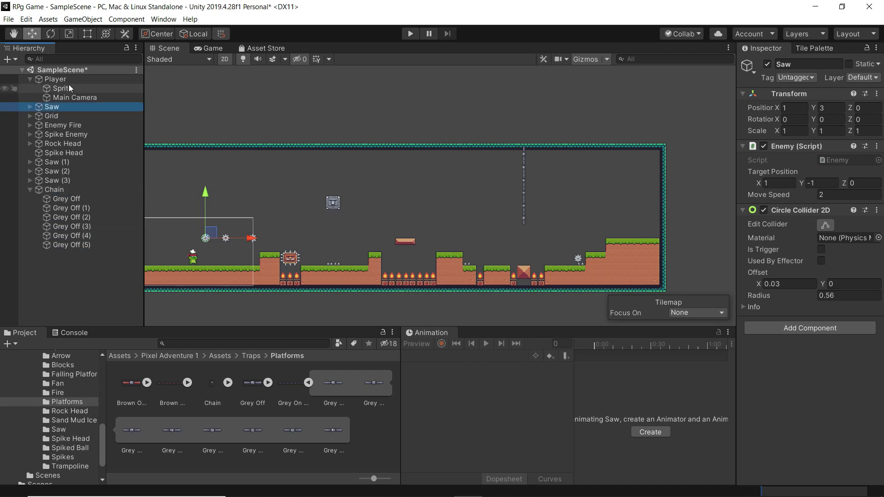
pyautogui.hotkey('ctrl', 'd')
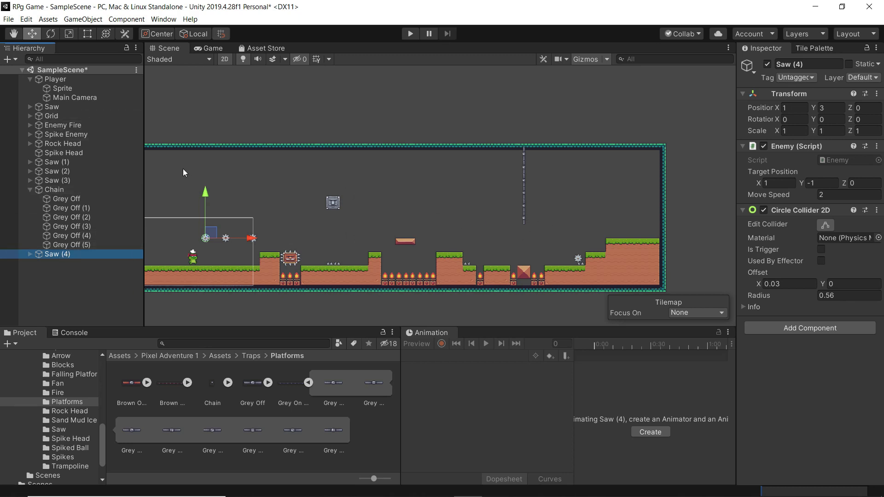
pyautogui.moveTo(49, 256); pyautogui.dragTo(53, 189)
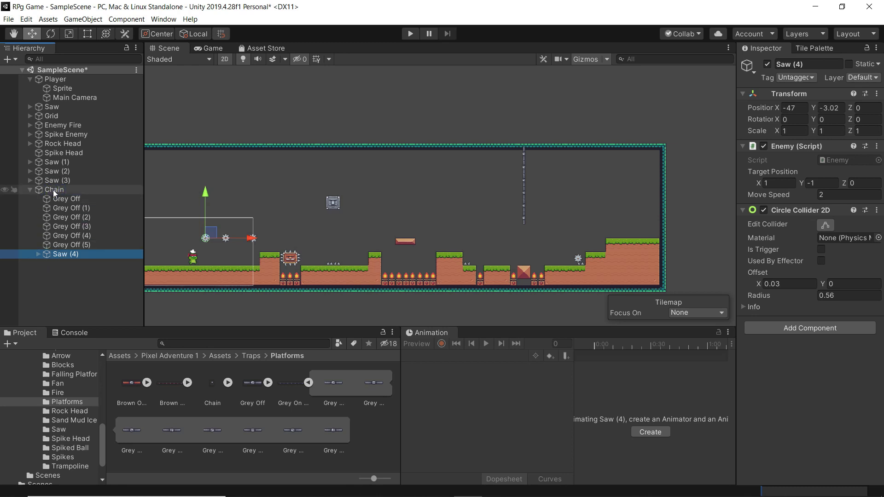
pyautogui.moveTo(59, 254); pyautogui.dragTo(62, 276)
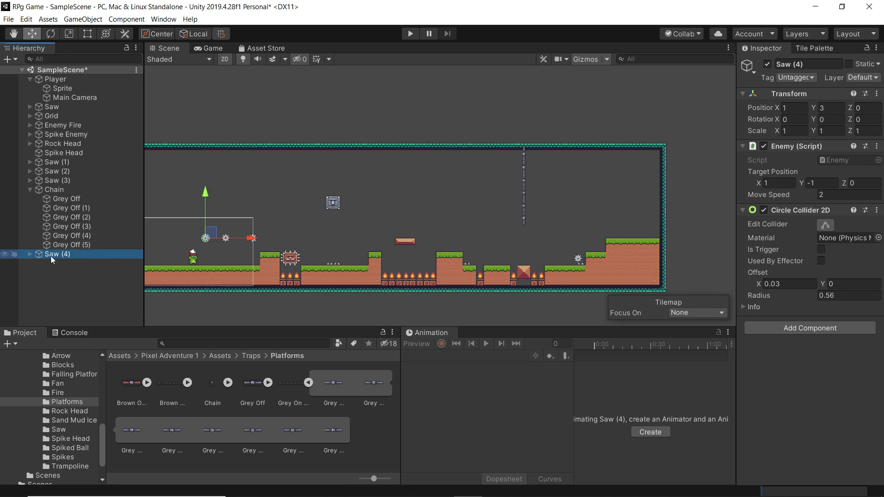
# Position Saw (4) on the lower end of the chain, at about X 48.06, Y 4.7
pyautogui.moveTo(246, 244); pyautogui.dragTo(566, 225)
pyautogui.moveTo(522, 192); pyautogui.dragTo(524, 180)
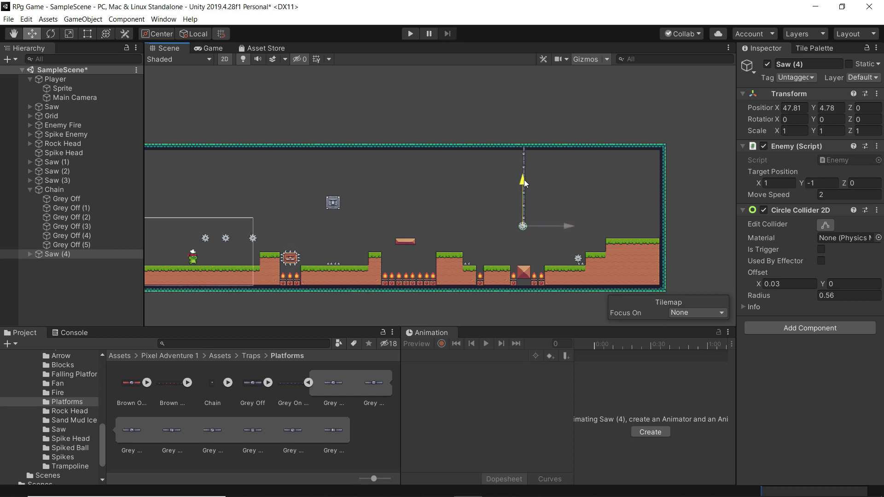
pyautogui.moveTo(567, 225); pyautogui.dragTo(569, 226)
pyautogui.moveTo(524, 180); pyautogui.dragTo(523, 183)
pyautogui.scroll(5, 533, 193)
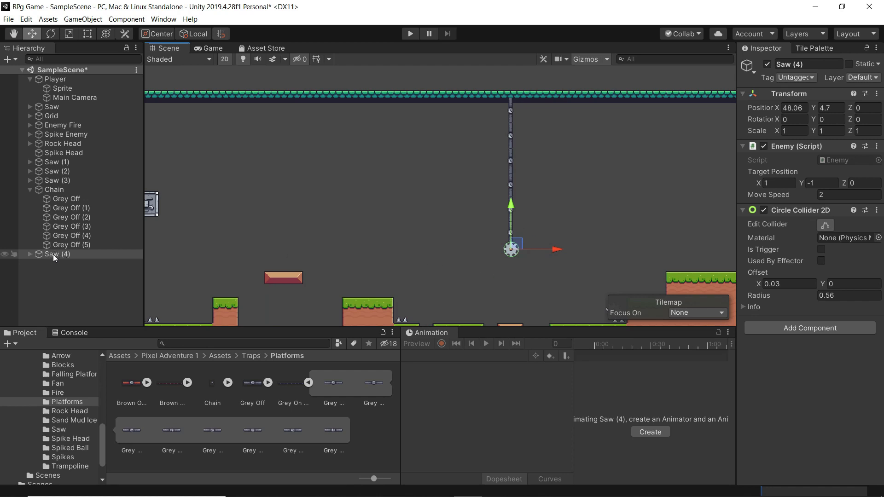
# Nest Saw (4) inside Chain and shift Chain horizontally to about X 47.78
pyautogui.moveTo(53, 254); pyautogui.dragTo(56, 189)
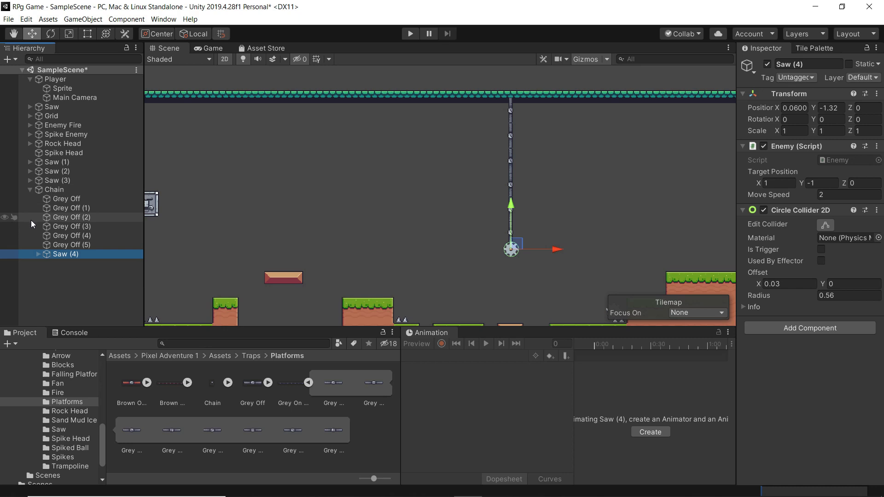
pyautogui.click(59, 192)
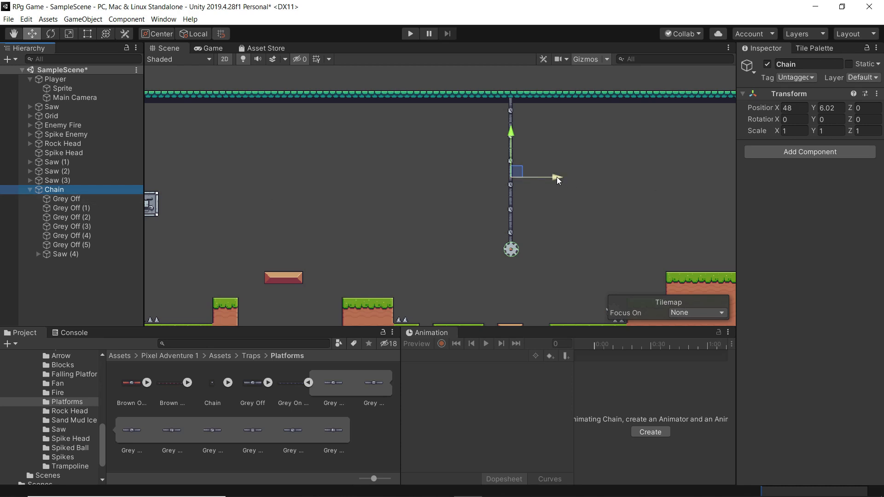
pyautogui.moveTo(557, 177)
pyautogui.mouseDown()
pyautogui.moveTo(728, 177)
pyautogui.moveTo(480, 164)
pyautogui.moveTo(562, 170)
pyautogui.moveTo(555, 170)
pyautogui.mouseUp()
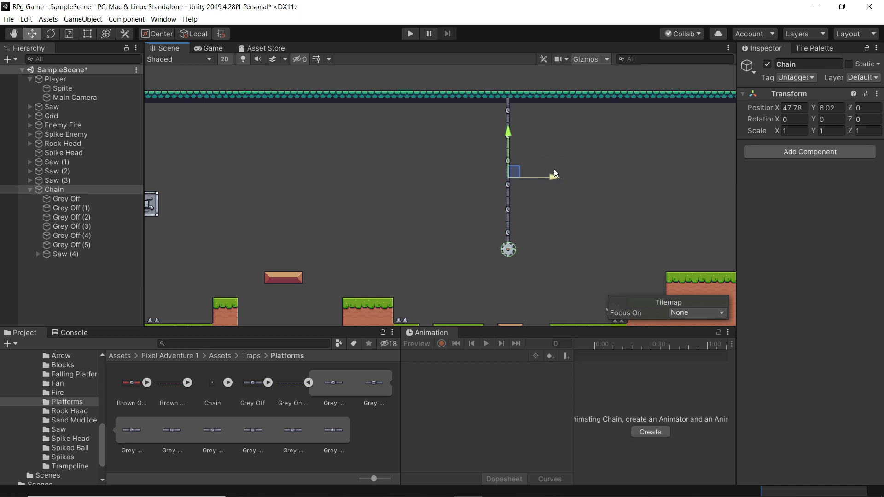
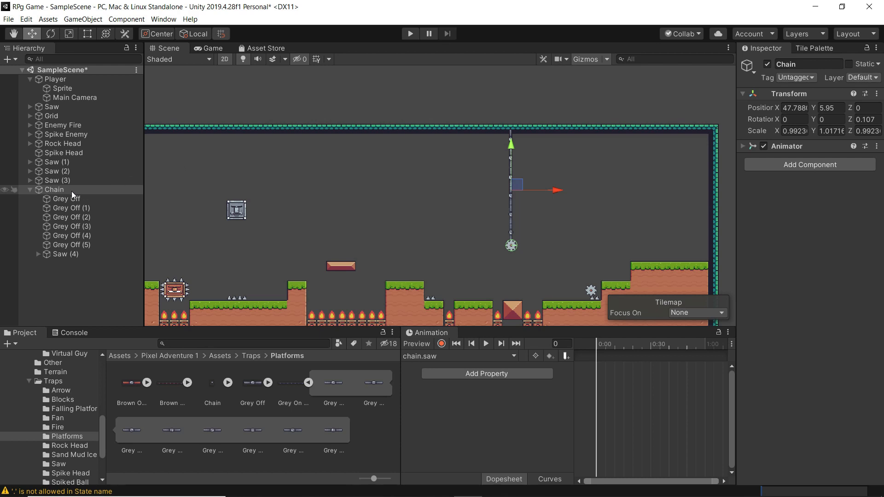
# Switch the transform handle to Pivot and raise Chain to about Y 16.88 so its pivot sits on the ceiling
pyautogui.click(49, 189)
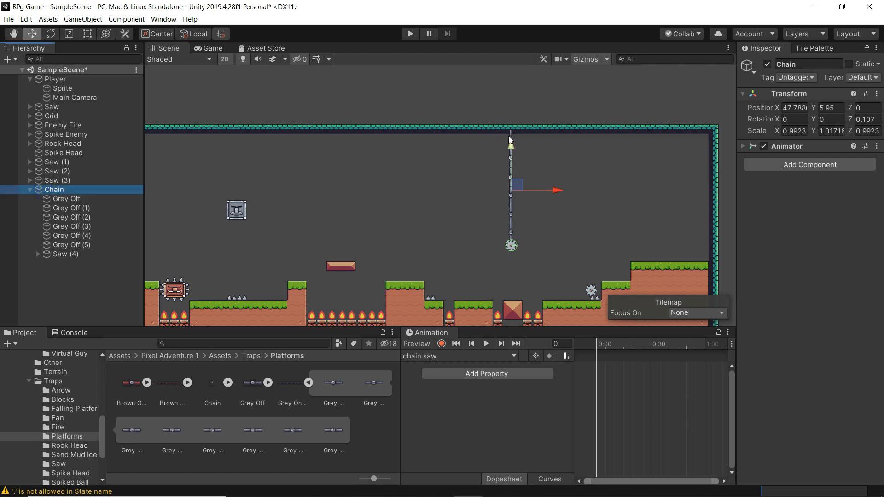
pyautogui.moveTo(510, 142); pyautogui.dragTo(515, 81)
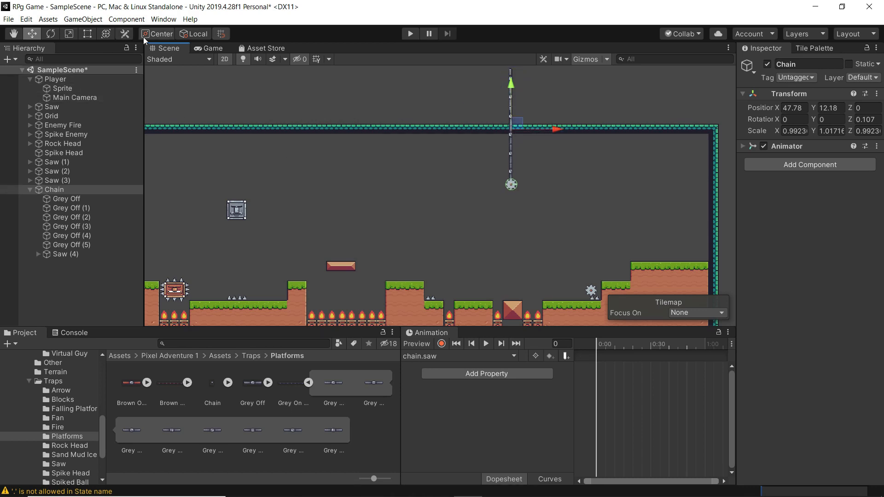
pyautogui.click(156, 34)
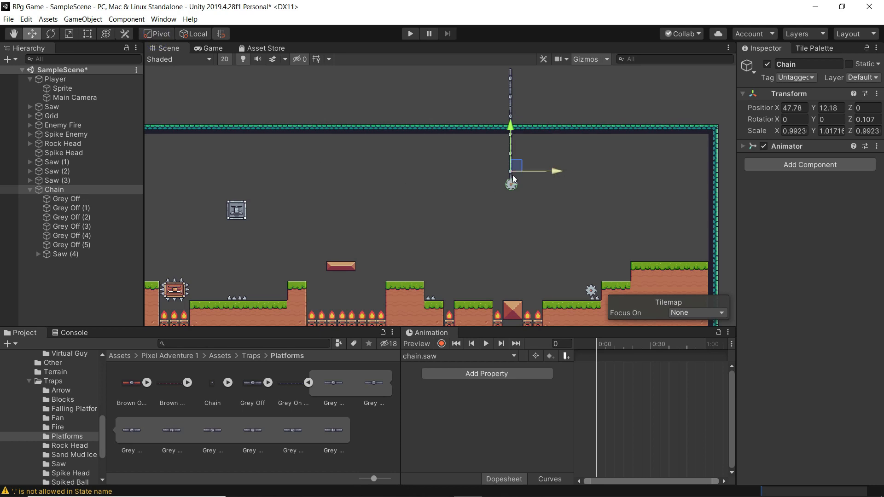
pyautogui.moveTo(485, 176); pyautogui.dragTo(457, 257, button='middle')
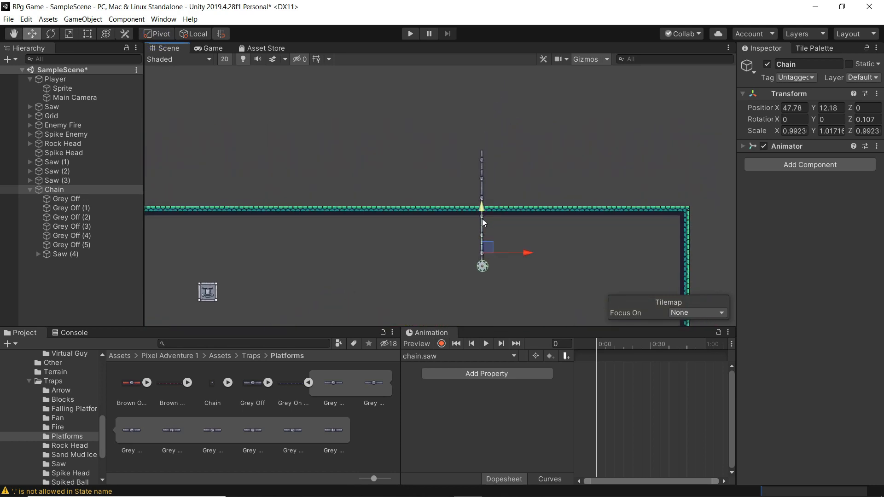
pyautogui.moveTo(480, 205); pyautogui.dragTo(484, 159)
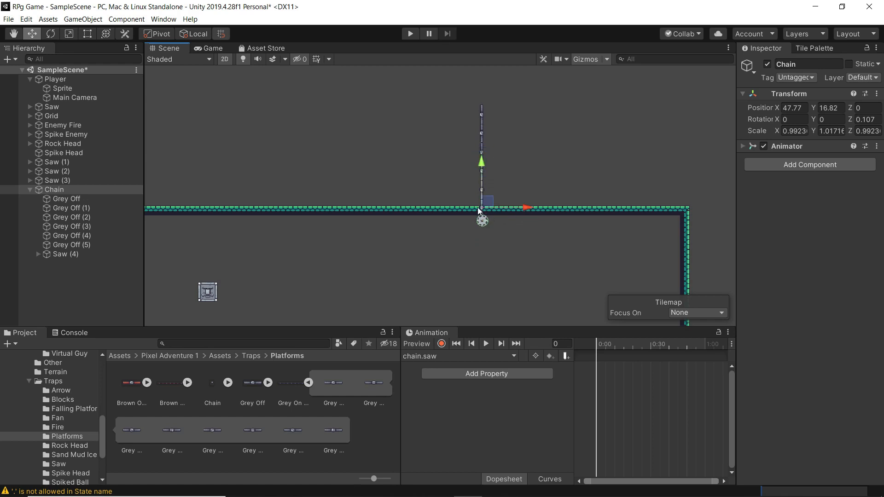
pyautogui.moveTo(483, 171); pyautogui.dragTo(483, 168)
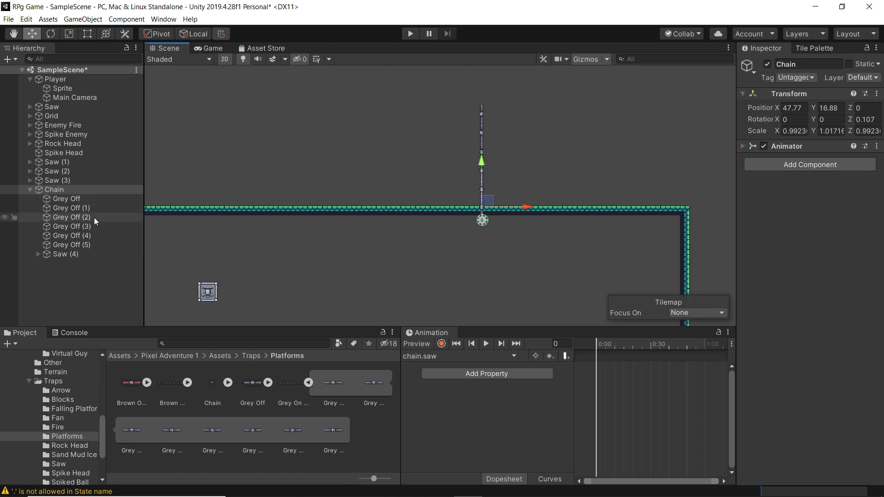
# Lower all Grey Off sprites and Saw (4) together inside Chain so the chain's upper end meets the Chain pivot at the ceiling
pyautogui.click(60, 200)
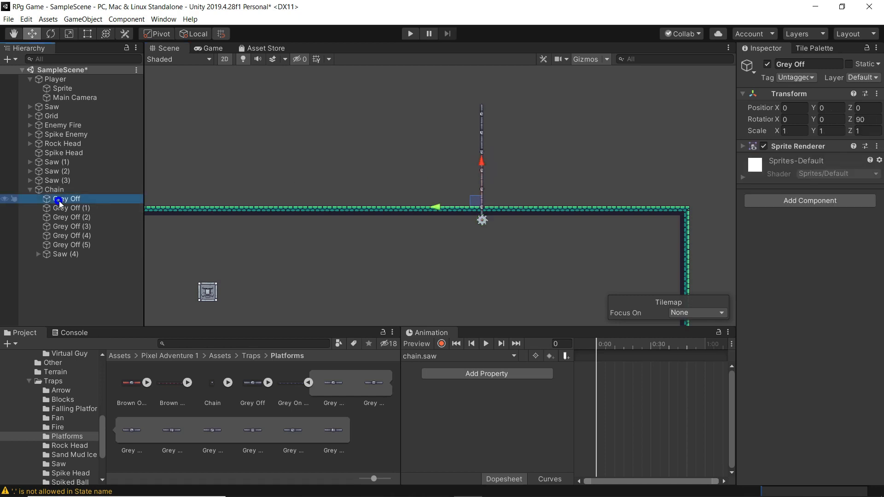
pyautogui.keyDown('shift'); pyautogui.click(67, 255); pyautogui.keyUp('shift')
pyautogui.moveTo(537, 186); pyautogui.dragTo(540, 126, button='middle')
pyautogui.moveTo(485, 103); pyautogui.dragTo(481, 207)
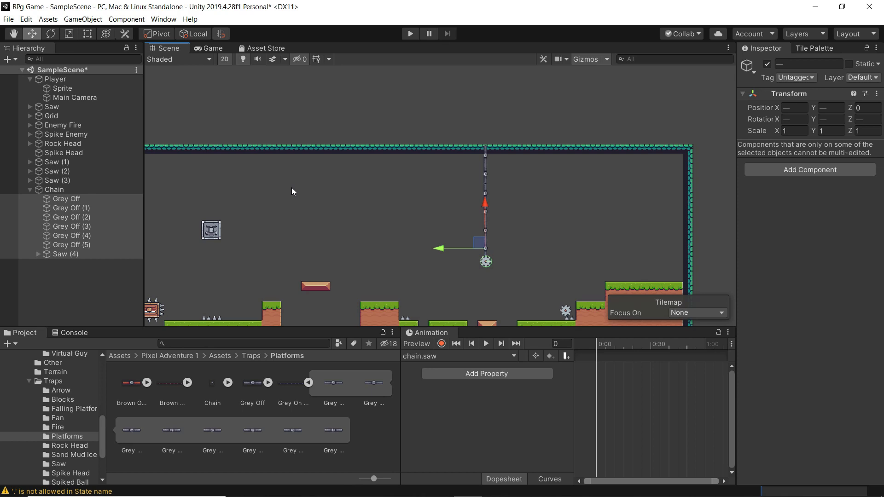
# Activate the Rotate tool for Chain and record a Position keyframe at 0:00 of the chain.saw animation with X set to 47
pyautogui.click(52, 189)
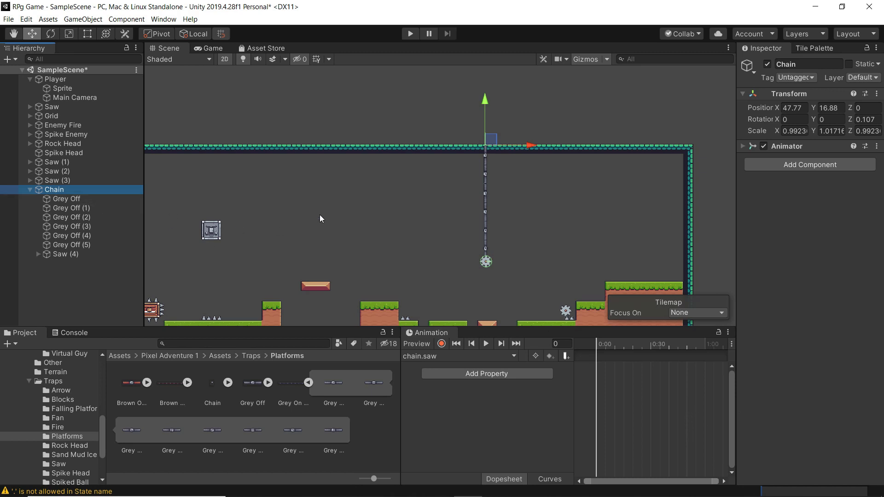
pyautogui.click(51, 34)
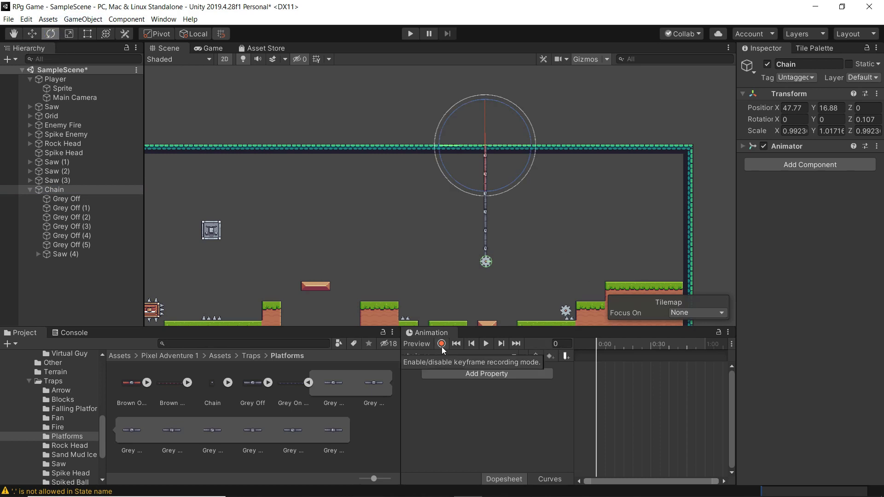
pyautogui.click(441, 348)
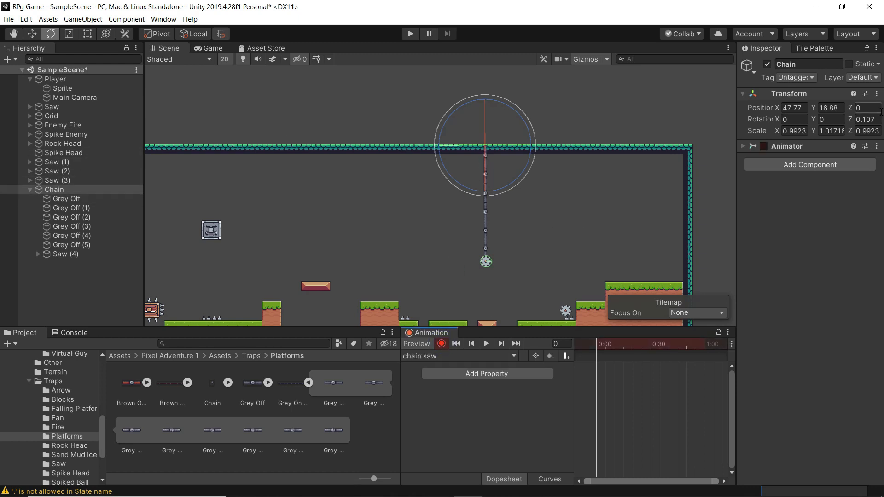
pyautogui.click(802, 107)
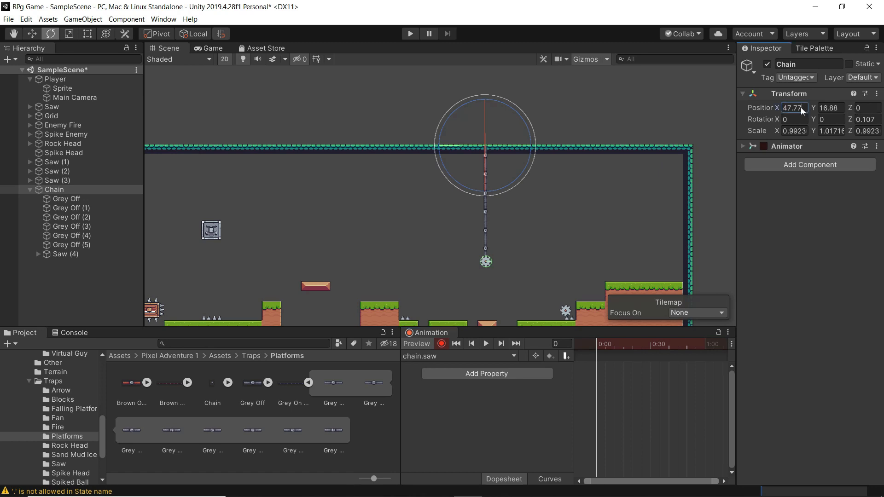
pyautogui.click(800, 107)
pyautogui.write('6')
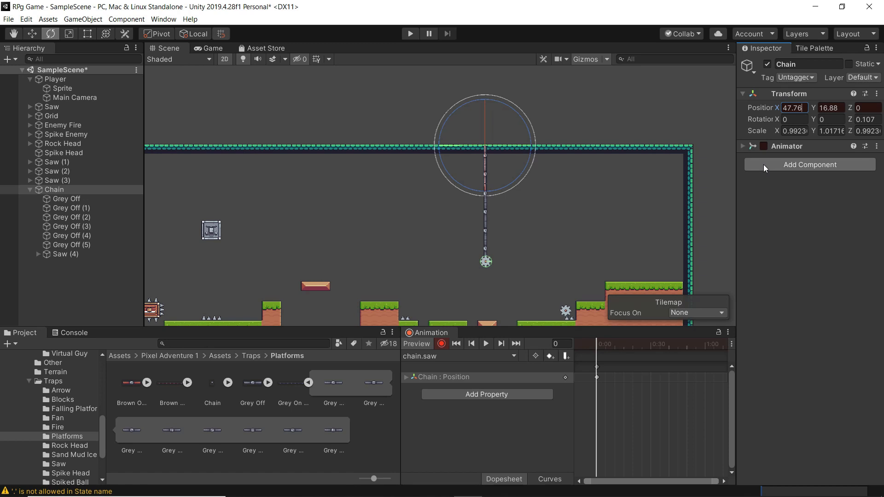
pyautogui.press('BackSpace')
pyautogui.press('BackSpace')
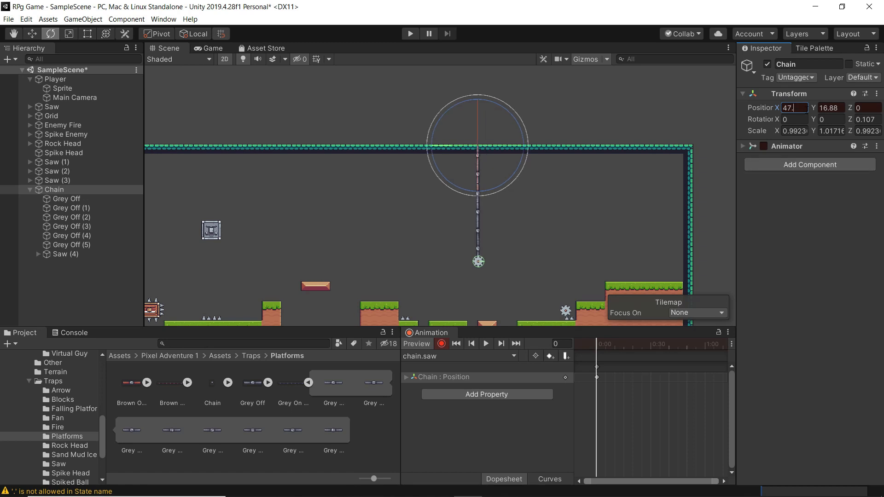
pyautogui.click(793, 251)
pyautogui.click(441, 344)
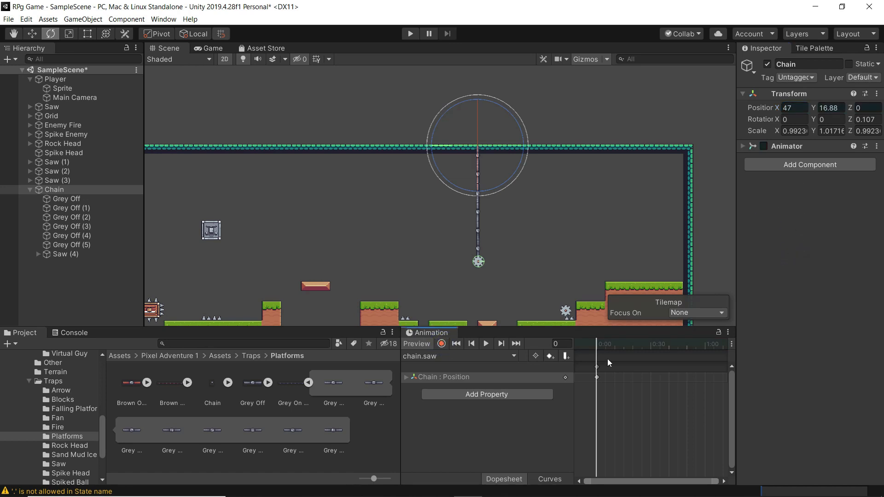
# Delete the 0:00 keyframe from chain.saw and swing Chain about its ceiling pivot to a Z rotation of about -49.9
pyautogui.rightClick(597, 368)
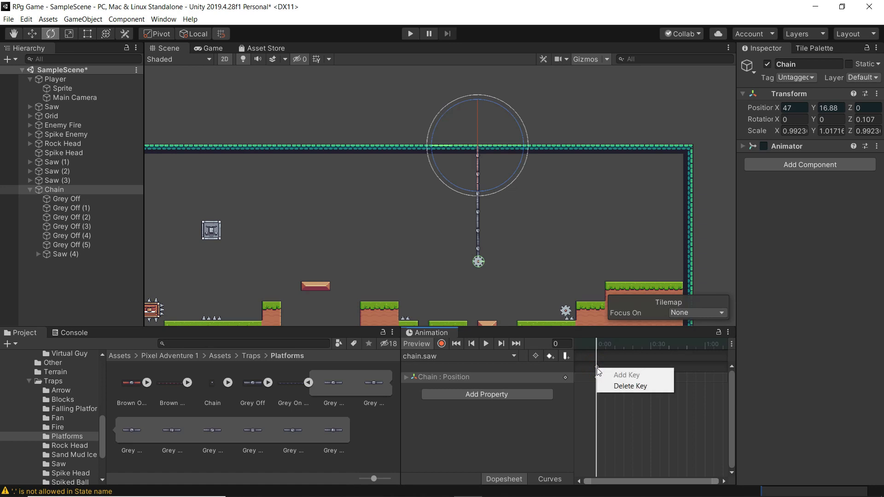
pyautogui.click(620, 386)
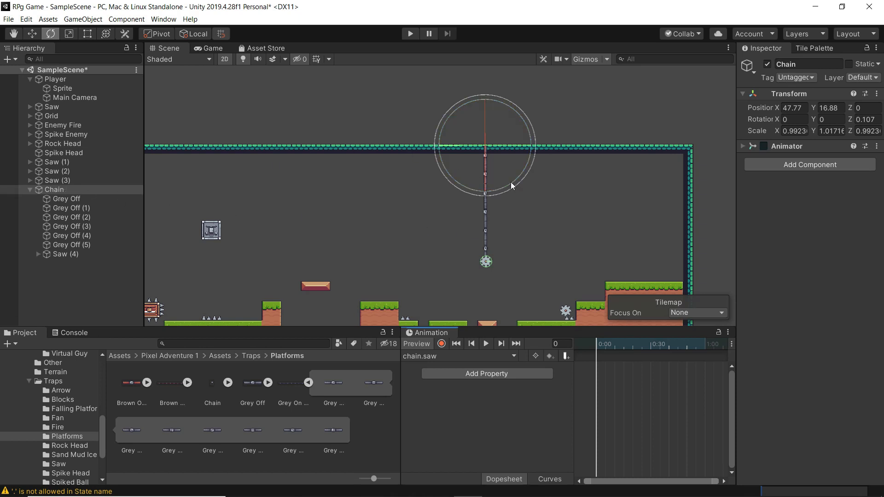
pyautogui.moveTo(510, 181); pyautogui.dragTo(425, 183)
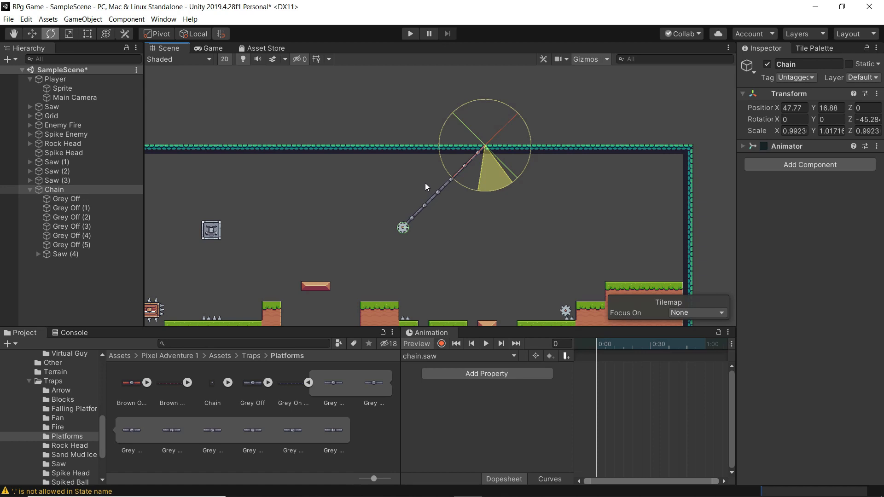
pyautogui.moveTo(425, 183); pyautogui.dragTo(411, 162)
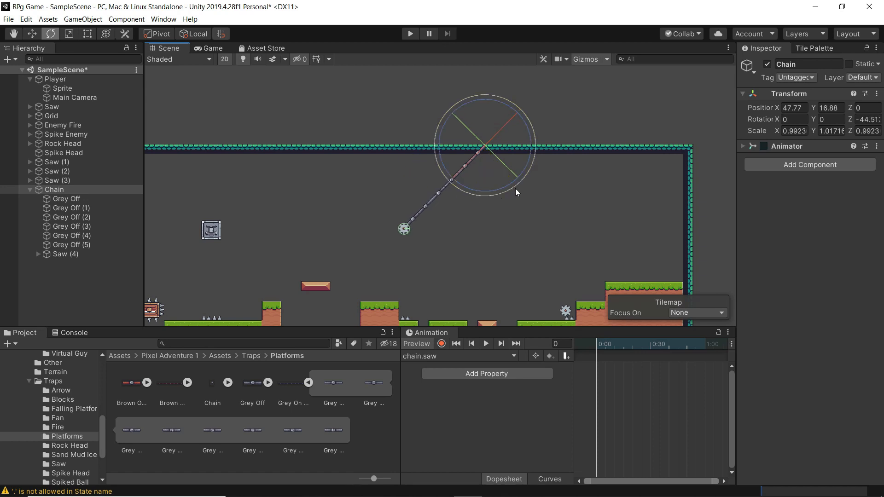
pyautogui.moveTo(510, 183); pyautogui.dragTo(500, 185)
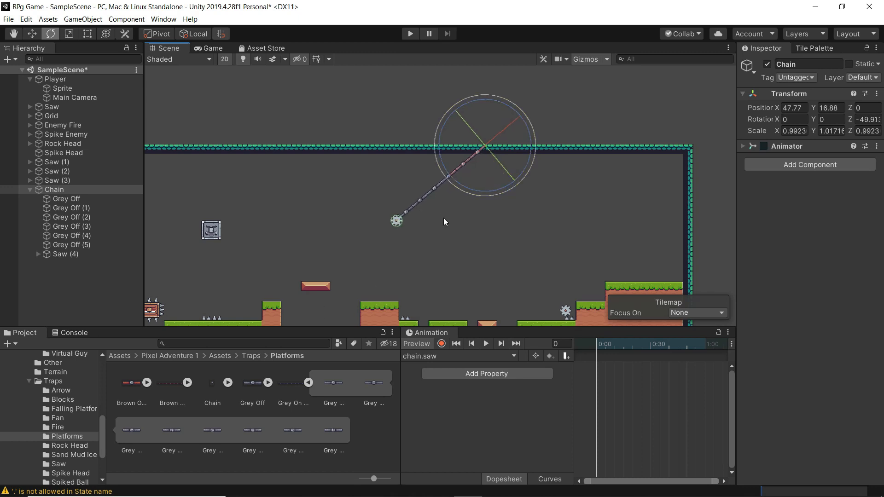
# Enable keyframe recording and record Chain's Position at 0:00 with X set to 47.77
pyautogui.click(443, 344)
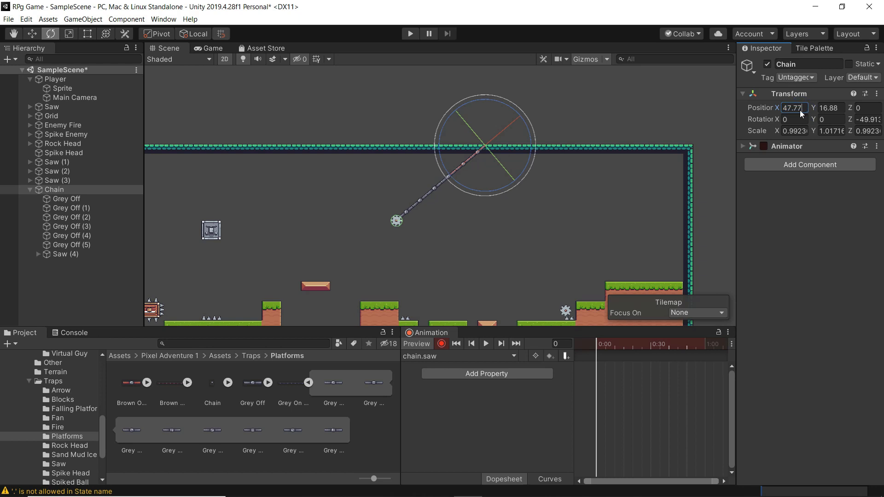
pyautogui.moveTo(802, 109); pyautogui.dragTo(799, 108)
pyautogui.write('6')
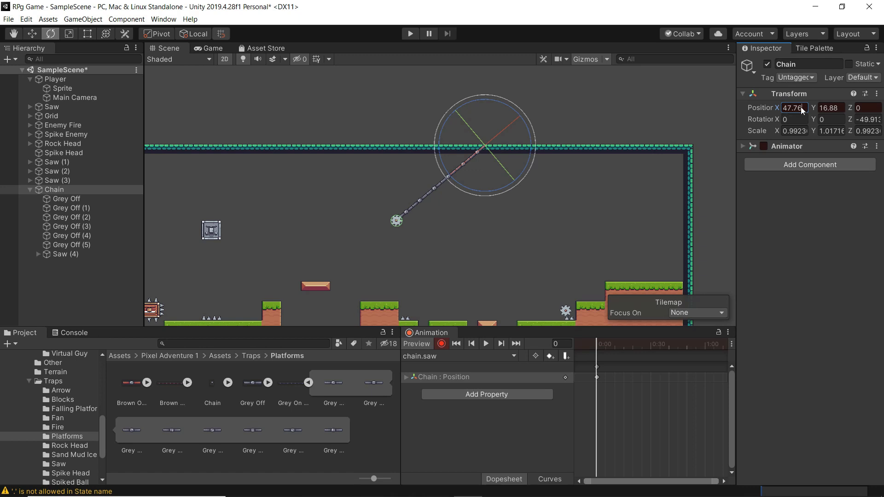
pyautogui.moveTo(800, 109); pyautogui.dragTo(797, 117)
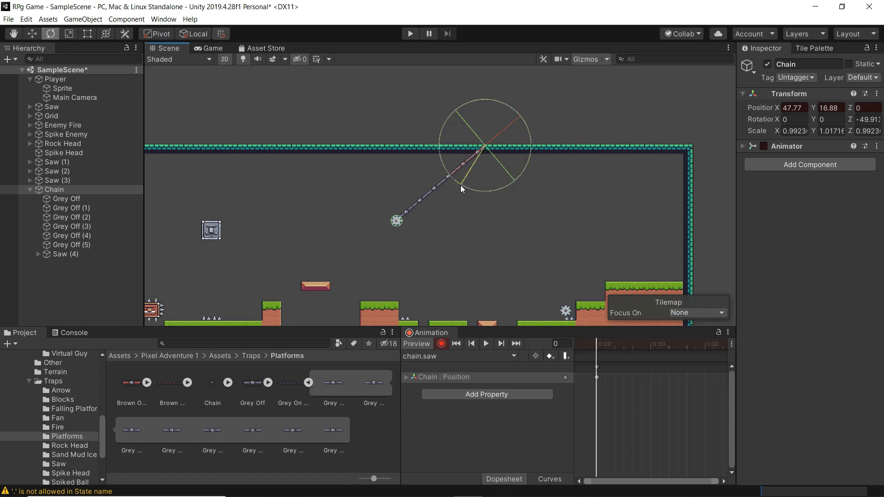
pyautogui.moveTo(461, 188); pyautogui.dragTo(592, 156)
pyautogui.moveTo(504, 187); pyautogui.dragTo(554, 139)
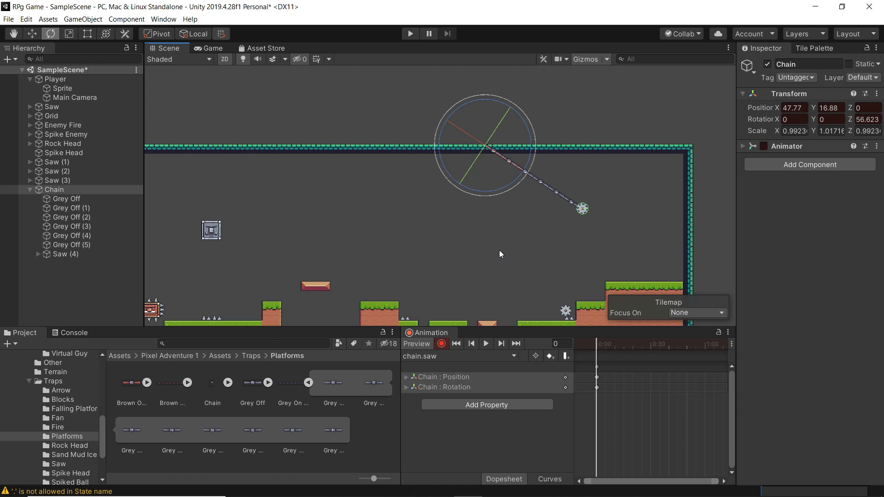
pyautogui.hotkey('ctrl', 'z')
pyautogui.hotkey('ctrl', 'z')
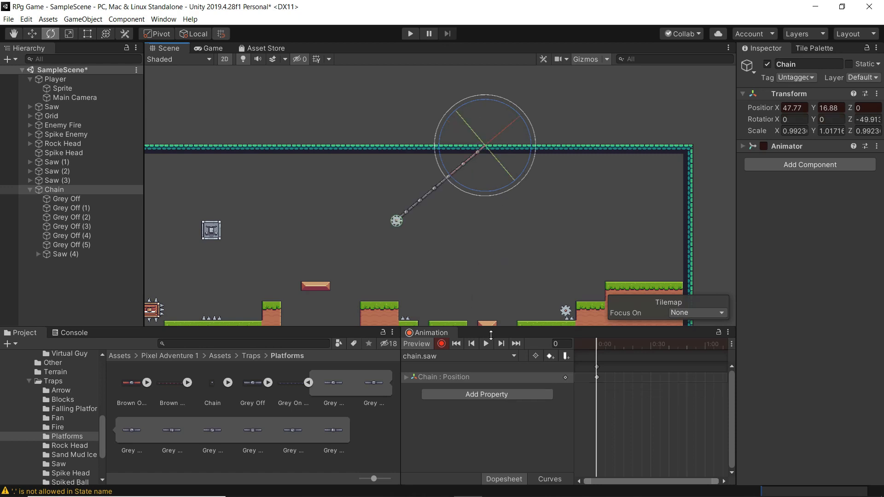
# Record a Rotation keyframe at 0:30 with Chain swung to about 56.7 on Z, and preview the clip
pyautogui.moveTo(596, 344); pyautogui.dragTo(651, 343)
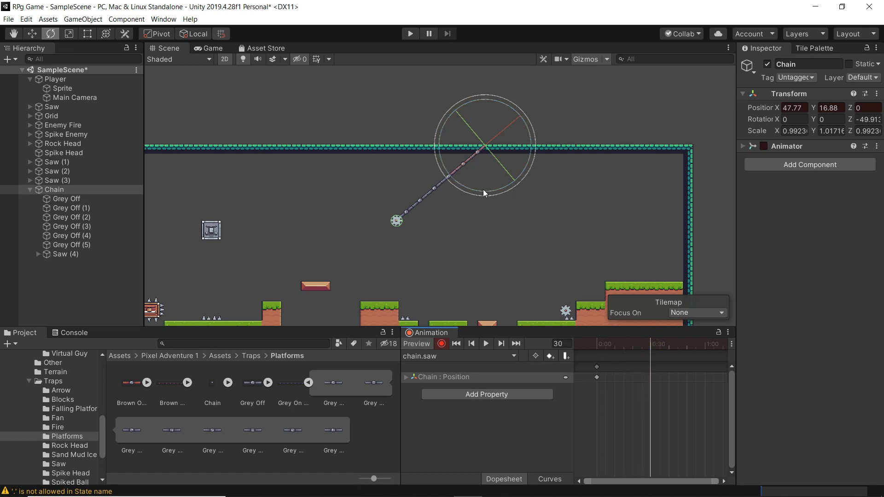
pyautogui.moveTo(483, 189); pyautogui.dragTo(598, 134)
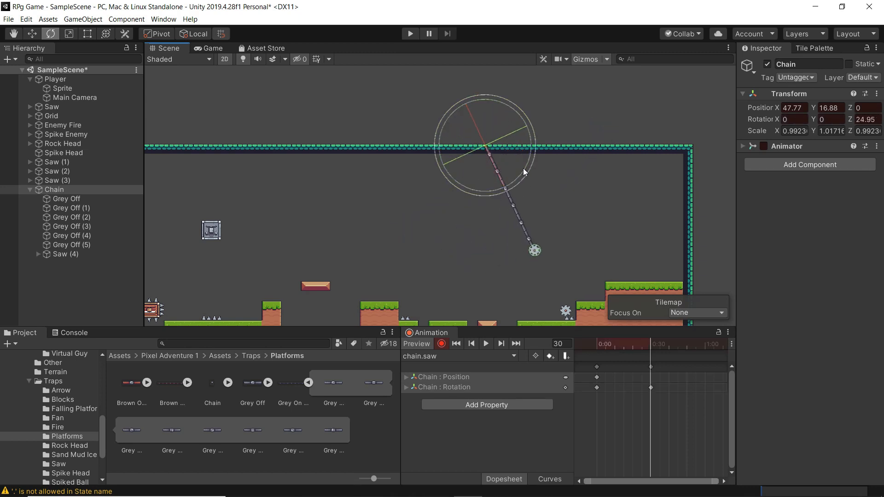
pyautogui.moveTo(523, 168); pyautogui.dragTo(533, 120)
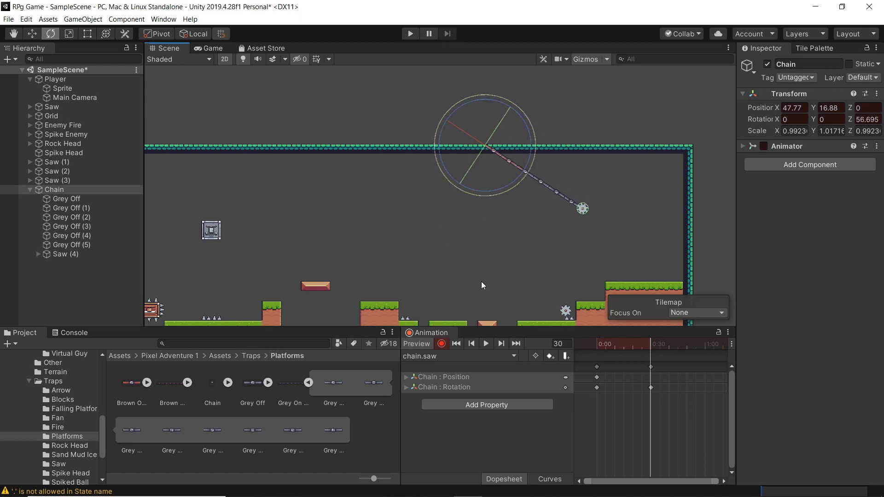
pyautogui.click(485, 344)
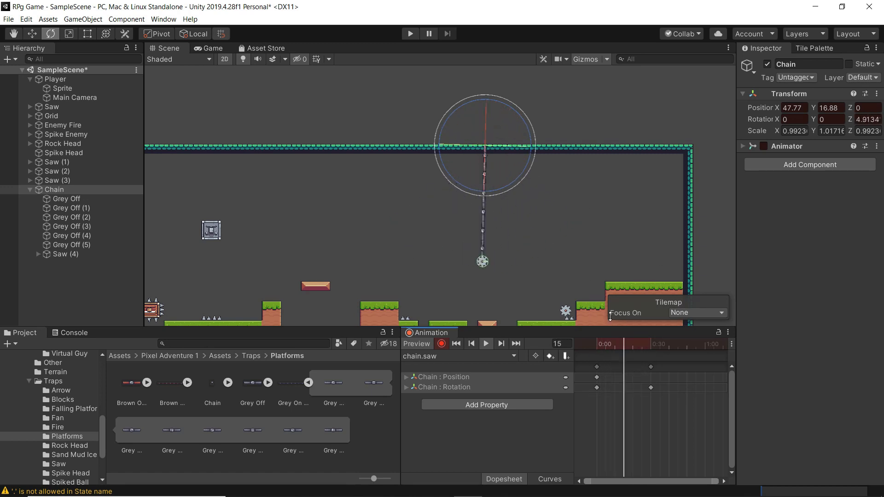
pyautogui.click(486, 345)
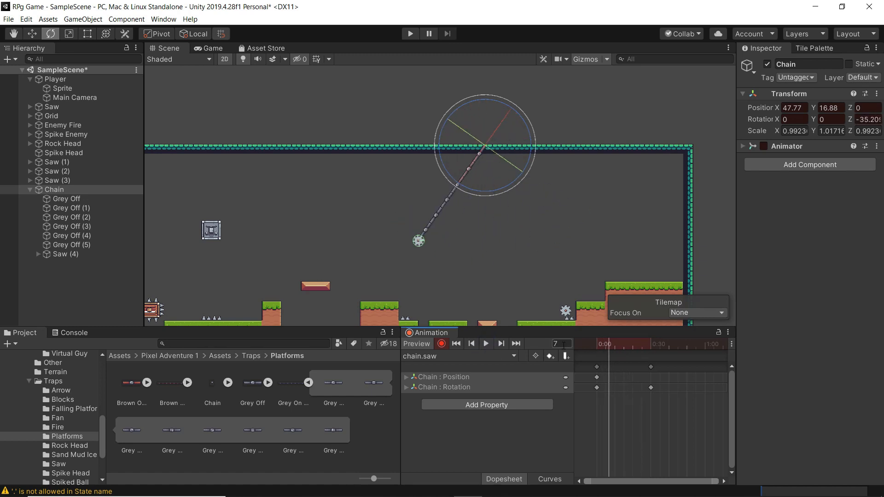
# Copy the 0:00 Position and Rotation keyframes to frame 61 so Chain swings back to its start, and preview the loop
pyautogui.moveTo(610, 345); pyautogui.dragTo(650, 341)
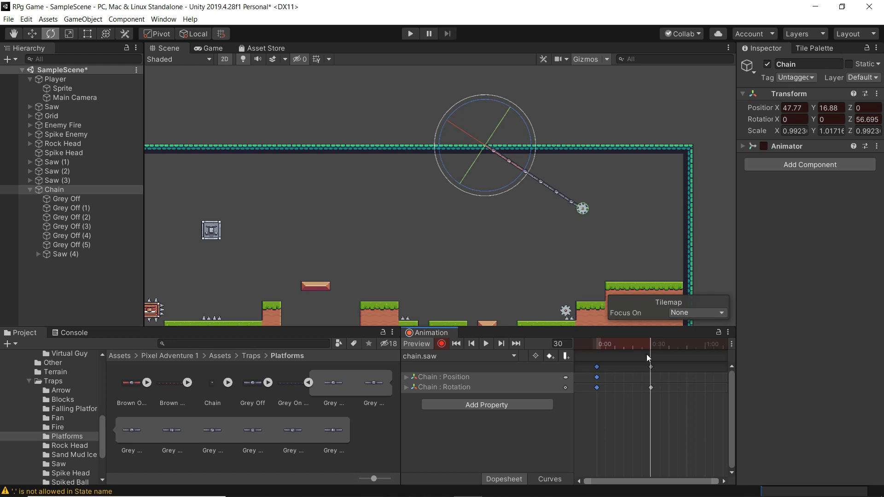
pyautogui.moveTo(651, 341); pyautogui.dragTo(706, 344)
pyautogui.hotkey('ctrl', 'v')
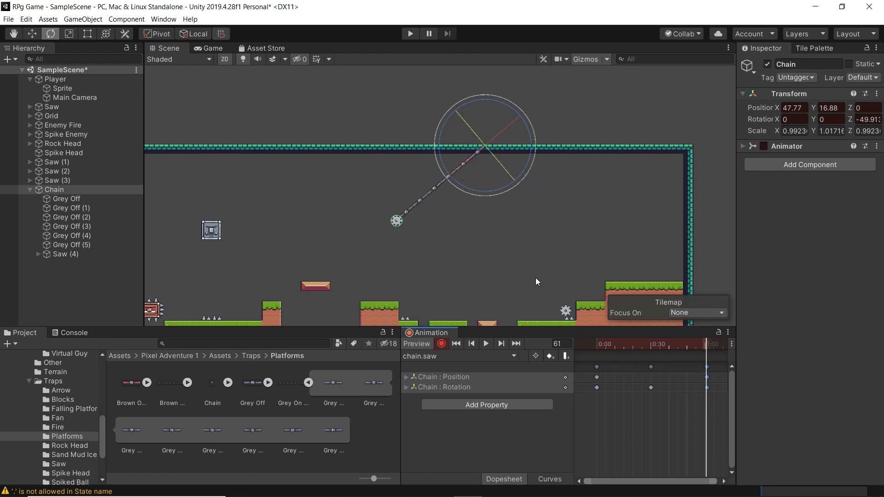
pyautogui.click(487, 344)
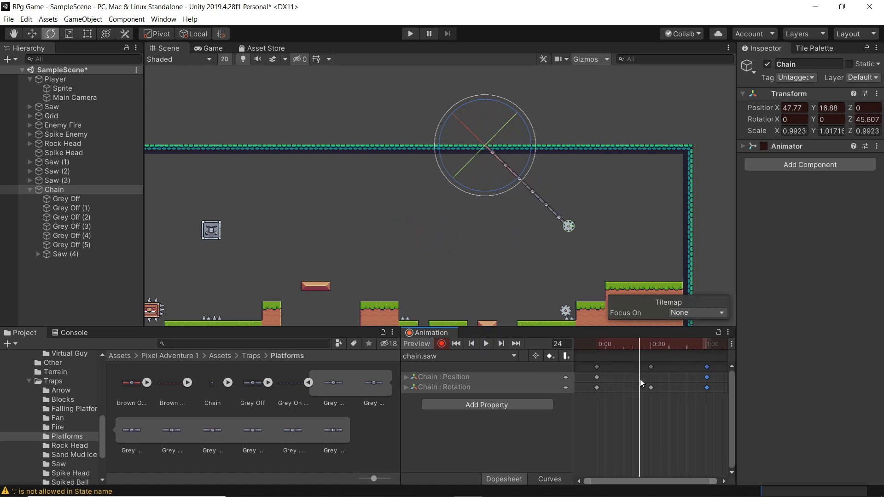
# Slow the swing by stretching all chain.saw keyframes together until the last one sits slightly past 5:30, previewing the result
pyautogui.scroll(-8, 640, 381)
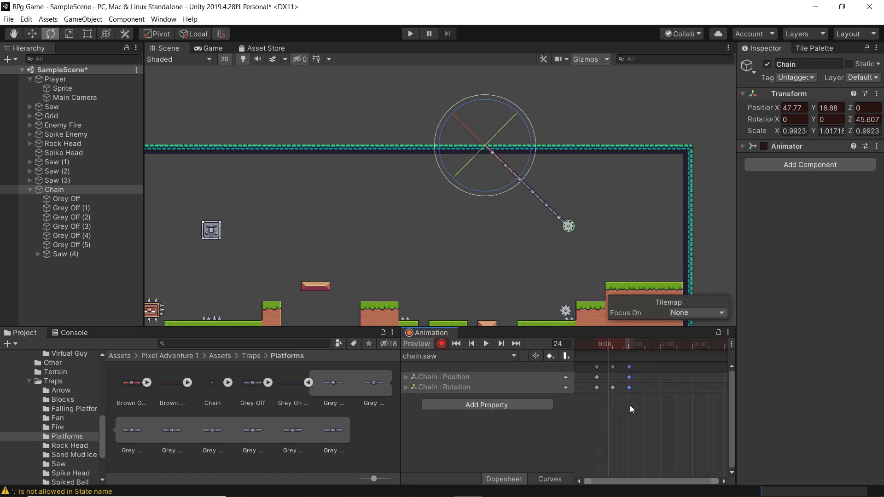
pyautogui.moveTo(649, 363); pyautogui.dragTo(594, 398)
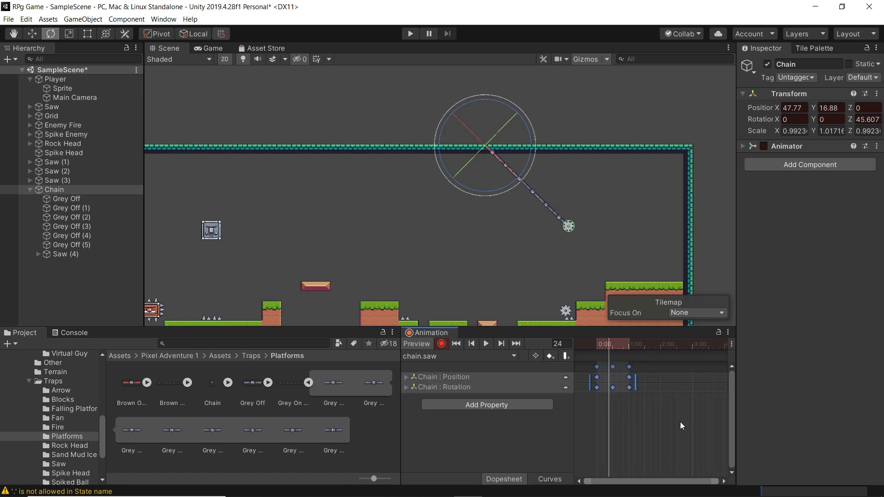
pyautogui.moveTo(681, 422); pyautogui.dragTo(640, 428, button='middle')
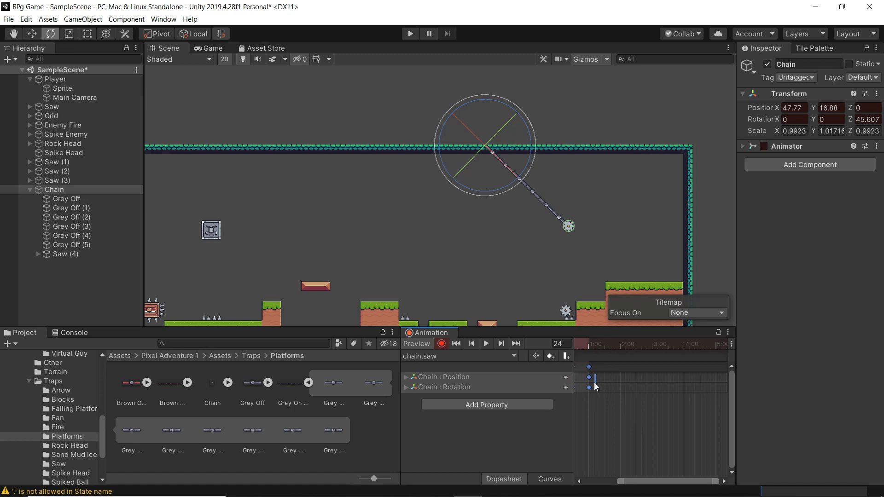
pyautogui.moveTo(604, 384); pyautogui.dragTo(724, 388)
pyautogui.click(486, 346)
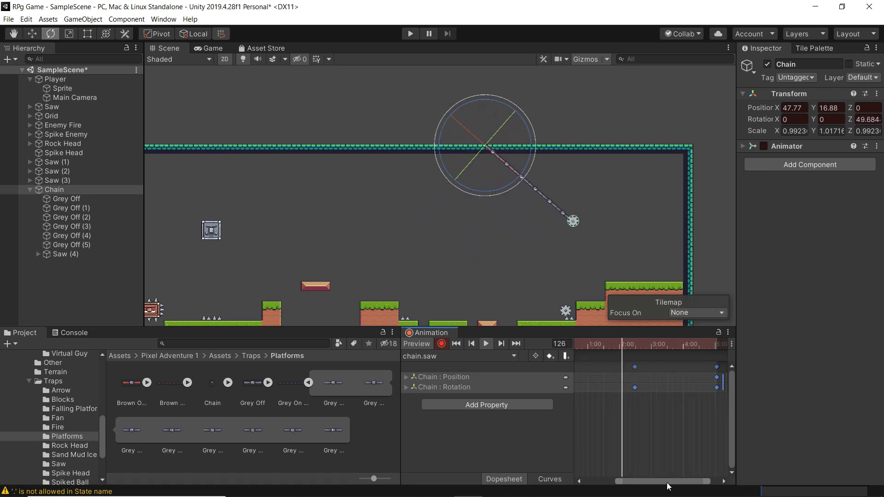
pyautogui.moveTo(668, 482); pyautogui.dragTo(695, 481)
pyautogui.moveTo(712, 383); pyautogui.dragTo(731, 384)
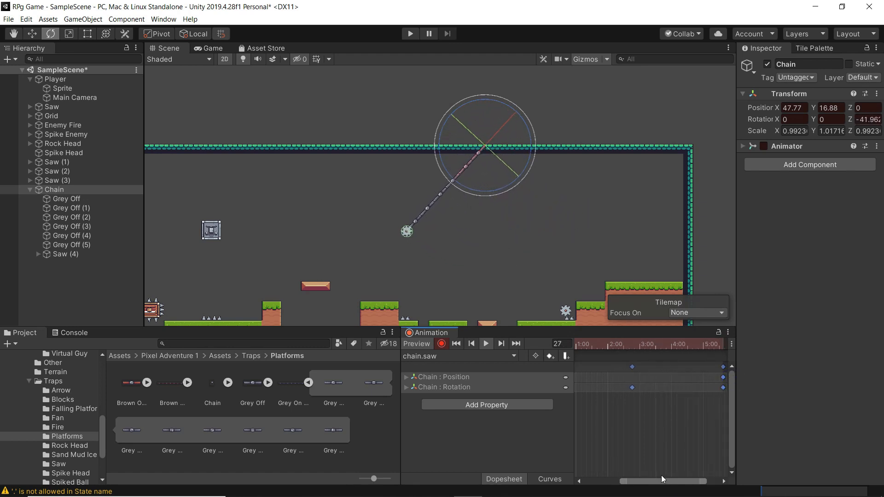
pyautogui.moveTo(664, 480); pyautogui.dragTo(685, 481)
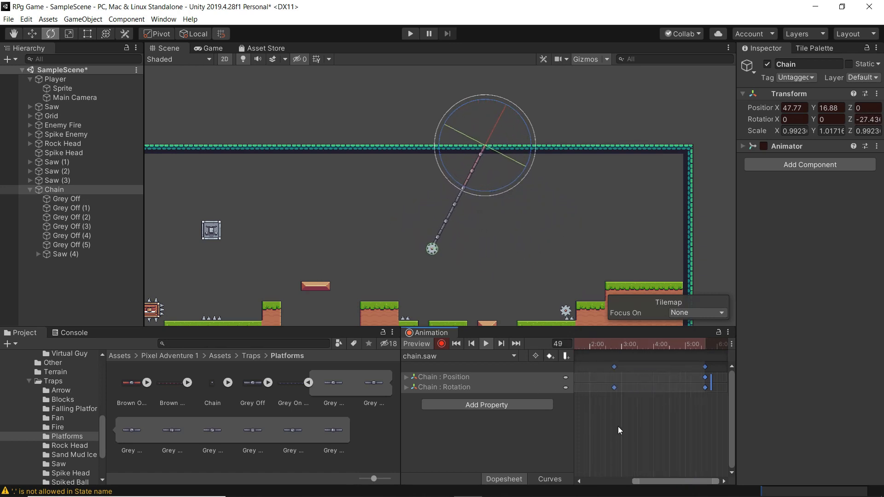
# Select Saw (4) and examine how the playing chain swings across the level relative to the terrain and other traps
pyautogui.scroll(-3, 618, 426)
pyautogui.scroll(-10, 481, 264)
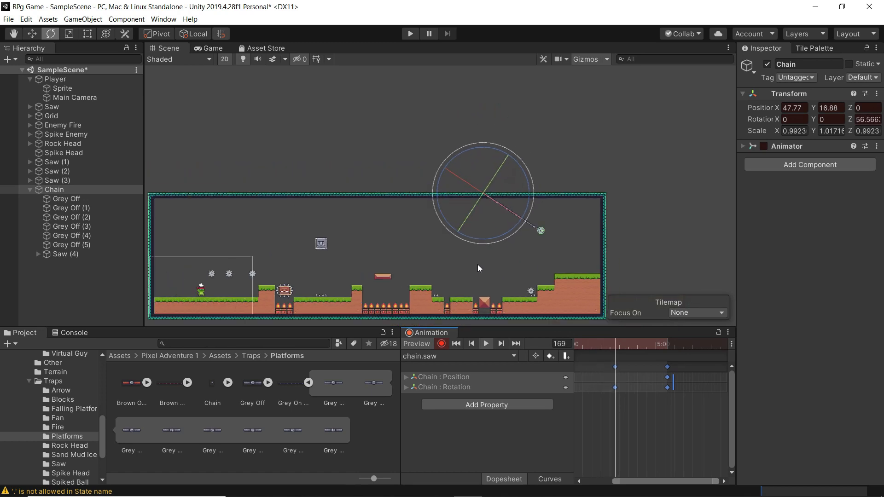
pyautogui.moveTo(487, 269); pyautogui.dragTo(518, 217, button='middle')
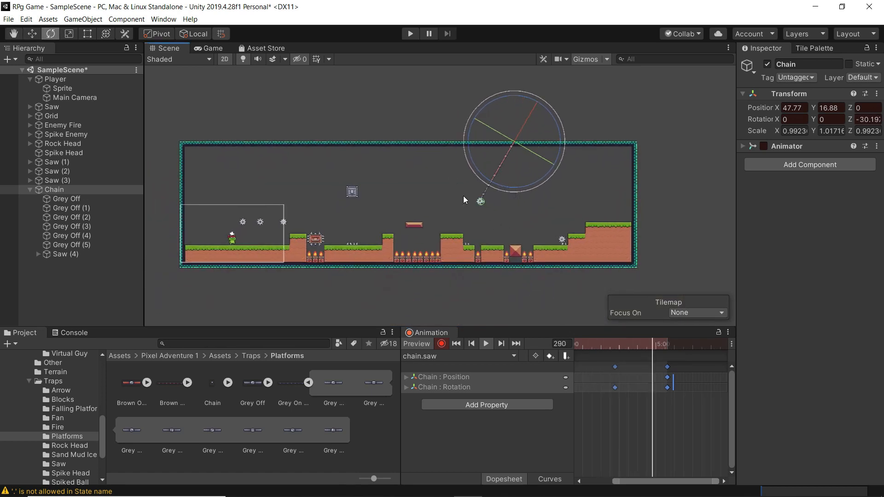
pyautogui.click(66, 253)
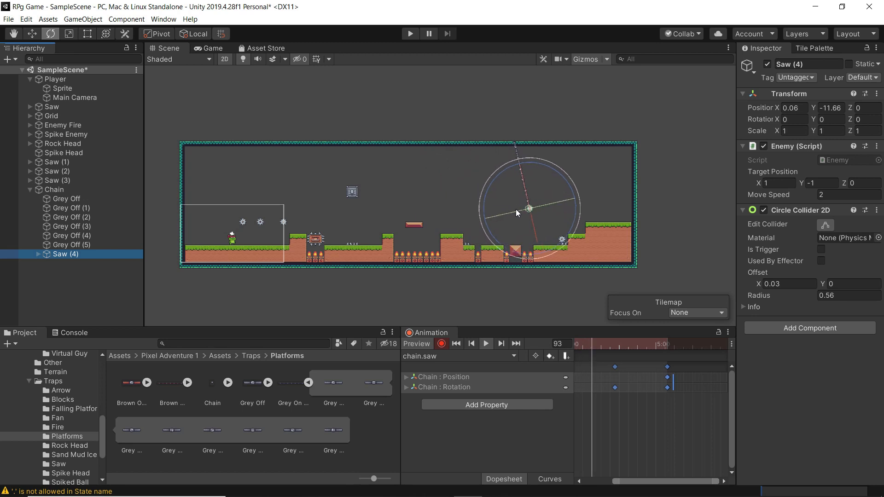
pyautogui.scroll(5, 552, 225)
pyautogui.scroll(3, 543, 225)
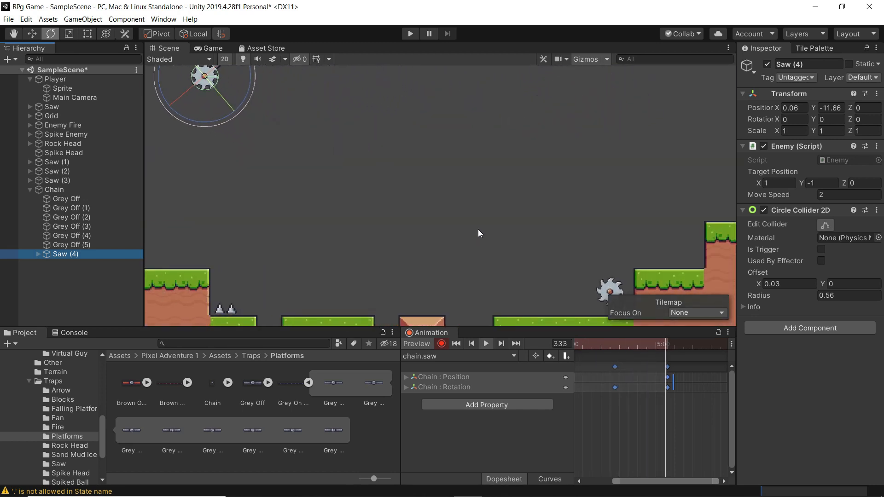
pyautogui.scroll(-2, 477, 232)
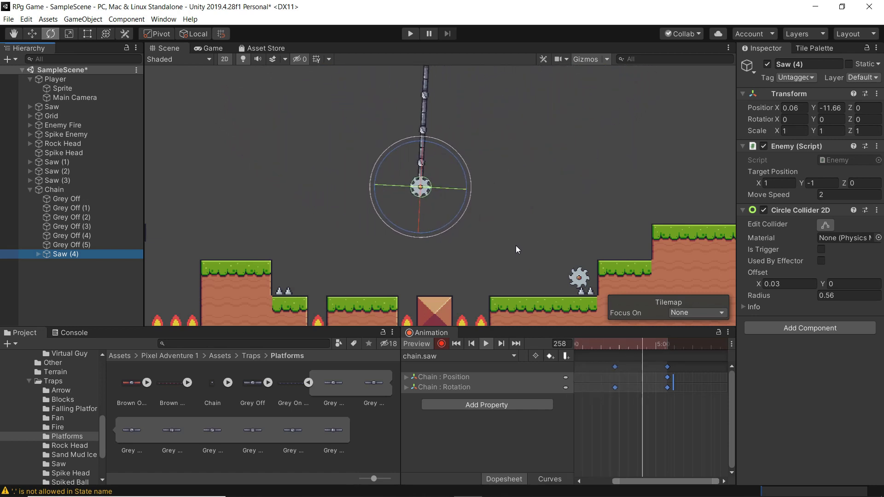
pyautogui.scroll(-1, 450, 264)
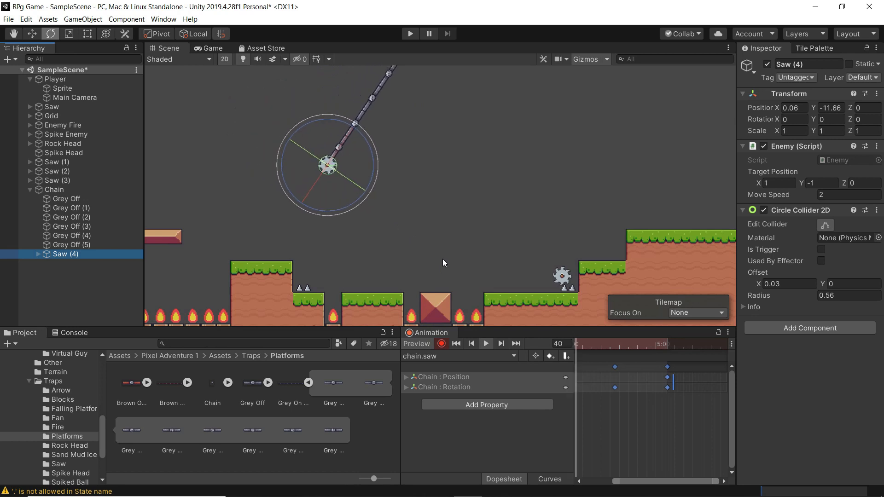
pyautogui.scroll(-1, 443, 259)
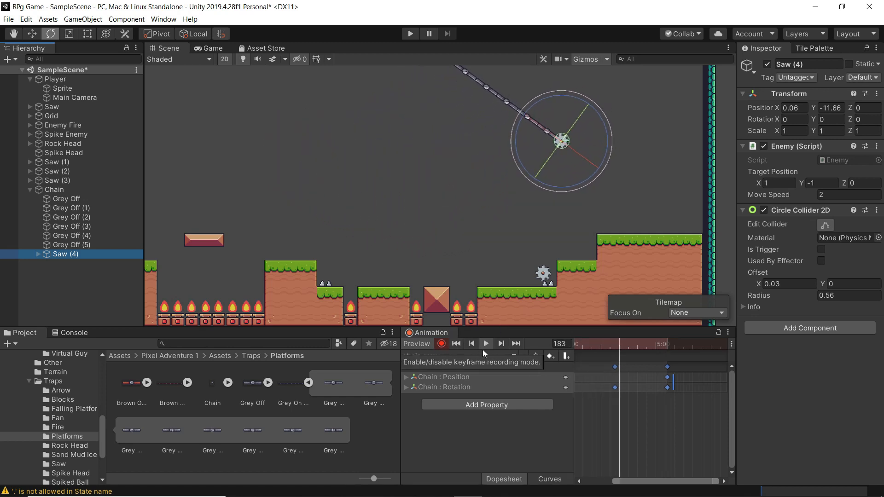
# Turn off keyframe recording, stop the preview and set Saw (4)'s scale to 2 on both X and Y
pyautogui.click(441, 345)
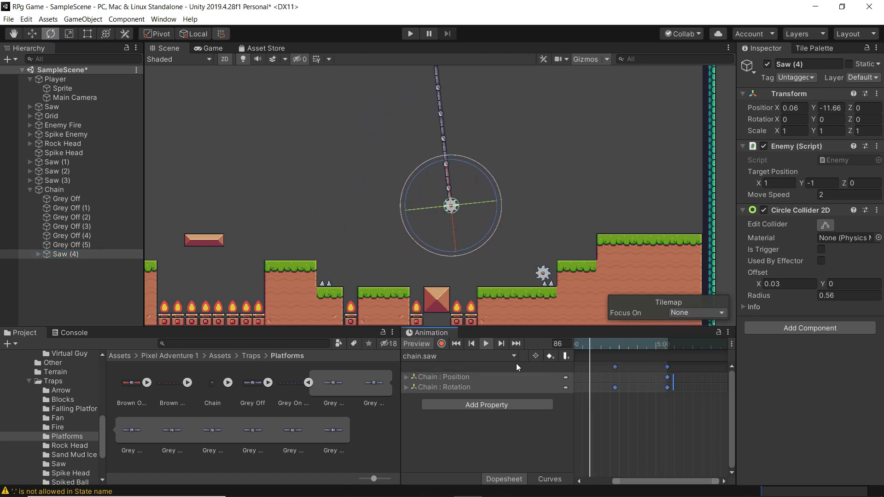
pyautogui.click(487, 345)
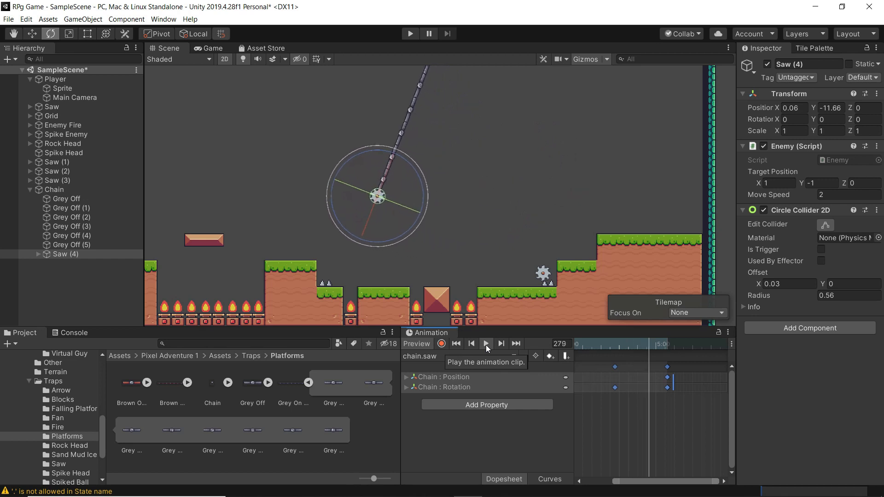
pyautogui.click(486, 344)
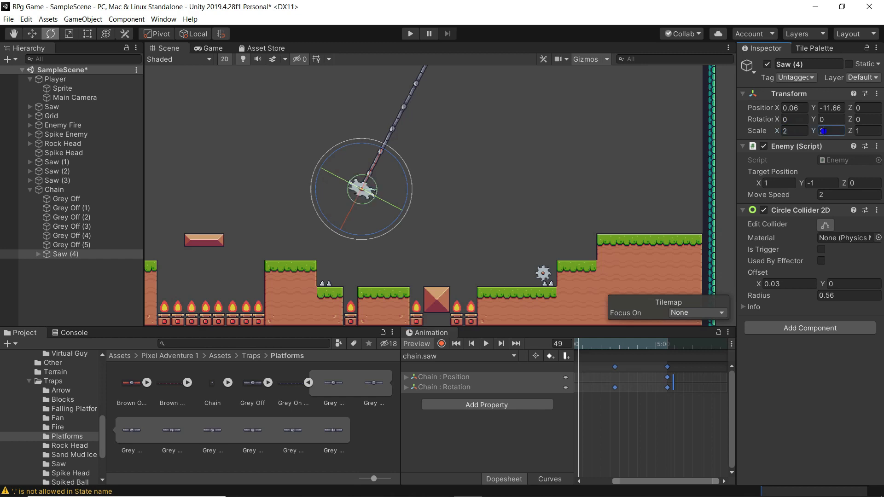
# Play-test the level by running and jumping the frog past the saws and Spike Enemy to the ground spikes, restart once, and stop the game
pyautogui.click(411, 34)
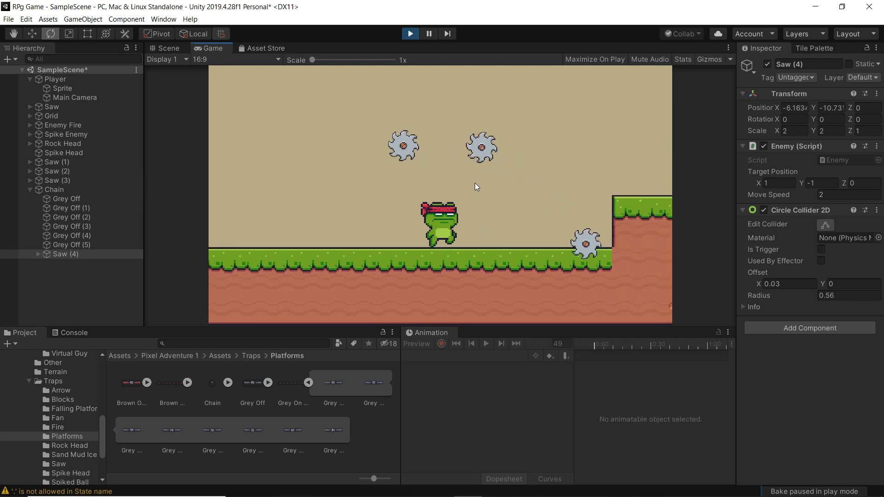
pyautogui.press('Right')
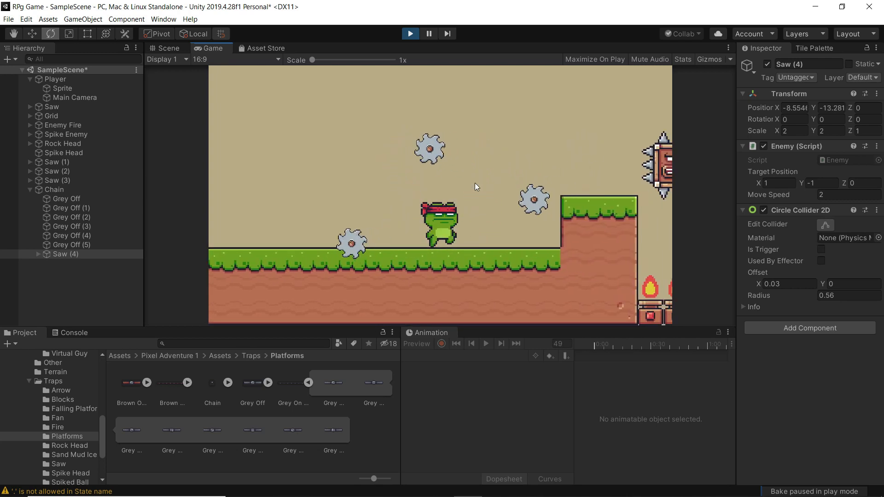
pyautogui.press('Left')
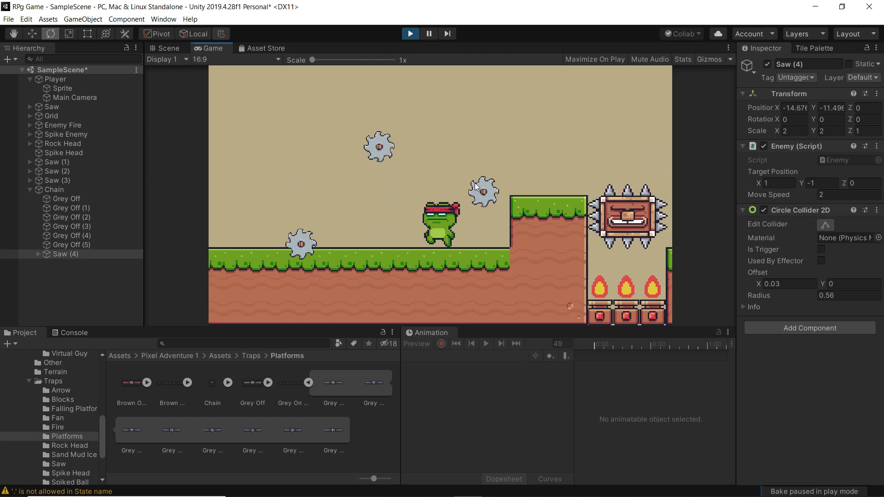
pyautogui.press('space')
pyautogui.press('Right')
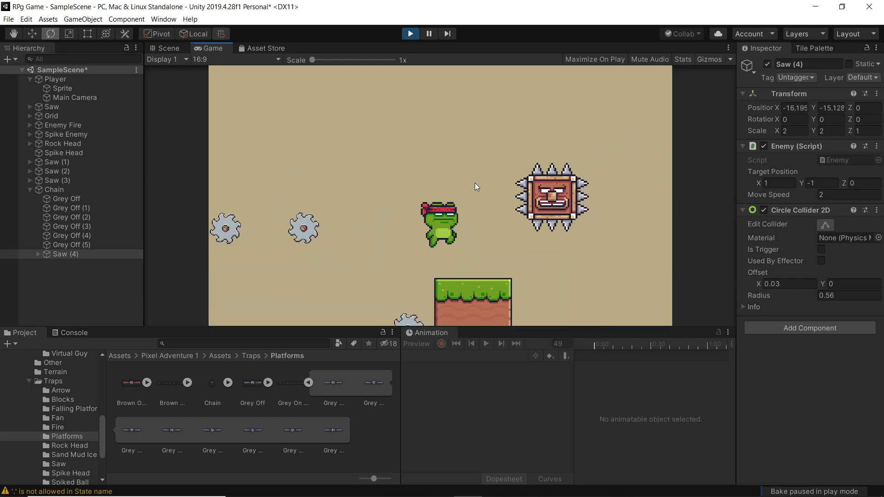
pyautogui.press('space')
pyautogui.press('Right')
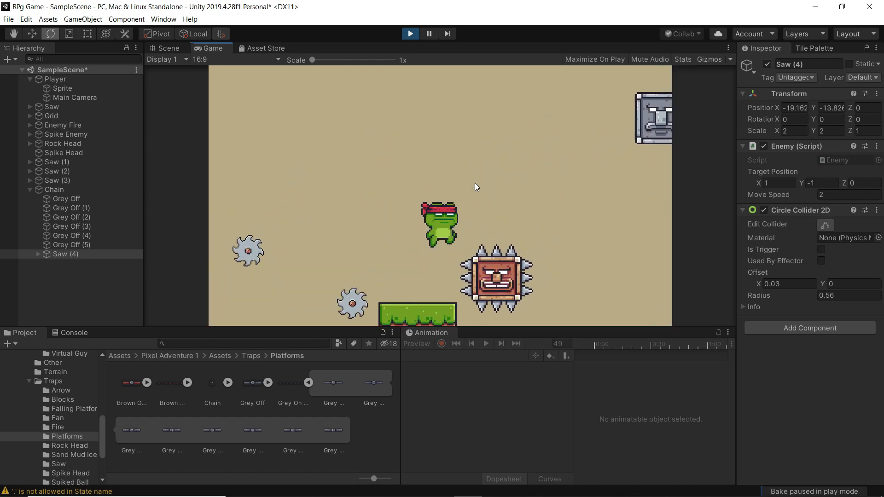
pyautogui.press('space')
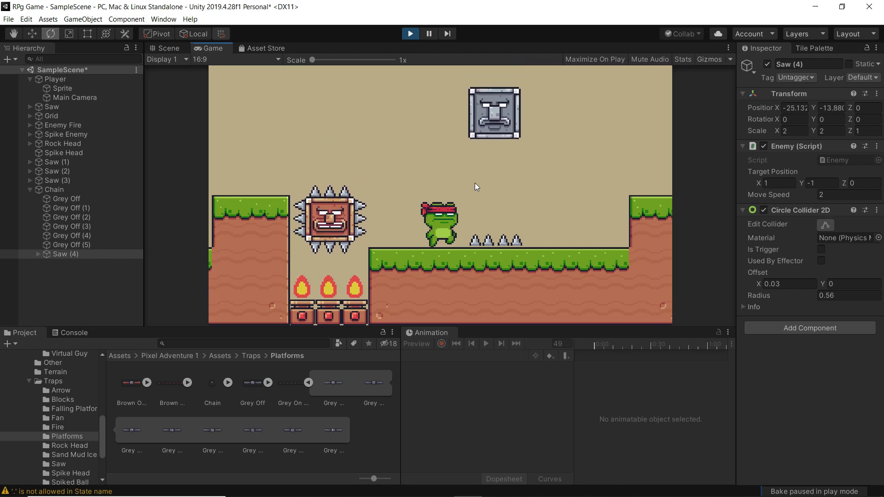
pyautogui.press('space')
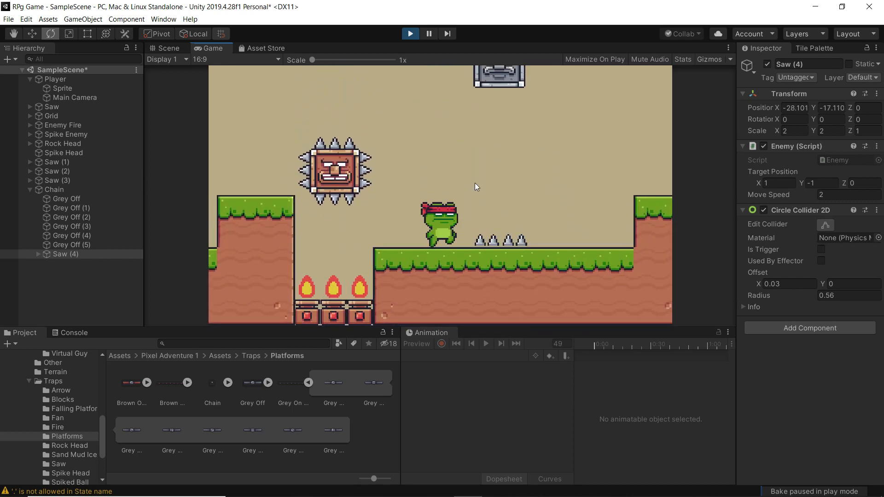
pyautogui.press('space')
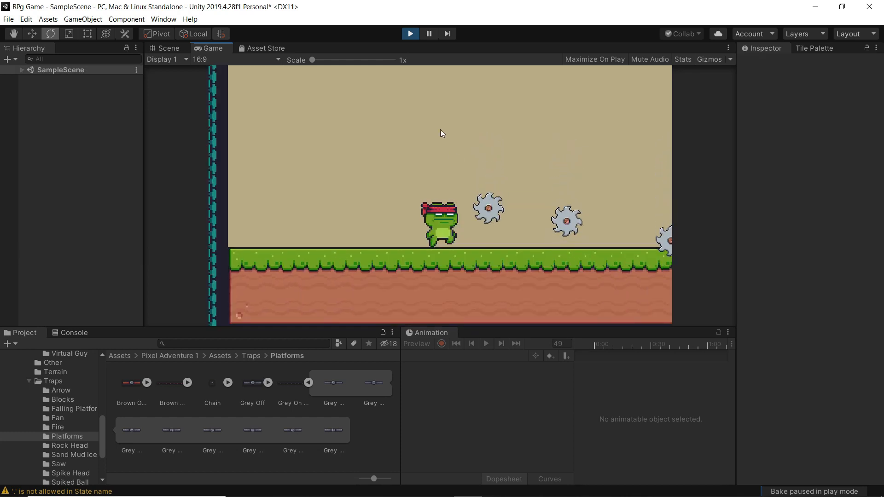
pyautogui.click(411, 34)
pyautogui.click(409, 34)
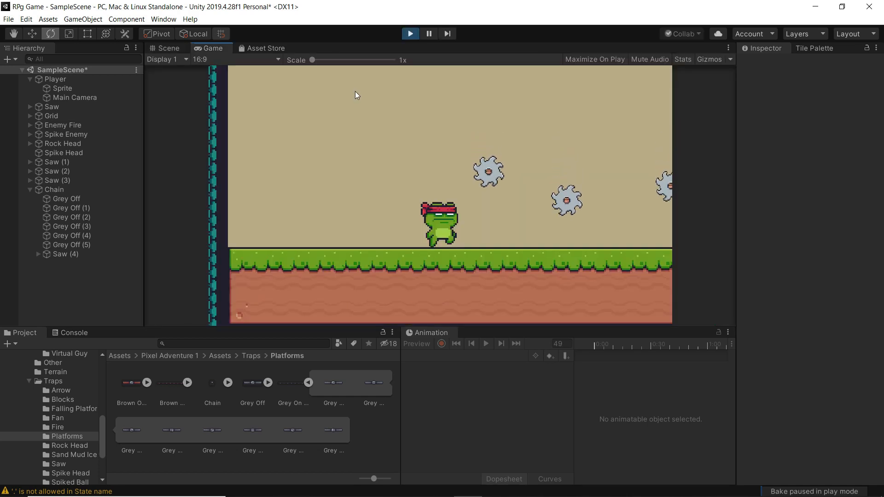
pyautogui.click(409, 33)
# Set the Enemy script's Move Speed to 0 on Saw (4), the saw at the end of Chain
pyautogui.click(122, 254)
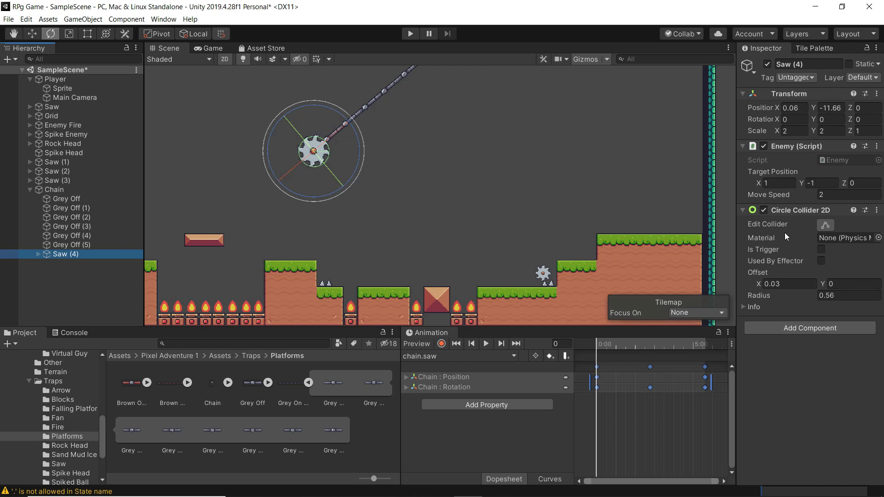
pyautogui.click(780, 183)
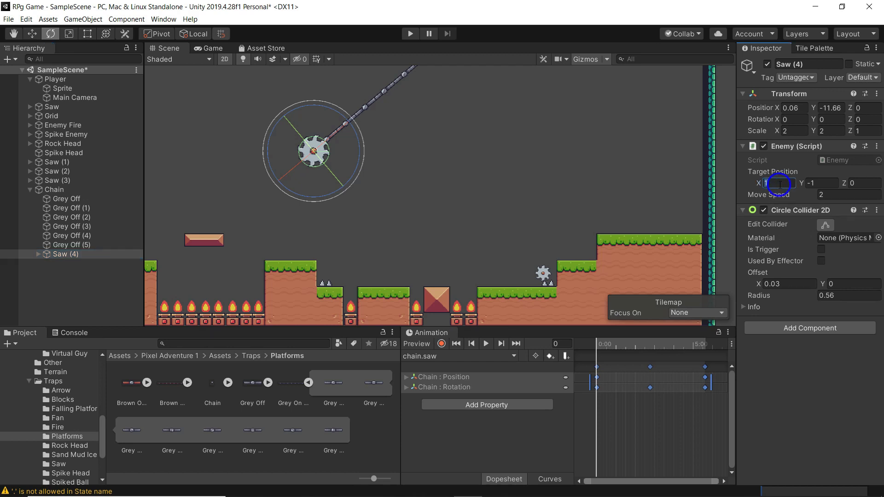
pyautogui.click(834, 195)
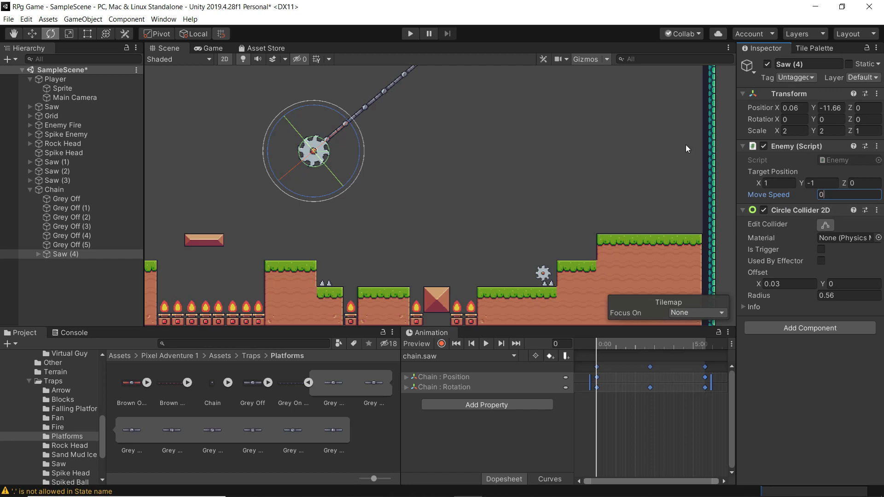
# Run the game and examine in the Scene view how the chain saw and the other traps move across the whole level
pyautogui.click(412, 33)
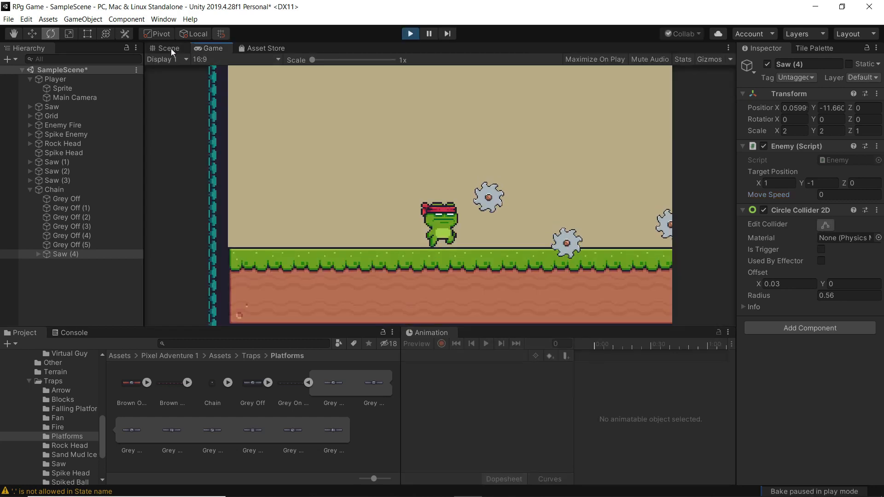
pyautogui.click(170, 48)
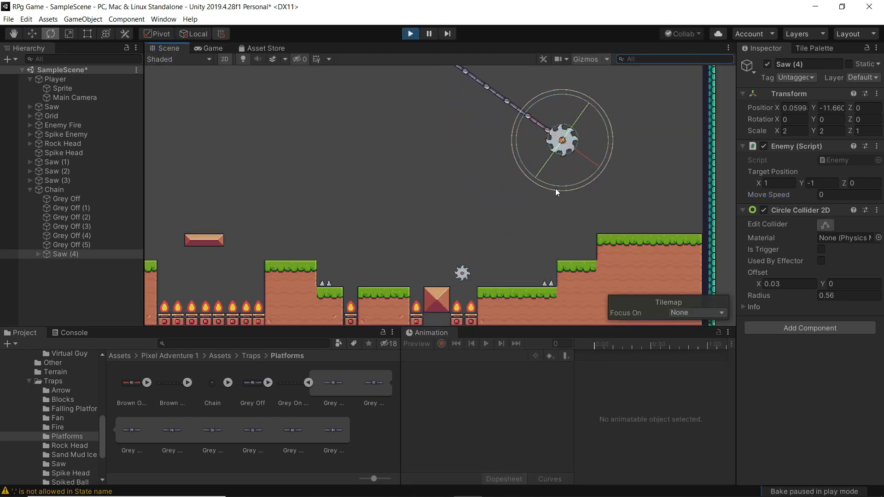
pyautogui.scroll(-6, 474, 170)
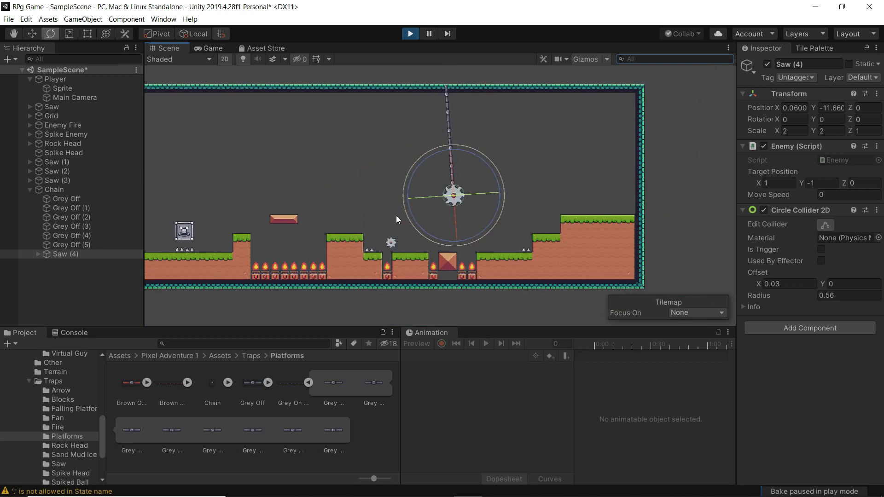
pyautogui.scroll(-1, 334, 186)
pyautogui.scroll(-1, 331, 188)
pyautogui.moveTo(427, 239); pyautogui.dragTo(519, 234, button='middle')
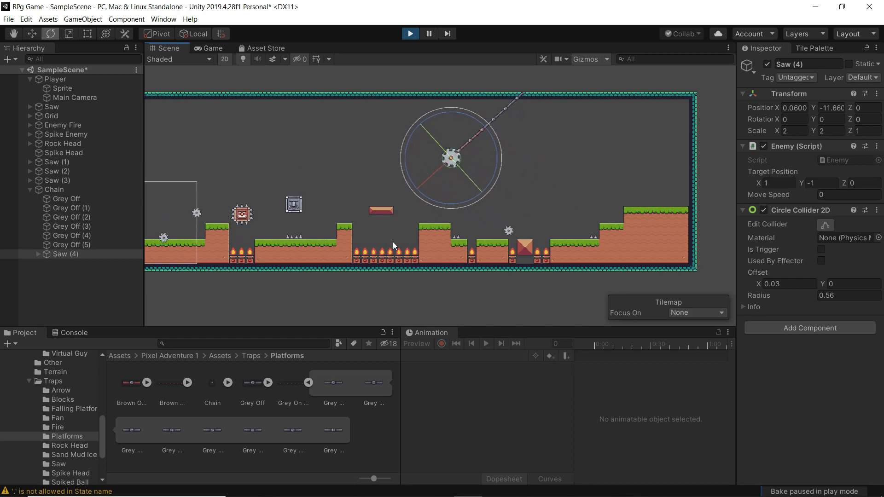
pyautogui.moveTo(397, 238); pyautogui.dragTo(423, 228, button='middle')
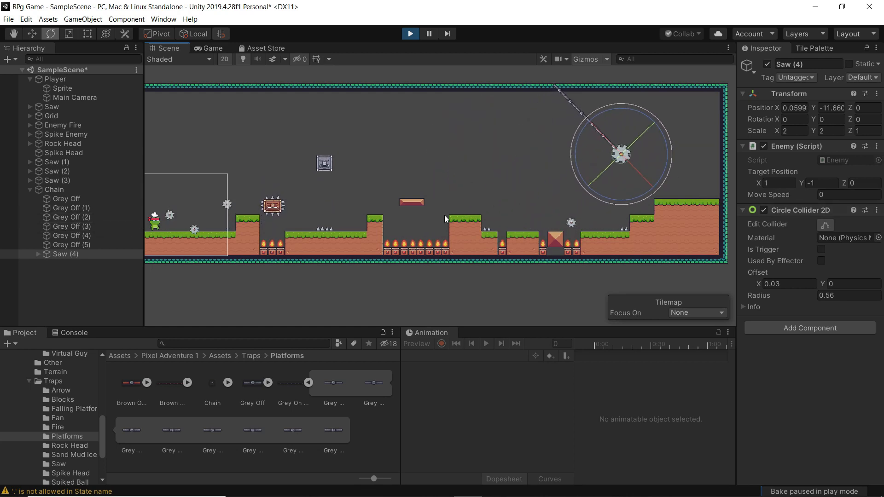
pyautogui.scroll(-2, 443, 223)
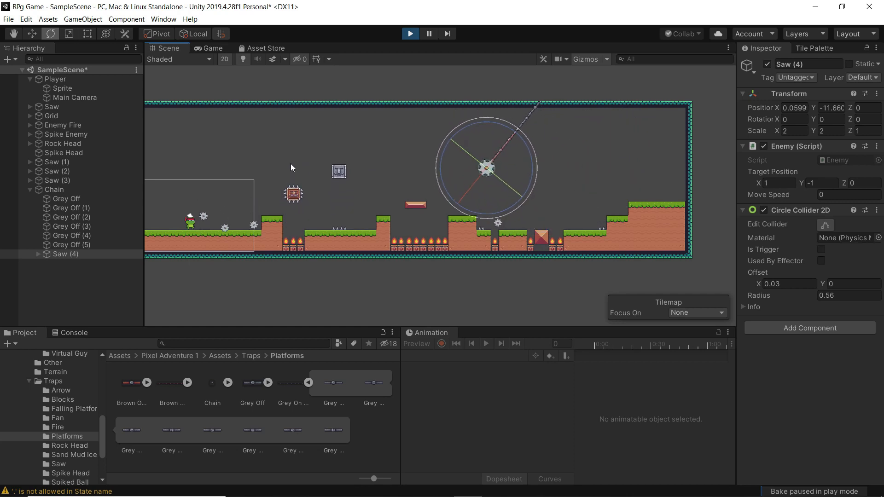
pyautogui.moveTo(308, 157); pyautogui.dragTo(393, 159, button='middle')
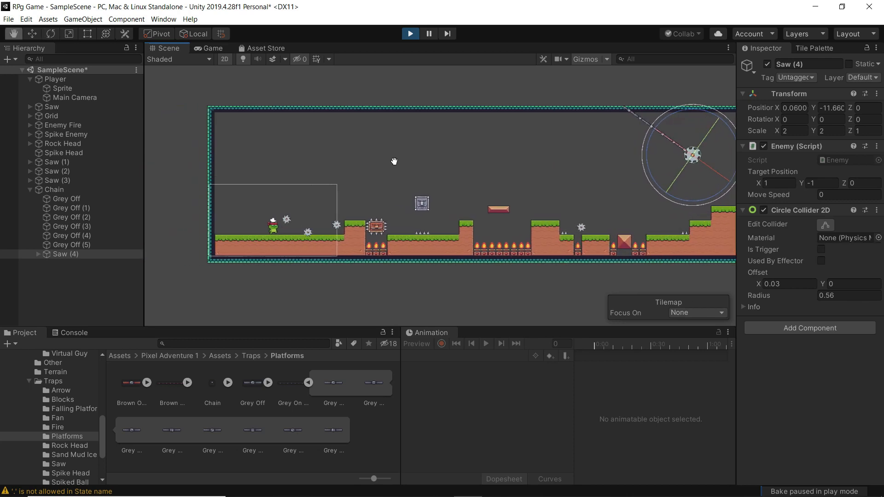